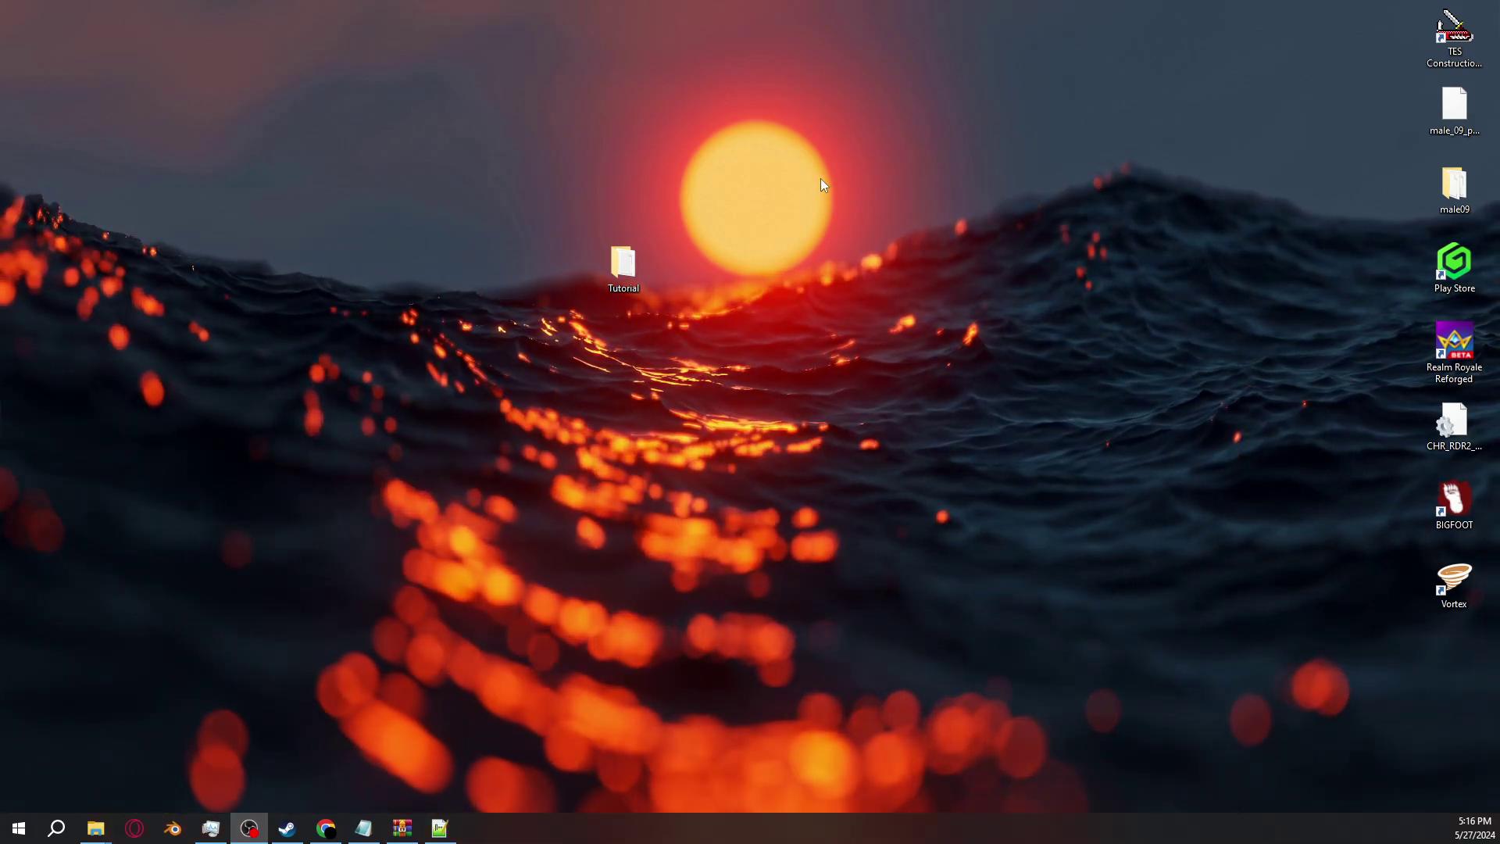
# Open the Tutorial folder on the desktop, check the contents of its Model subfolder, and return to the Tutorial folder
pyautogui.doubleClick(617, 264)
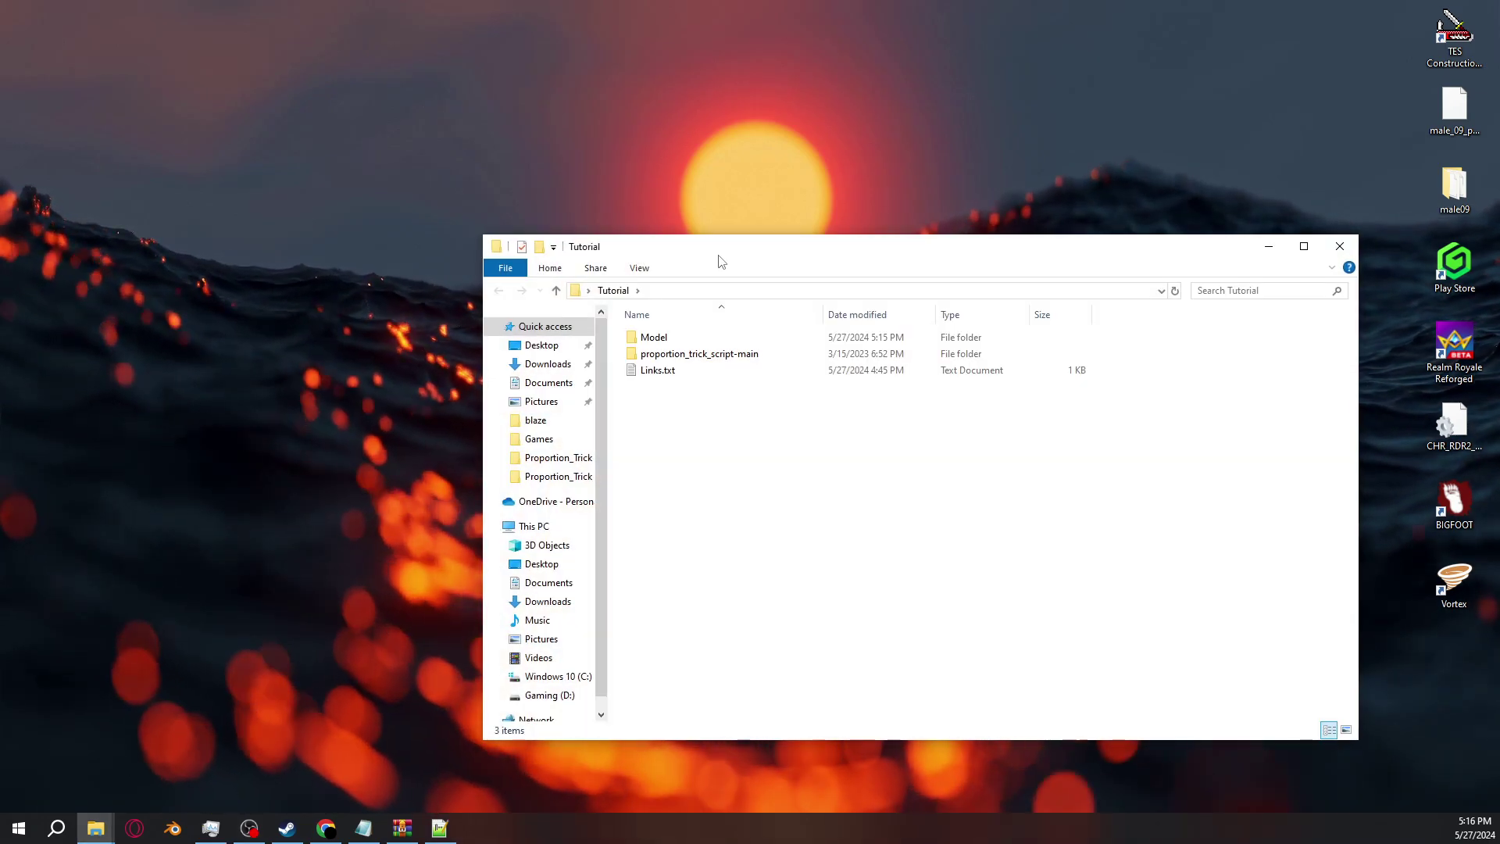
pyautogui.moveTo(721, 260); pyautogui.dragTo(561, 156)
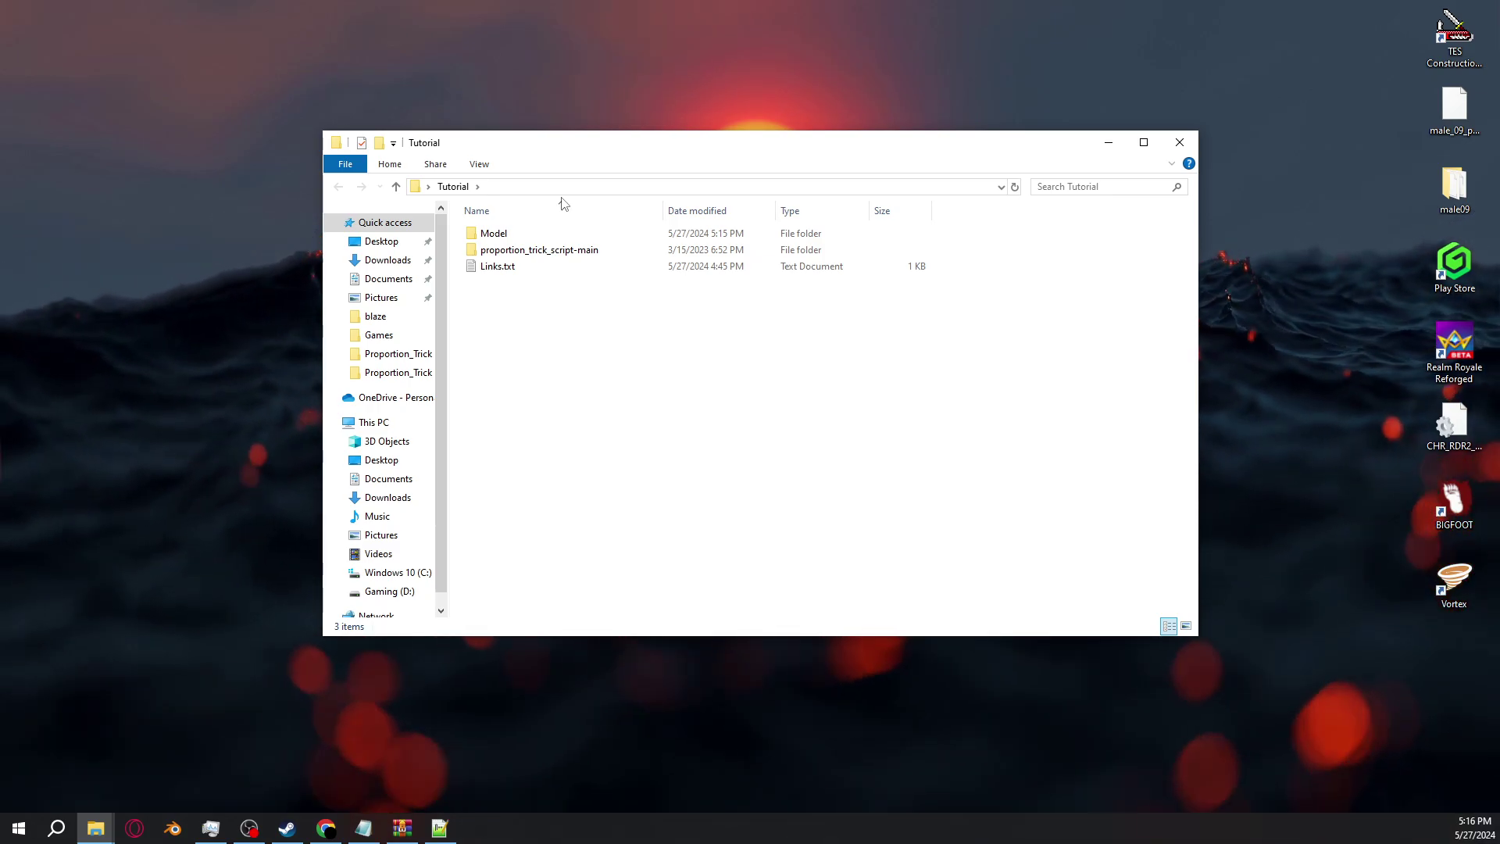
pyautogui.doubleClick(536, 233)
pyautogui.click(527, 233)
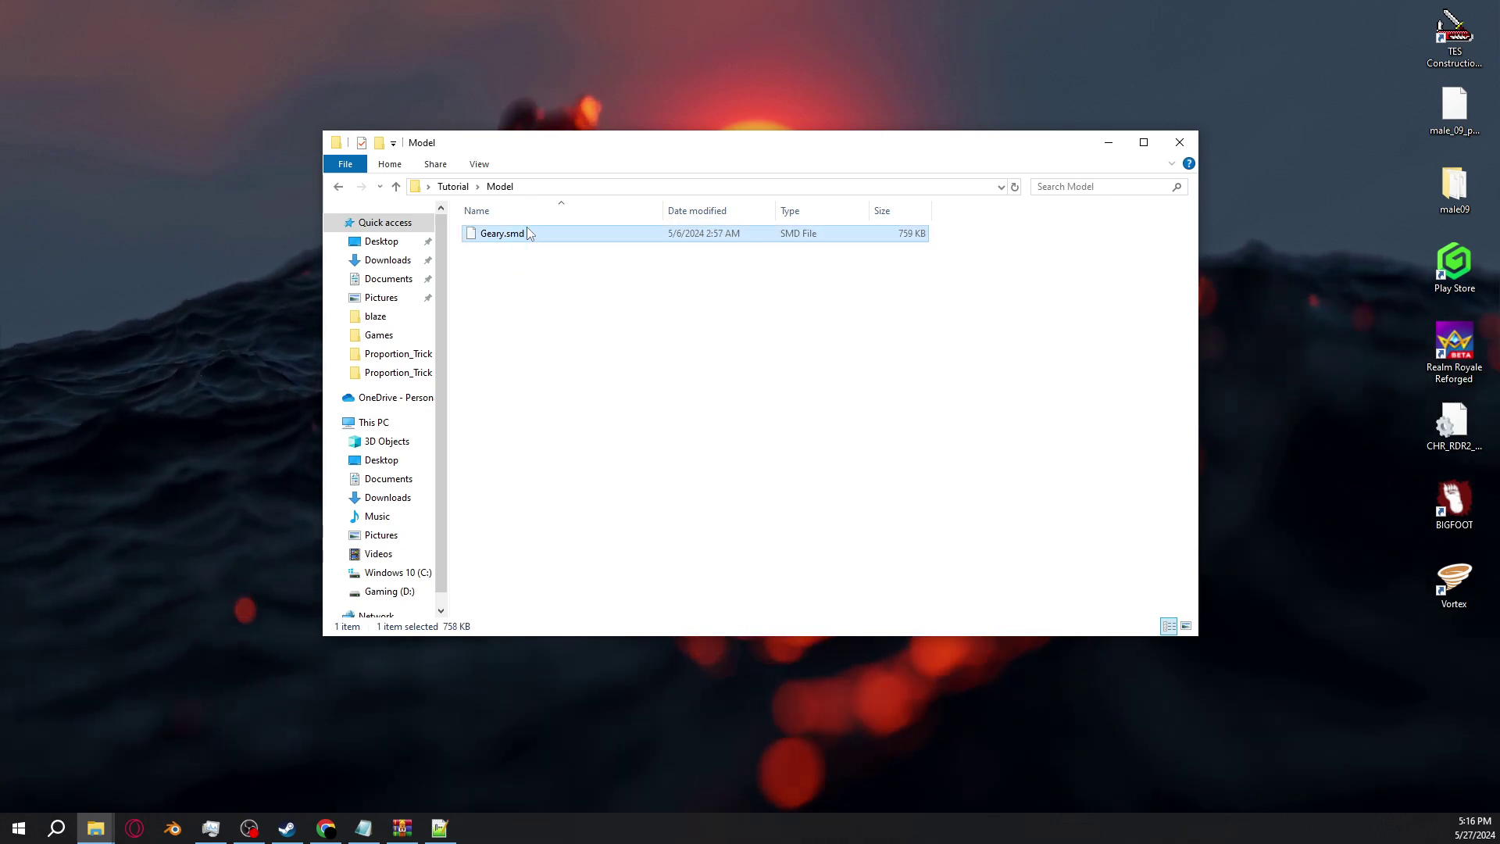
pyautogui.click(606, 310)
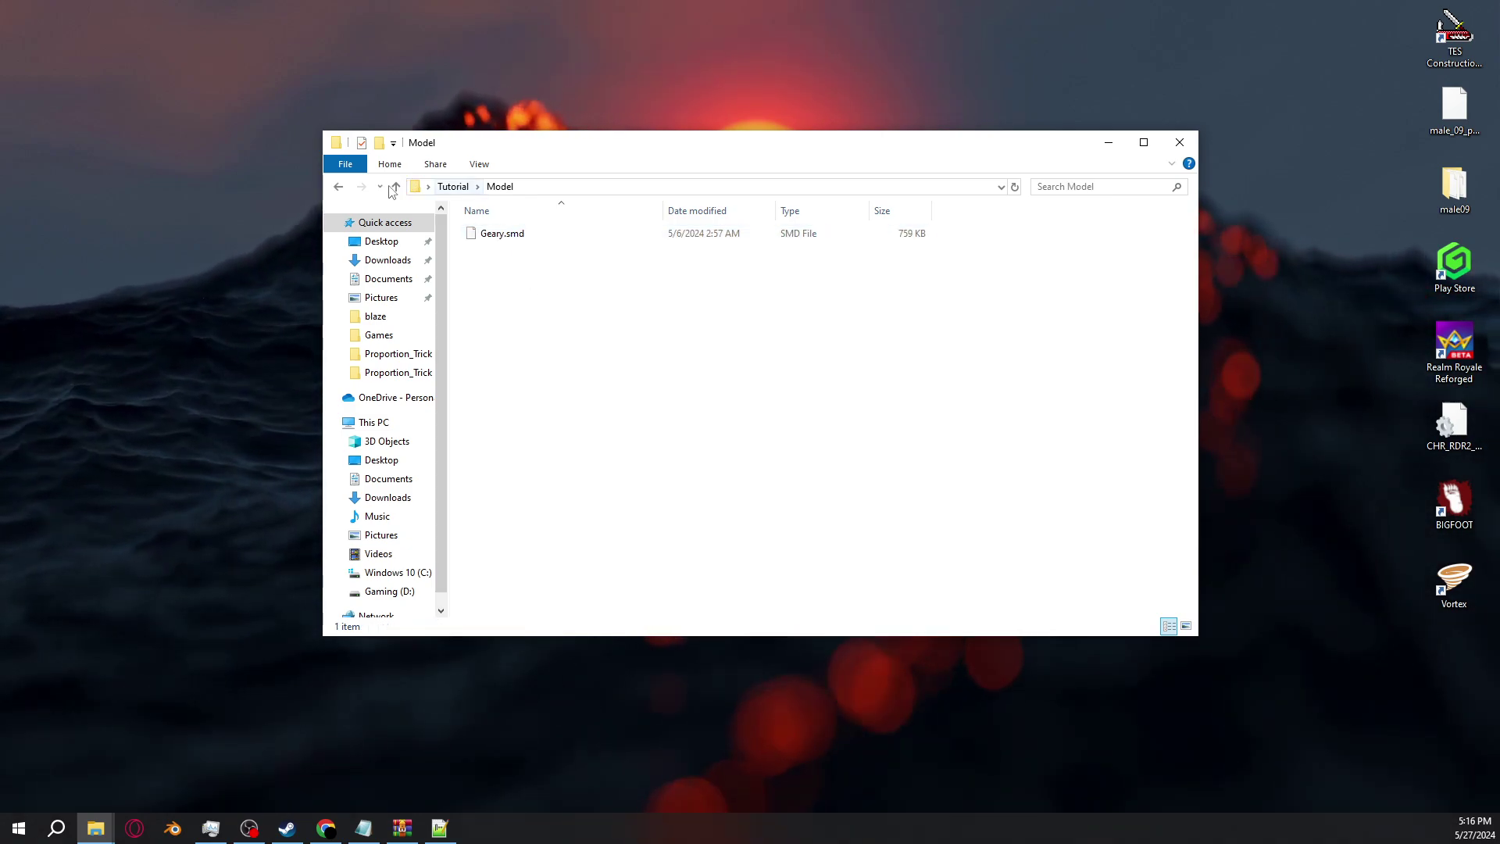
pyautogui.click(338, 186)
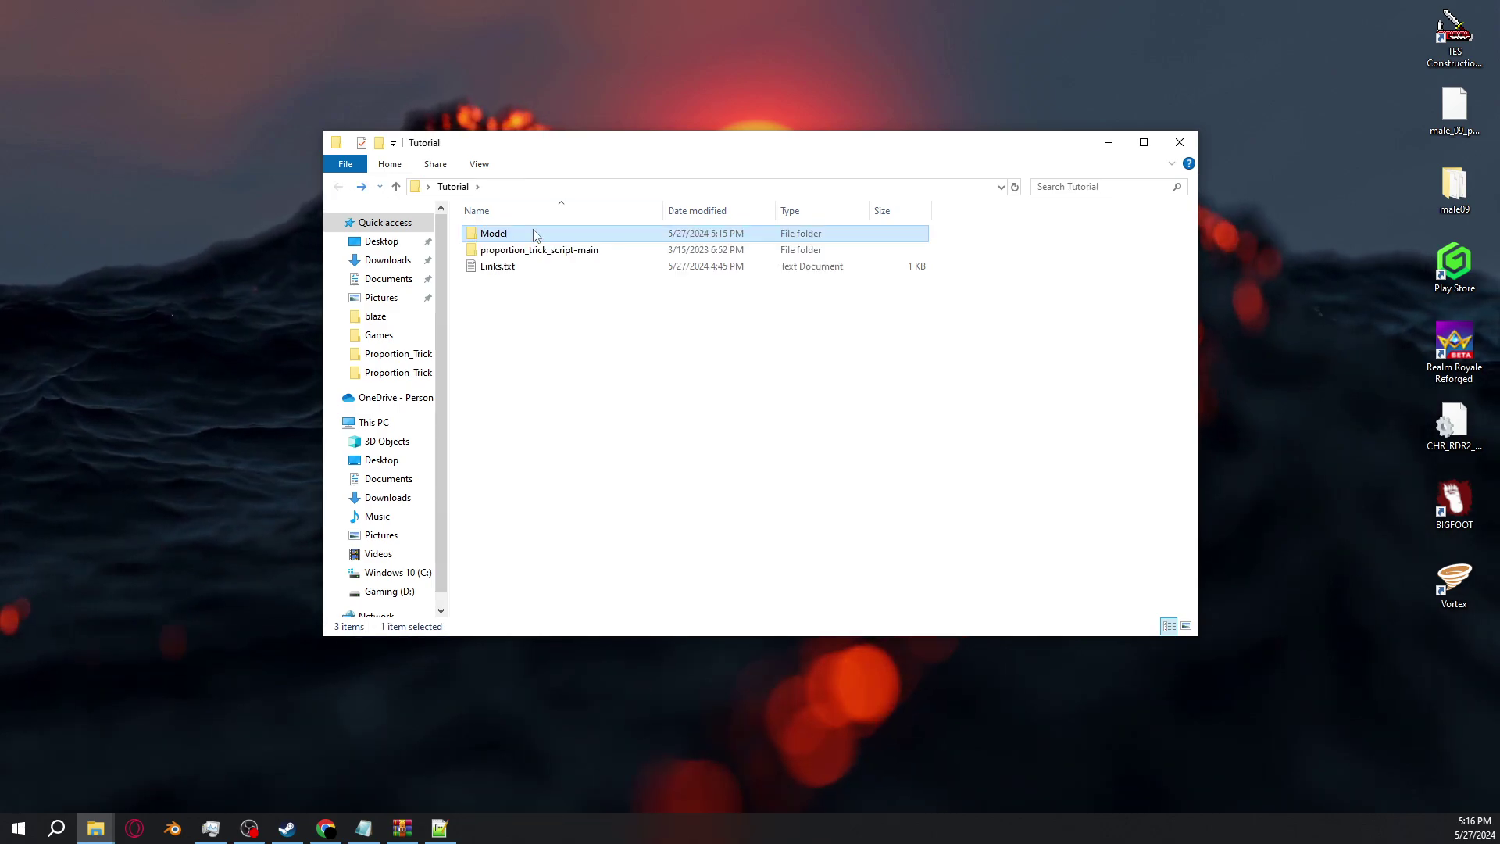
pyautogui.click(667, 294)
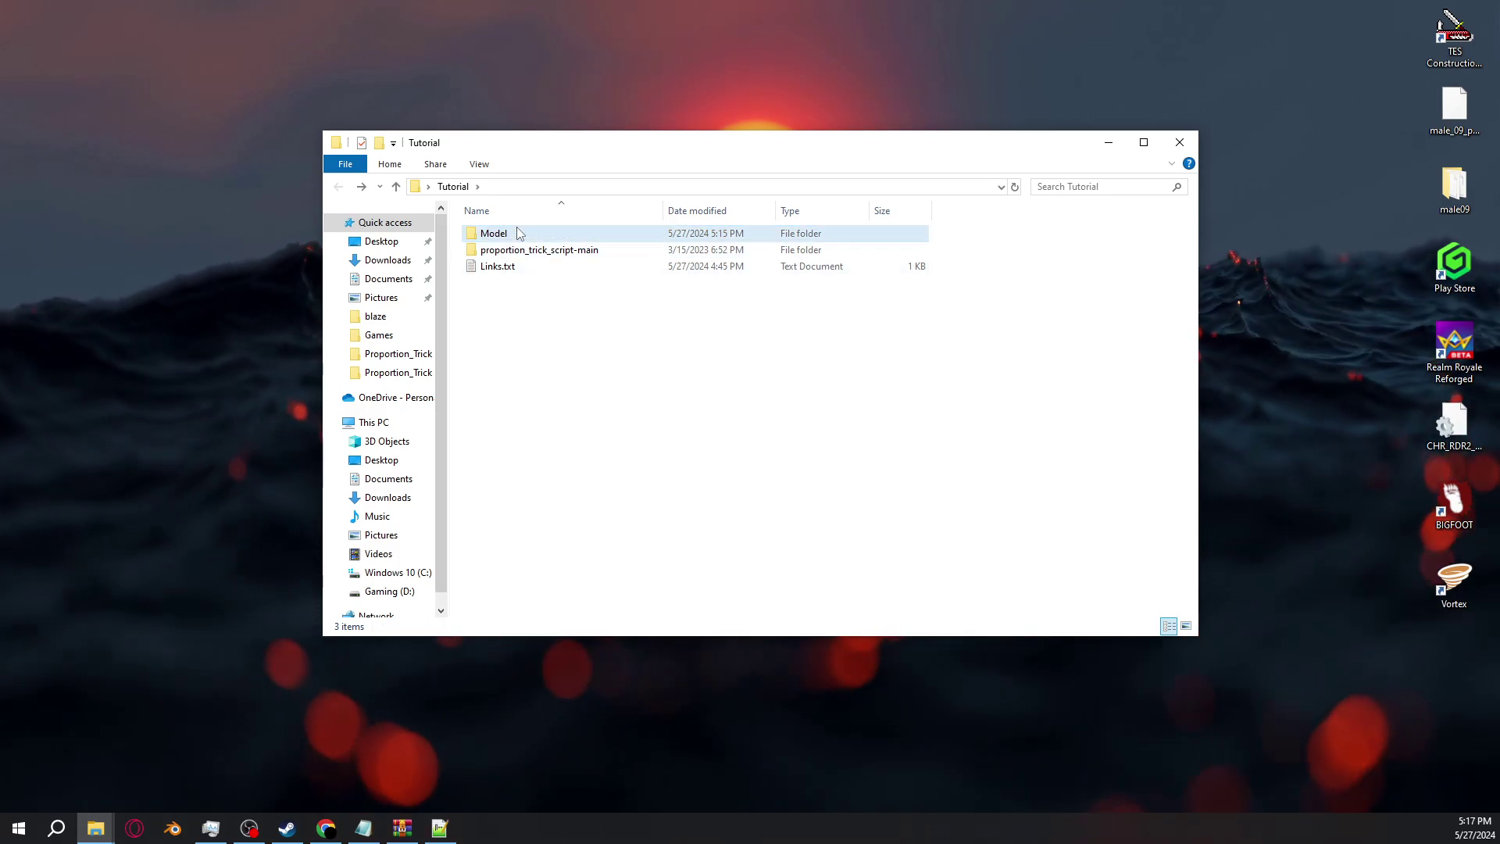
# Open Links.txt, review the download links, and copy the Source Tools Blender address
pyautogui.doubleClick(496, 267)
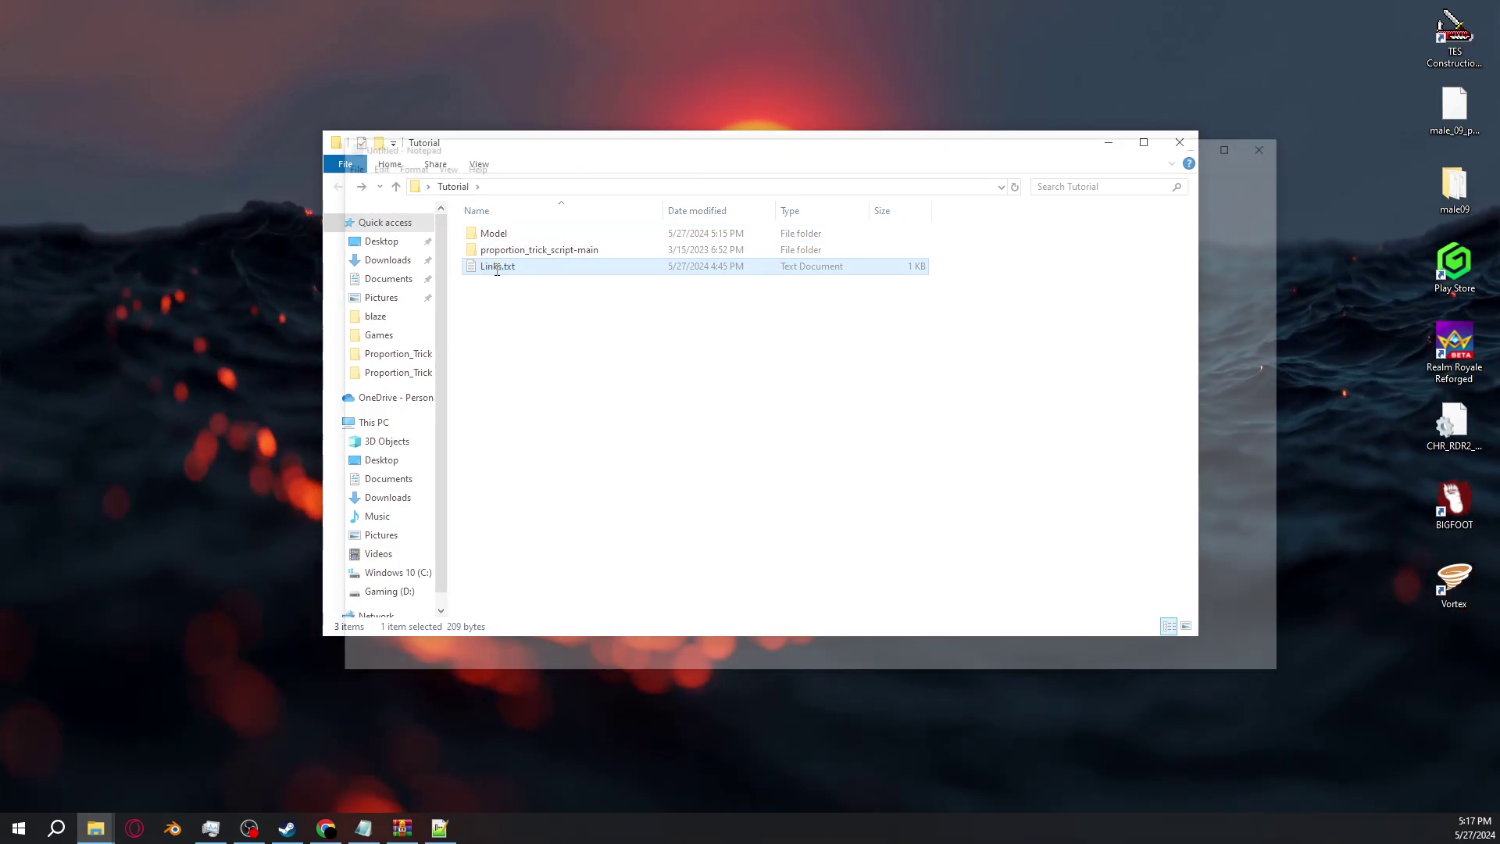
pyautogui.moveTo(693, 183); pyautogui.dragTo(388, 178)
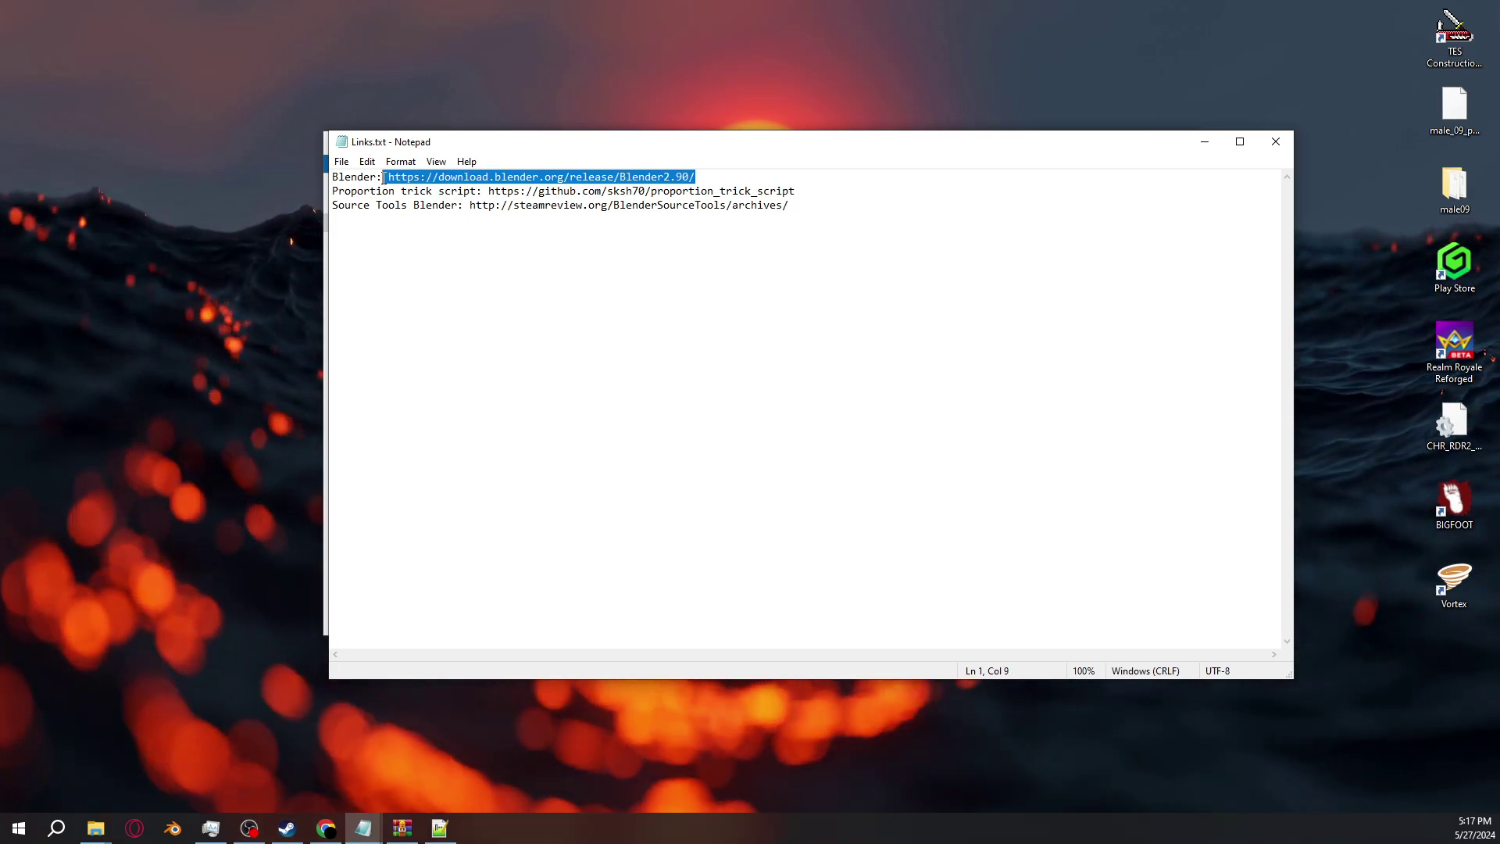
pyautogui.click(390, 178)
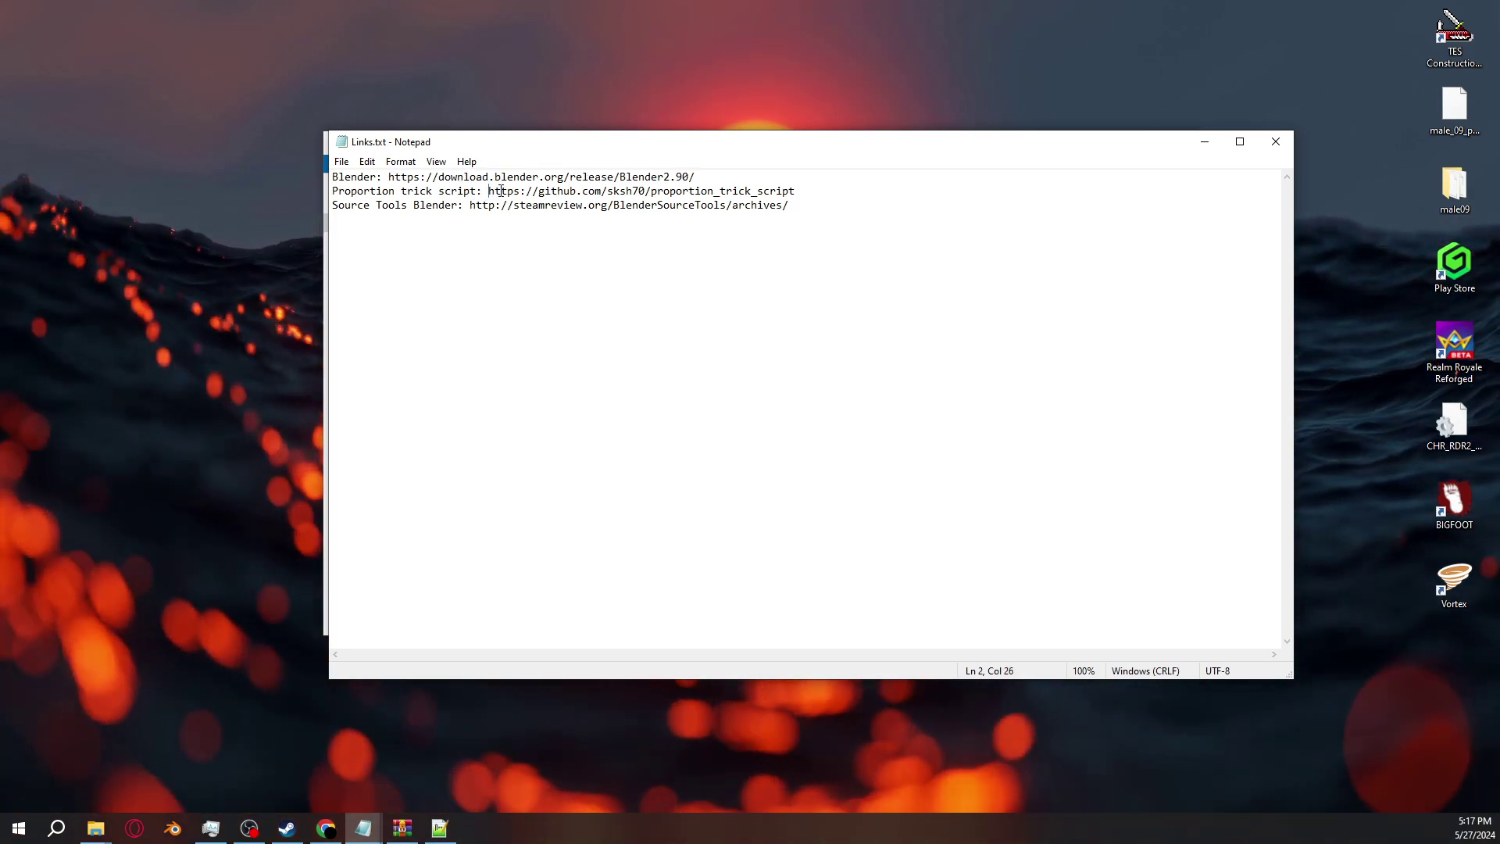
pyautogui.moveTo(489, 192)
pyautogui.mouseDown()
pyautogui.moveTo(336, 192)
pyautogui.moveTo(794, 192)
pyautogui.moveTo(473, 205)
pyautogui.mouseUp()
pyautogui.click(794, 207)
pyautogui.rightClick(494, 203)
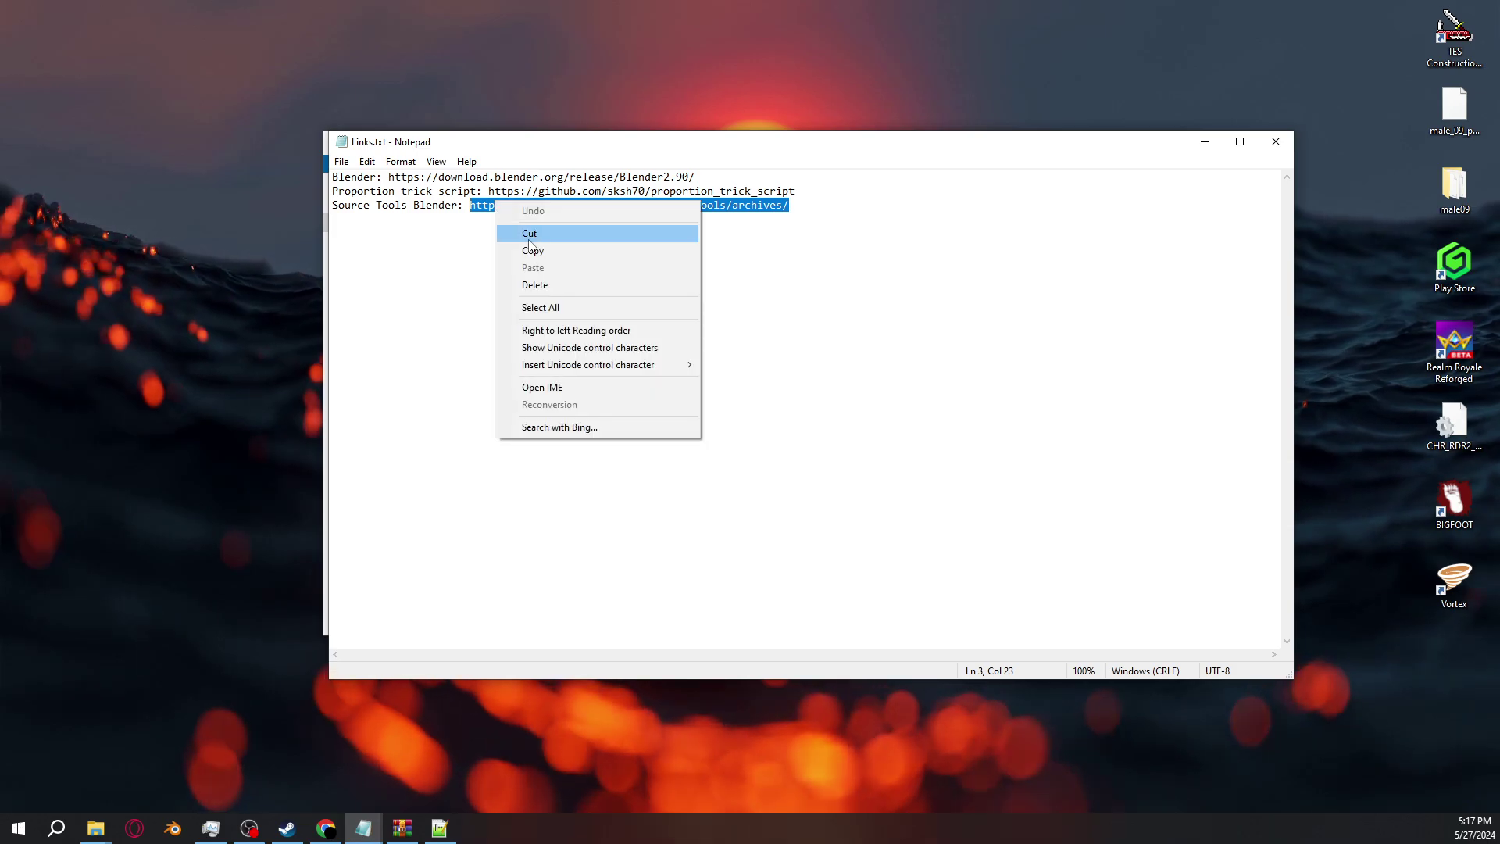
pyautogui.click(586, 247)
# Switch to Chrome, load the copied Blender Source Tools archive address, then close the browser and put Links.txt away
pyautogui.hotkey('alt', 'Tab')
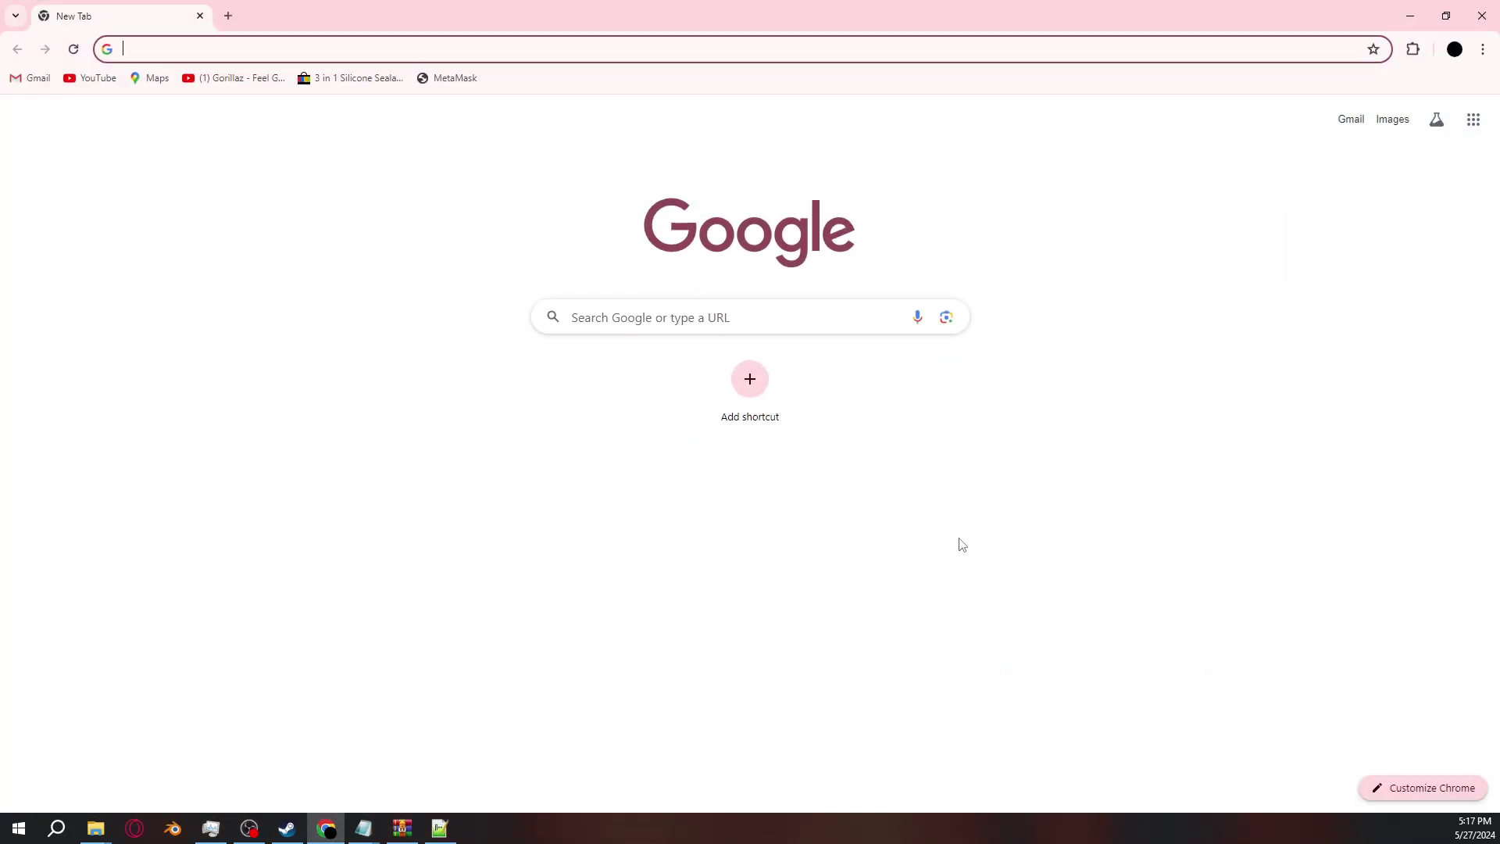
pyautogui.click(297, 47)
pyautogui.hotkey('ctrl', 'v')
pyautogui.press('Return')
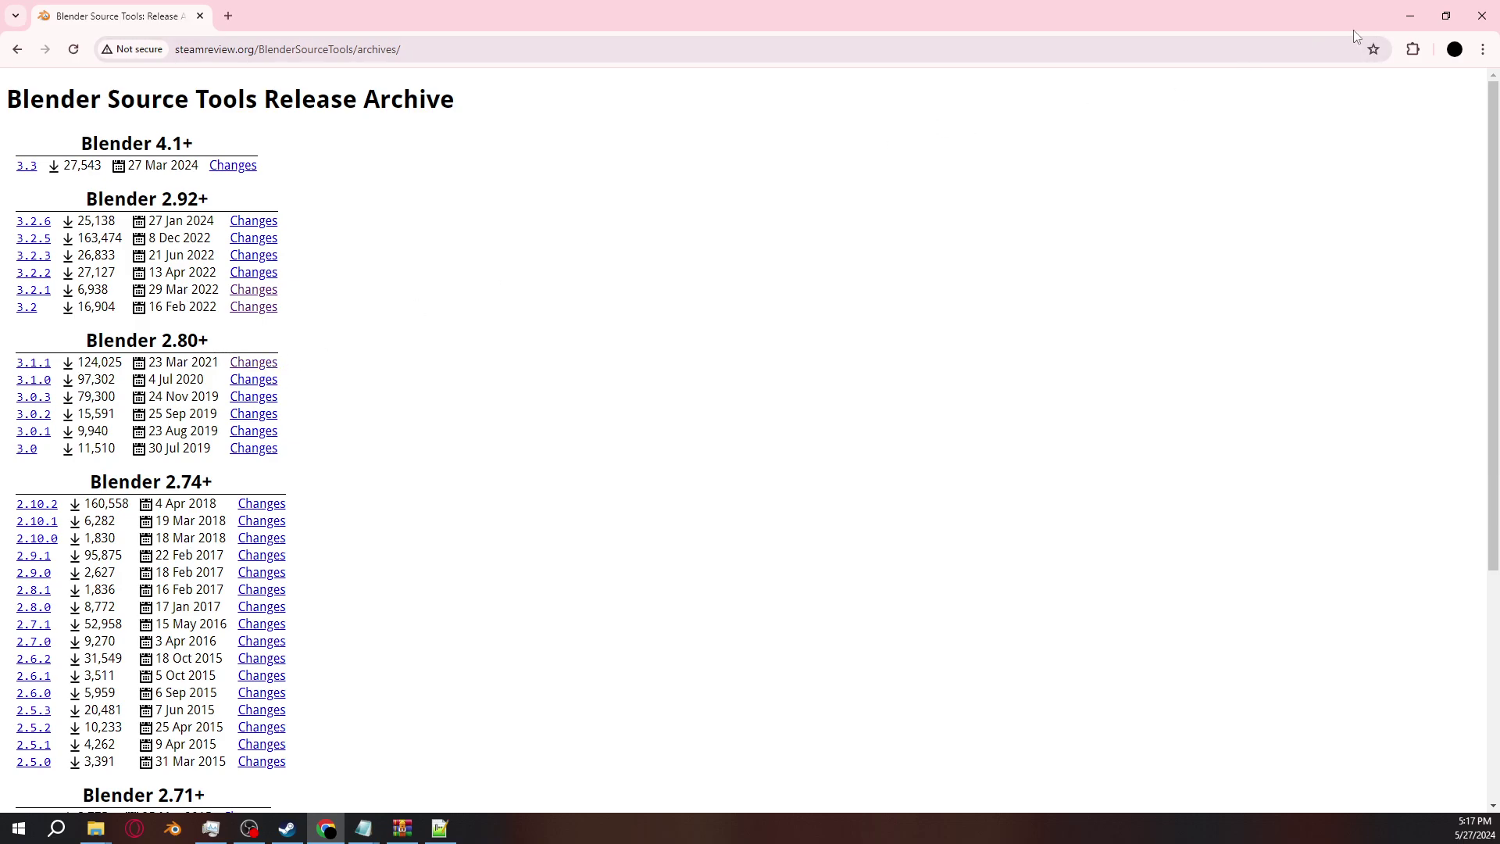
pyautogui.click(1482, 15)
pyautogui.click(834, 201)
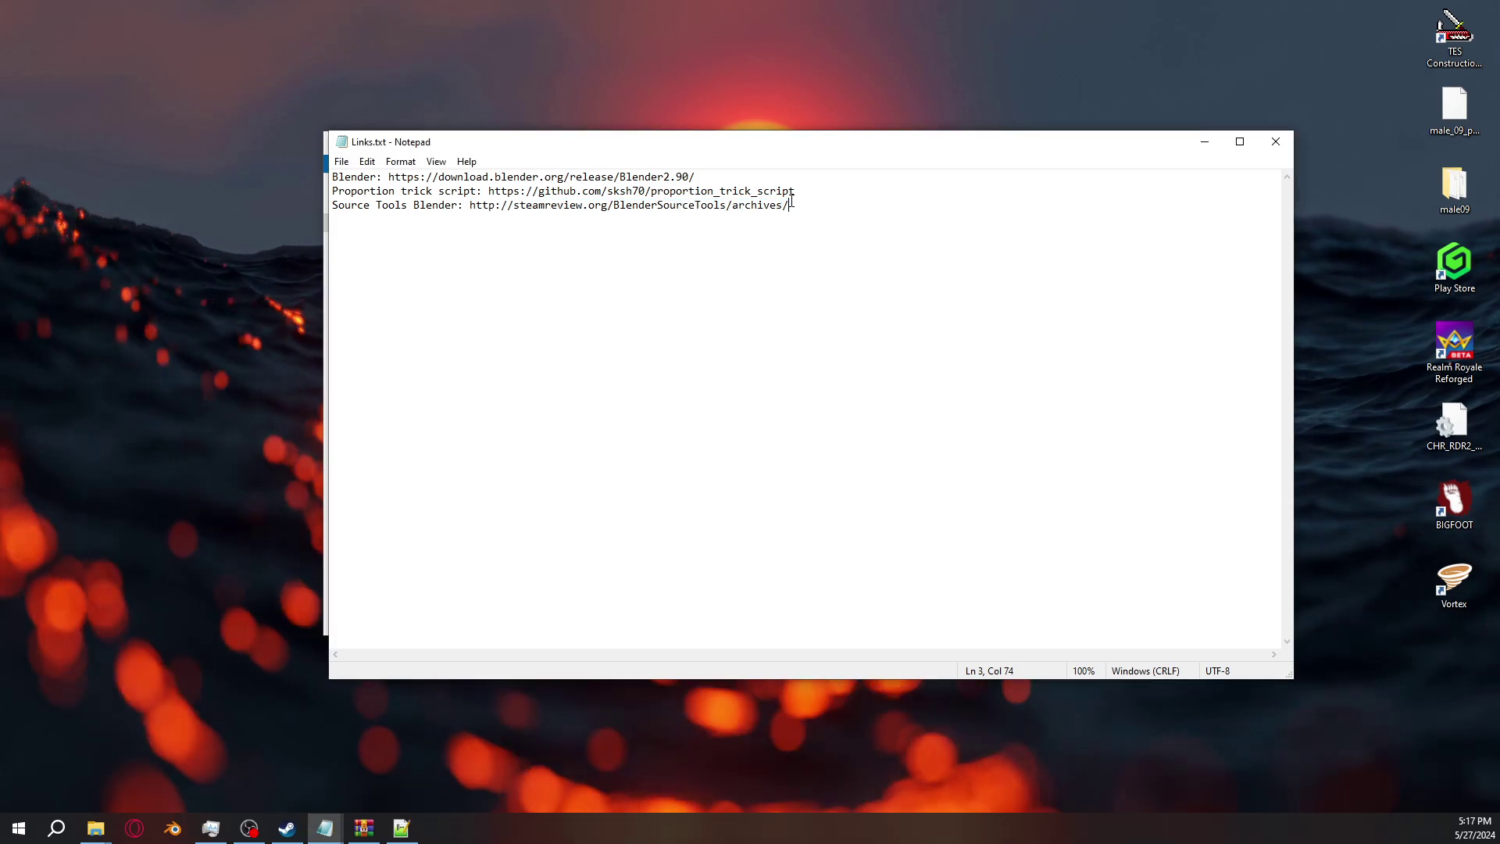
pyautogui.click(1207, 145)
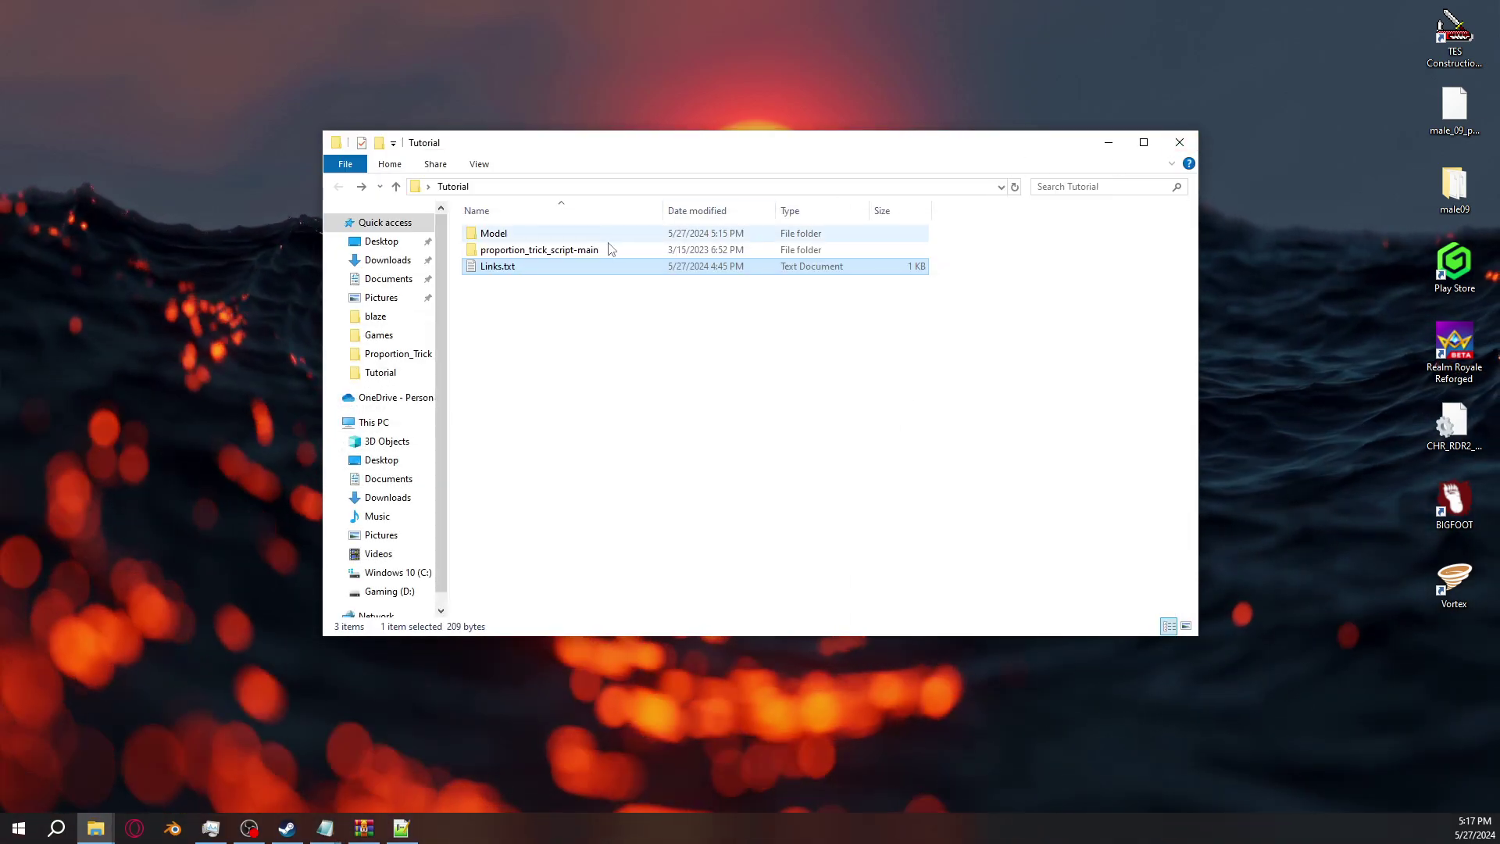
# Open the Blender 2.9 proportion trick file from proportion_trick_script-main\Proportion_Trick and maximize its window
pyautogui.doubleClick(518, 251)
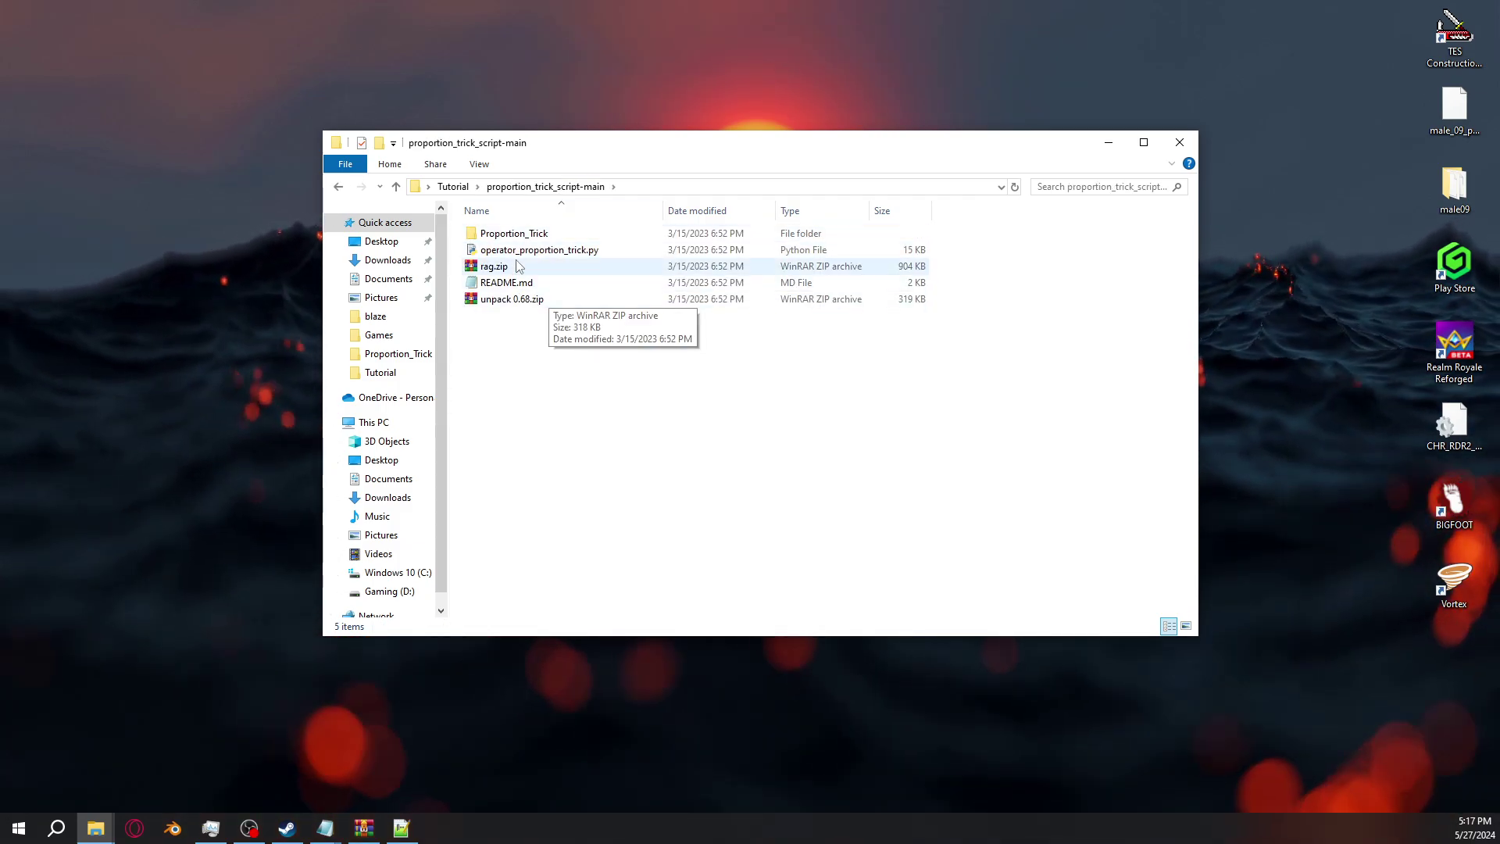
pyautogui.doubleClick(516, 234)
pyautogui.doubleClick(535, 331)
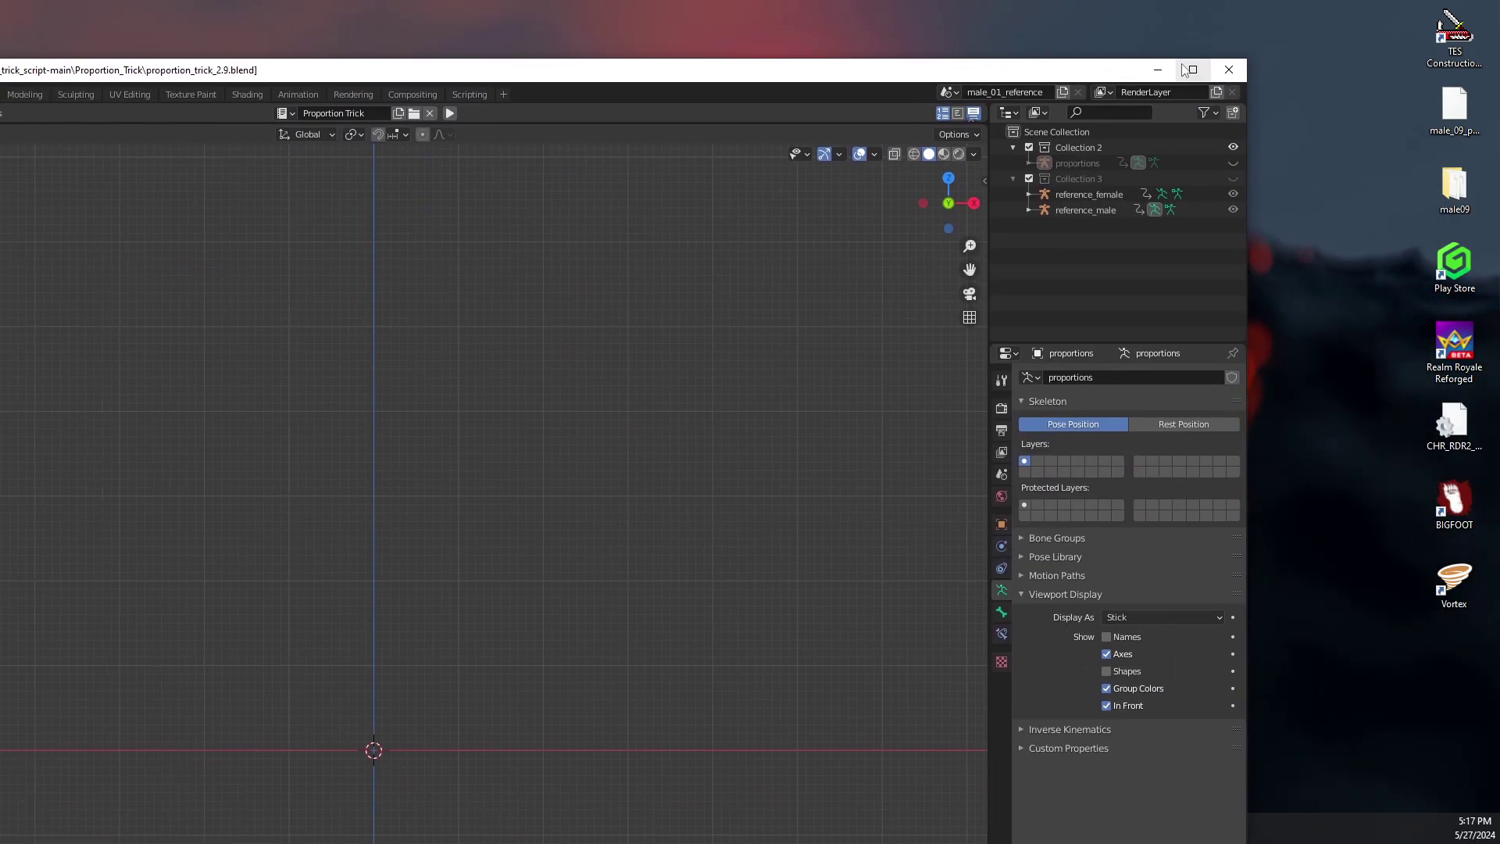
pyautogui.click(1184, 69)
# Try importing Geary.smd from the Tutorial\Model folder with the bone append mode Append to Target, then undo the import
pyautogui.click(31, 31)
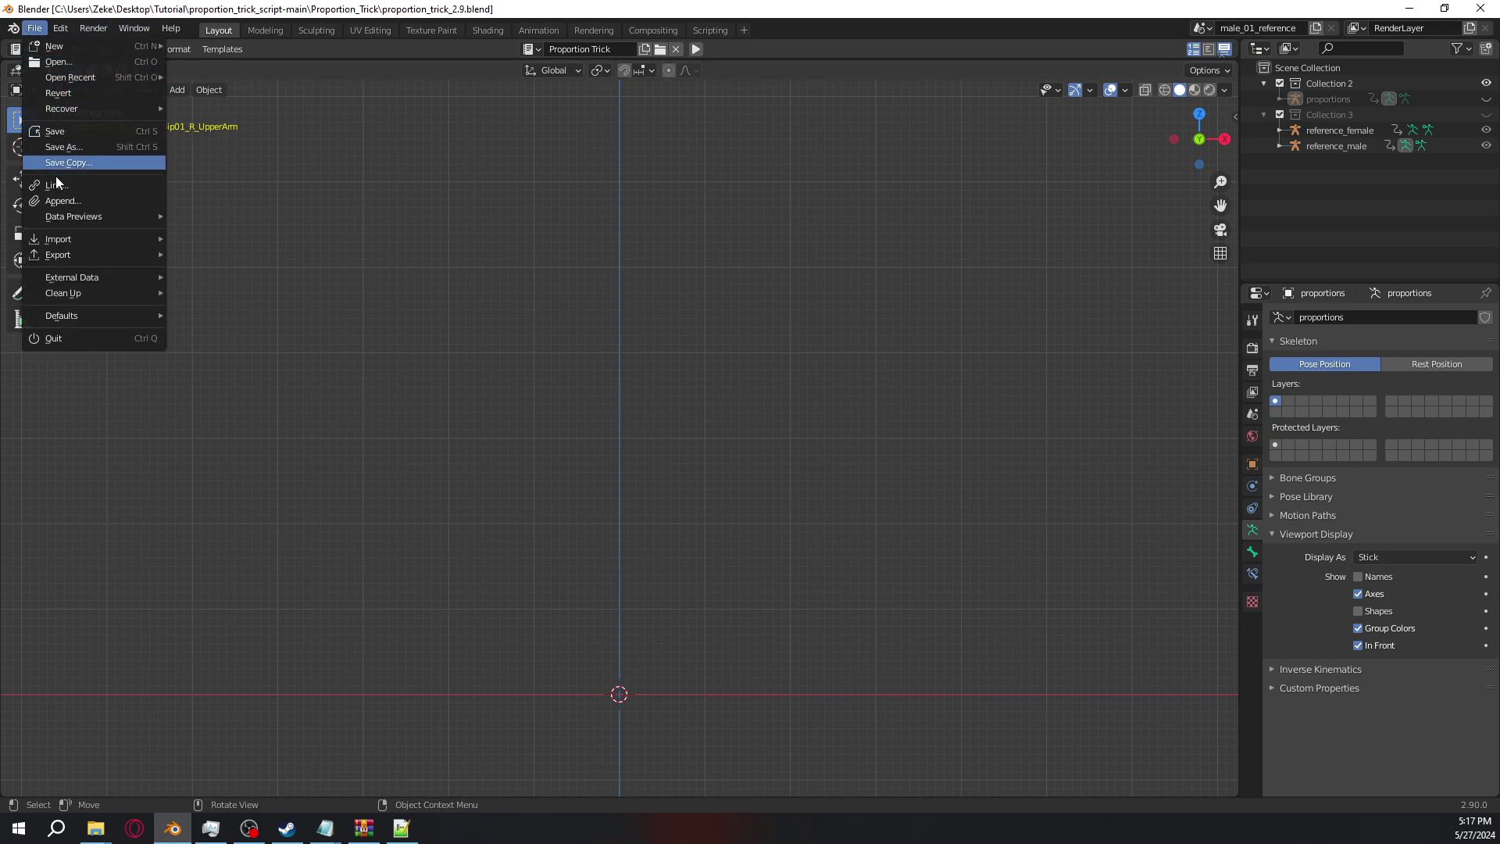
pyautogui.moveTo(61, 239)
pyautogui.click(244, 396)
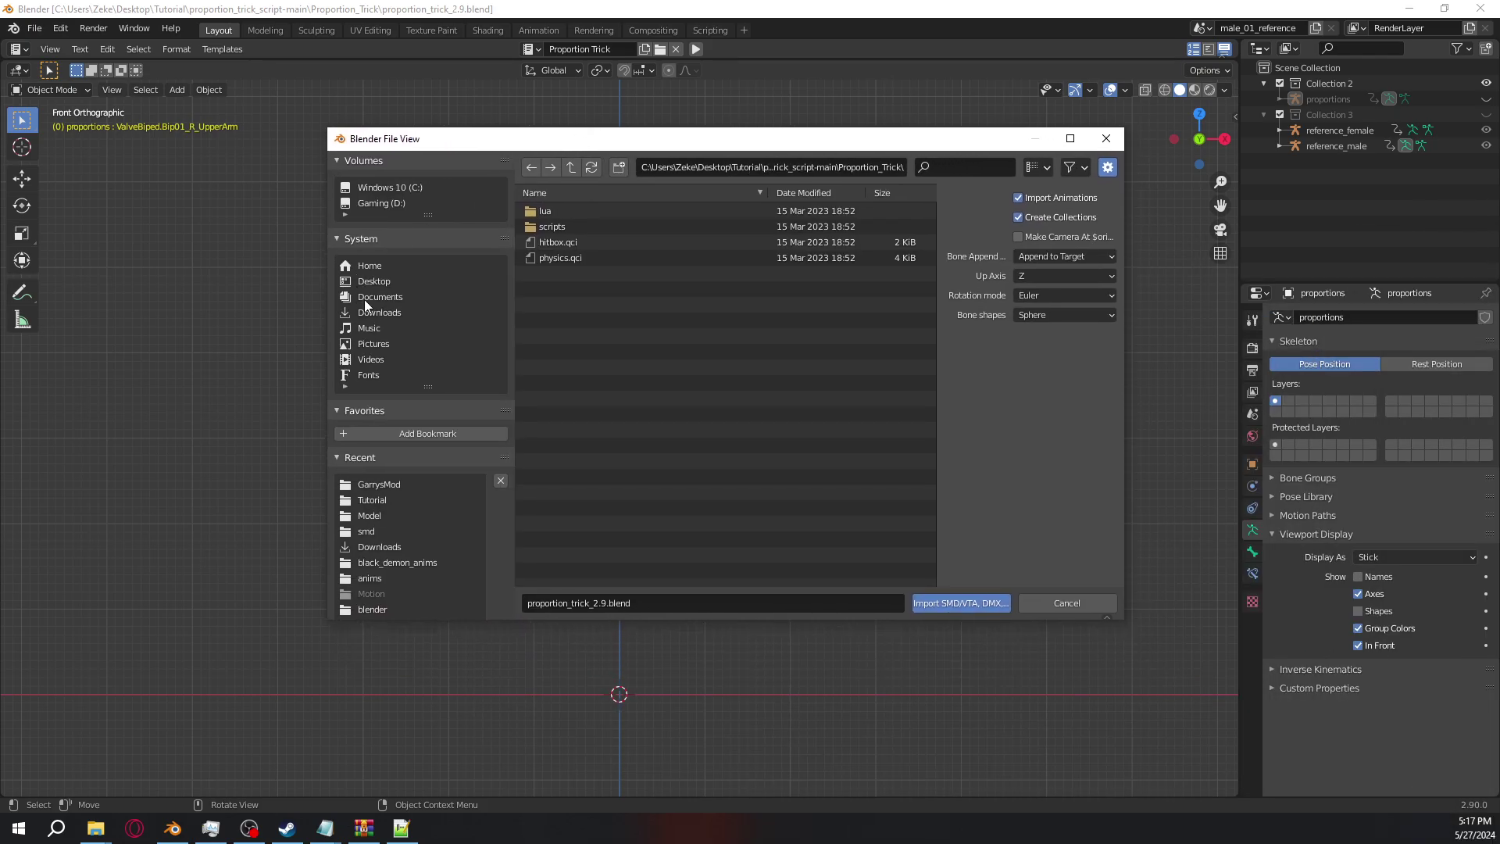
pyautogui.click(386, 312)
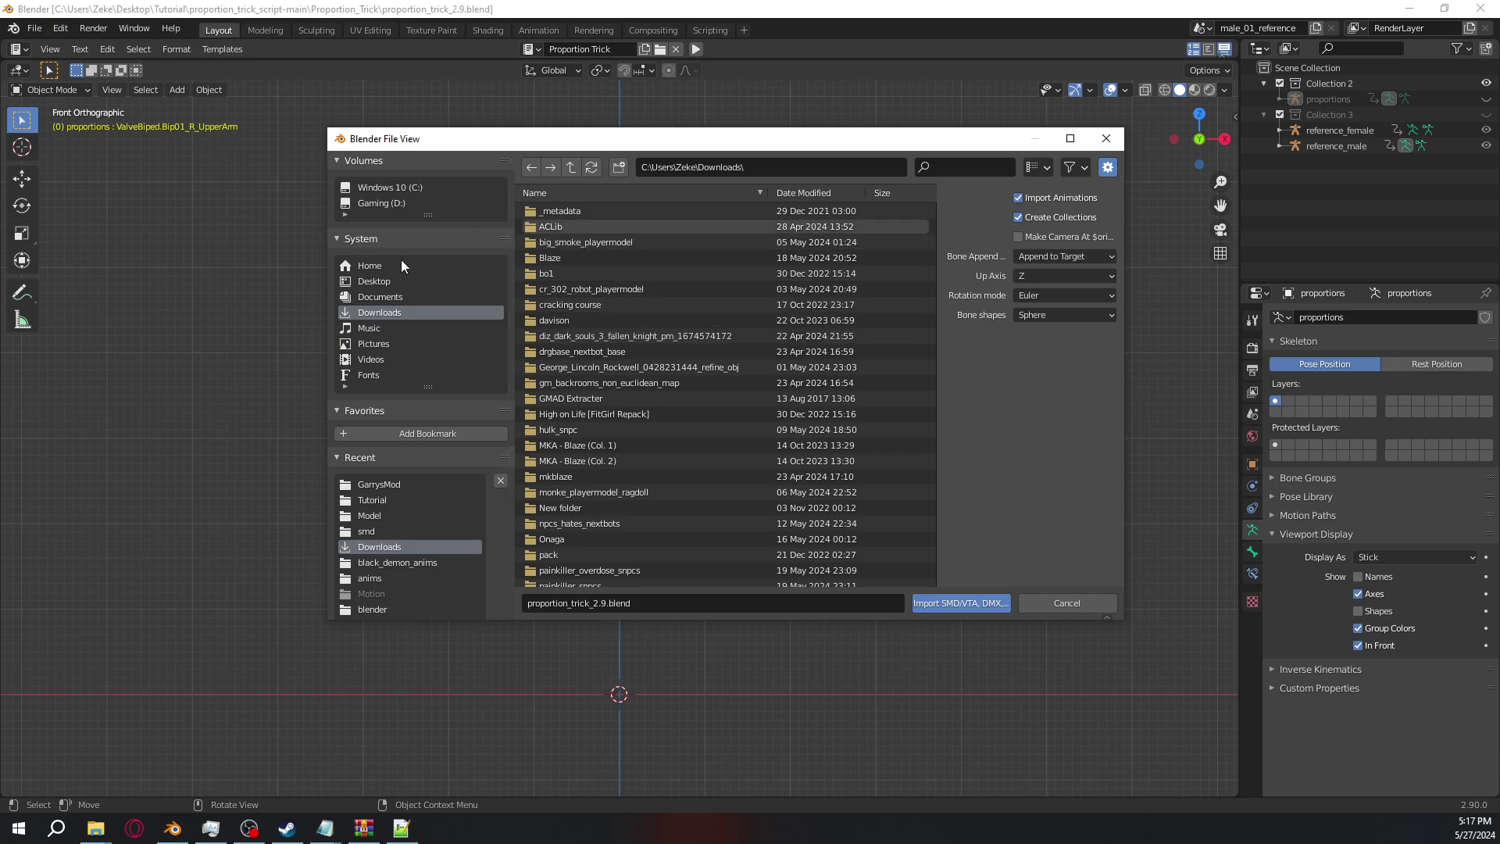
pyautogui.click(385, 279)
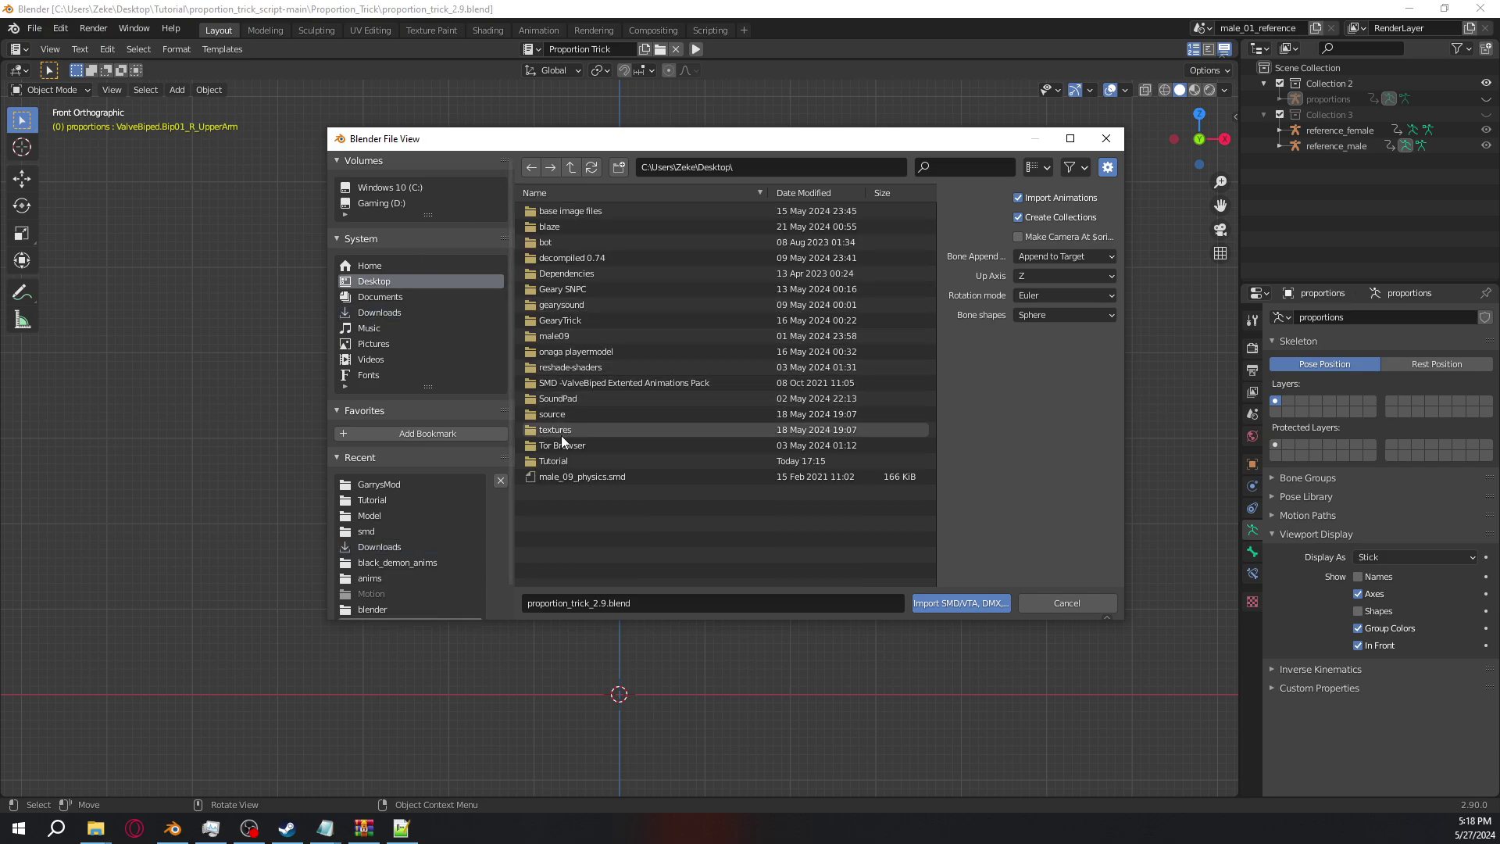
pyautogui.click(557, 461)
pyautogui.doubleClick(557, 461)
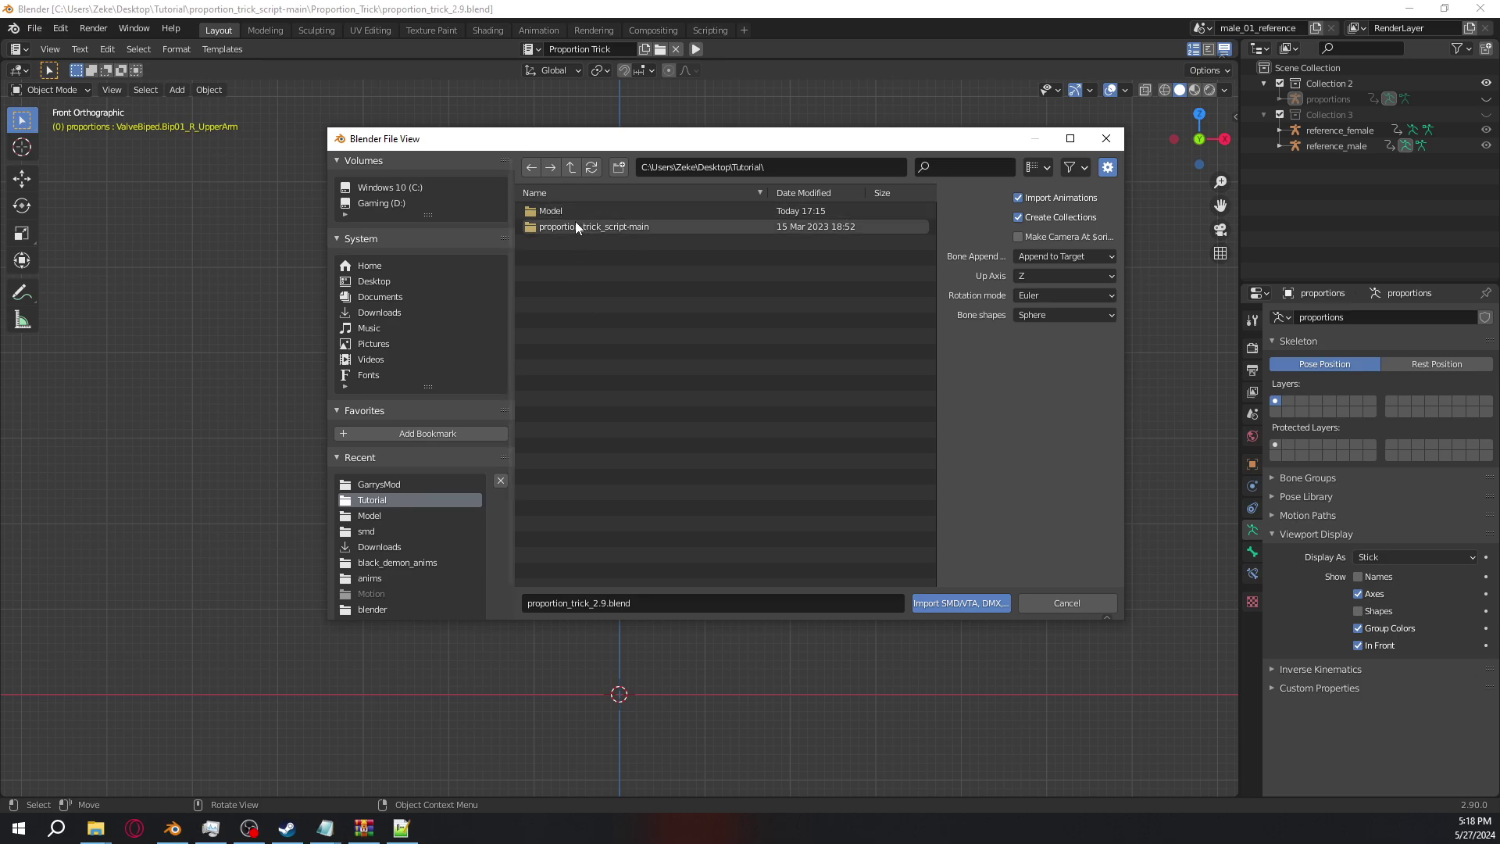
pyautogui.doubleClick(565, 213)
pyautogui.doubleClick(562, 212)
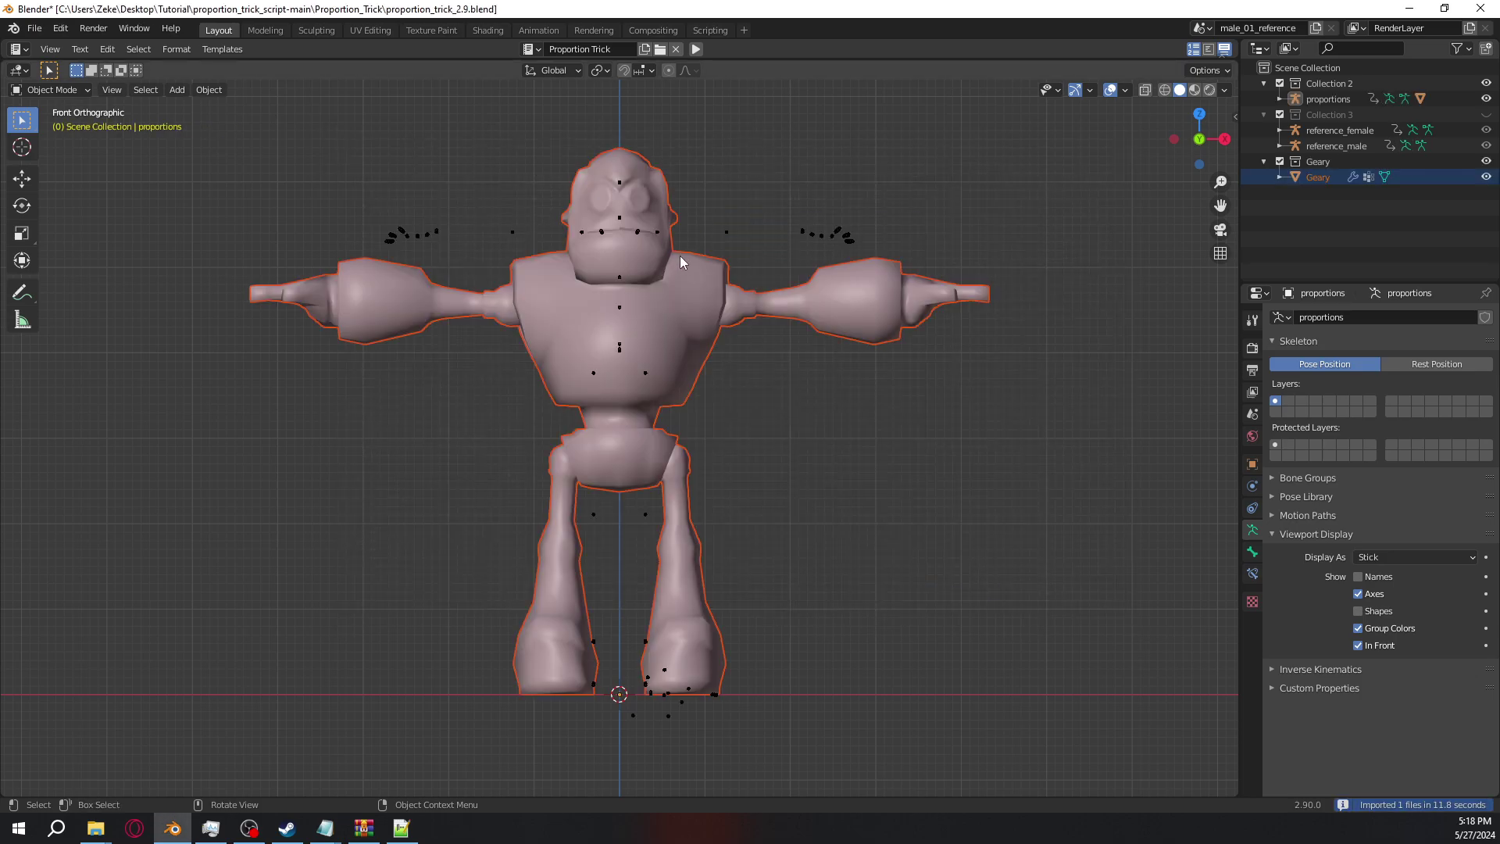
pyautogui.hotkey('ctrl', 'z')
# Import Geary.smd as a Source Engine model with the bone append mode set to Make New Armature
pyautogui.click(34, 28)
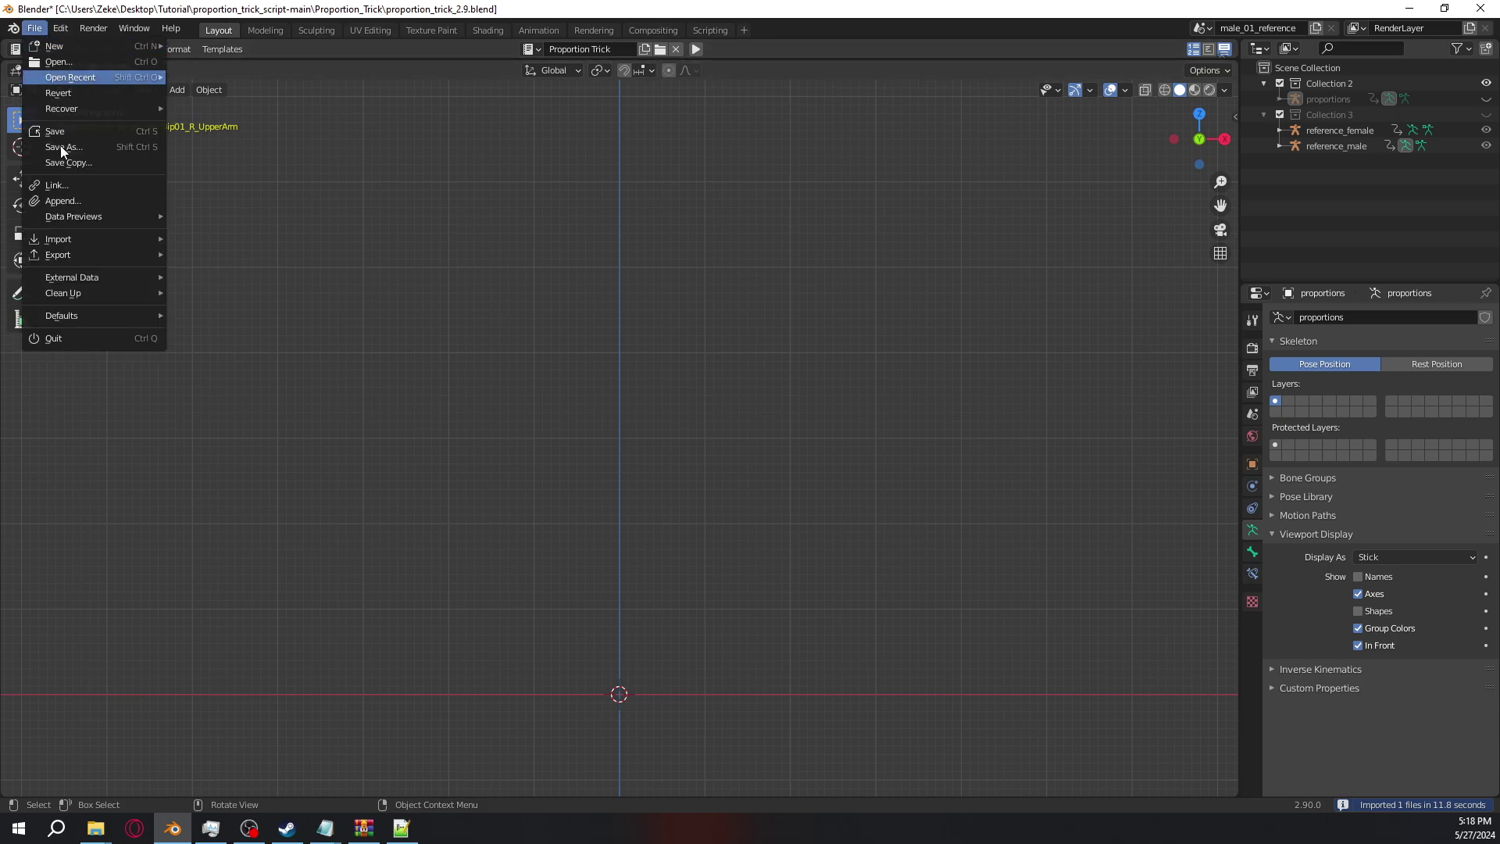
pyautogui.moveTo(66, 249)
pyautogui.click(223, 400)
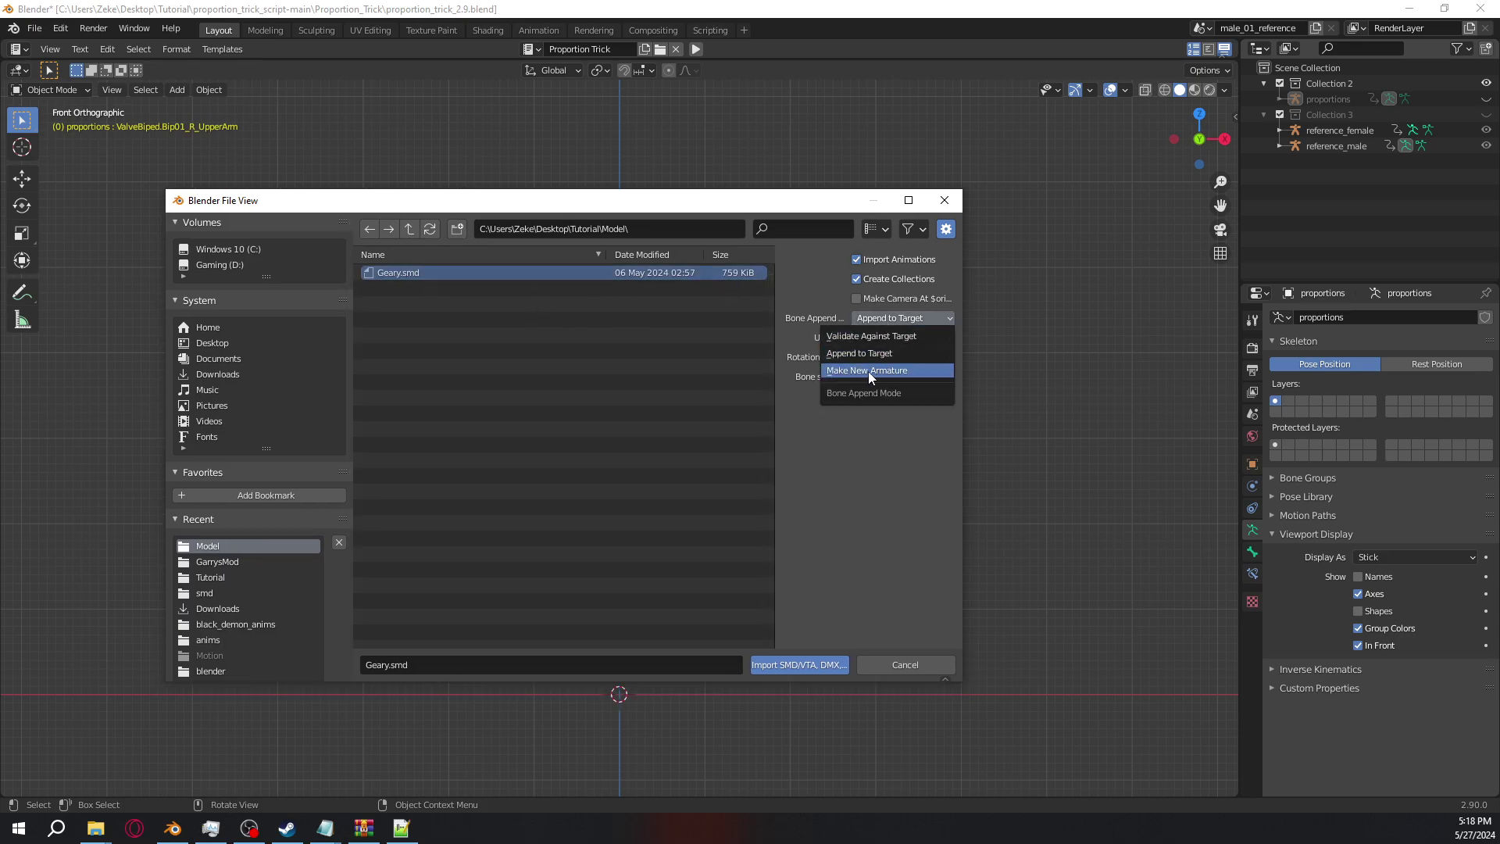
pyautogui.click(869, 372)
pyautogui.click(799, 665)
pyautogui.moveTo(709, 491); pyautogui.dragTo(783, 378, button='middle')
pyautogui.click(784, 383)
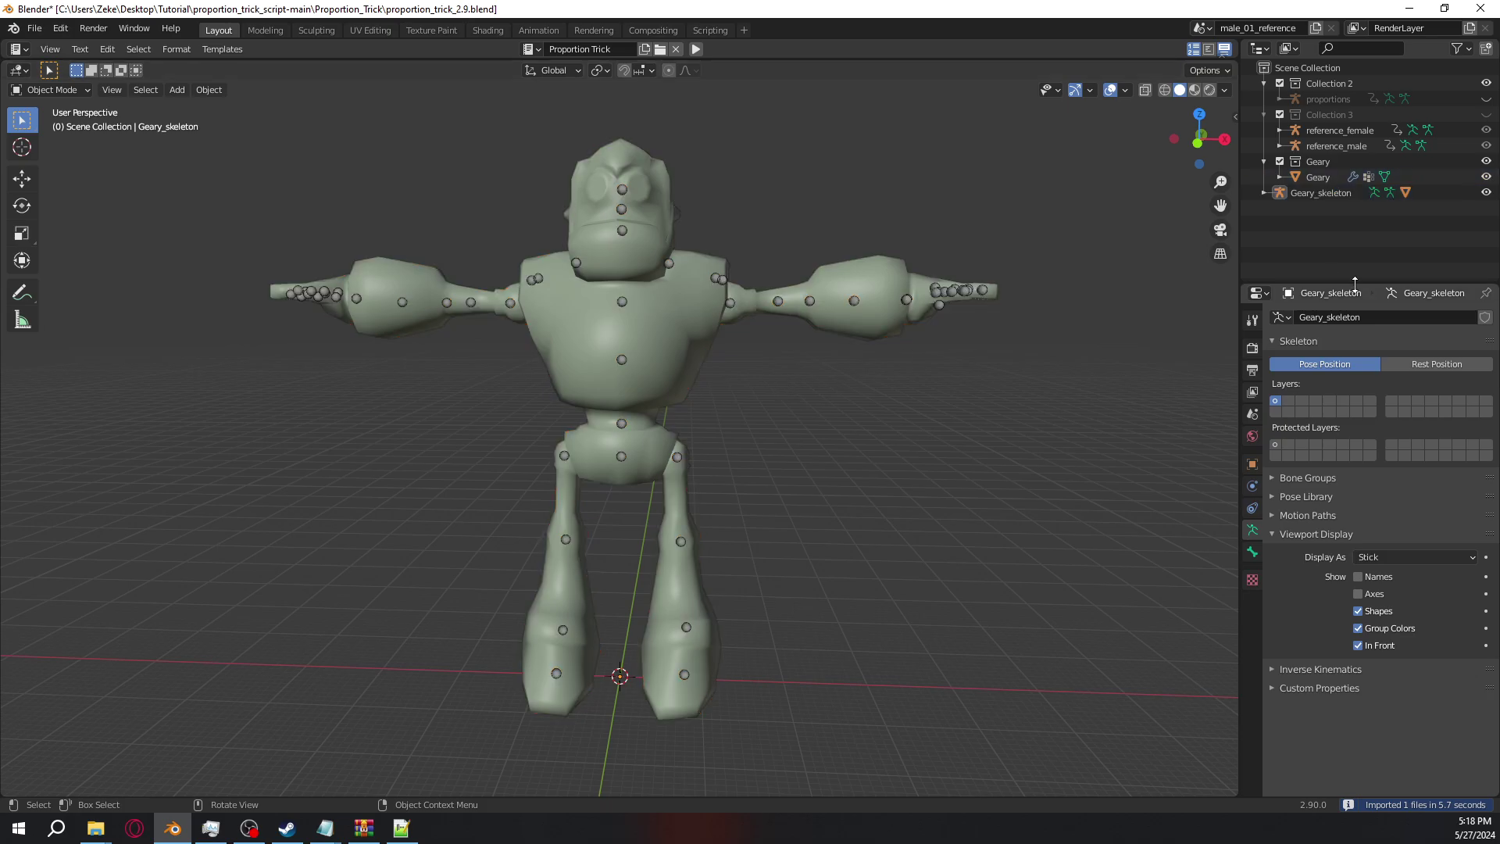
# Rename the imported Geary skeleton to gg and run the Proportion Trick script
pyautogui.doubleClick(1343, 197)
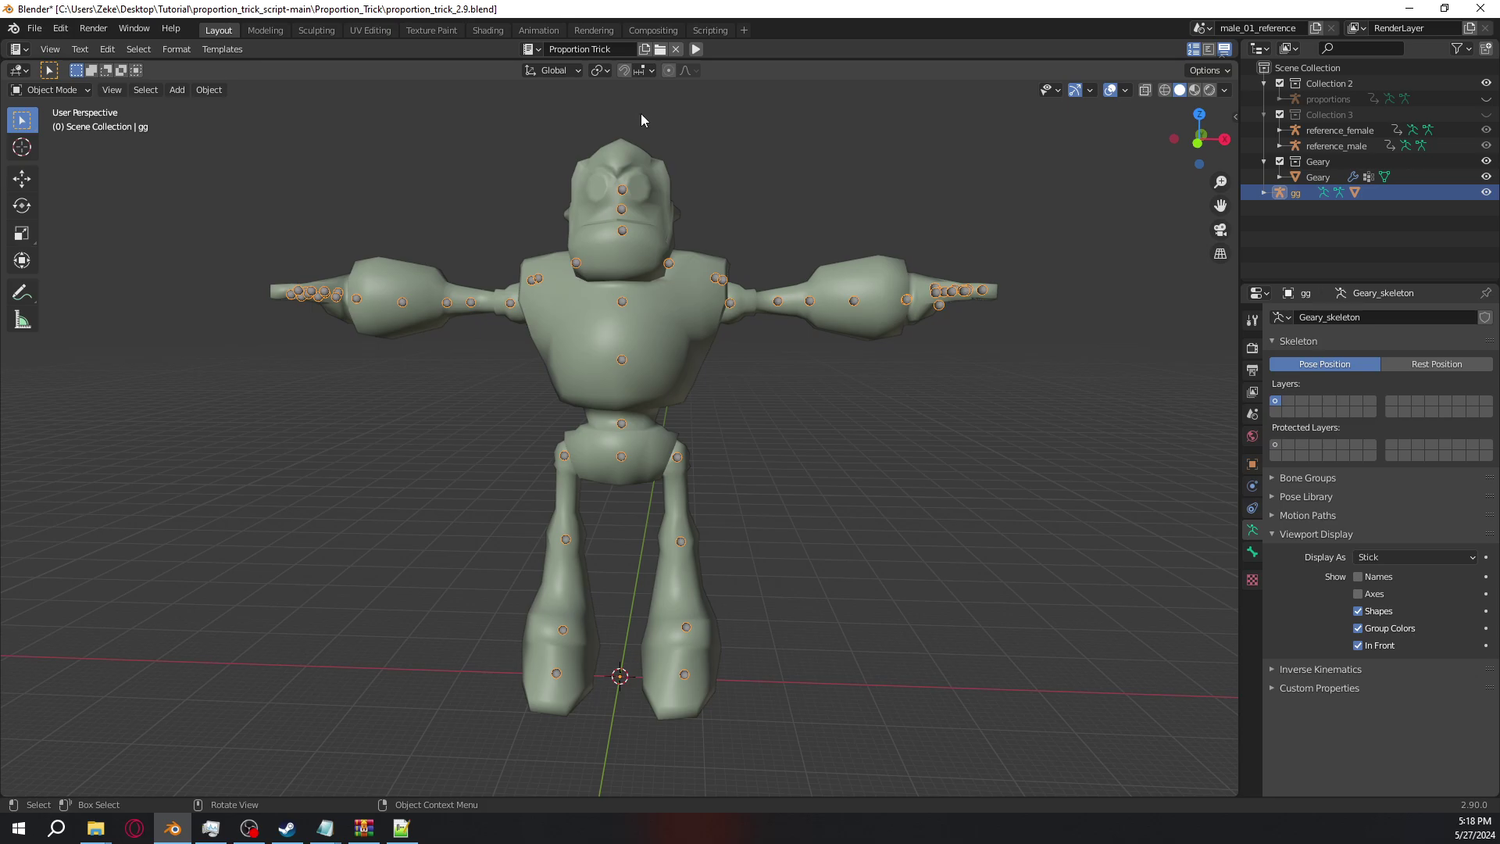
pyautogui.click(697, 49)
# Examine how the proportions armature's bones line up with the Geary mesh
pyautogui.moveTo(567, 298); pyautogui.dragTo(633, 311, button='middle')
pyautogui.scroll(2, 613, 316)
pyautogui.scroll(-4, 612, 315)
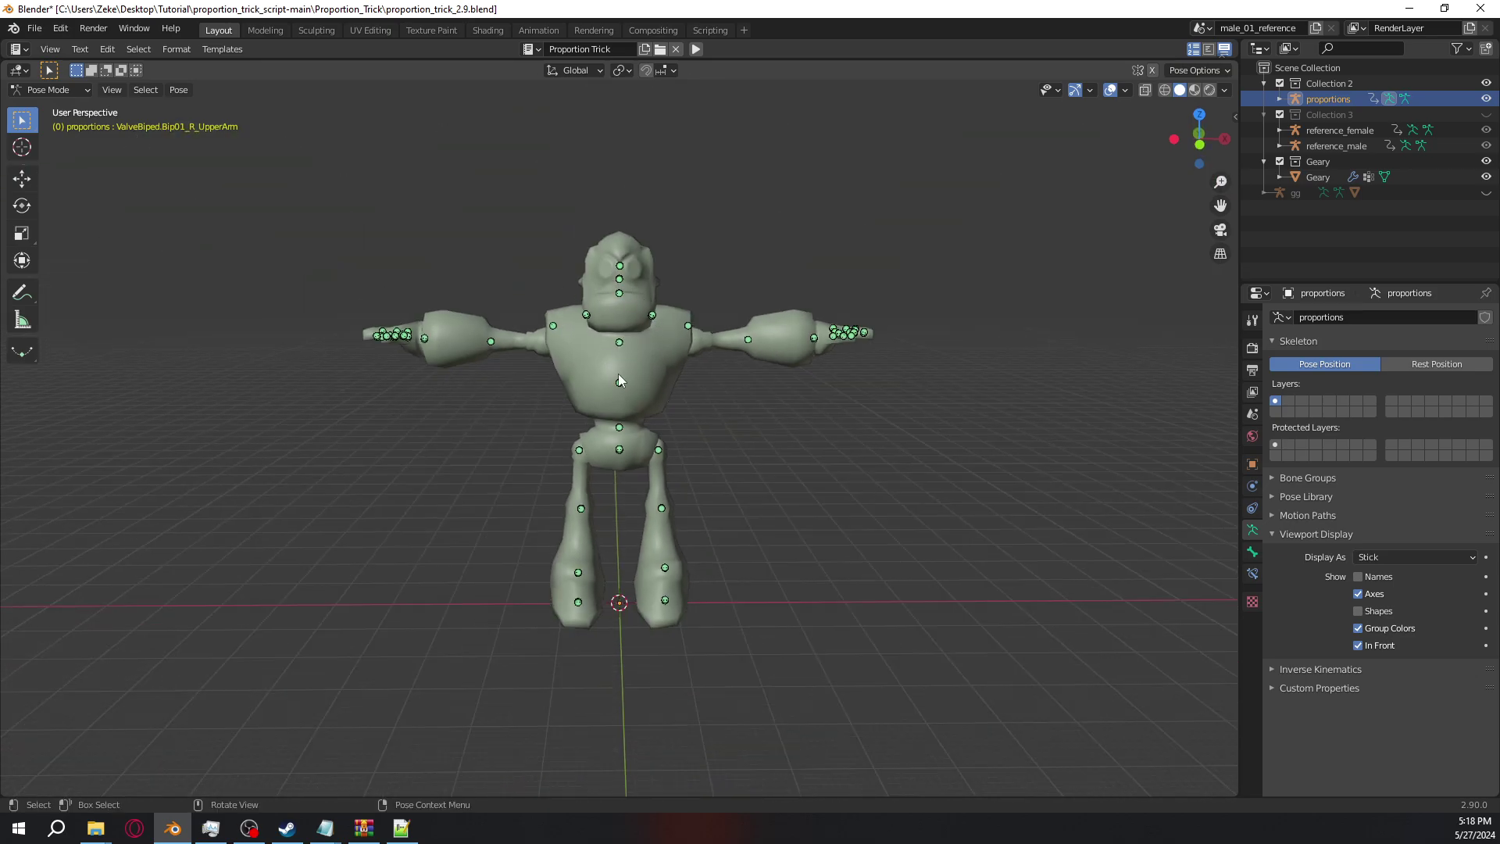
pyautogui.moveTo(518, 358)
pyautogui.mouseDown(button='middle')
pyautogui.moveTo(588, 350)
pyautogui.moveTo(490, 344)
pyautogui.moveTo(516, 345)
pyautogui.mouseUp(button='middle')
pyautogui.scroll(2, 711, 369)
pyautogui.scroll(4, 711, 370)
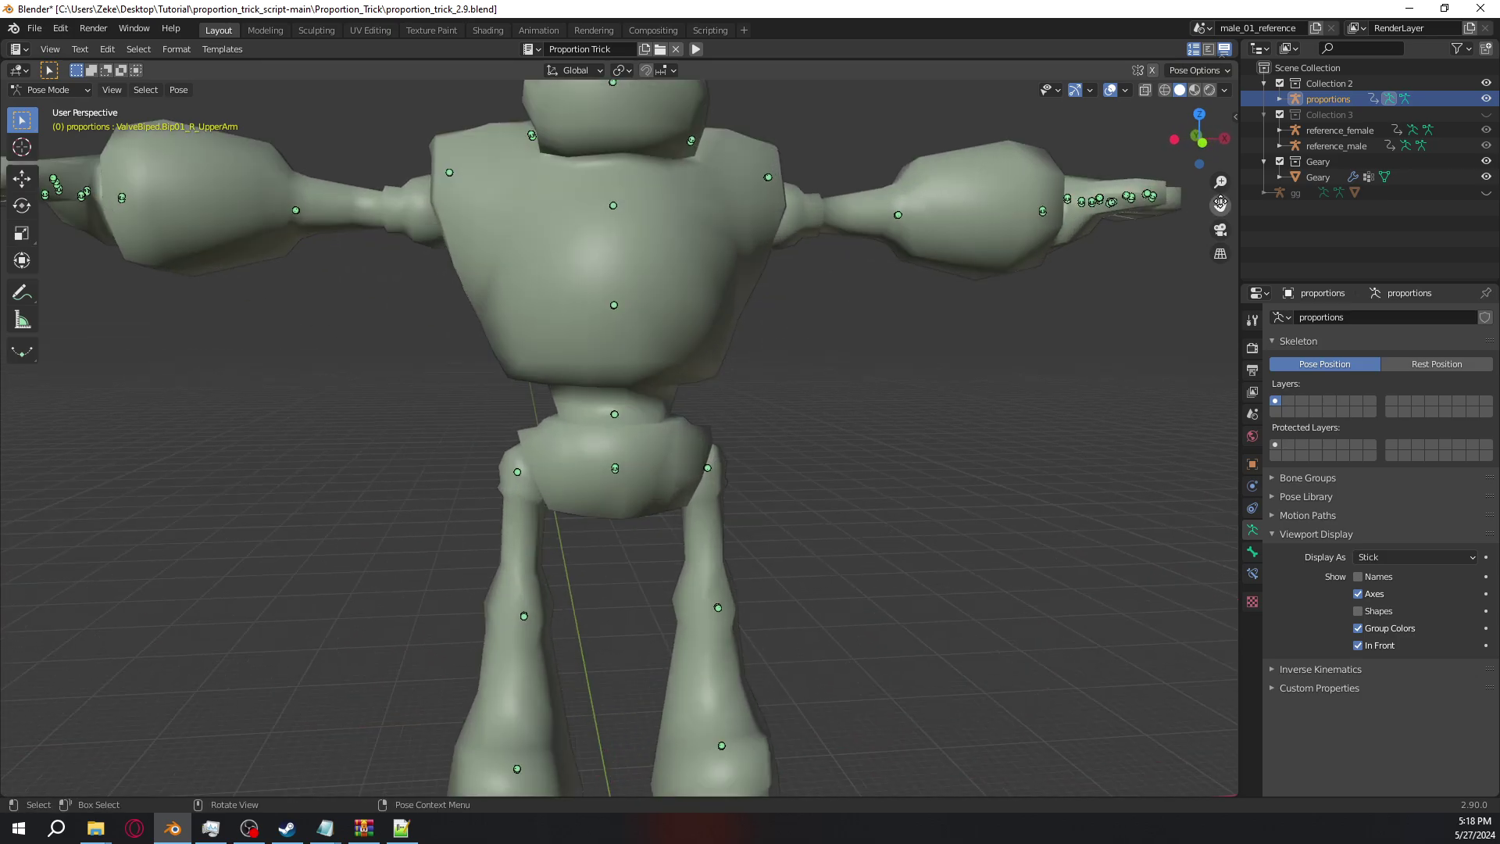
pyautogui.scroll(-2, 711, 391)
pyautogui.scroll(4, 1117, 282)
# Copy the constraints of the ValveBiped.Bip01_L_Forearm bone to the ValveBiped.Bip01_L_UpperArm bone with Copy Constraints to Selected Bones
pyautogui.moveTo(1214, 206); pyautogui.dragTo(1203, 355)
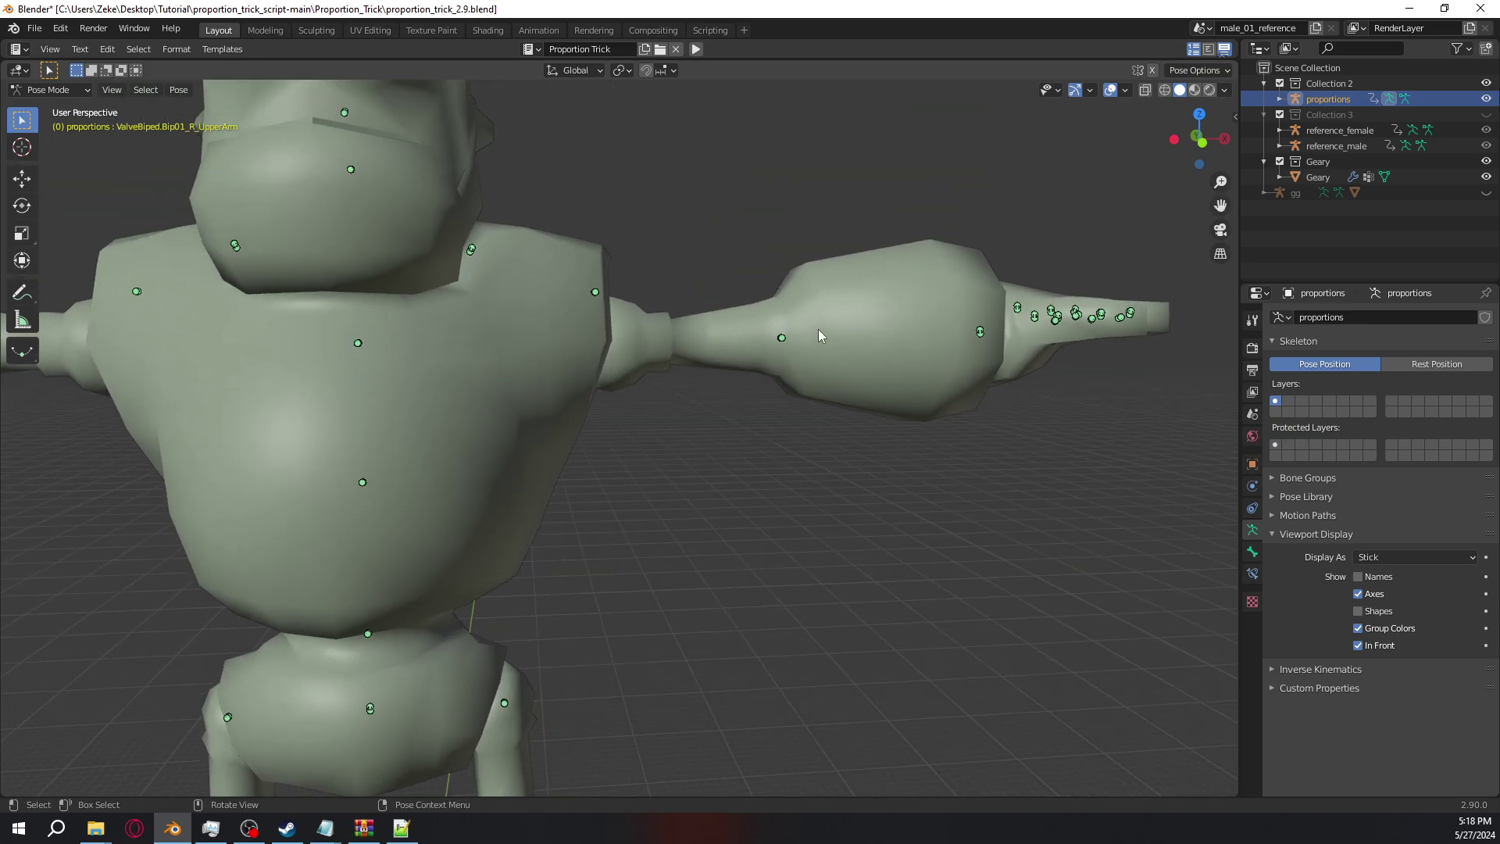
pyautogui.moveTo(1222, 205); pyautogui.dragTo(1196, 212)
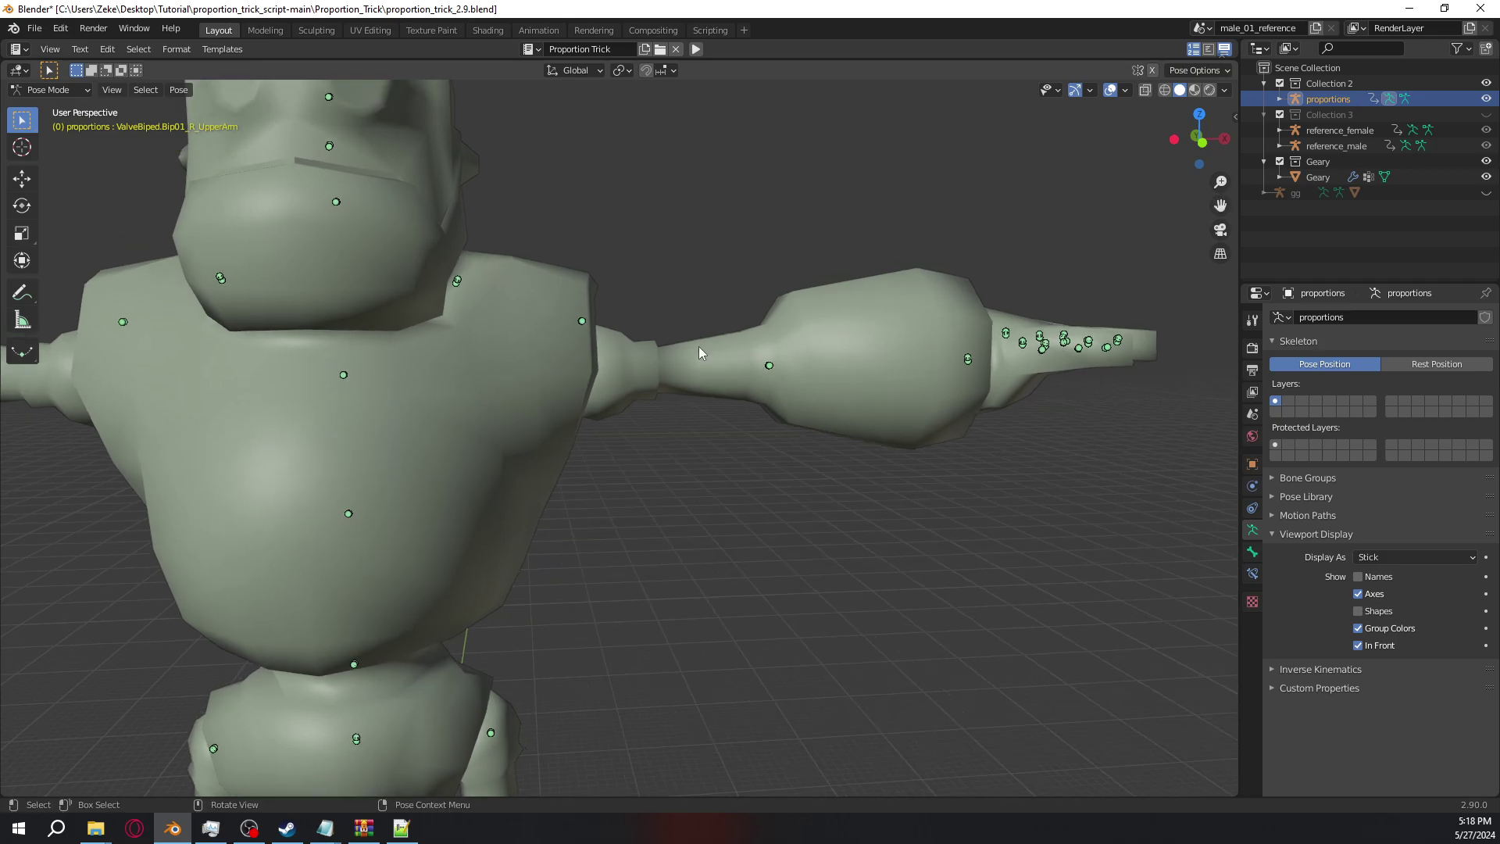
pyautogui.scroll(2, 563, 293)
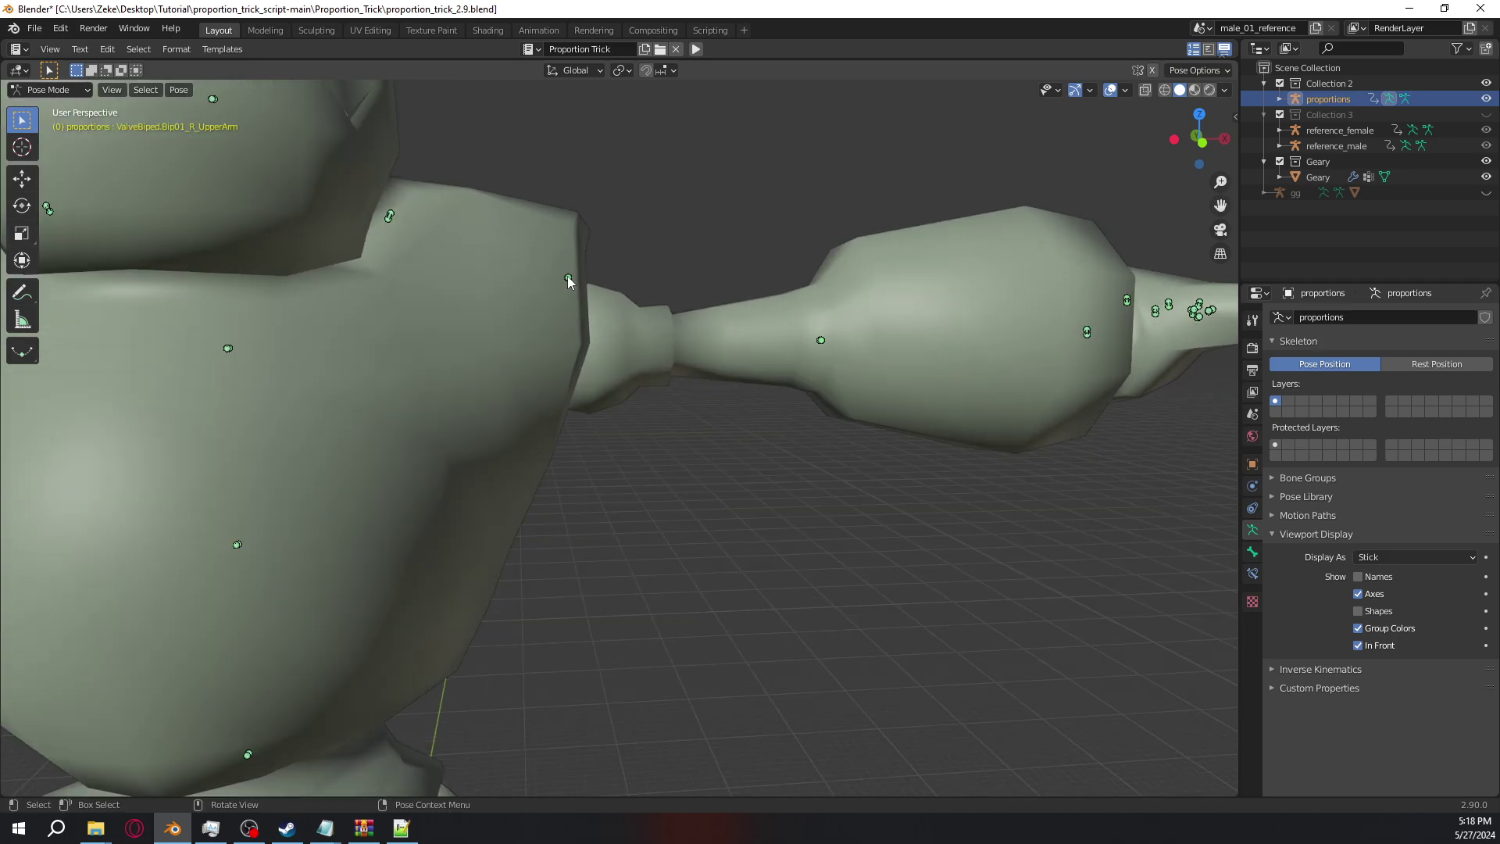
pyautogui.click(568, 277)
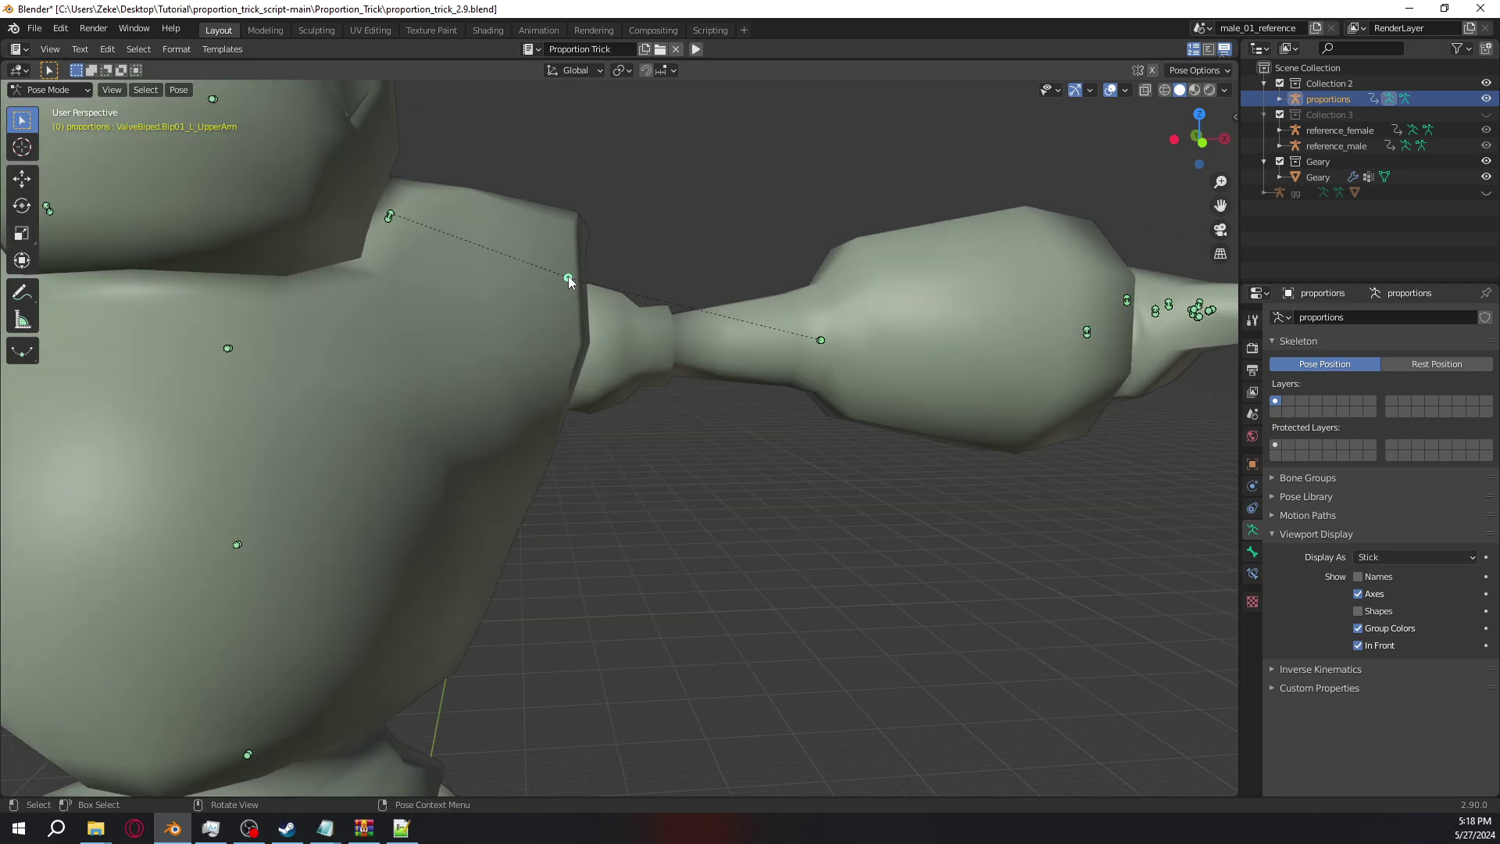
pyautogui.click(820, 342)
pyautogui.press('F3')
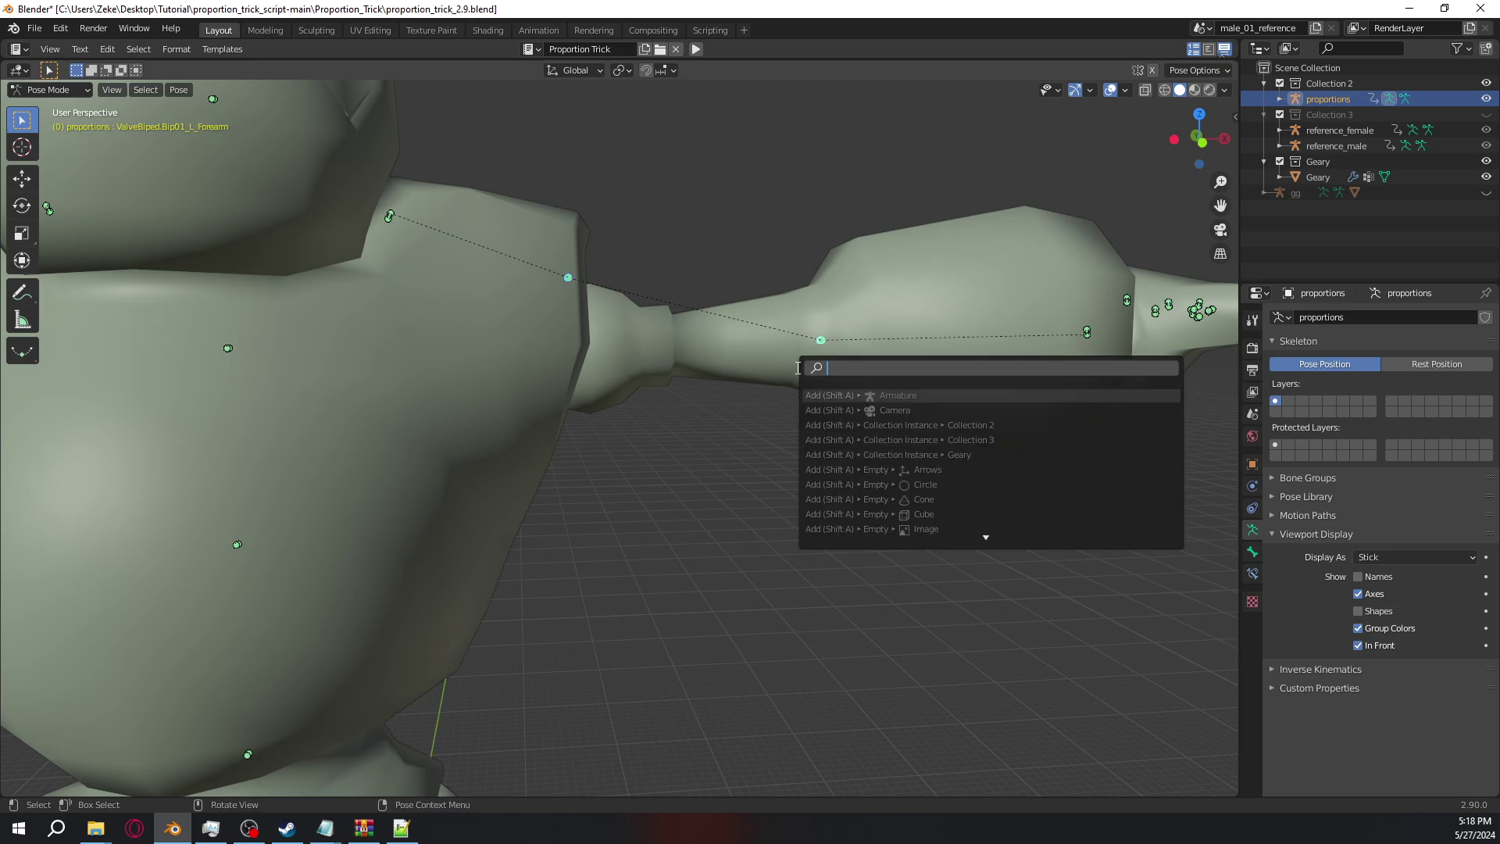
pyautogui.write('copy')
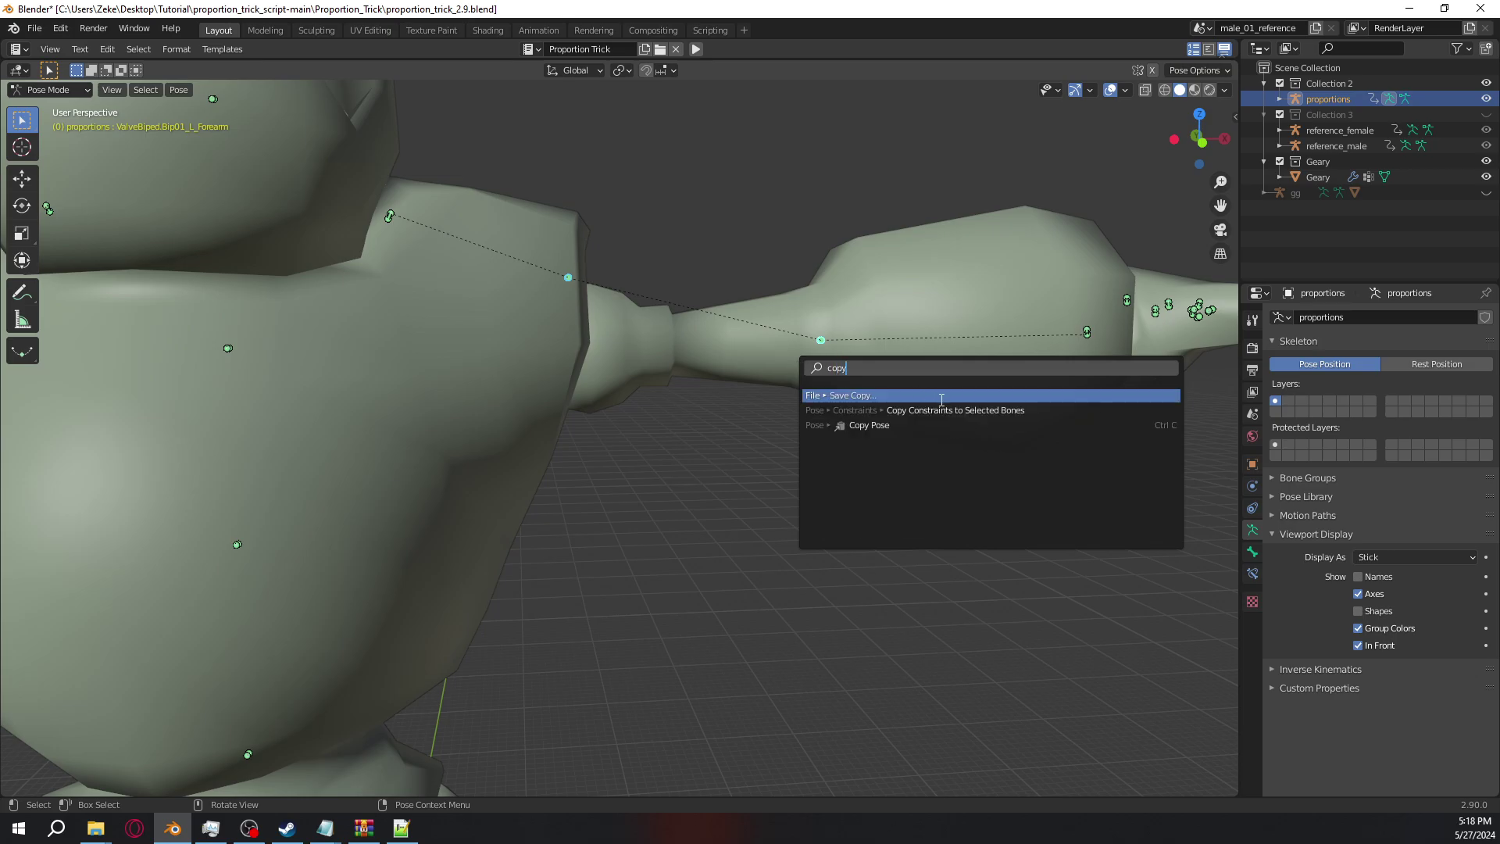
pyautogui.click(947, 410)
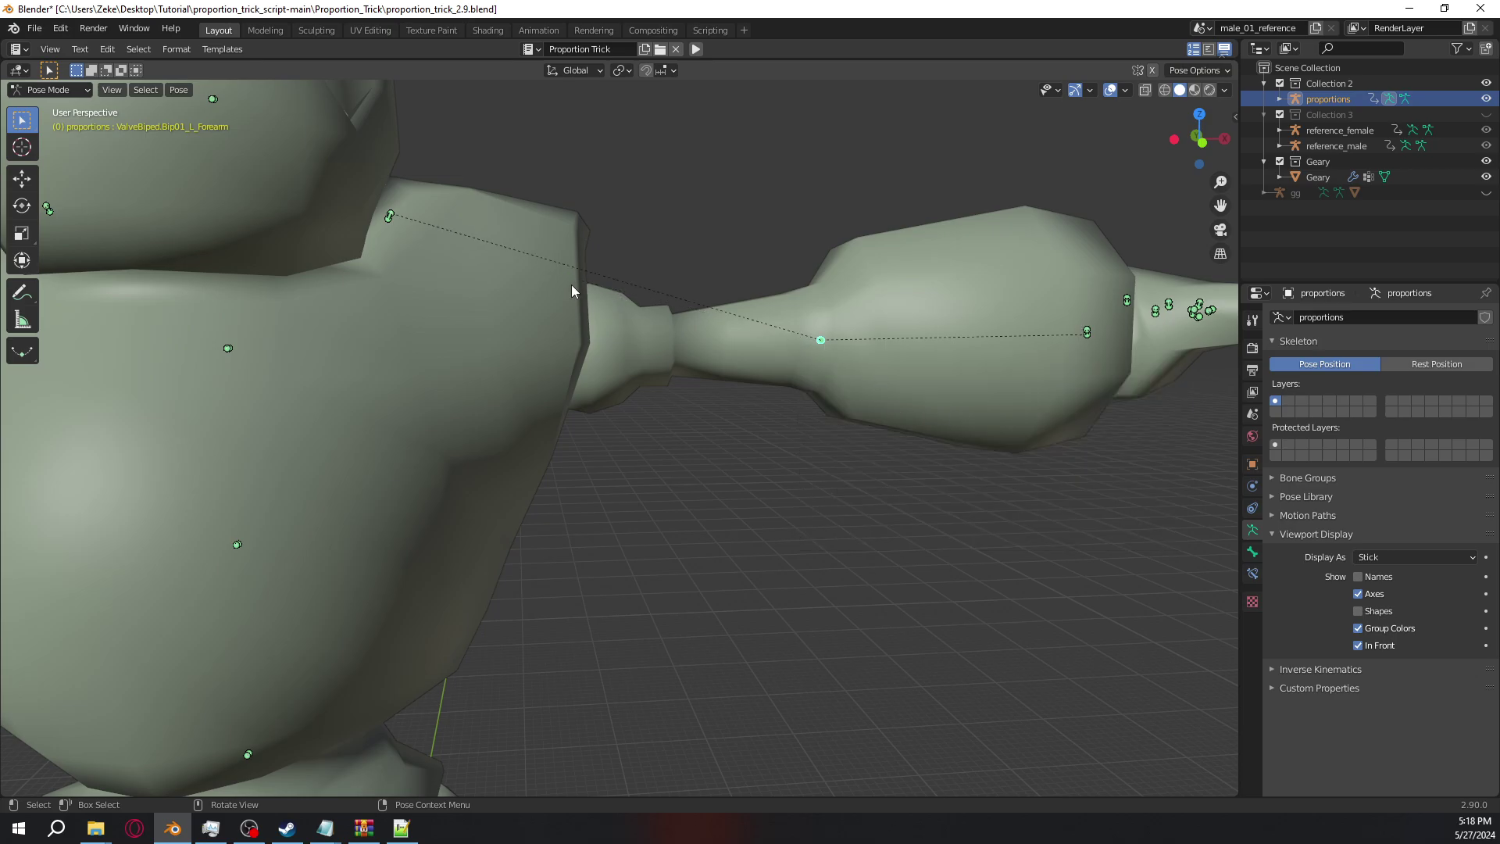
# Examine from the front and sides how the proportions bones sit inside the whole Geary mesh
pyautogui.click(649, 375)
pyautogui.scroll(-5, 606, 391)
pyautogui.click(631, 432)
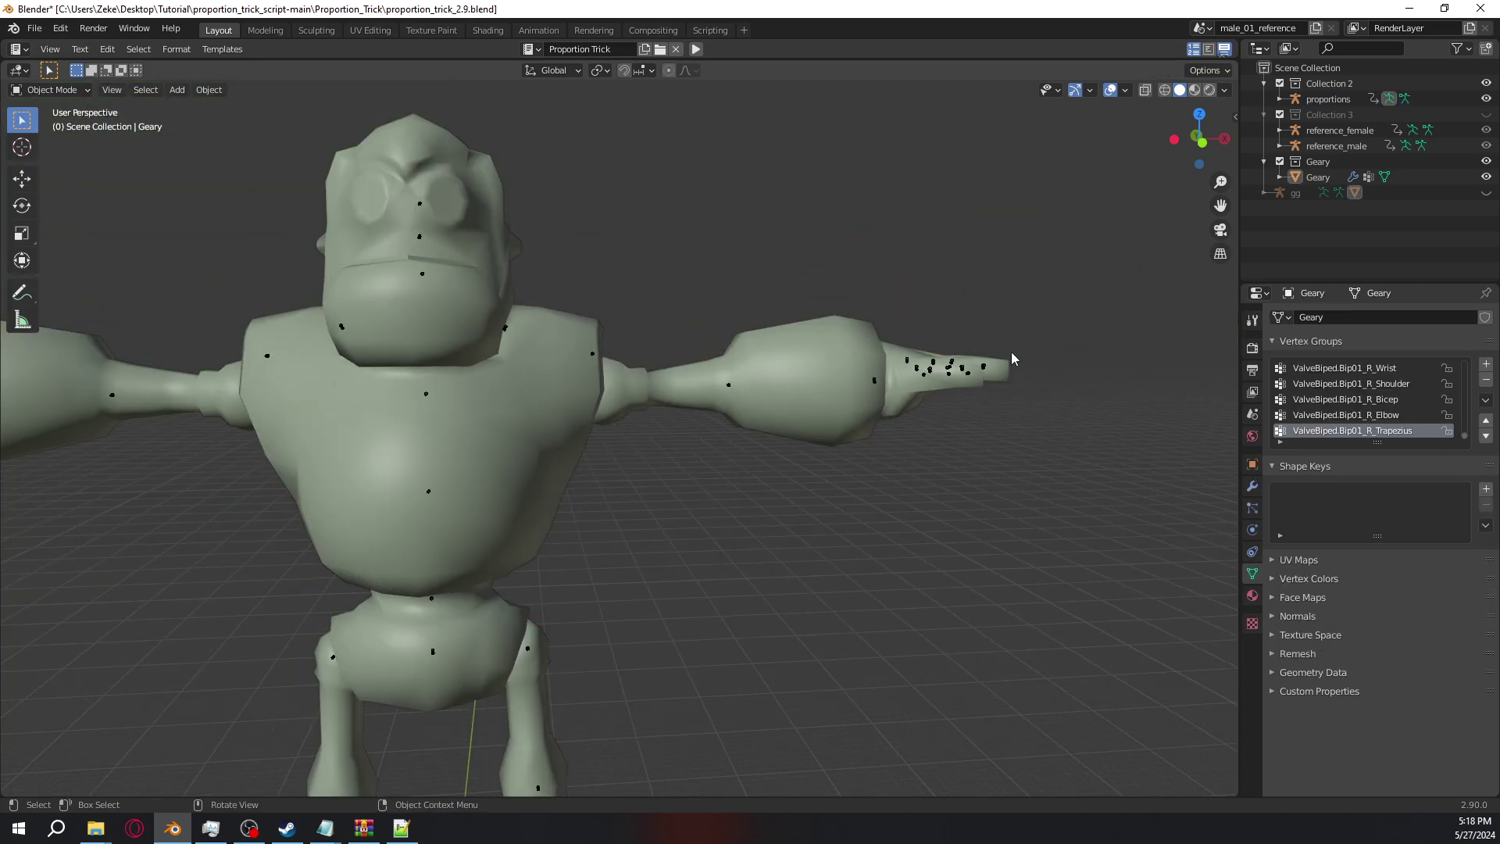
pyautogui.scroll(-3, 714, 411)
pyautogui.moveTo(714, 412); pyautogui.dragTo(750, 460, button='middle')
pyautogui.moveTo(453, 545); pyautogui.dragTo(535, 568, button='middle')
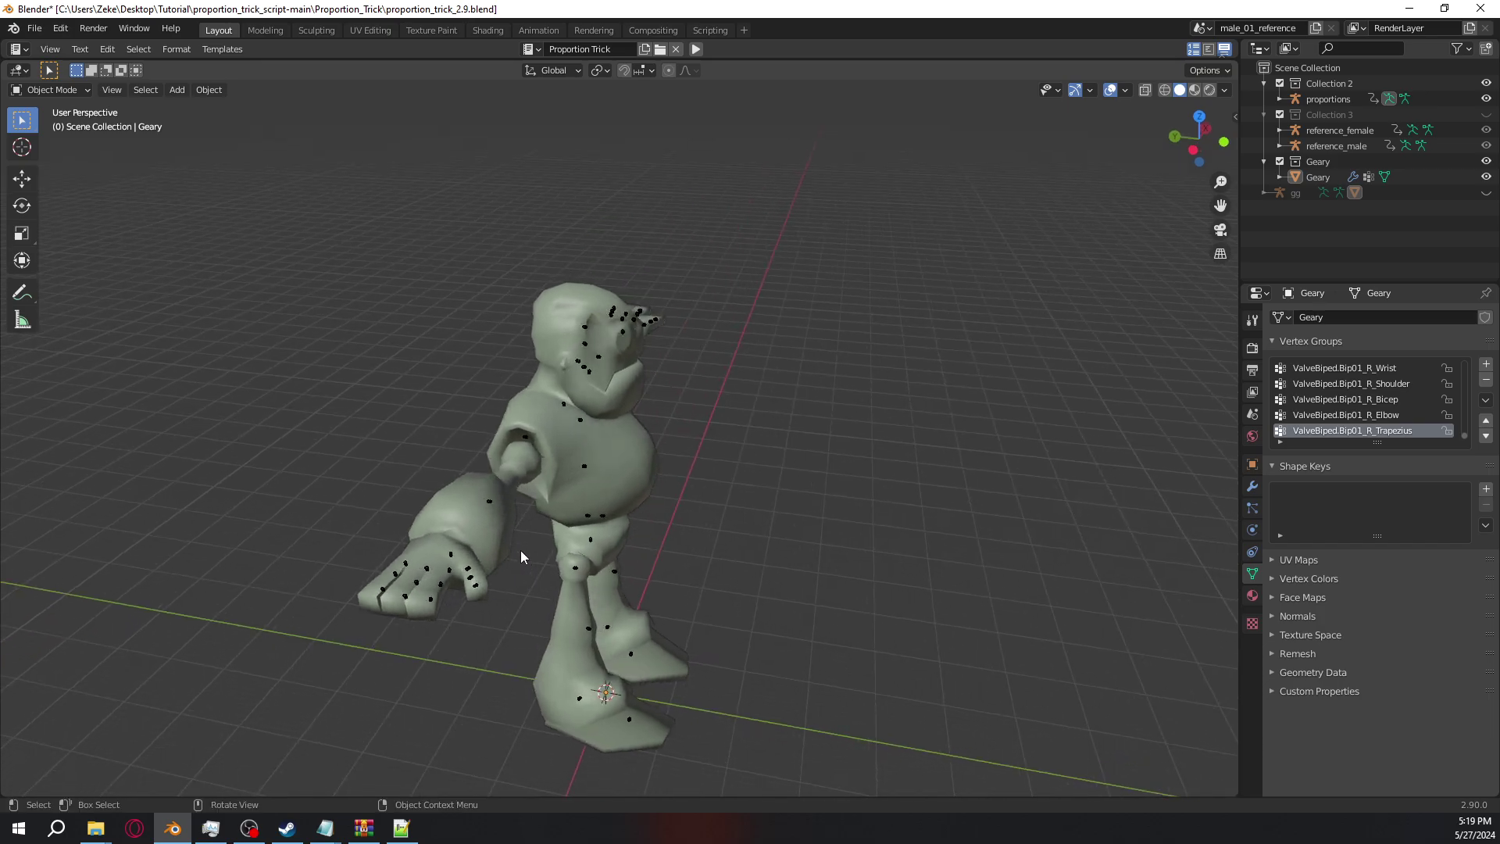
pyautogui.moveTo(453, 588); pyautogui.dragTo(466, 587, button='middle')
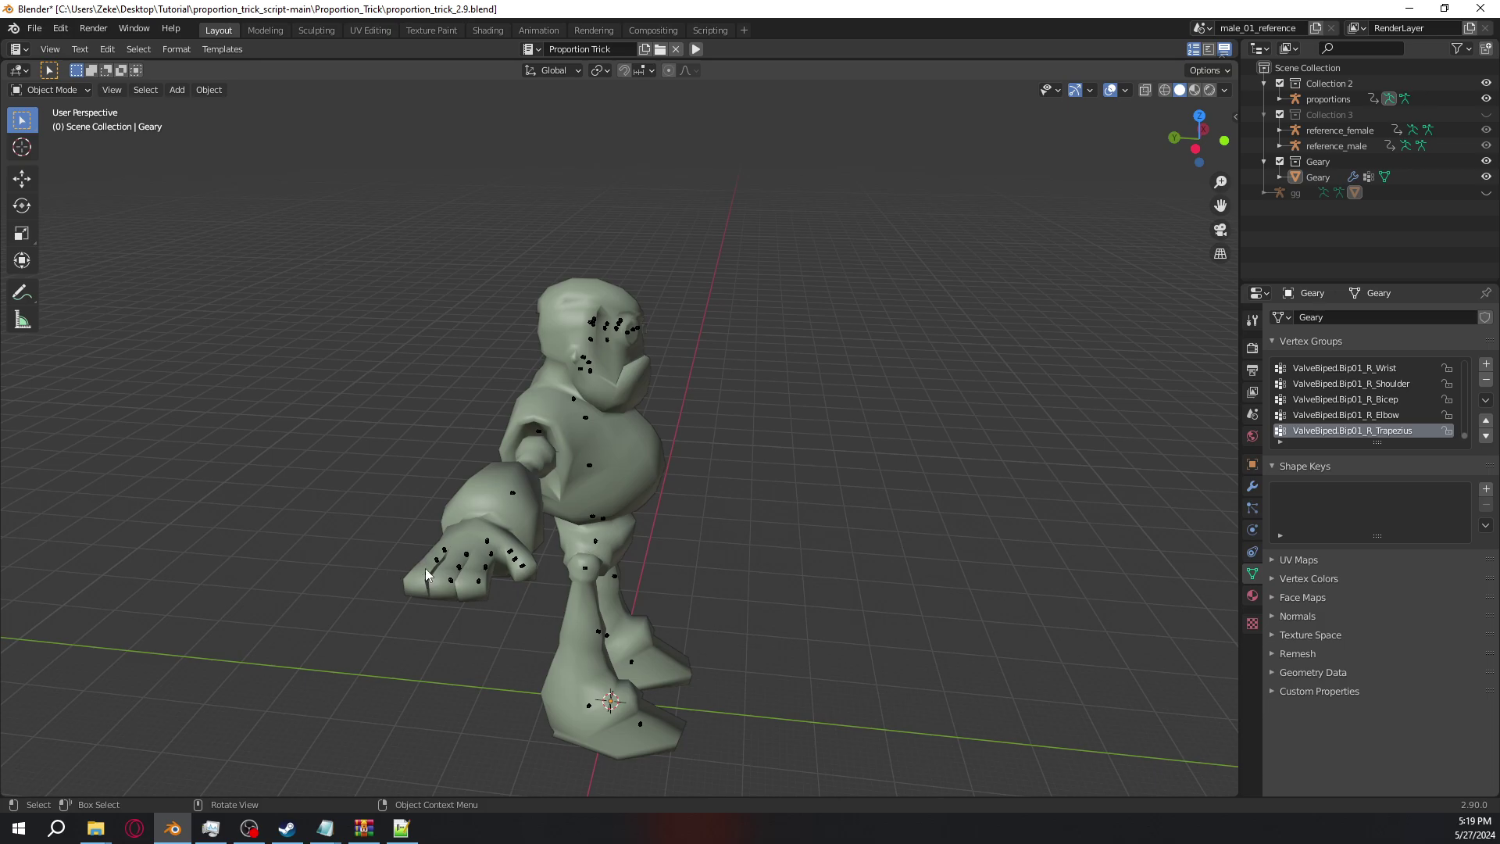
pyautogui.moveTo(682, 531); pyautogui.dragTo(601, 442, button='middle')
pyautogui.moveTo(1211, 205); pyautogui.dragTo(1246, 201)
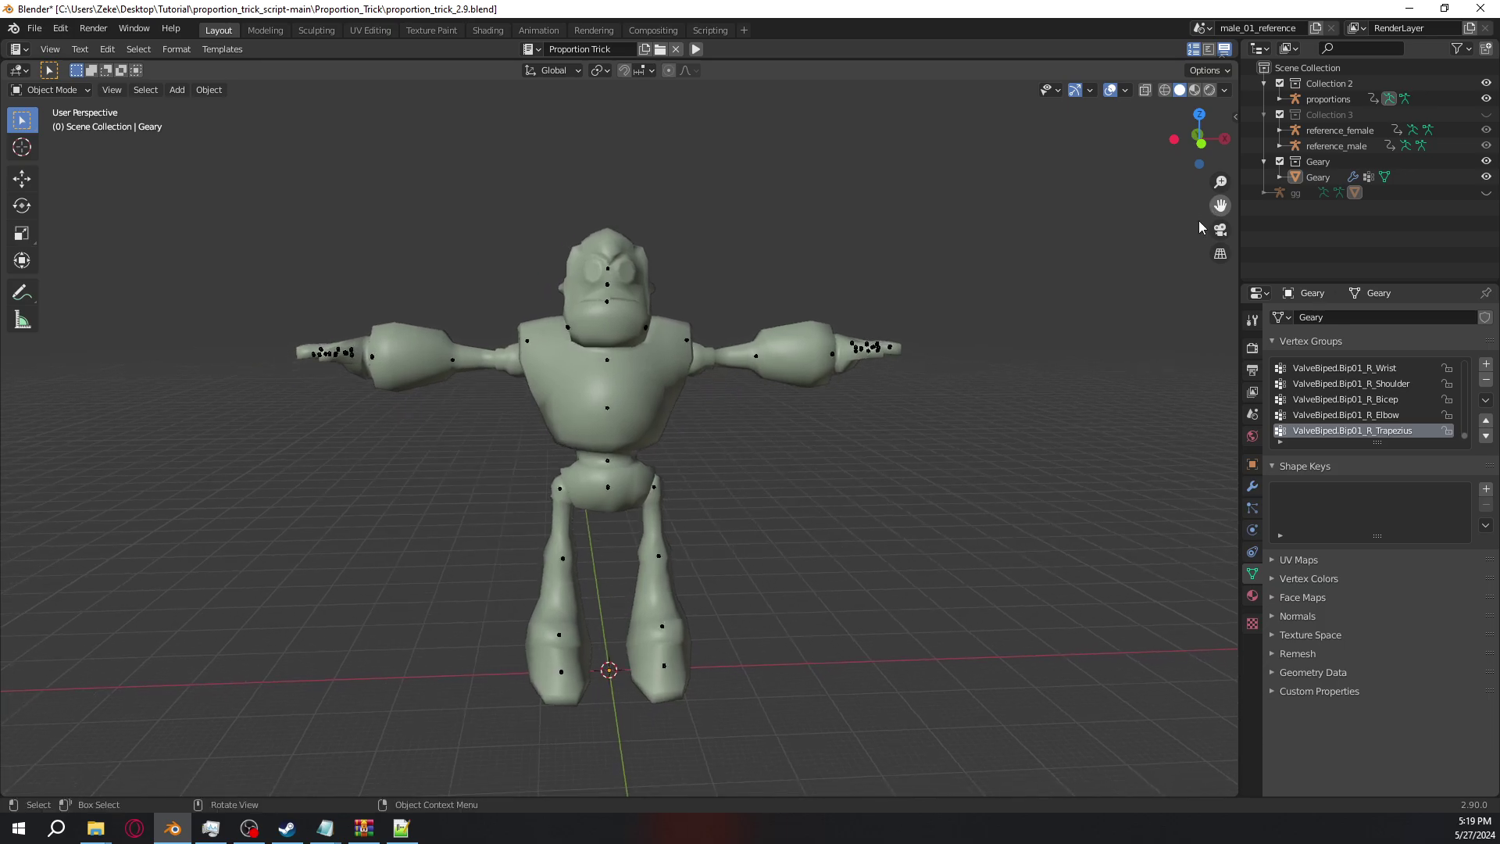
pyautogui.scroll(3, 719, 471)
pyautogui.moveTo(697, 517); pyautogui.dragTo(643, 505, button='middle')
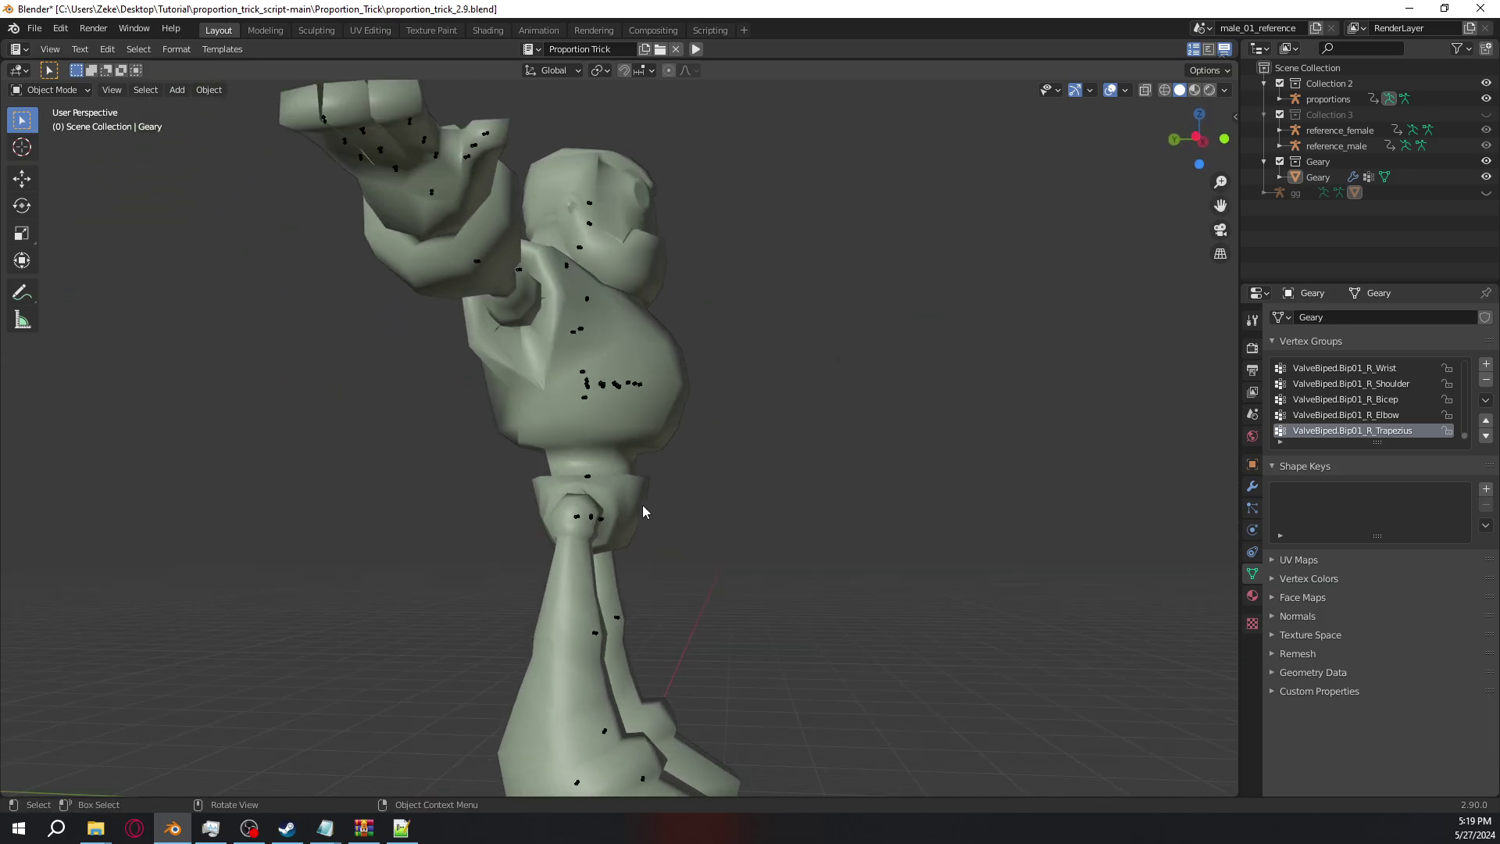
pyautogui.scroll(-3, 847, 439)
pyautogui.moveTo(1220, 205); pyautogui.dragTo(1225, 191)
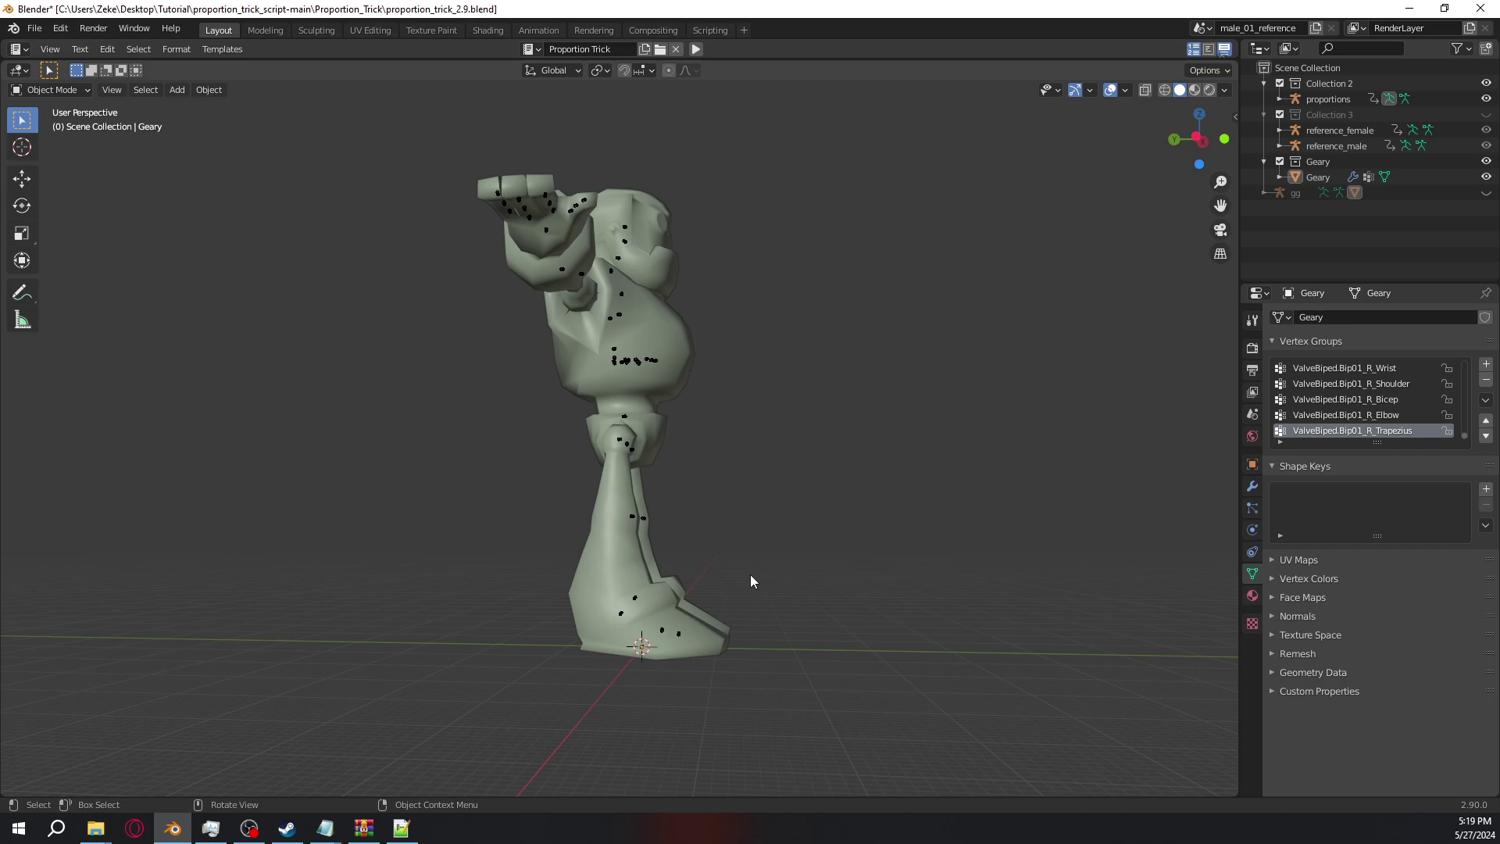
# Inspect the placement of the ValveBiped.Bip01_R_Foot bone and the neighbouring toe bones inside Geary's feet
pyautogui.click(622, 616)
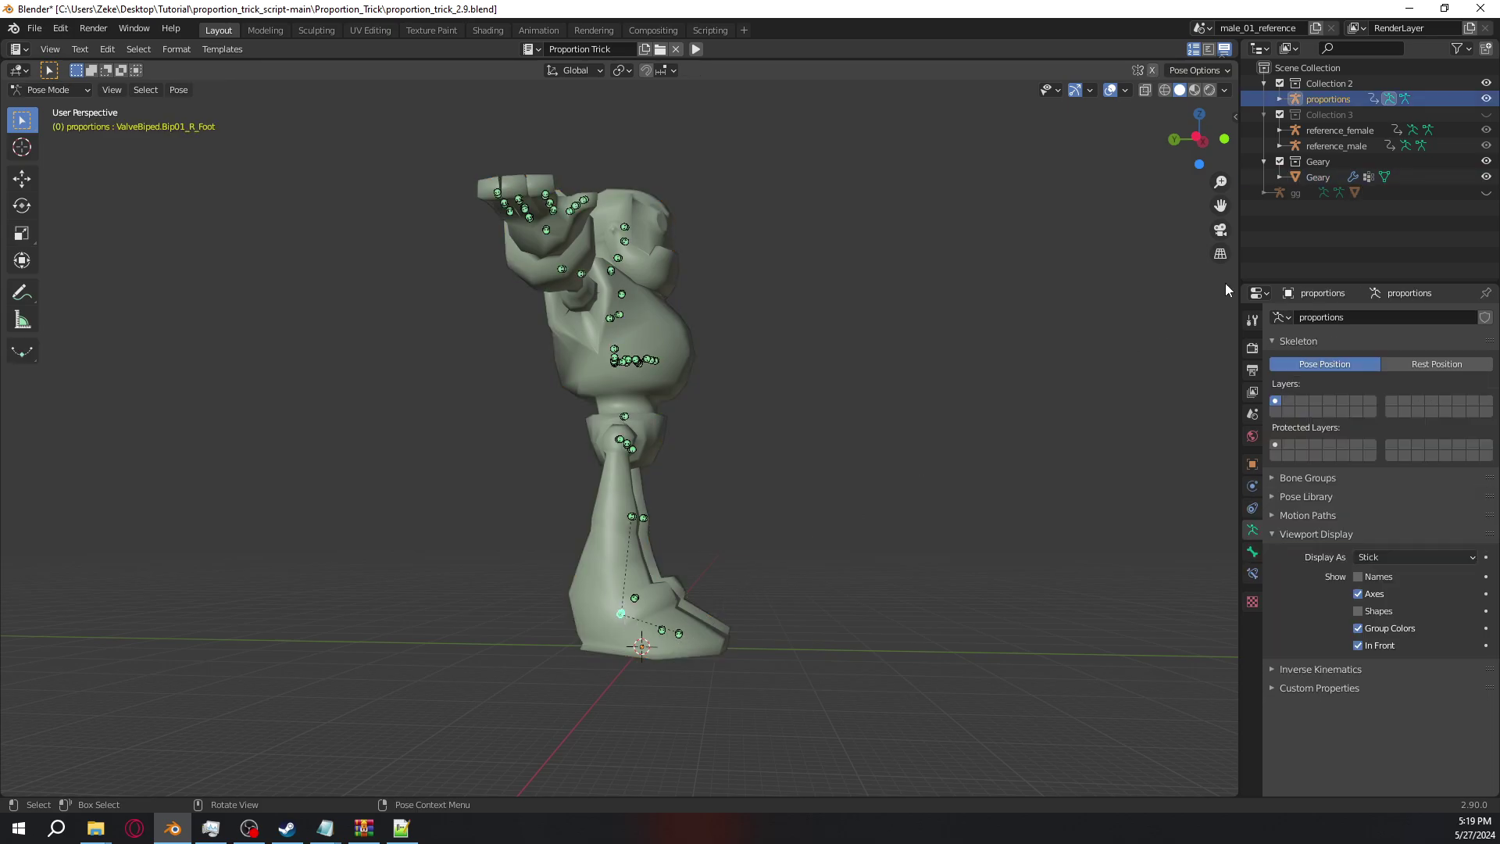
pyautogui.moveTo(1205, 215); pyautogui.dragTo(941, 475)
pyautogui.scroll(5, 941, 475)
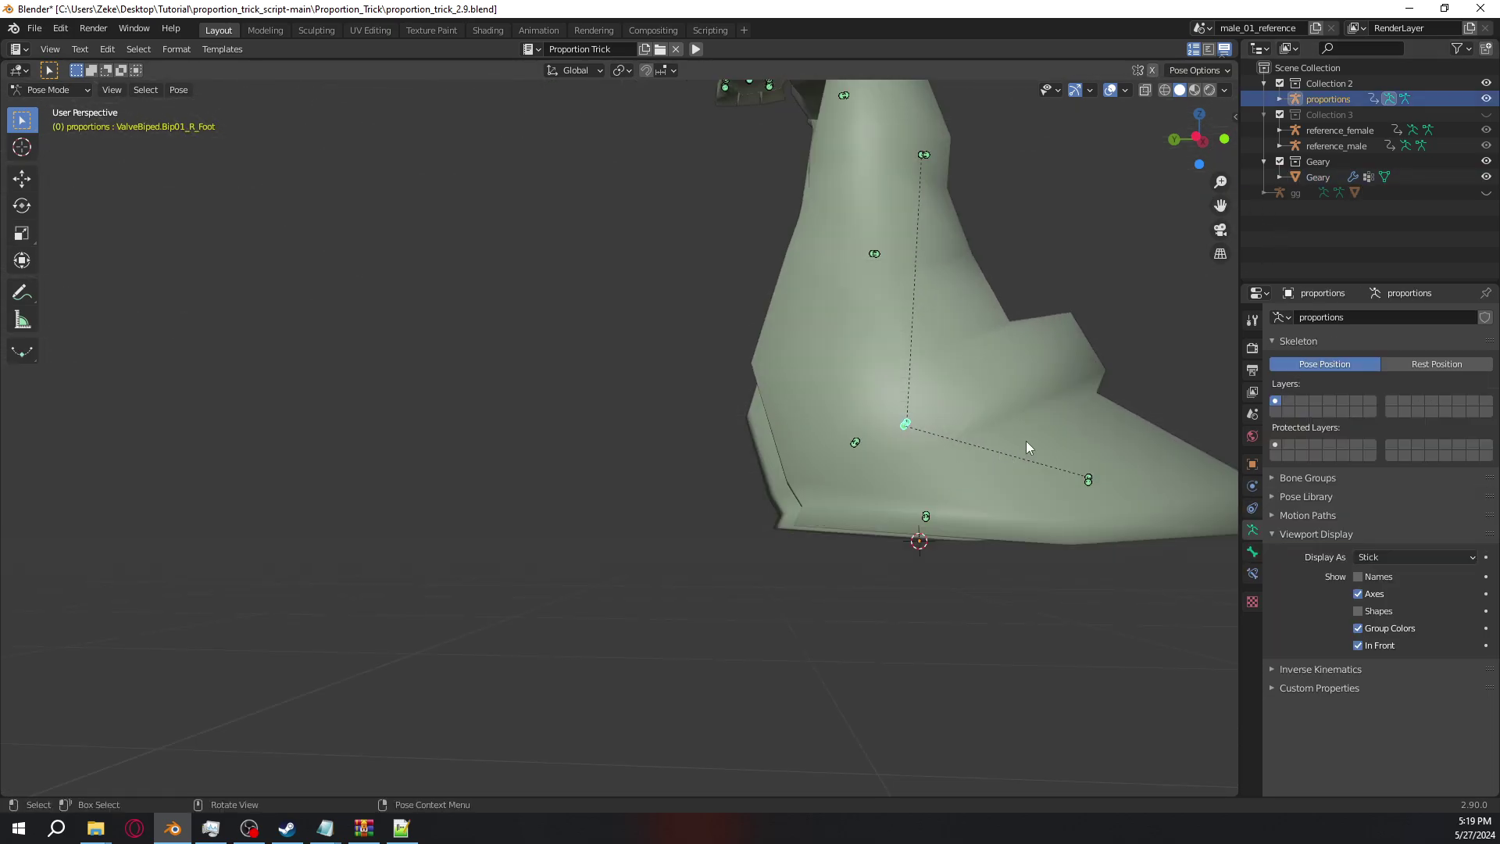
pyautogui.moveTo(1220, 204); pyautogui.dragTo(529, 131)
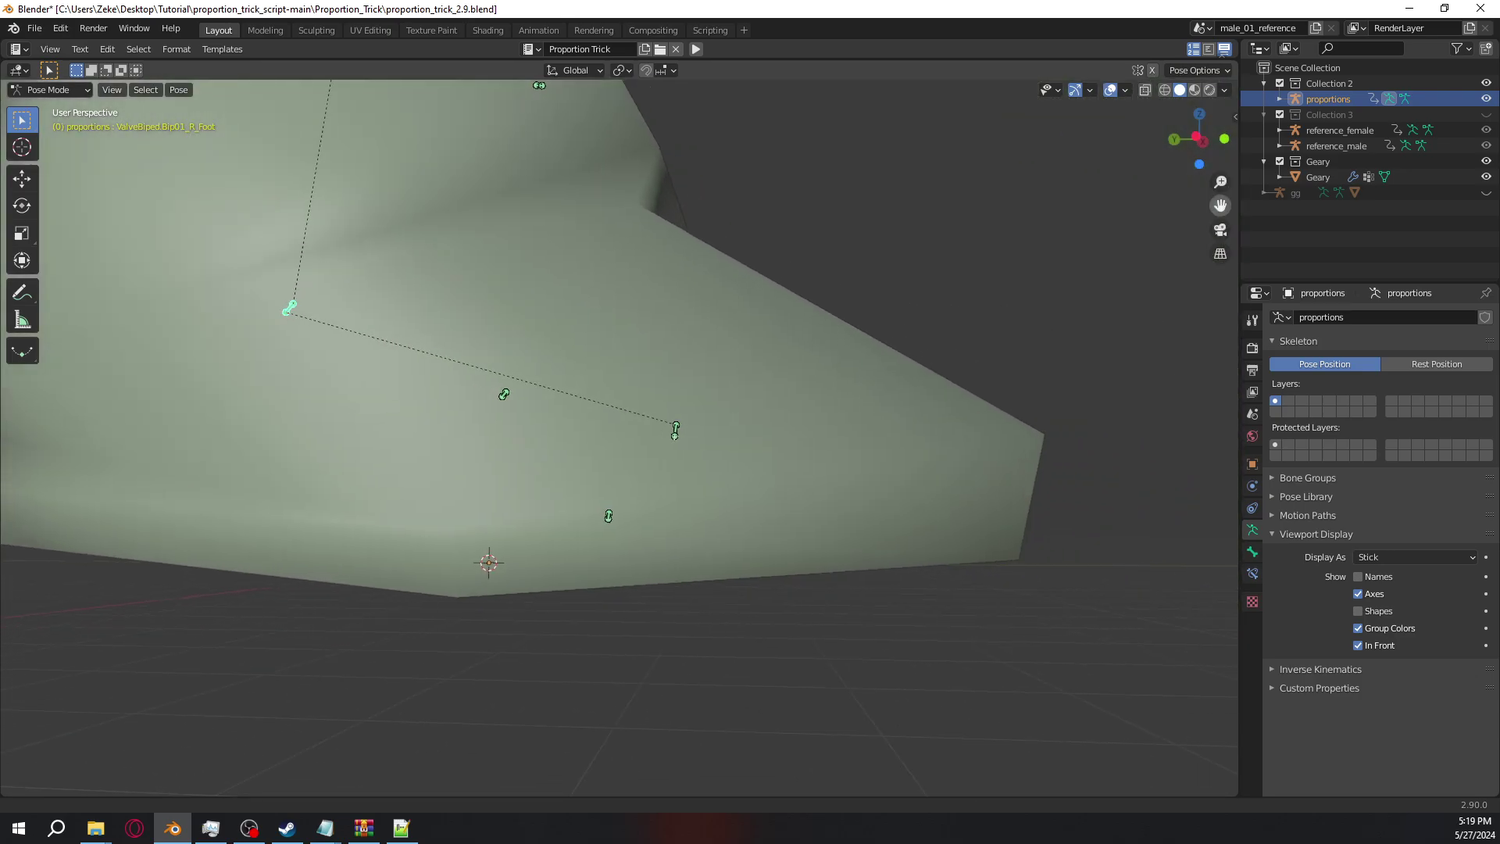
pyautogui.moveTo(875, 390); pyautogui.dragTo(753, 528, button='middle')
pyautogui.scroll(-6, 645, 504)
pyautogui.scroll(-3, 782, 383)
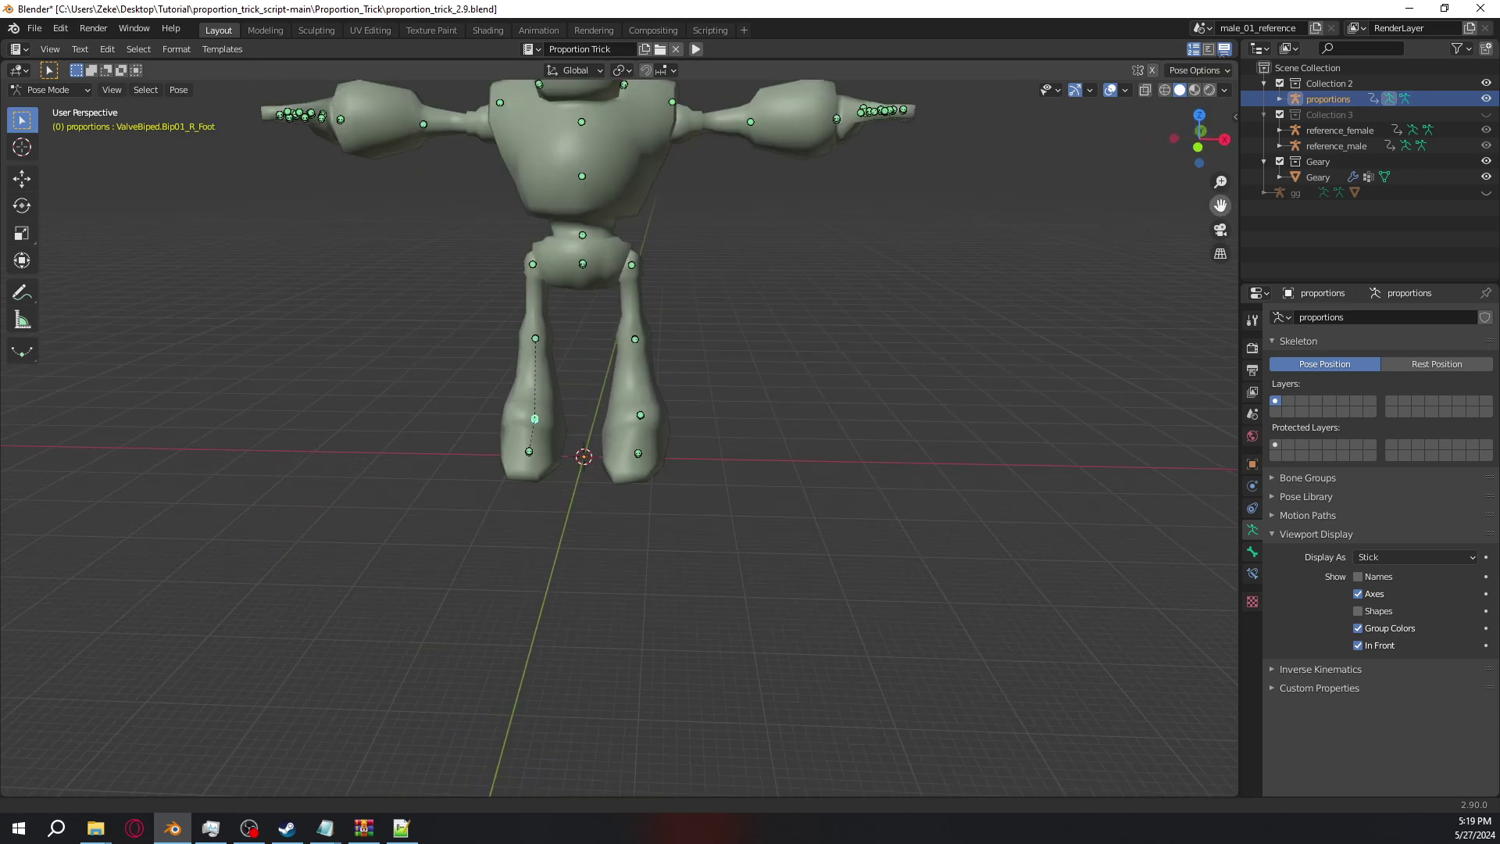
pyautogui.moveTo(1220, 205); pyautogui.dragTo(1322, 357)
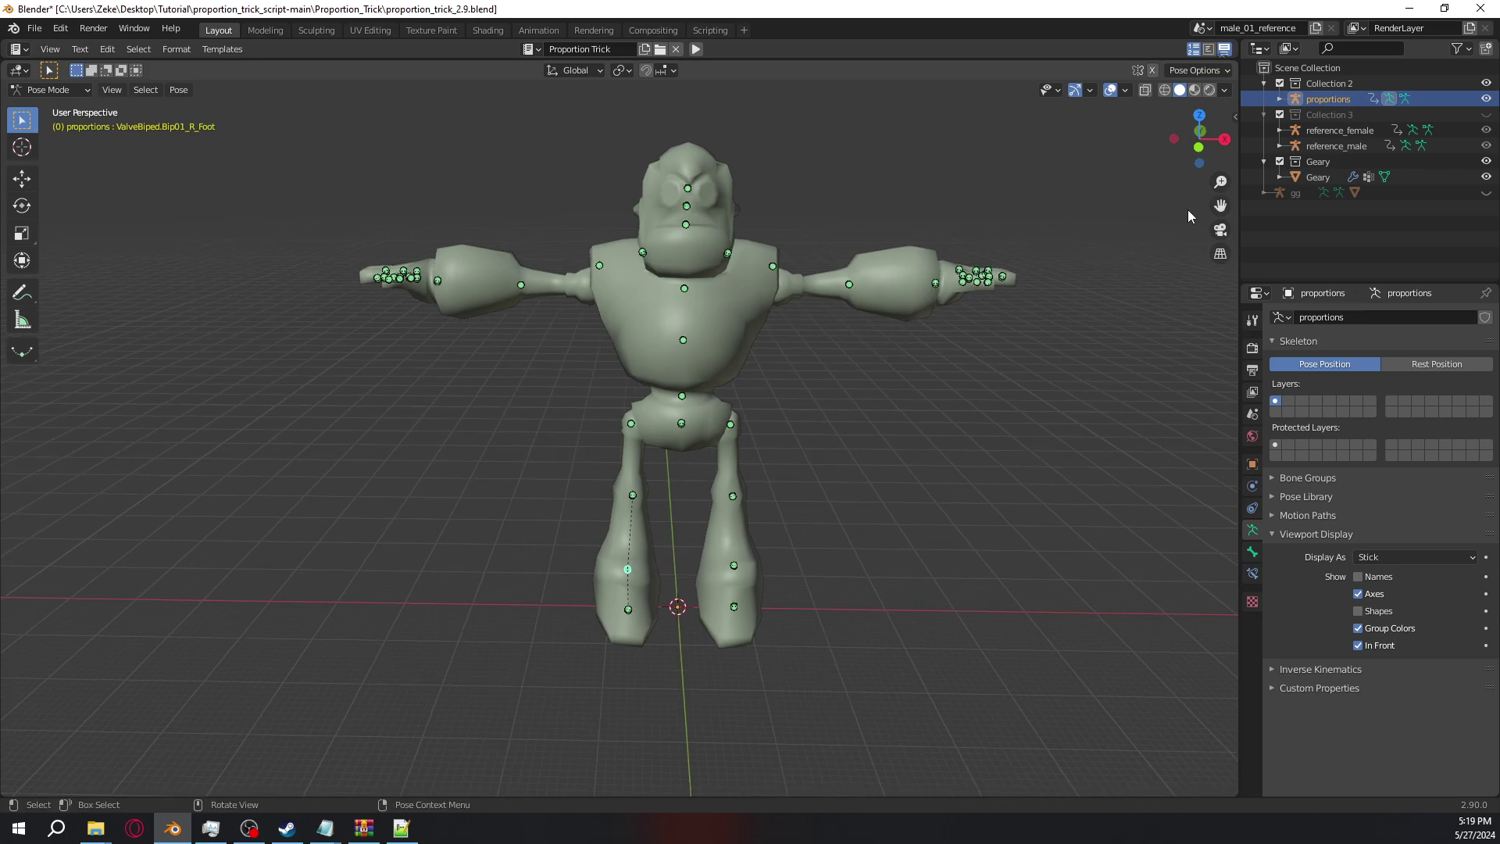
# Apply the current pose of all bones in the proportions armature as the rest pose
pyautogui.press('a')
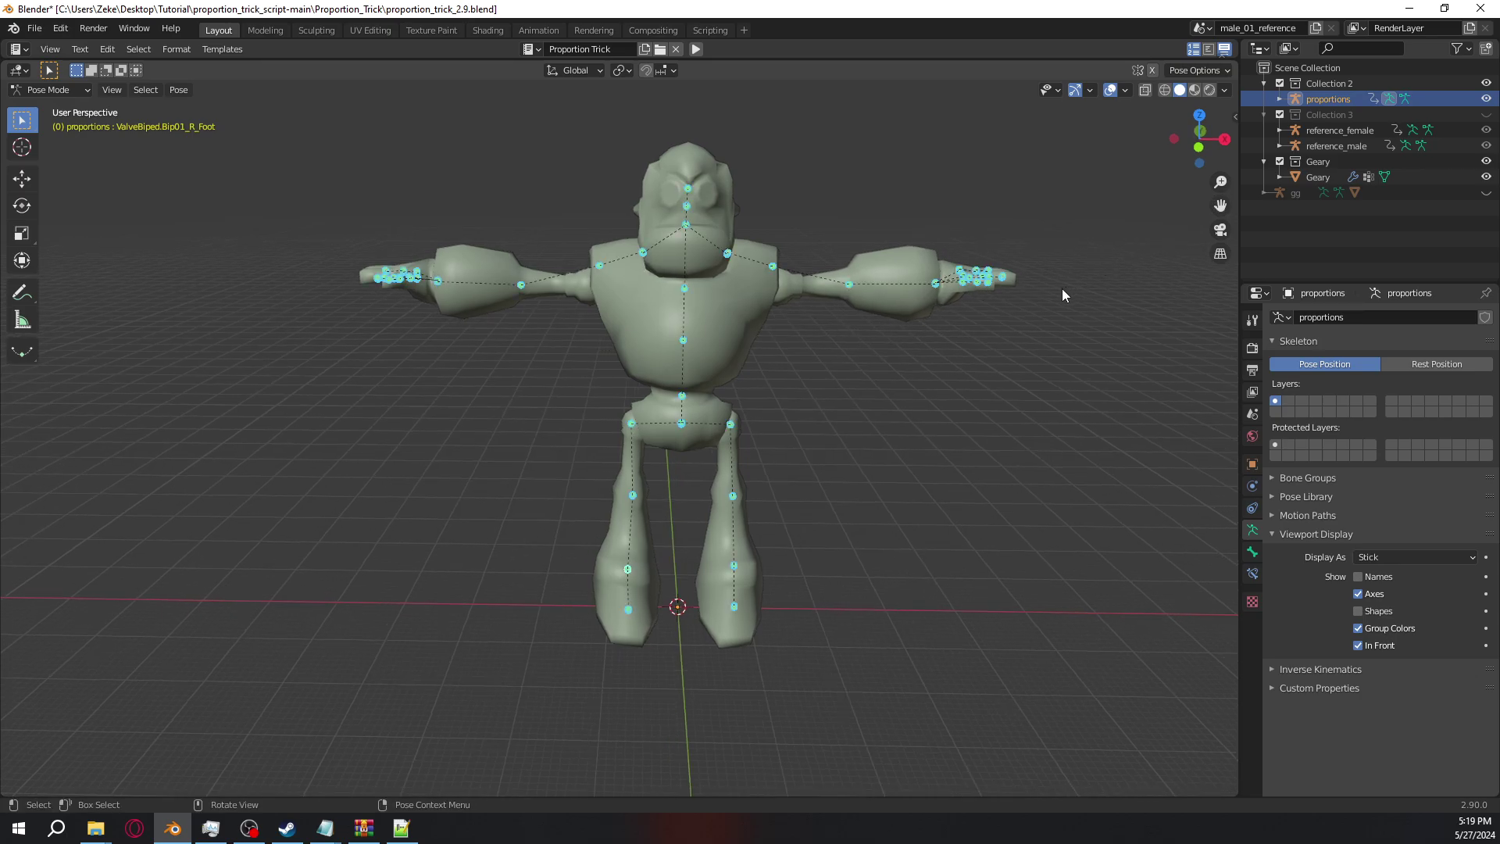
pyautogui.press('F3')
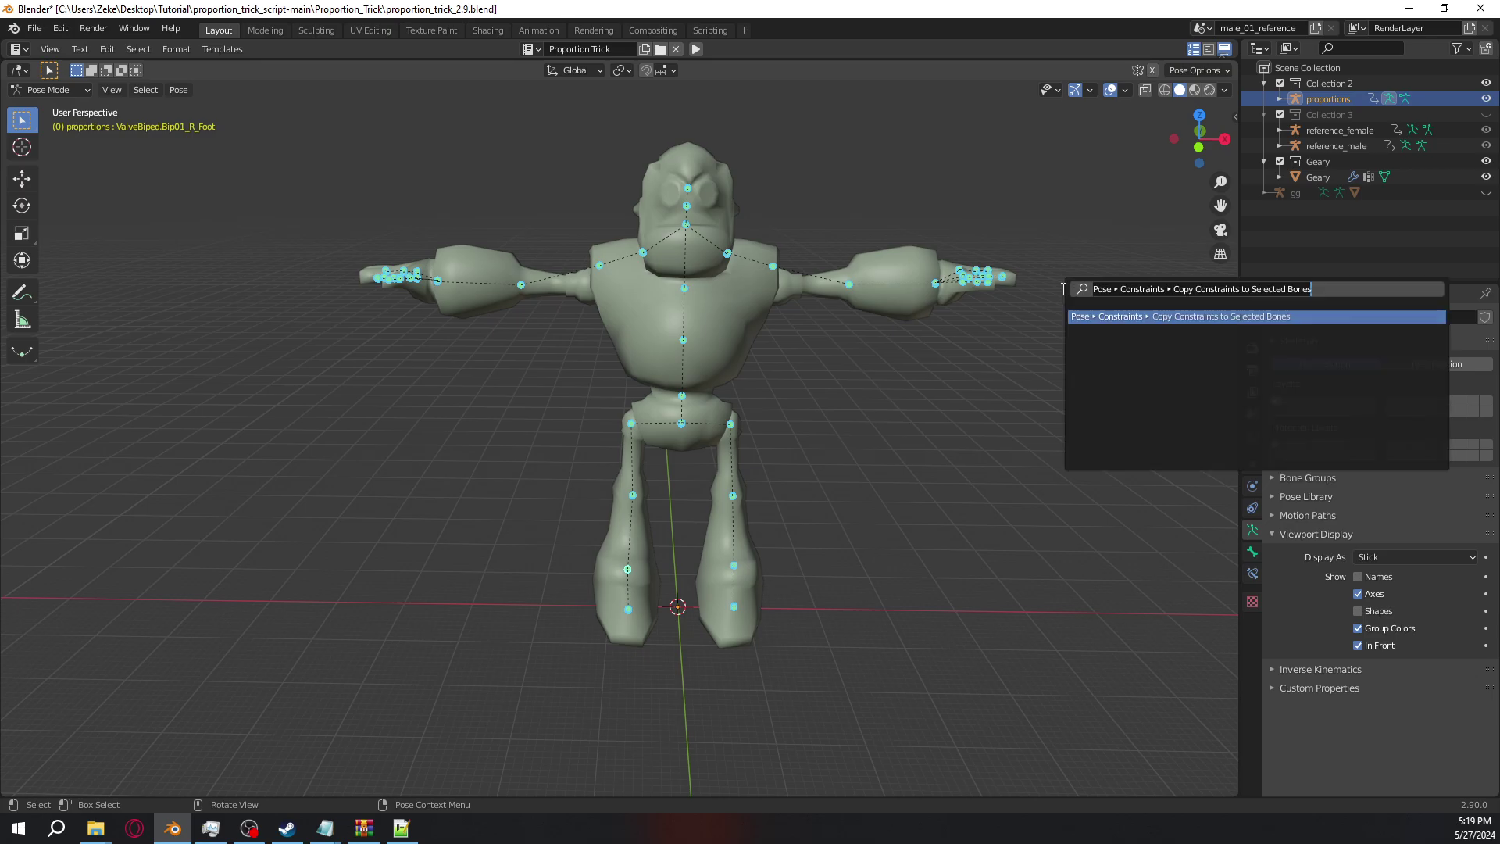
pyautogui.write('apply')
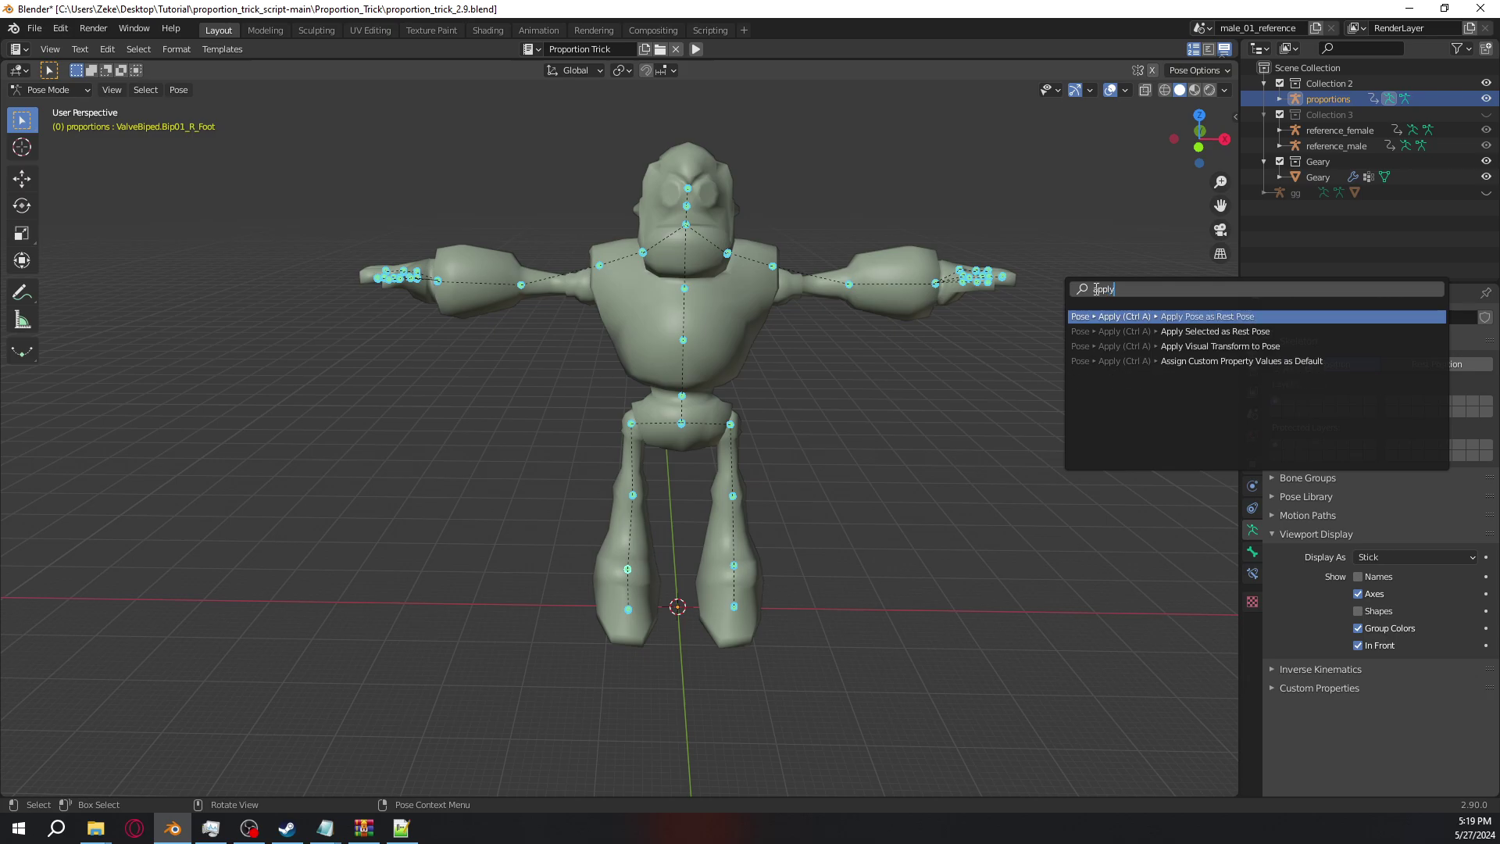
pyautogui.click(1255, 320)
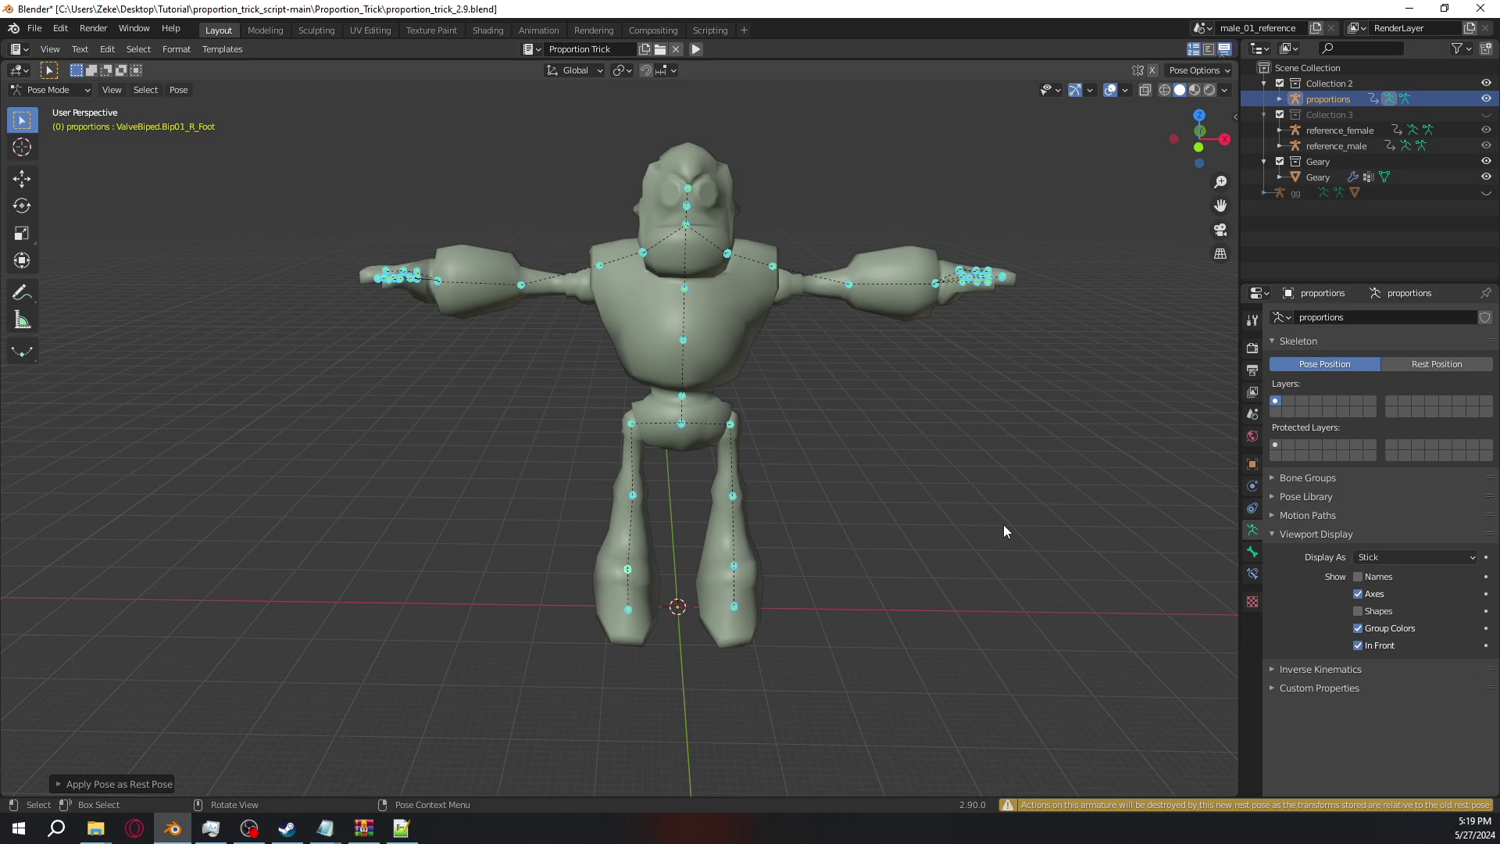
# Clear the pose constraints from all bones of the proportions armature
pyautogui.press('F3')
pyautogui.press('BackSpace')
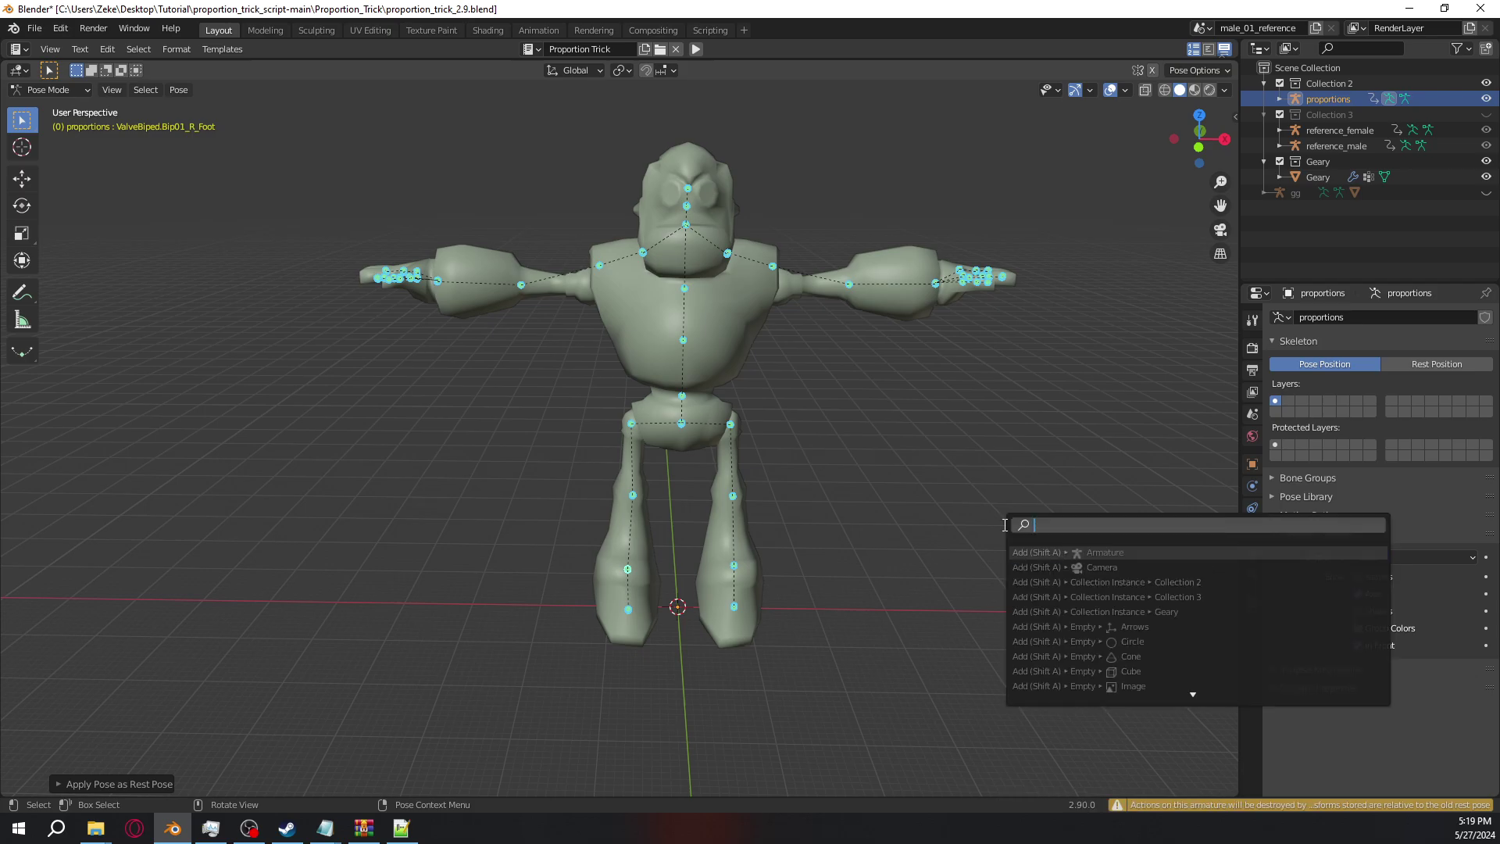
pyautogui.write('clear')
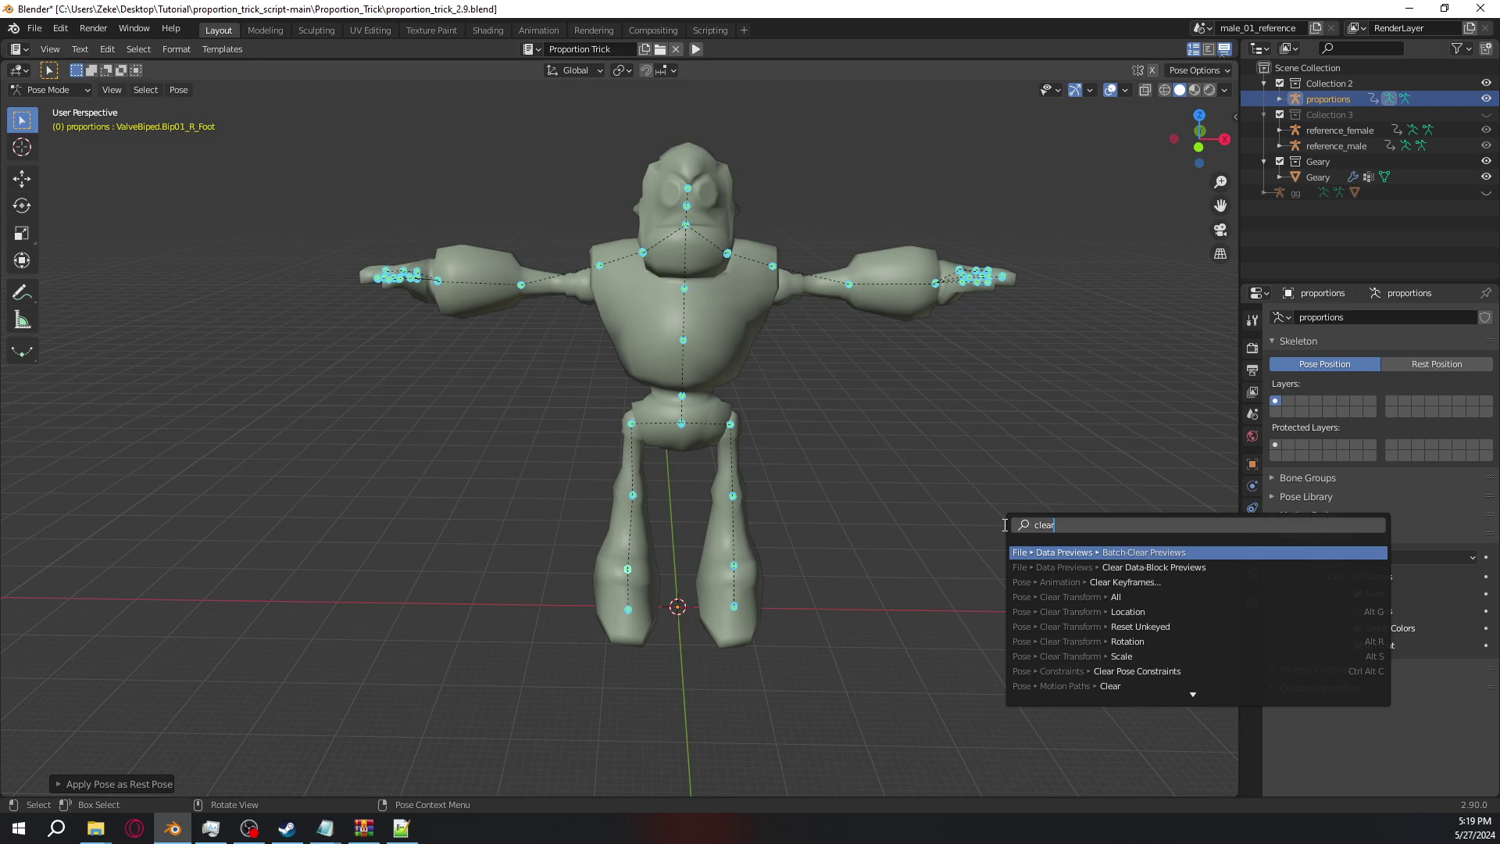
pyautogui.click(1172, 672)
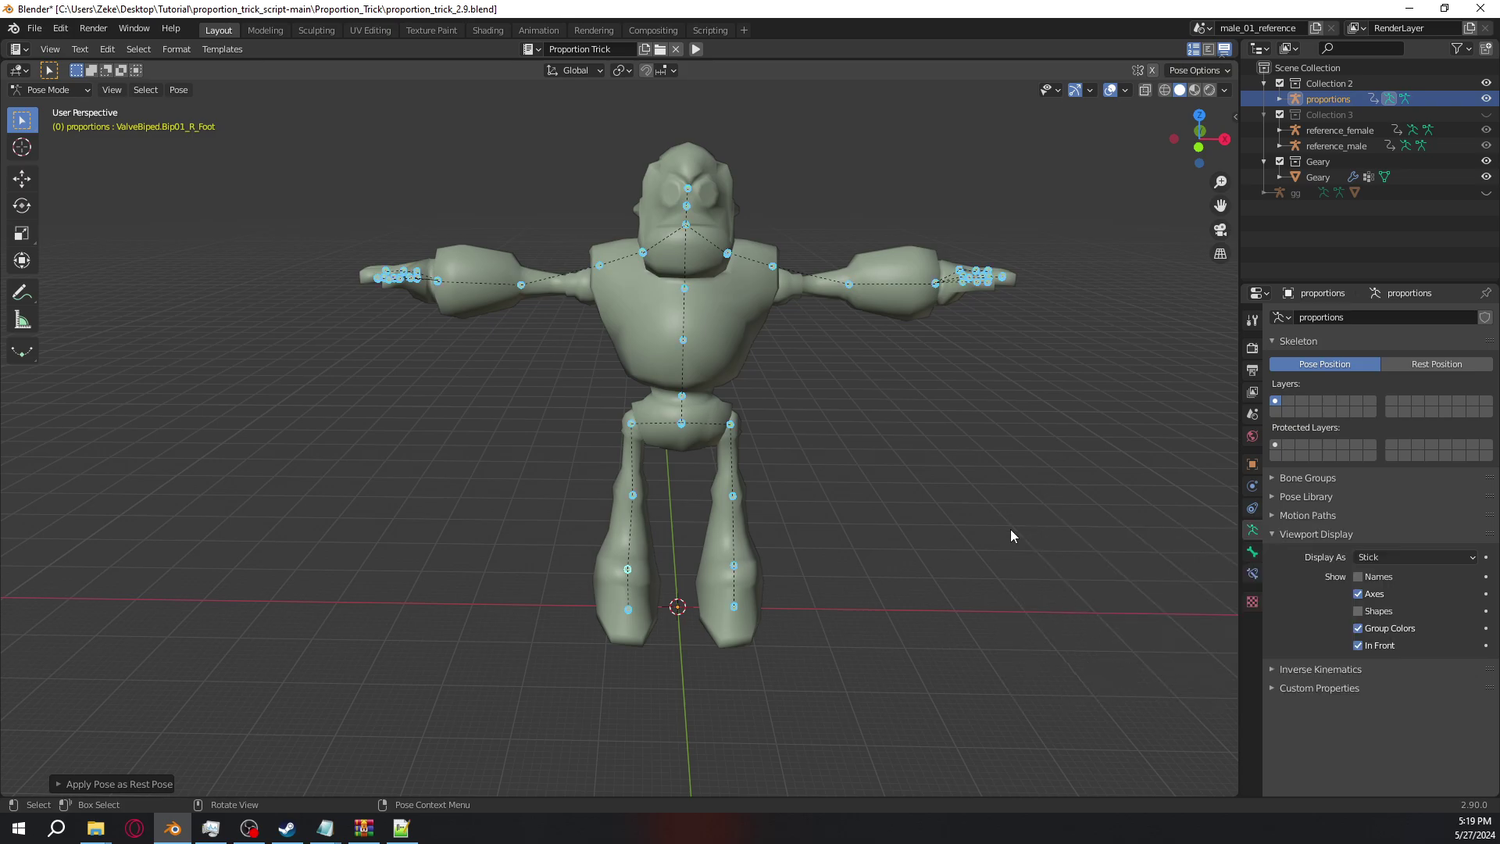
# Load the Proportion Trick 2 script, run it, and leave the Geary mesh deselected
pyautogui.click(542, 54)
pyautogui.click(553, 92)
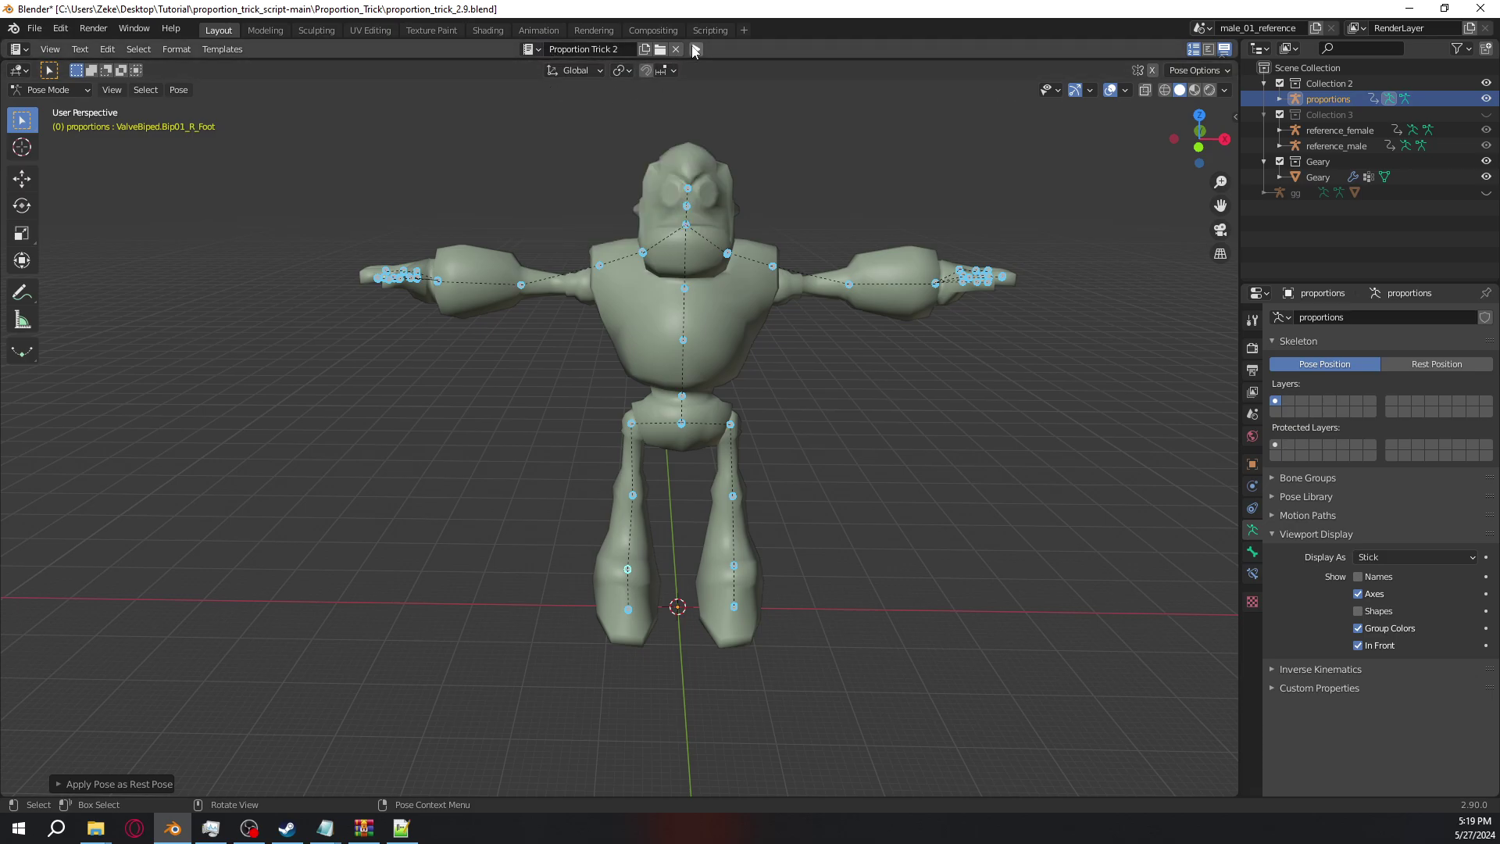
pyautogui.click(696, 48)
pyautogui.click(848, 310)
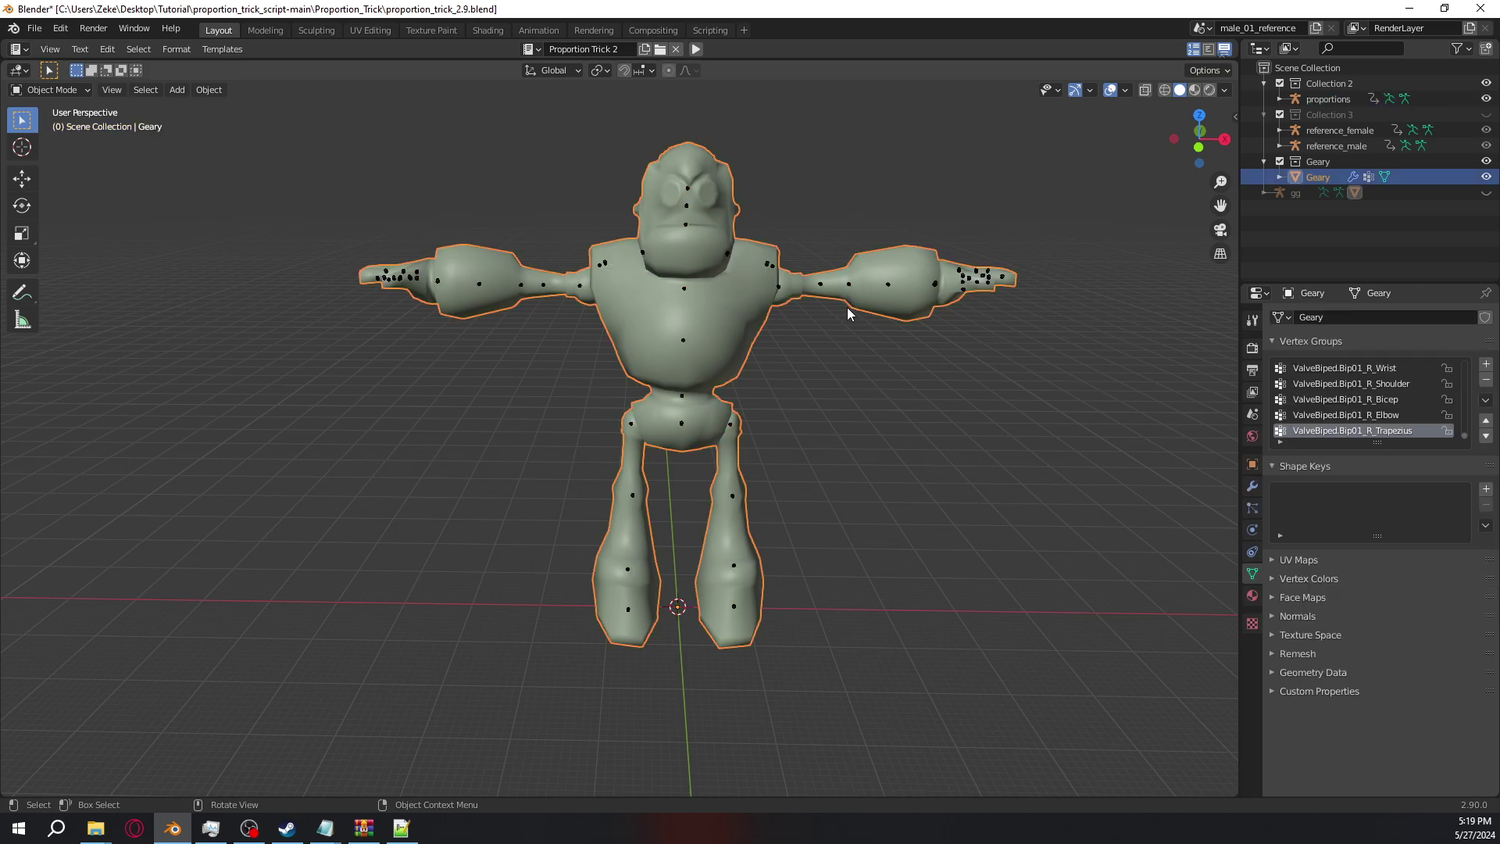
pyautogui.click(808, 322)
pyautogui.moveTo(808, 325)
pyautogui.mouseDown(button='middle')
pyautogui.moveTo(913, 363)
pyautogui.moveTo(791, 355)
pyautogui.moveTo(781, 321)
pyautogui.mouseUp(button='middle')
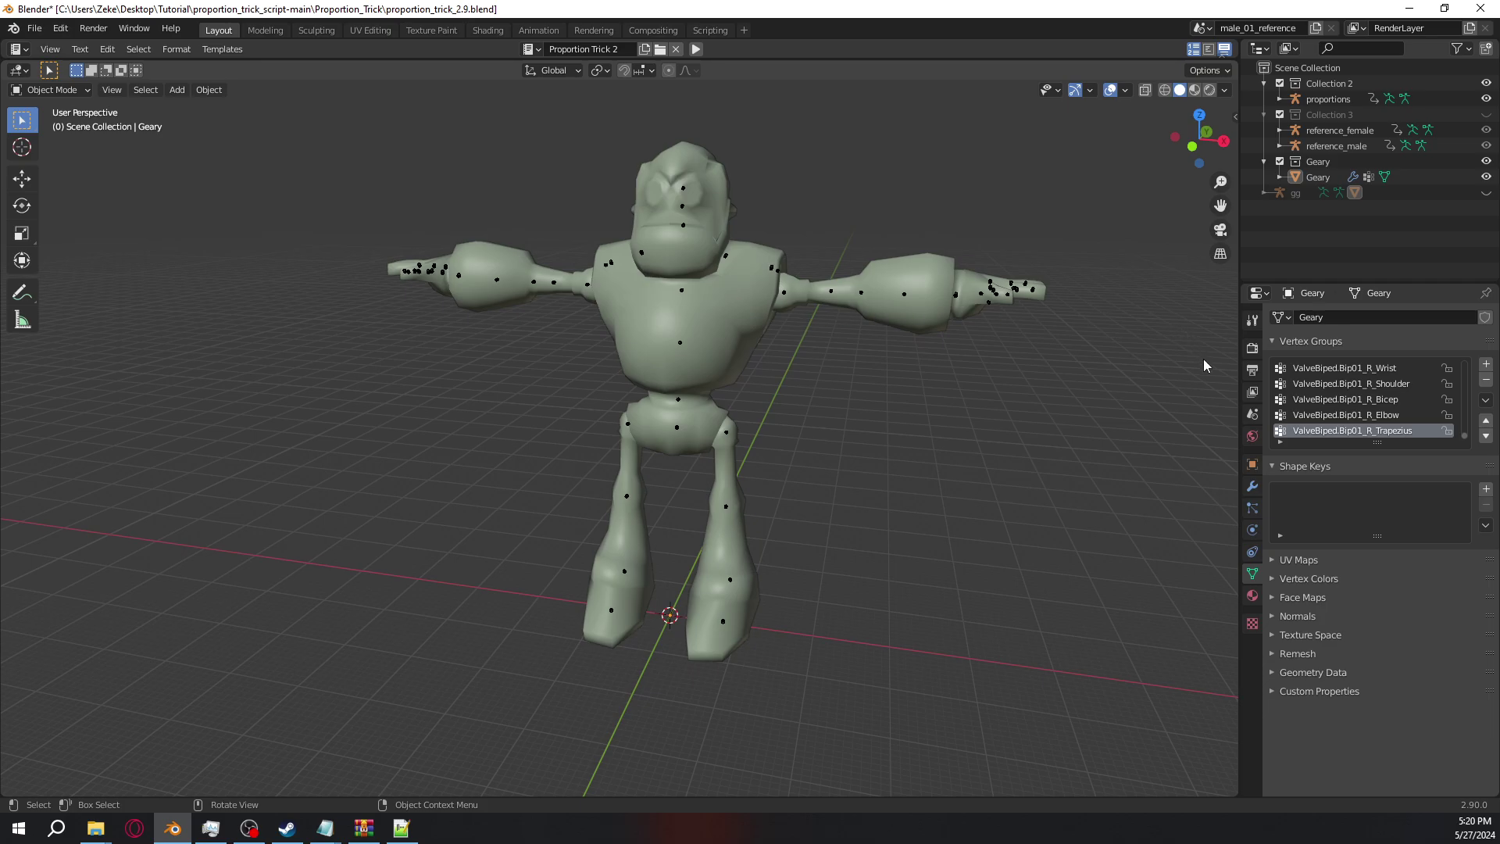
# Export the whole scene as SMD files with Source Engine Export and close Blender without saving the blend file
pyautogui.click(1253, 415)
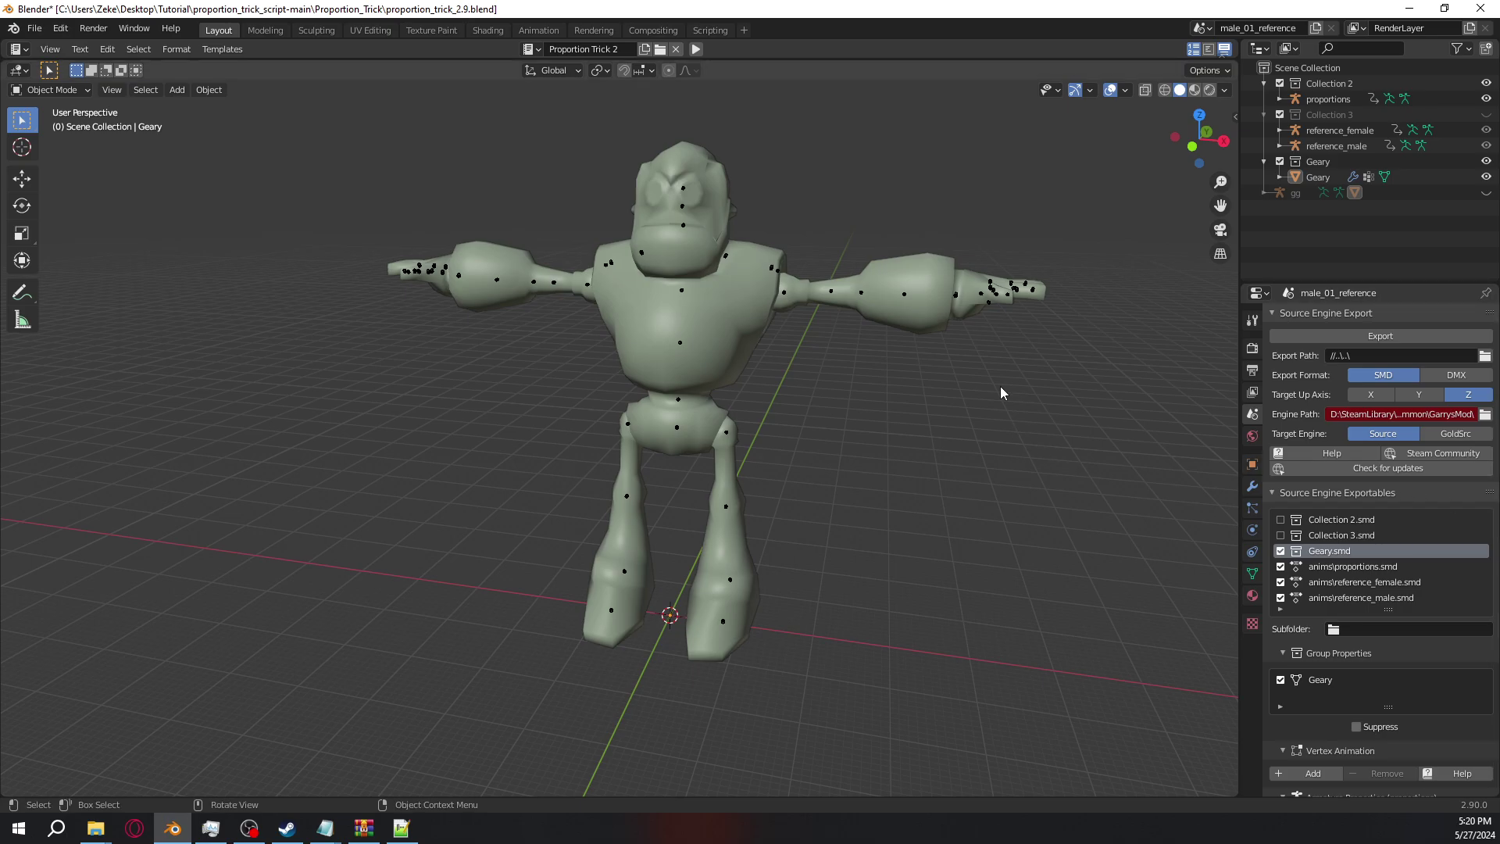
pyautogui.moveTo(1000, 386); pyautogui.dragTo(1172, 355, button='middle')
pyautogui.click(1390, 336)
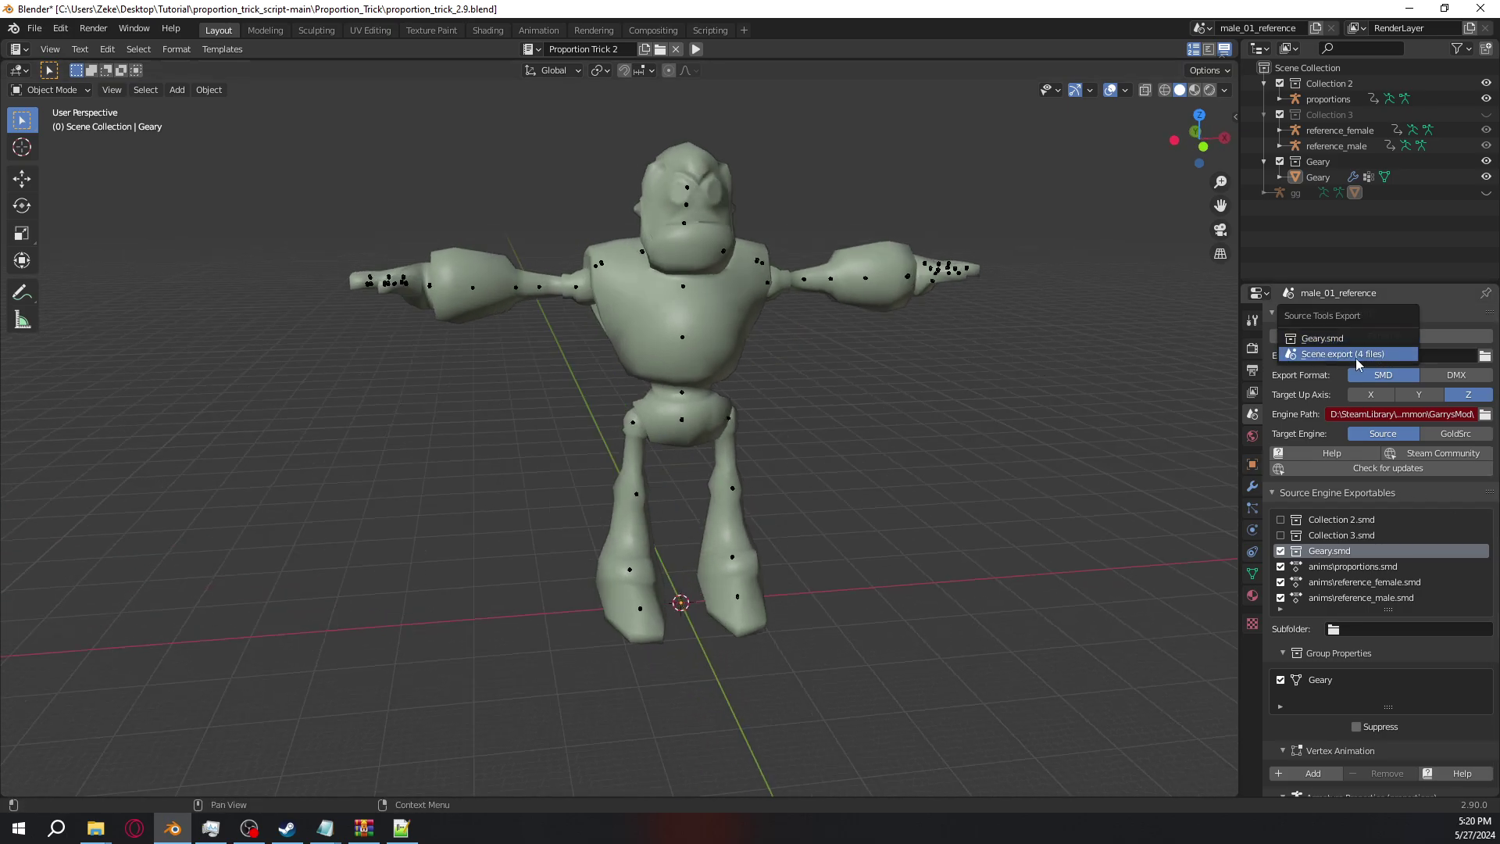
pyautogui.click(1356, 355)
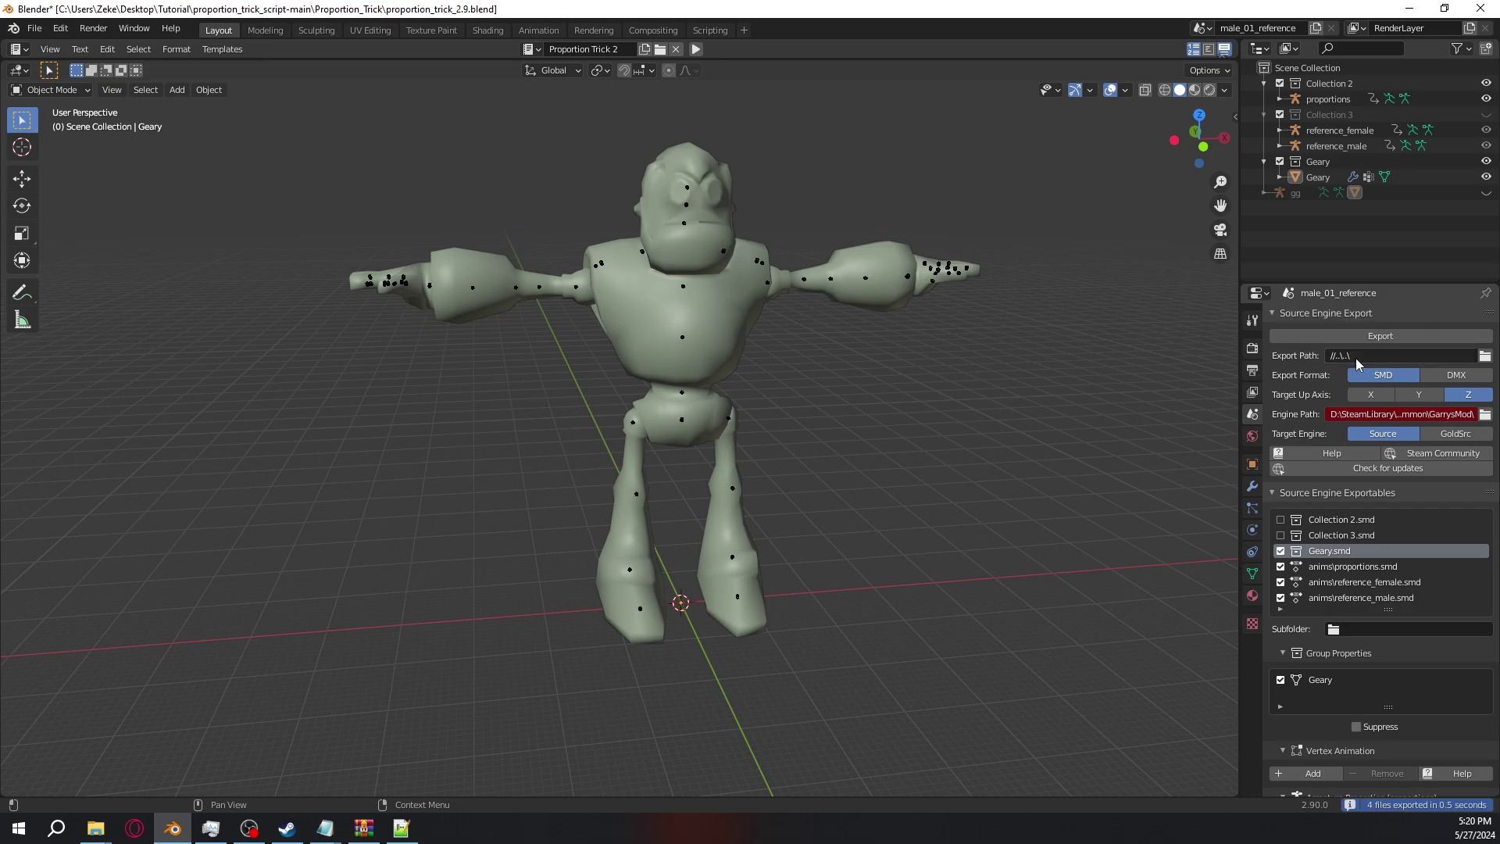
pyautogui.click(1482, 8)
pyautogui.click(770, 442)
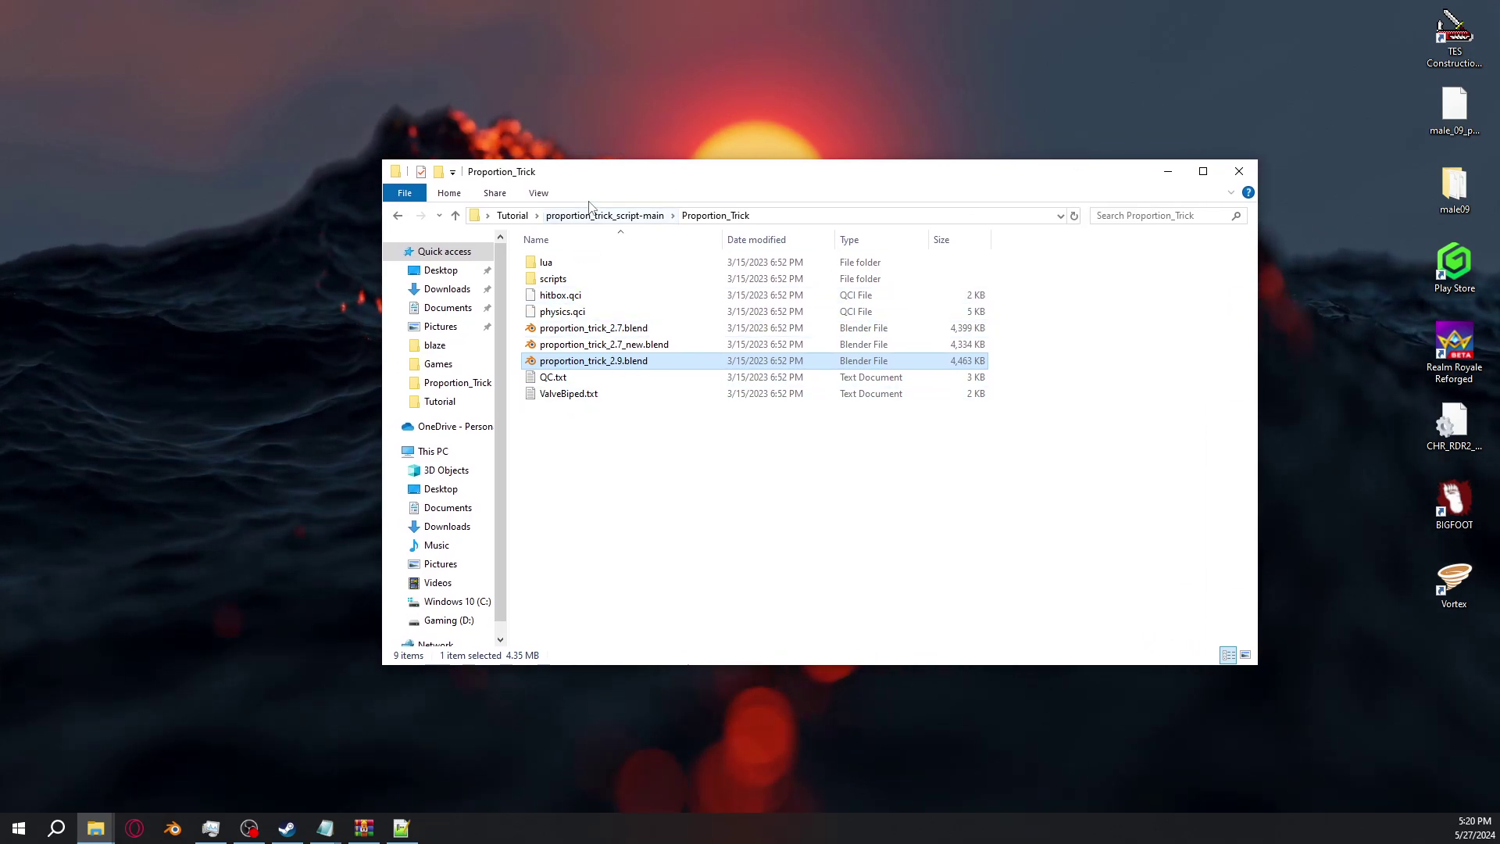
# Delete reference_female.smd from the anims folder inside the Tutorial folder
pyautogui.click(516, 217)
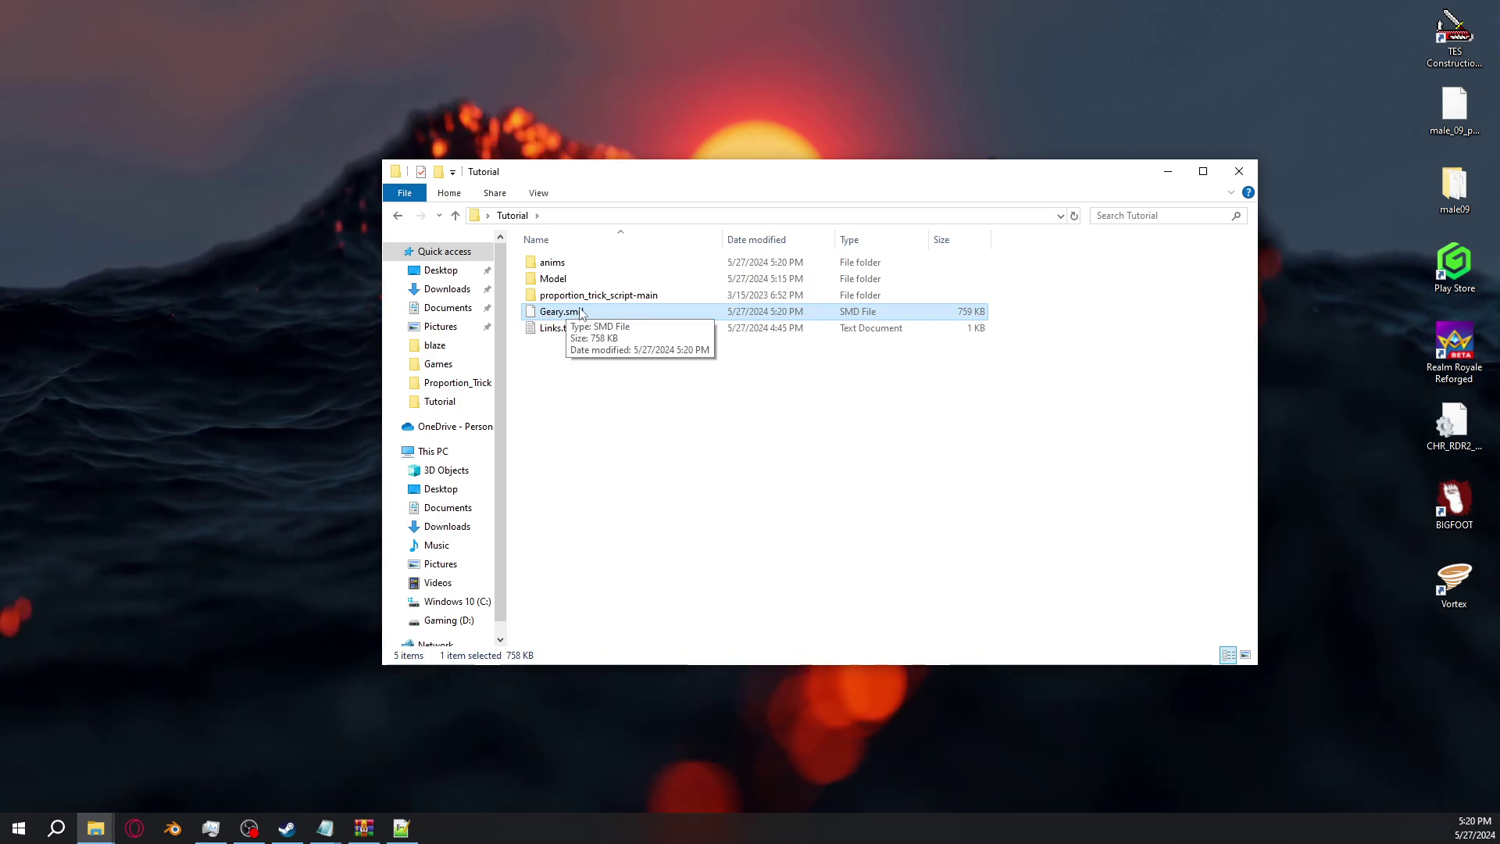
pyautogui.doubleClick(552, 262)
pyautogui.hotkey('ctrl', 'a')
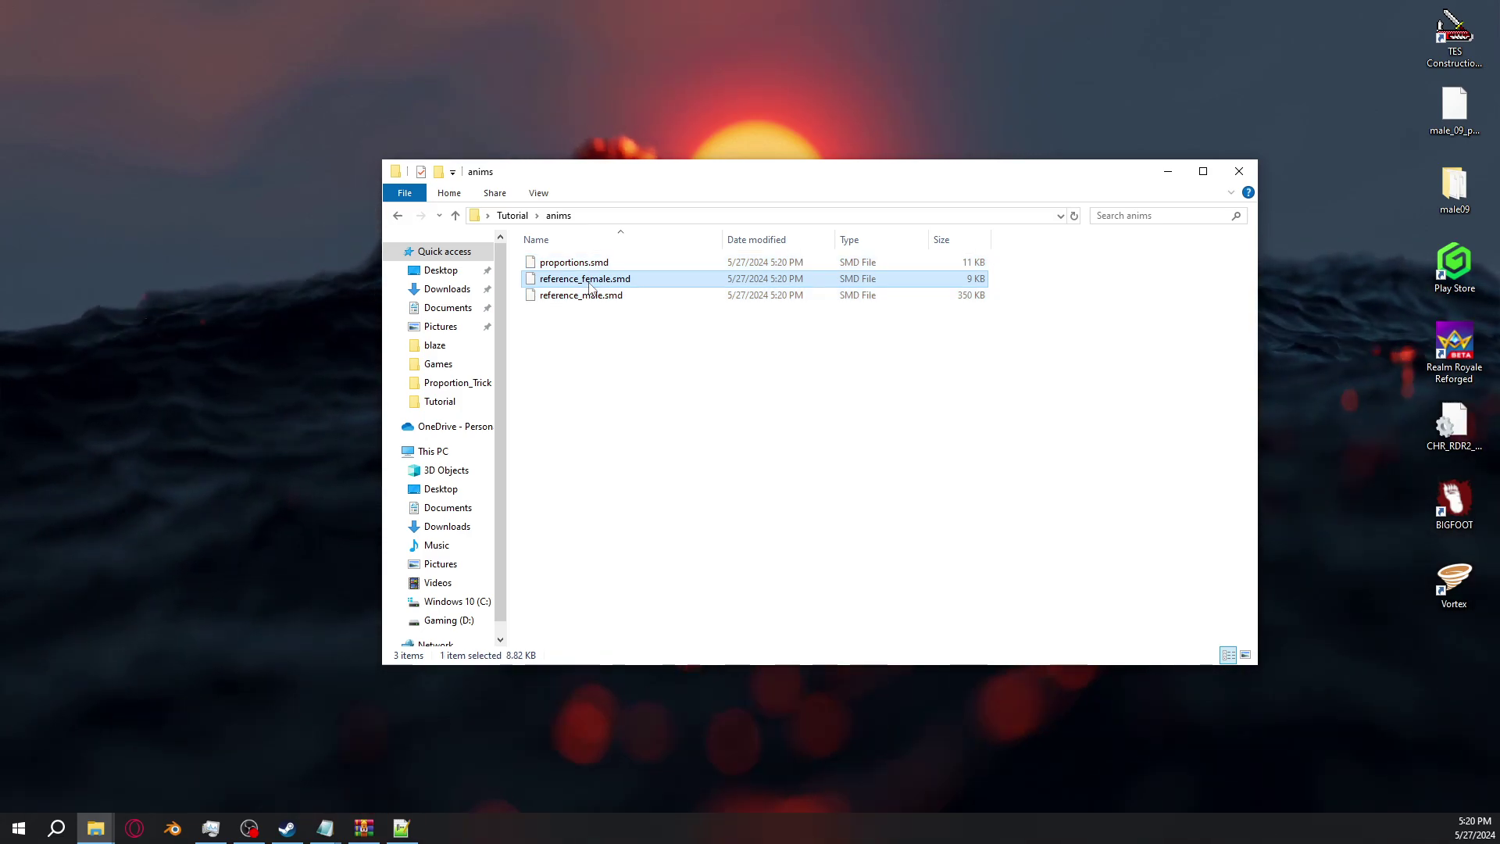
pyautogui.press('Delete')
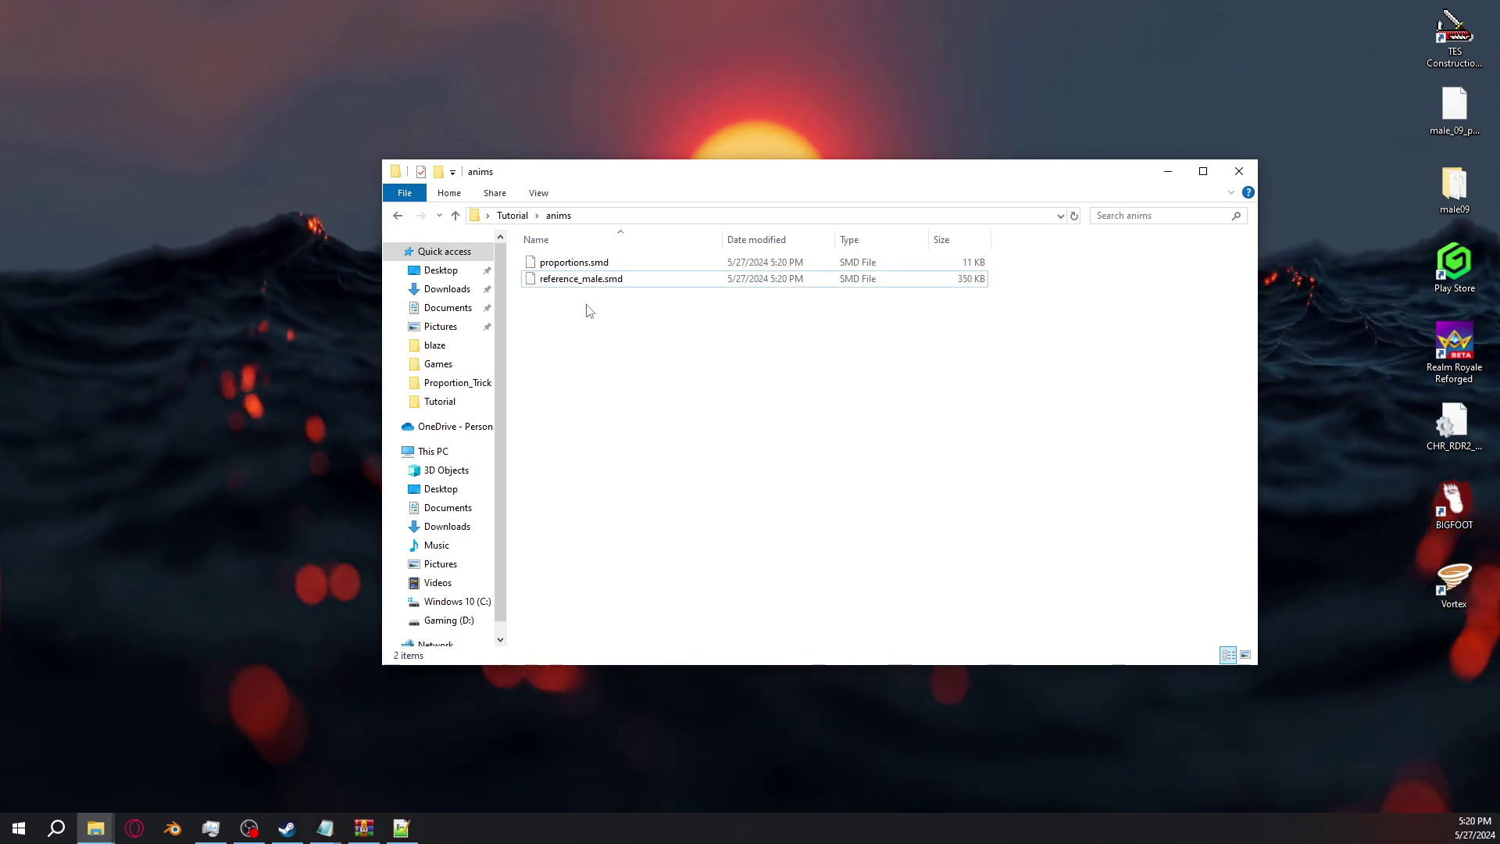
# Return to the Tutorial folder and open the Proportion_Trick folder inside proportion_trick_script-main
pyautogui.hotkey('ctrl', 'a')
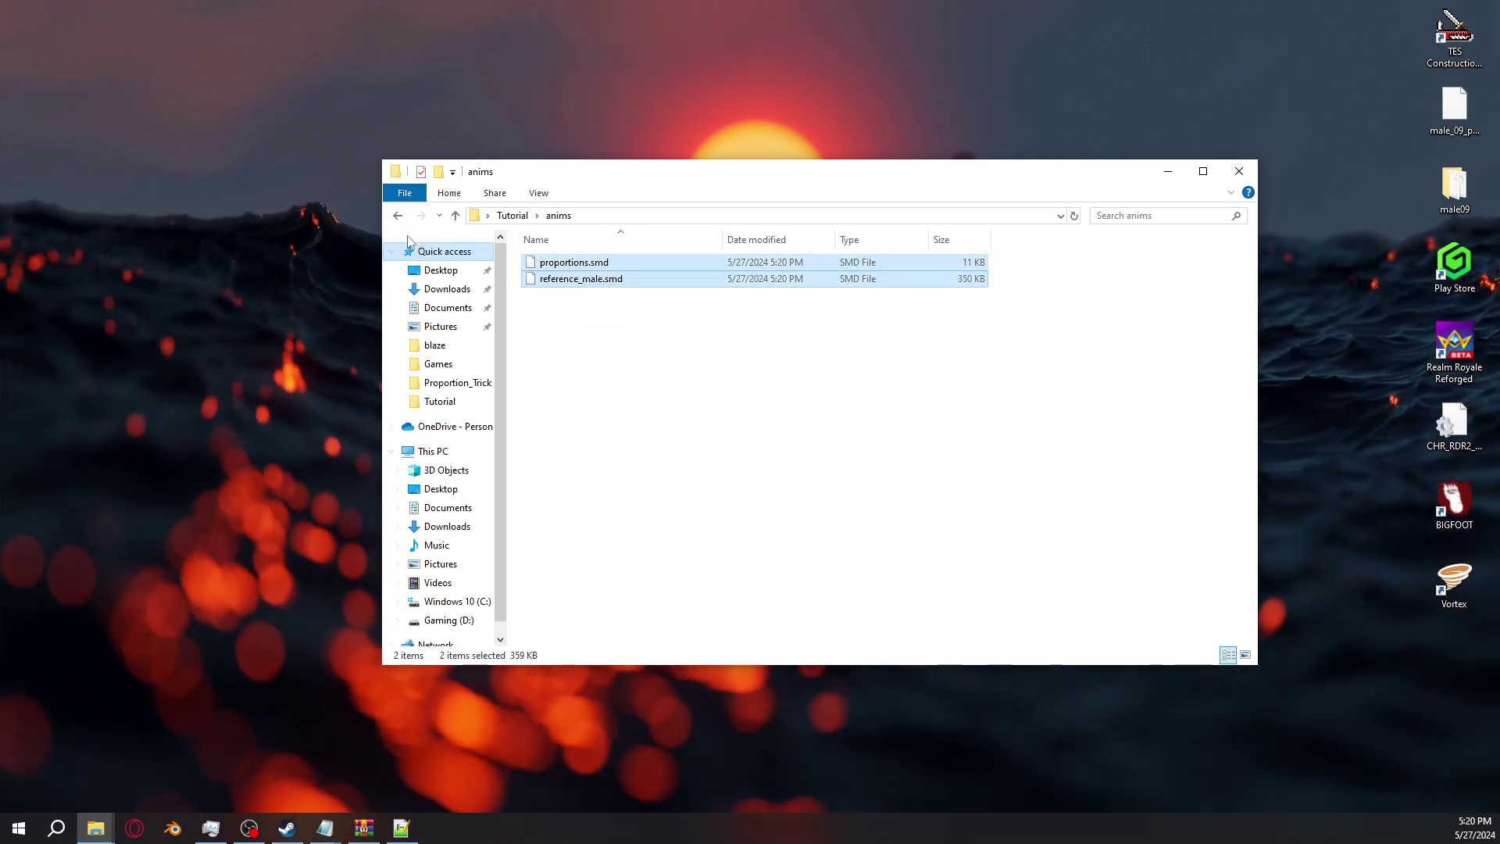
pyautogui.press('BackSpace')
pyautogui.press('Return')
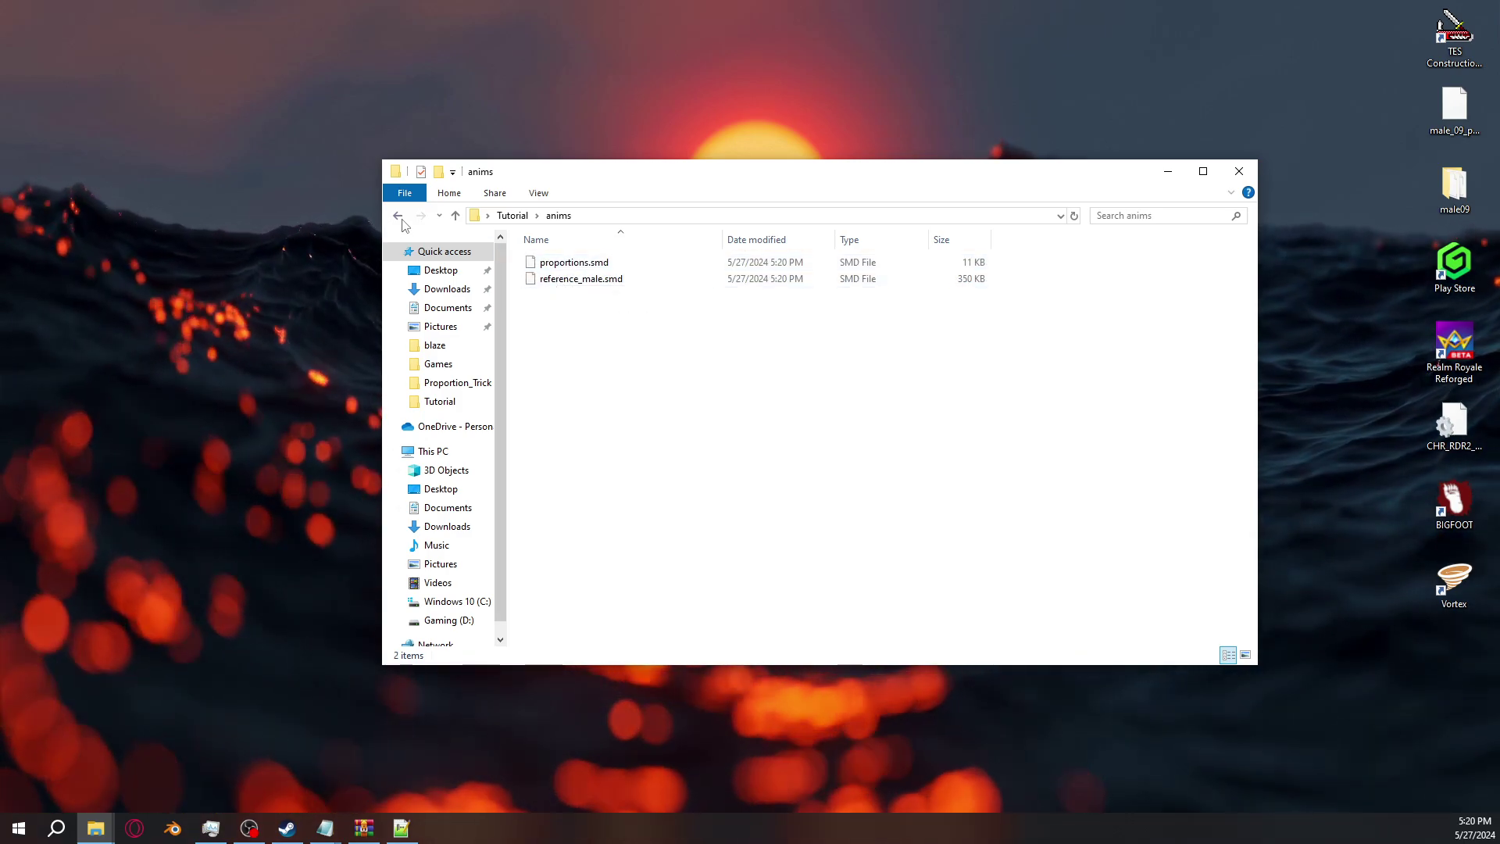
pyautogui.press('BackSpace')
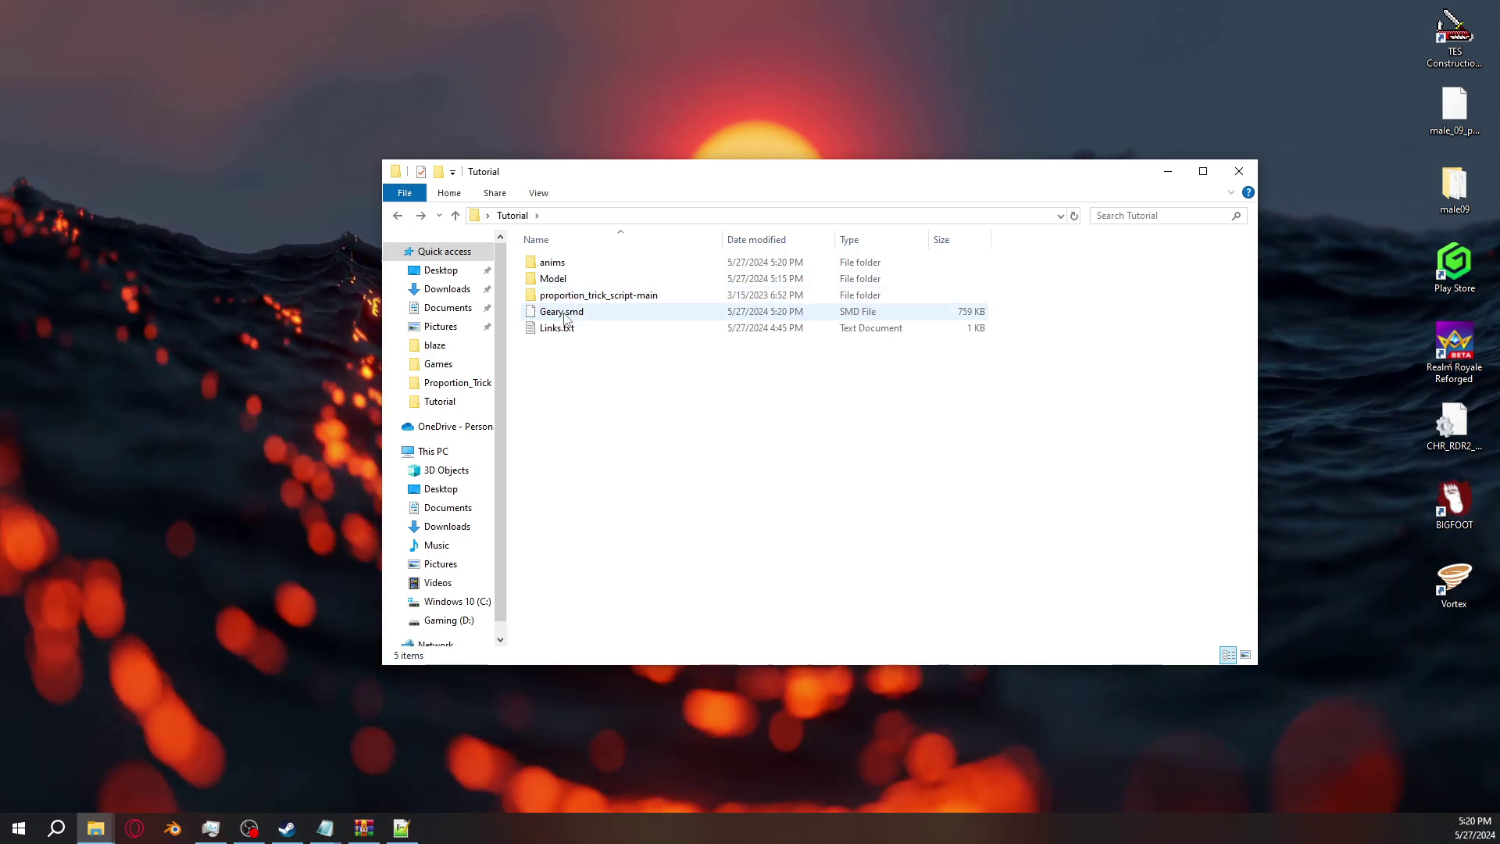
pyautogui.doubleClick(594, 295)
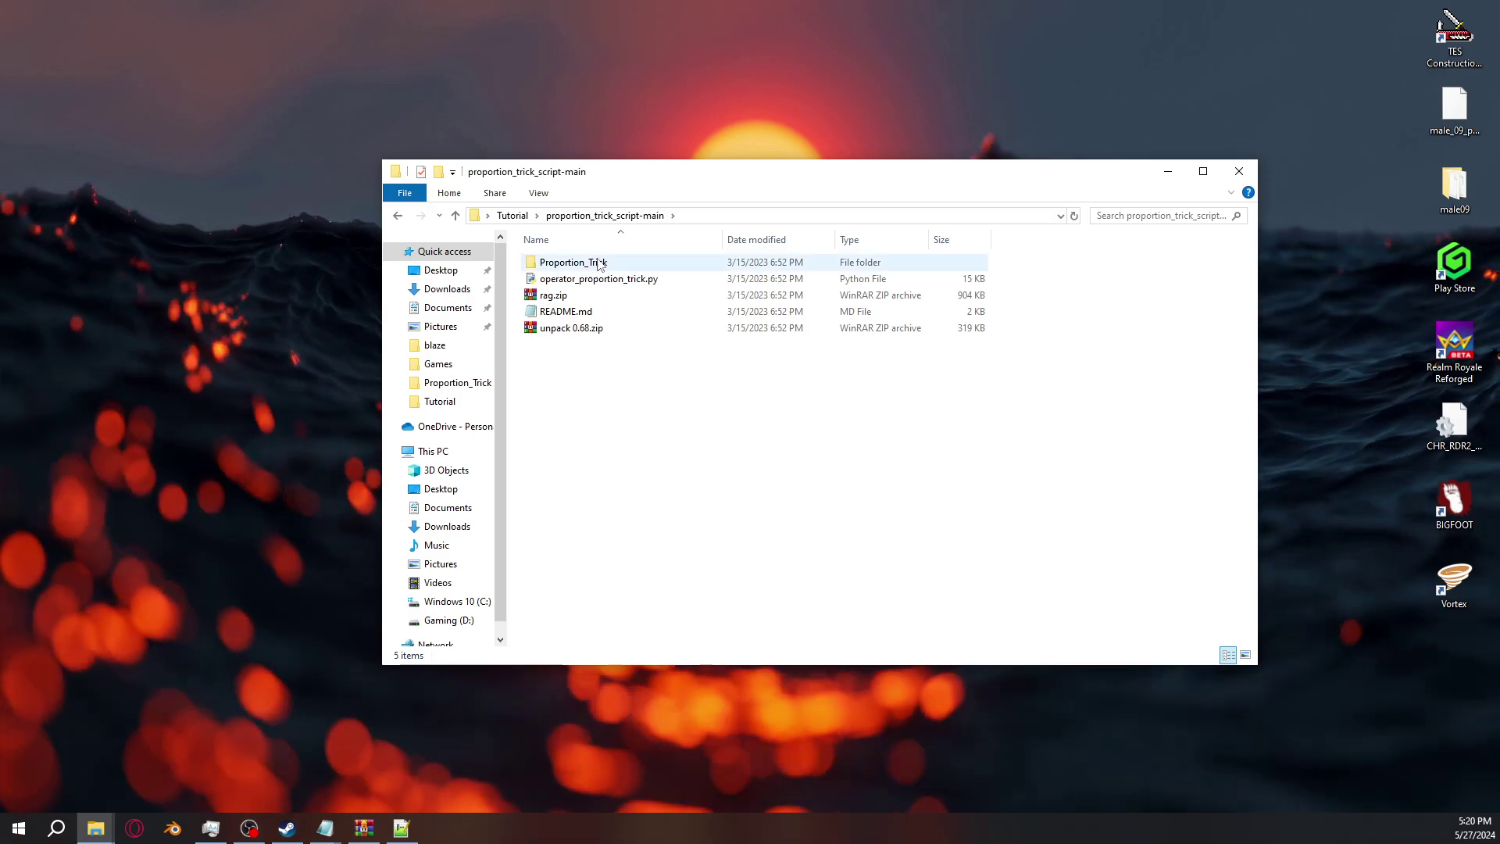
pyautogui.doubleClick(595, 263)
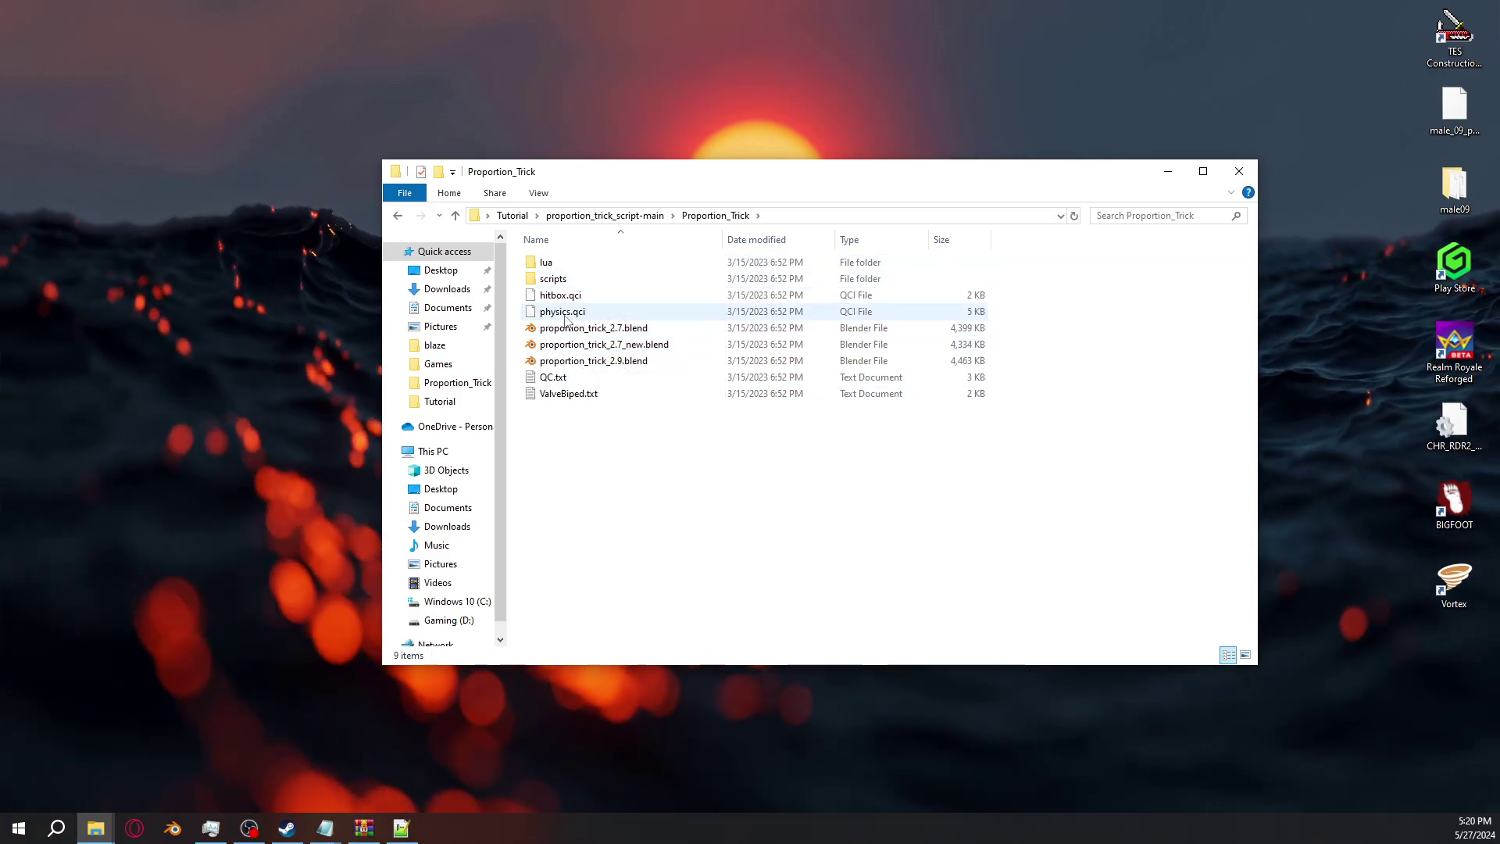
# Copy physics.qci and QC.txt from the Proportion_Trick folder into the Tutorial folder
pyautogui.click(561, 312)
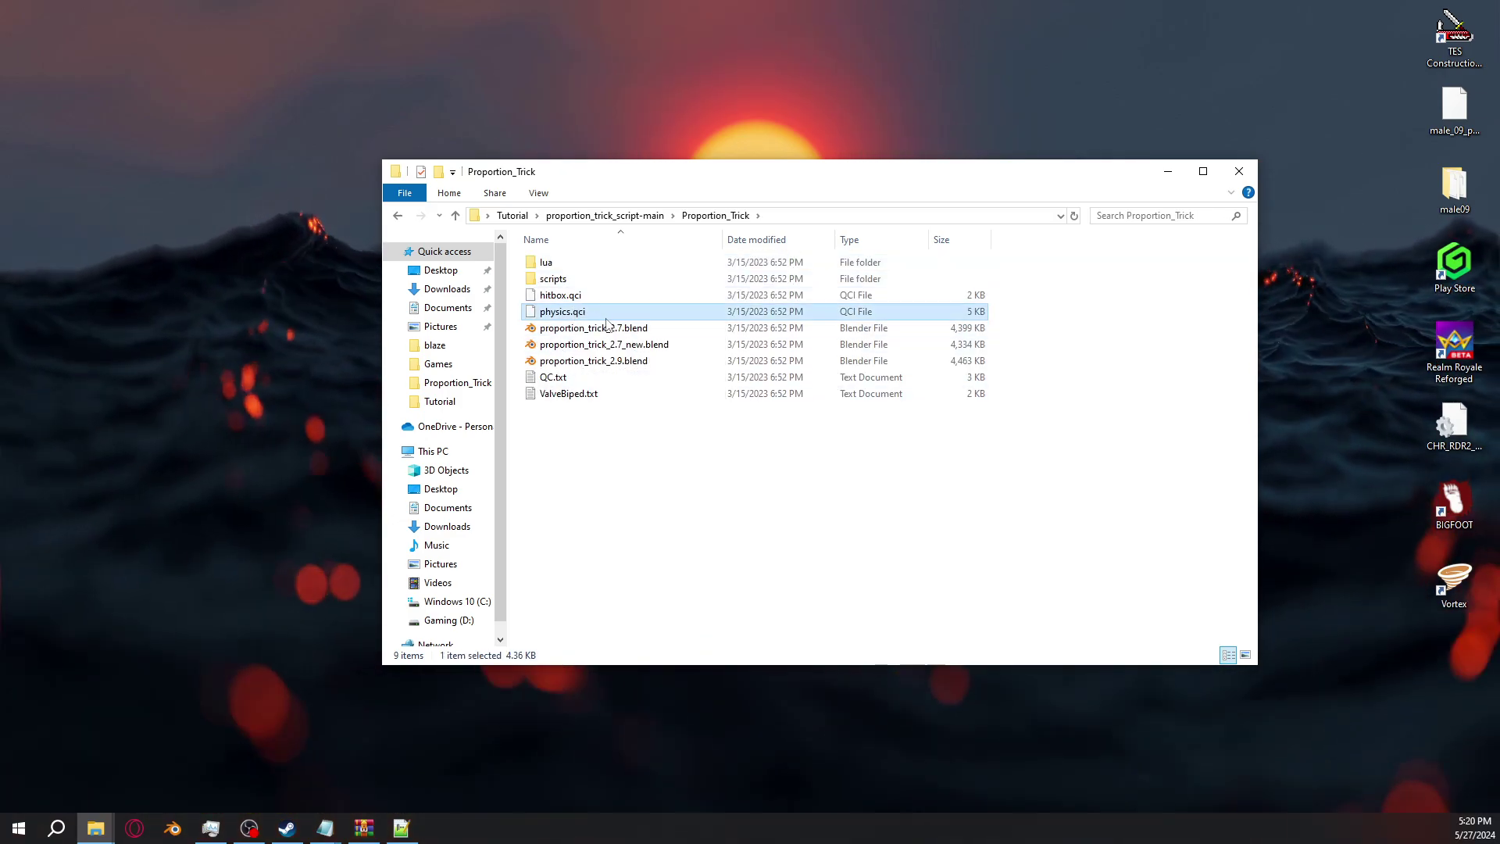
pyautogui.rightClick(555, 312)
pyautogui.click(545, 502)
pyautogui.click(552, 377)
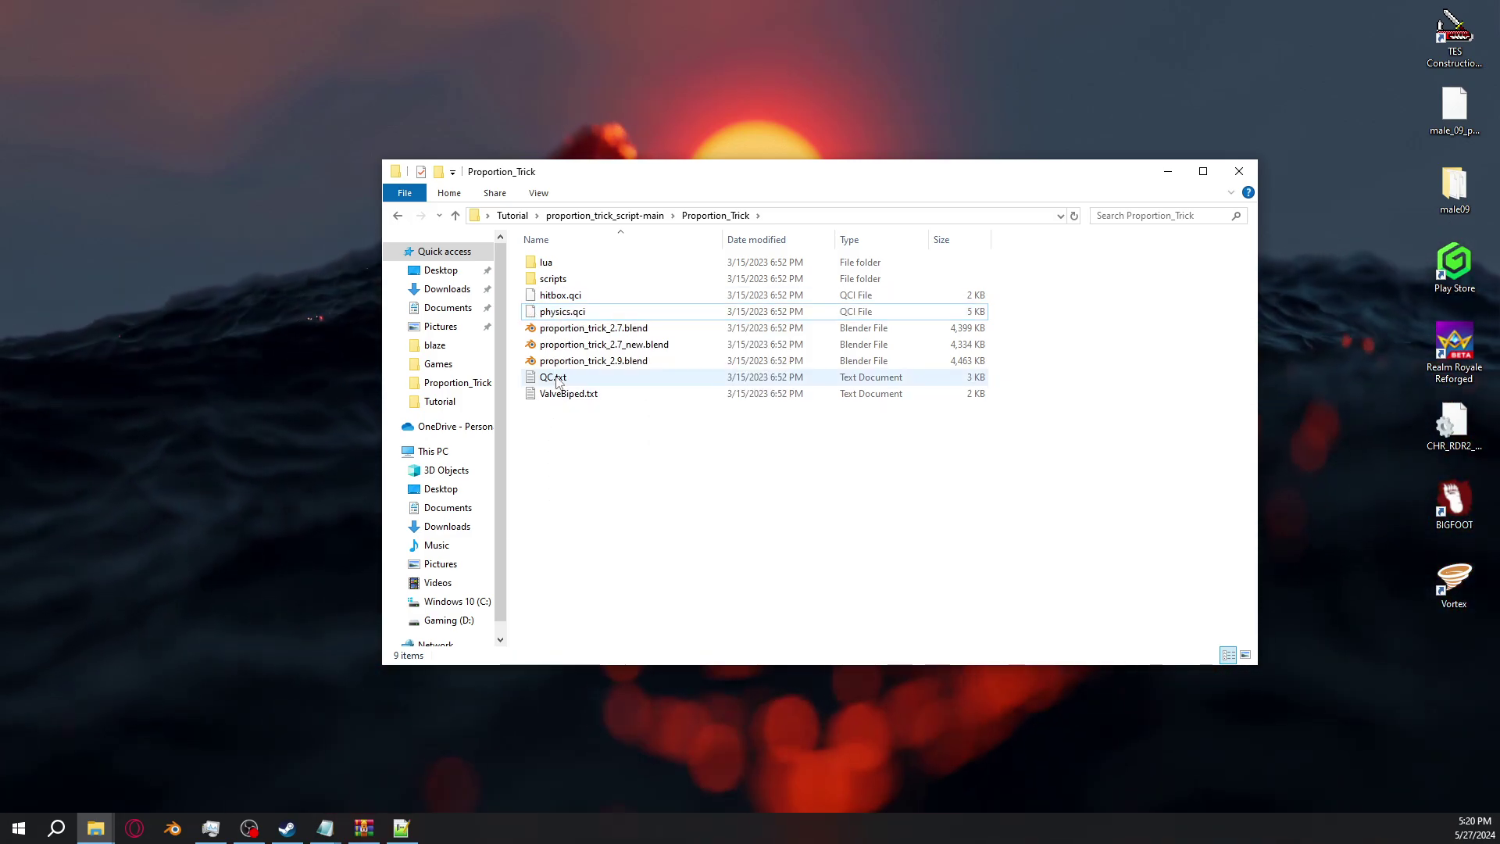
pyautogui.keyDown('ctrl'); pyautogui.click(571, 313); pyautogui.keyUp('ctrl')
pyautogui.rightClick(572, 311)
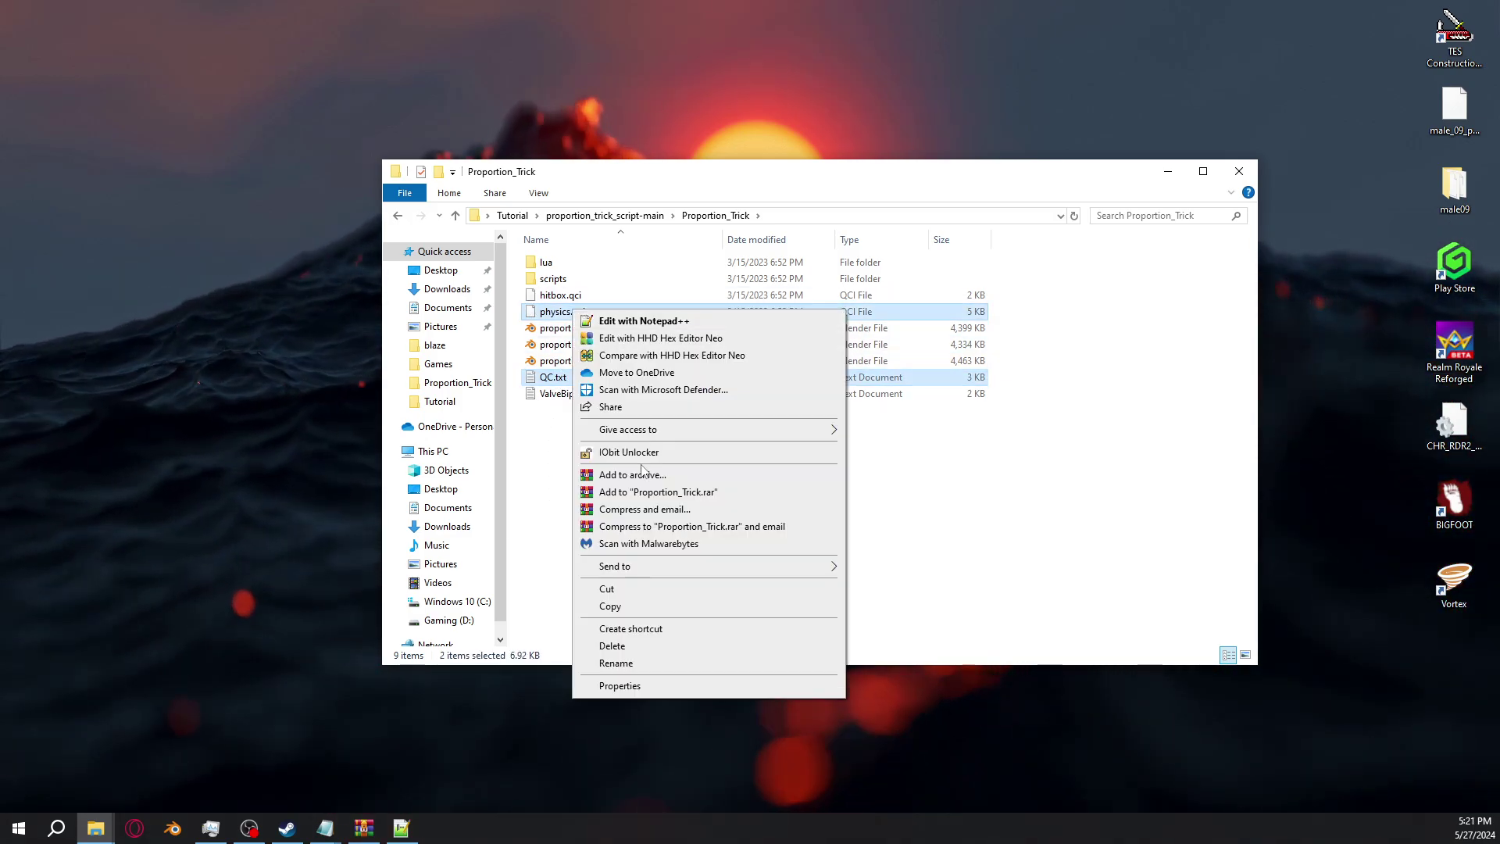
pyautogui.click(609, 602)
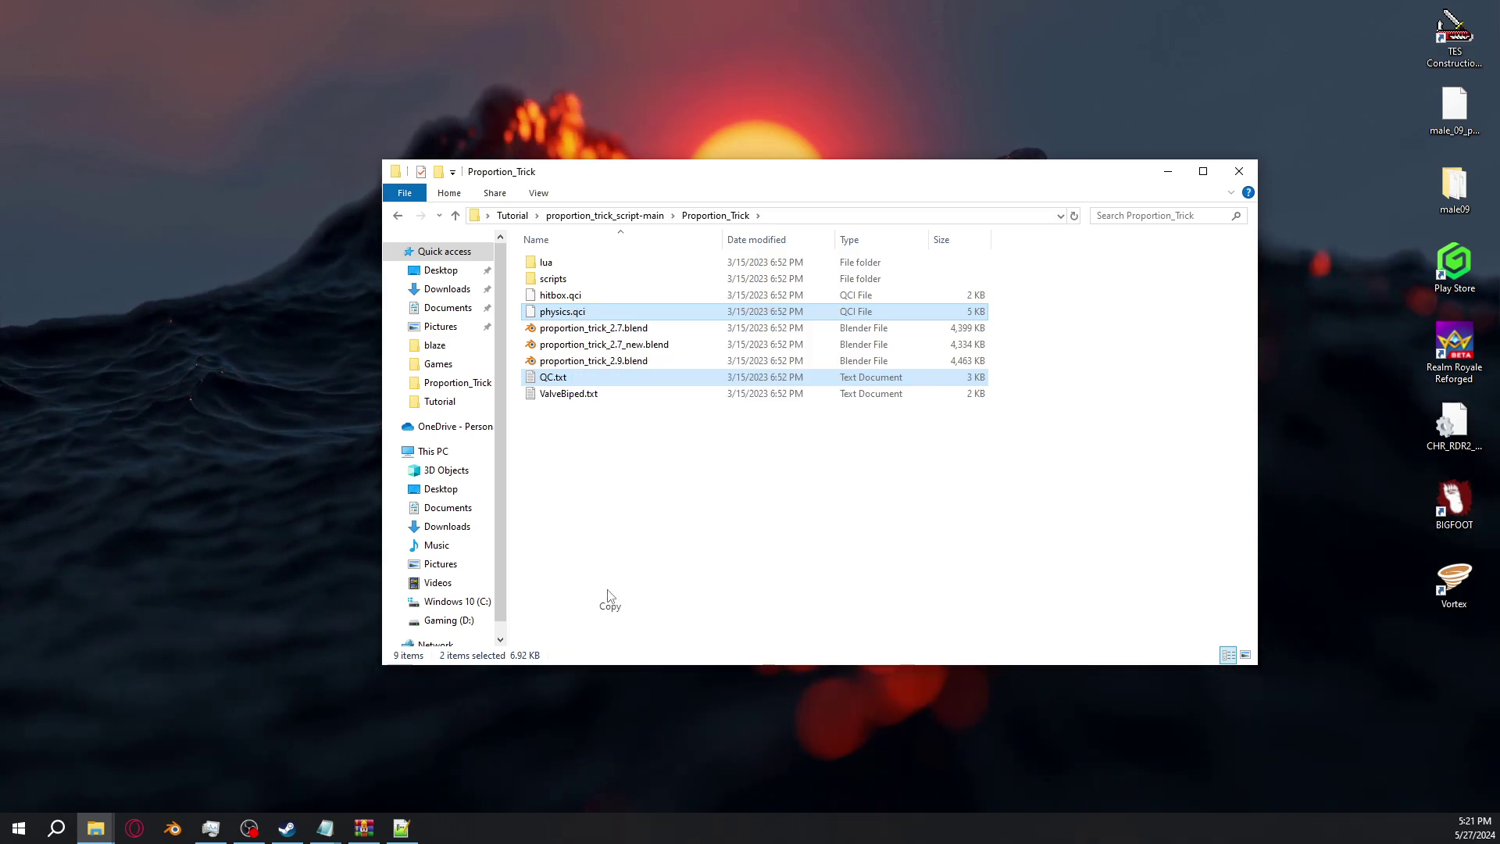
pyautogui.click(399, 216)
pyautogui.click(399, 216)
pyautogui.rightClick(580, 377)
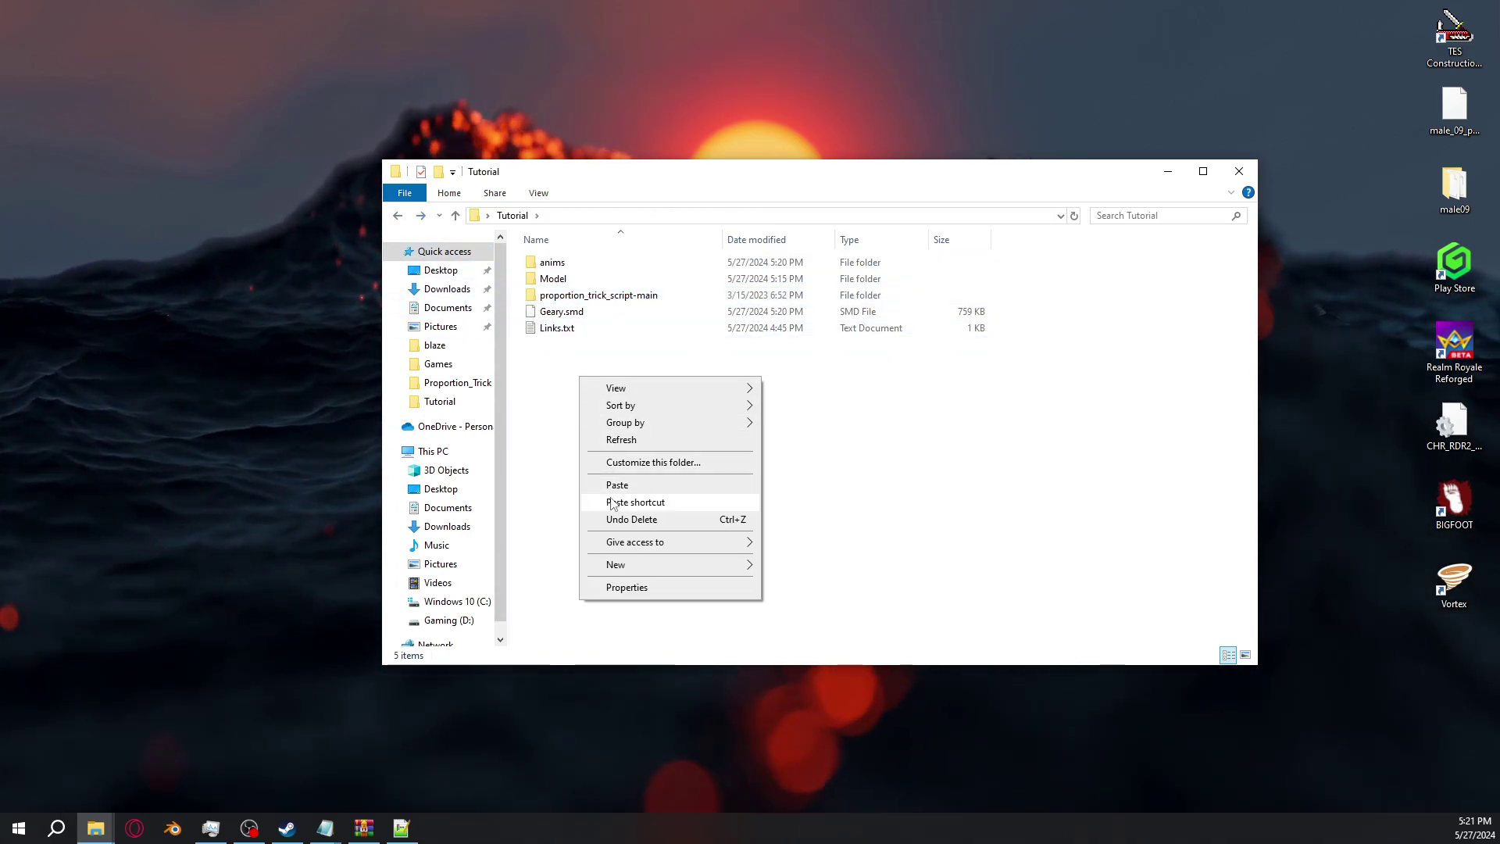
pyautogui.click(614, 486)
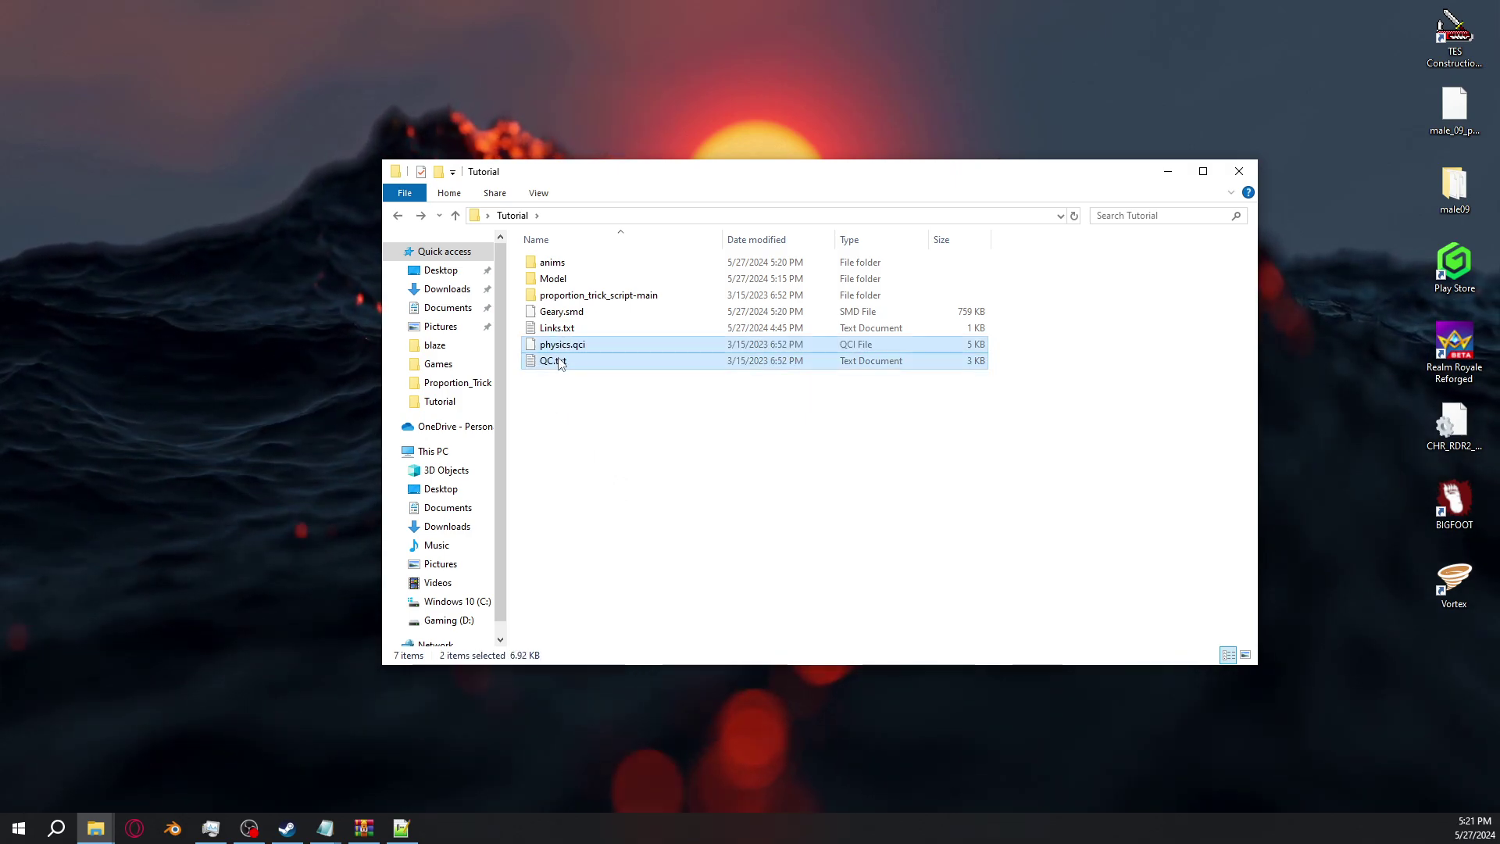
# Open the Tutorial folder's QC.txt in Notepad++ and review its $ikchain, $ikautoplaylock and sequence lines
pyautogui.rightClick(566, 366)
pyautogui.click(625, 415)
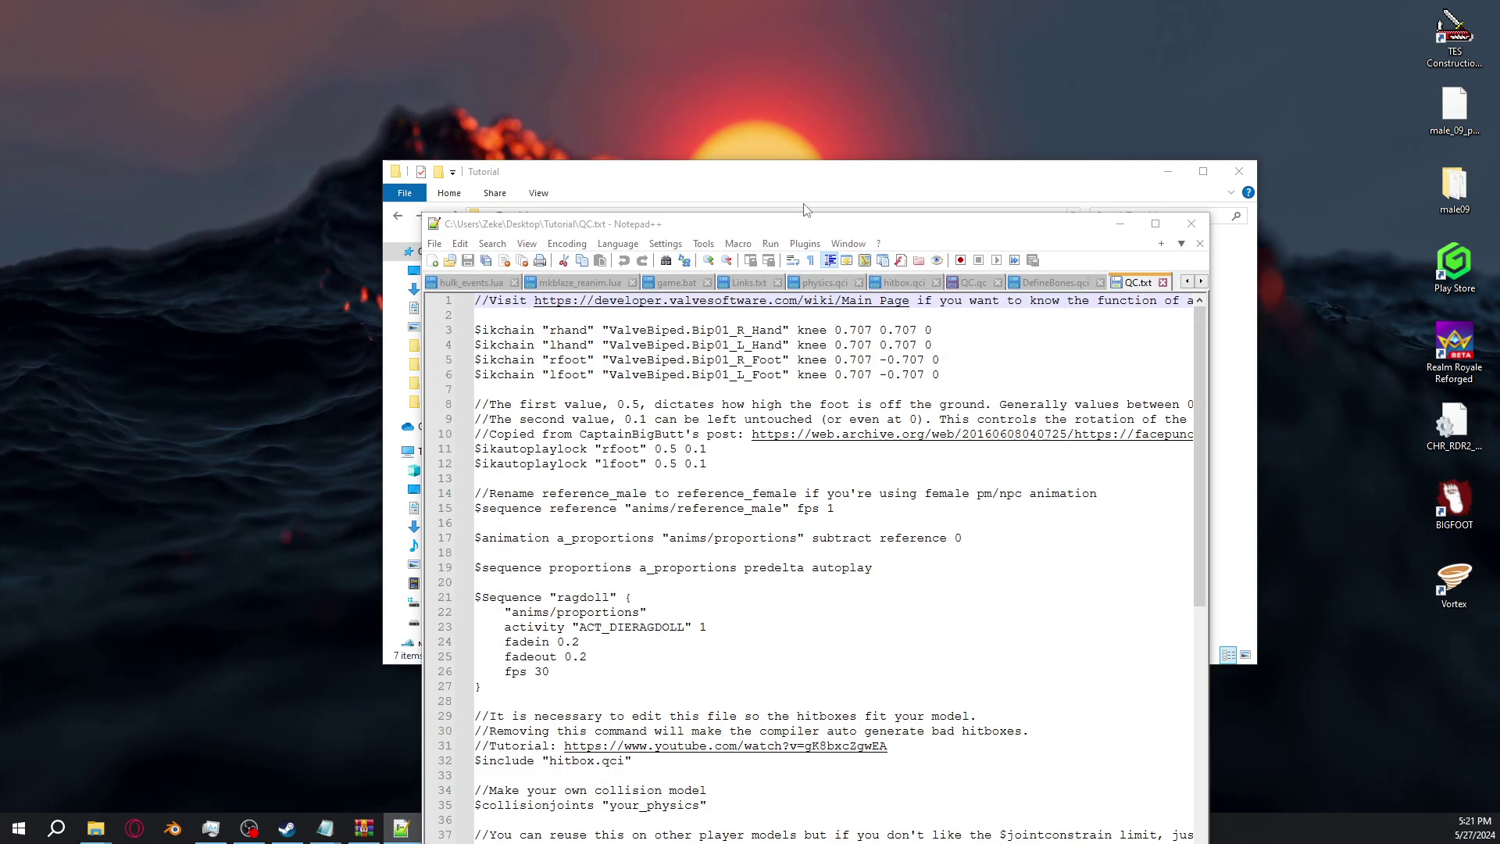
pyautogui.click(1008, 198)
pyautogui.hotkey('alt', 'Tab')
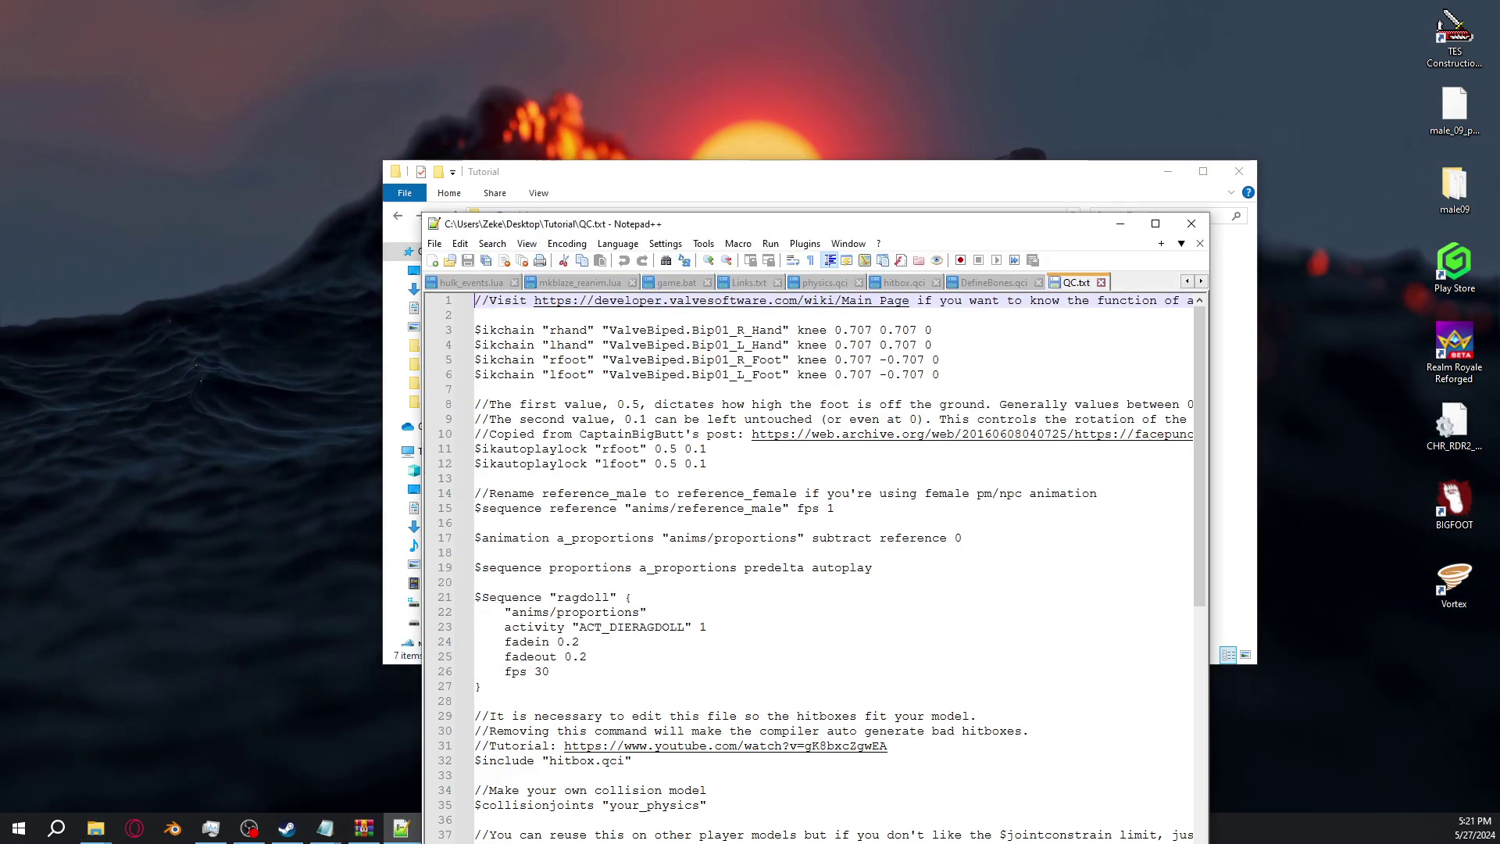
pyautogui.moveTo(886, 235); pyautogui.dragTo(748, 81)
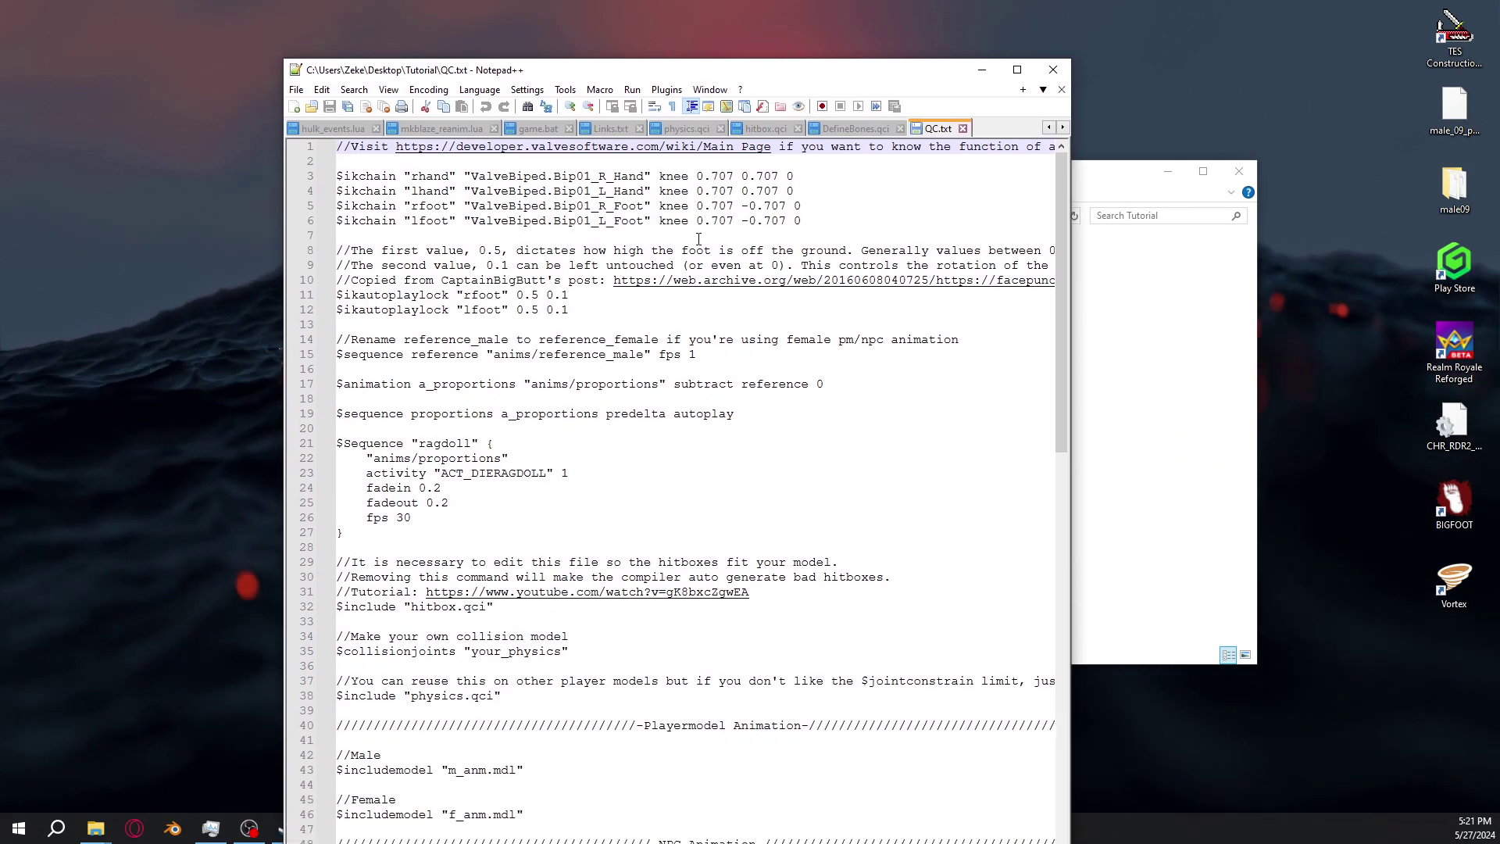
pyautogui.click(671, 249)
pyautogui.moveTo(341, 172); pyautogui.dragTo(793, 221)
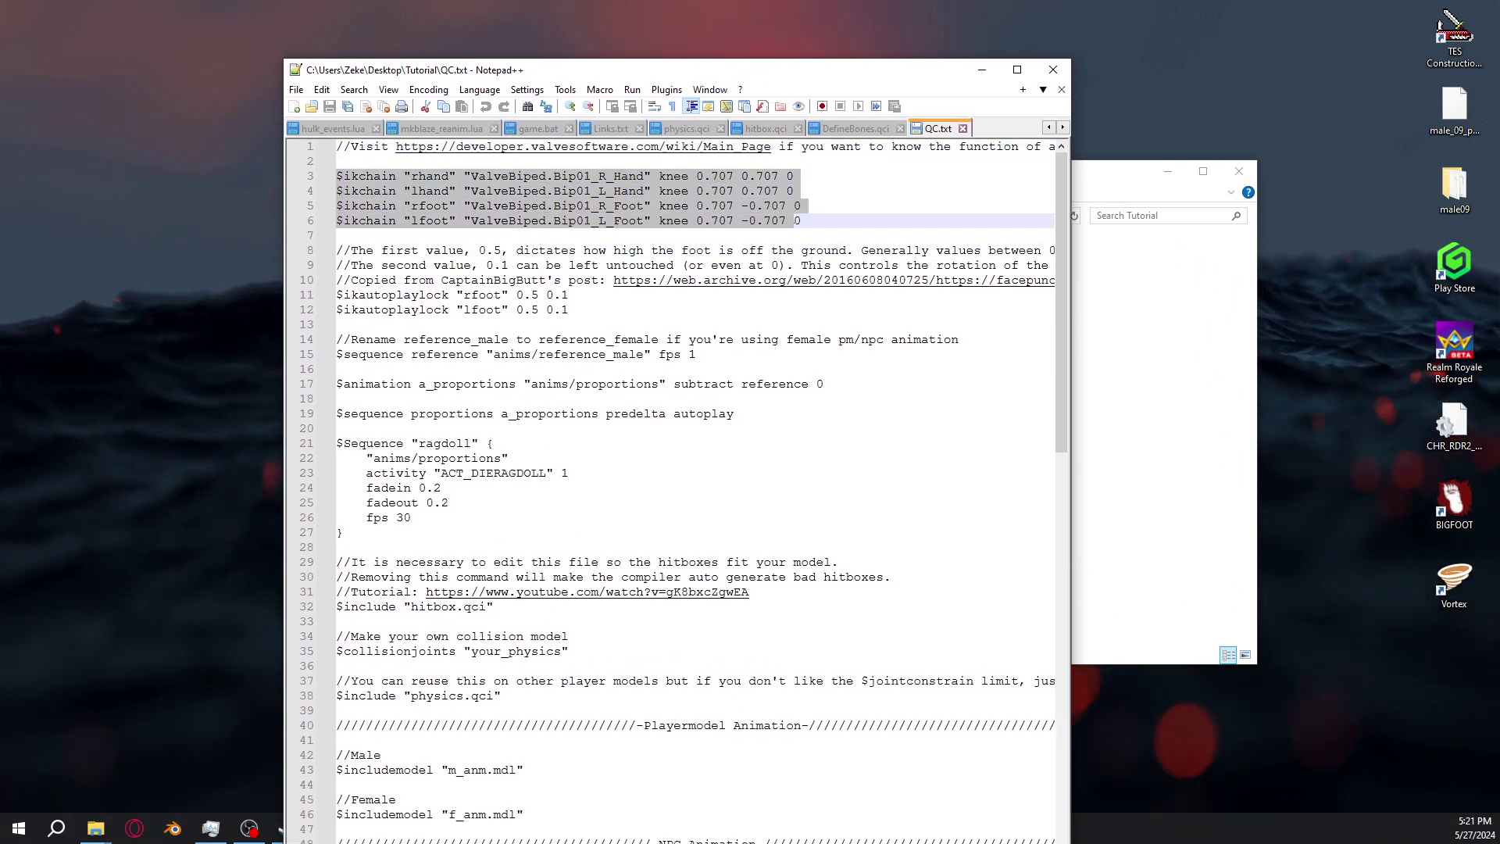
pyautogui.moveTo(340, 297); pyautogui.dragTo(344, 546)
pyautogui.scroll(-3, 485, 352)
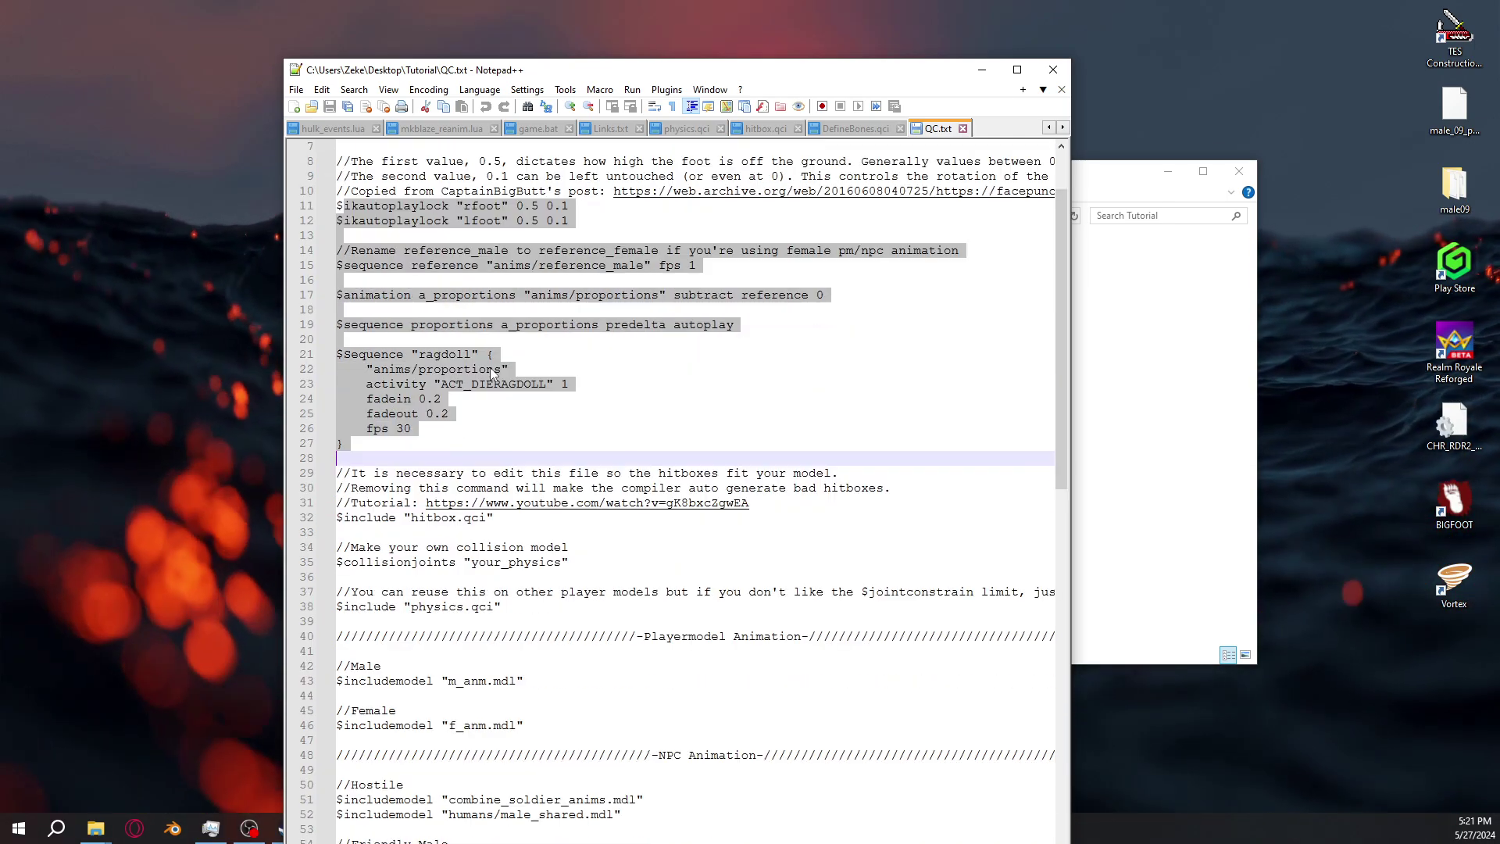
pyautogui.click(442, 353)
# Delete the hitbox.qci include with its three comment lines and the leftover blank lines from QC.txt
pyautogui.scroll(-4, 442, 358)
pyautogui.click(508, 341)
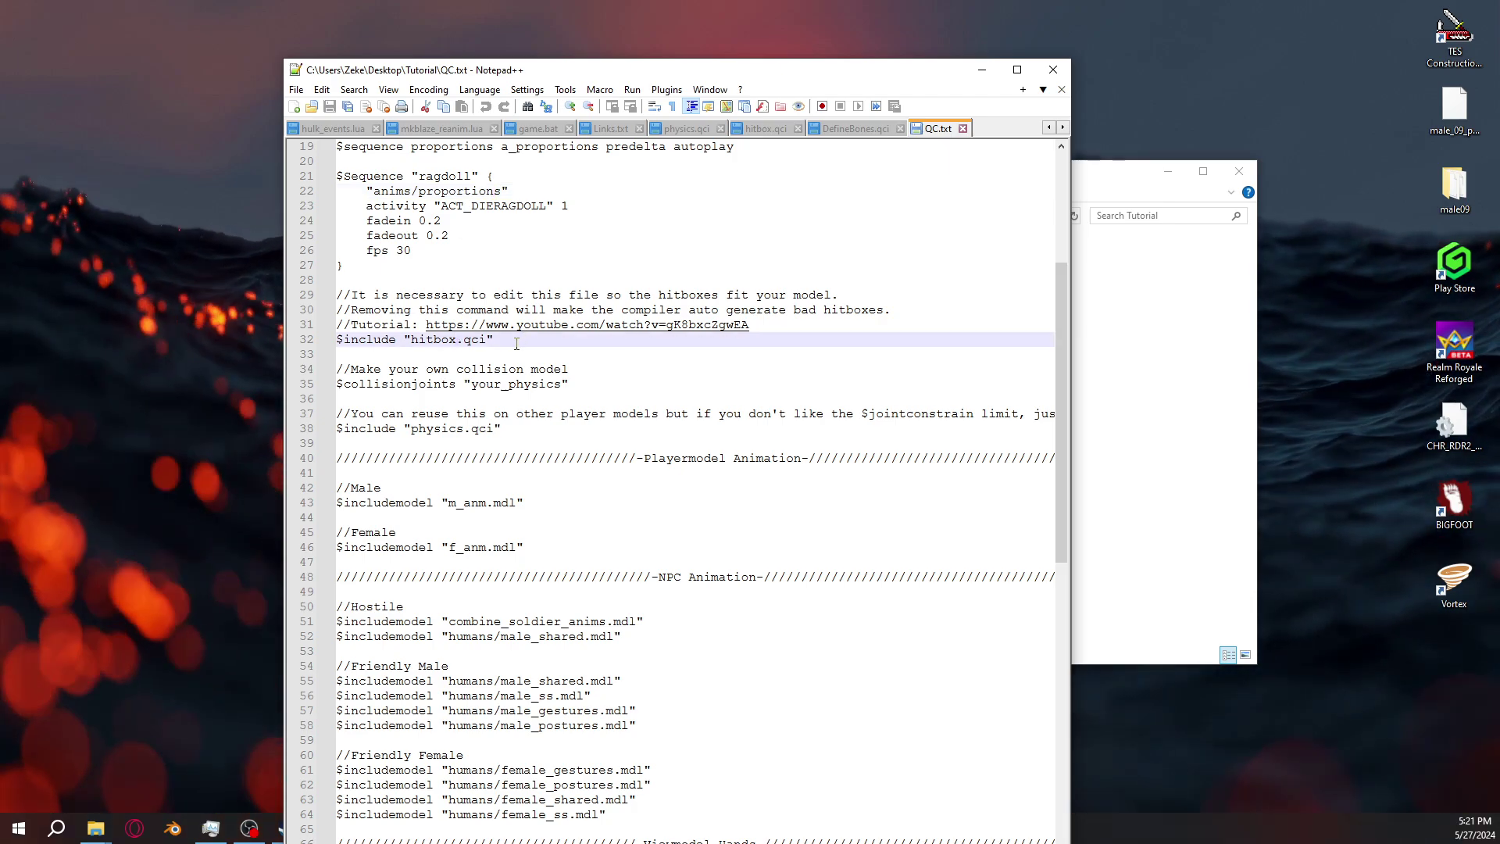
pyautogui.moveTo(507, 341); pyautogui.dragTo(319, 291)
pyautogui.press('Delete')
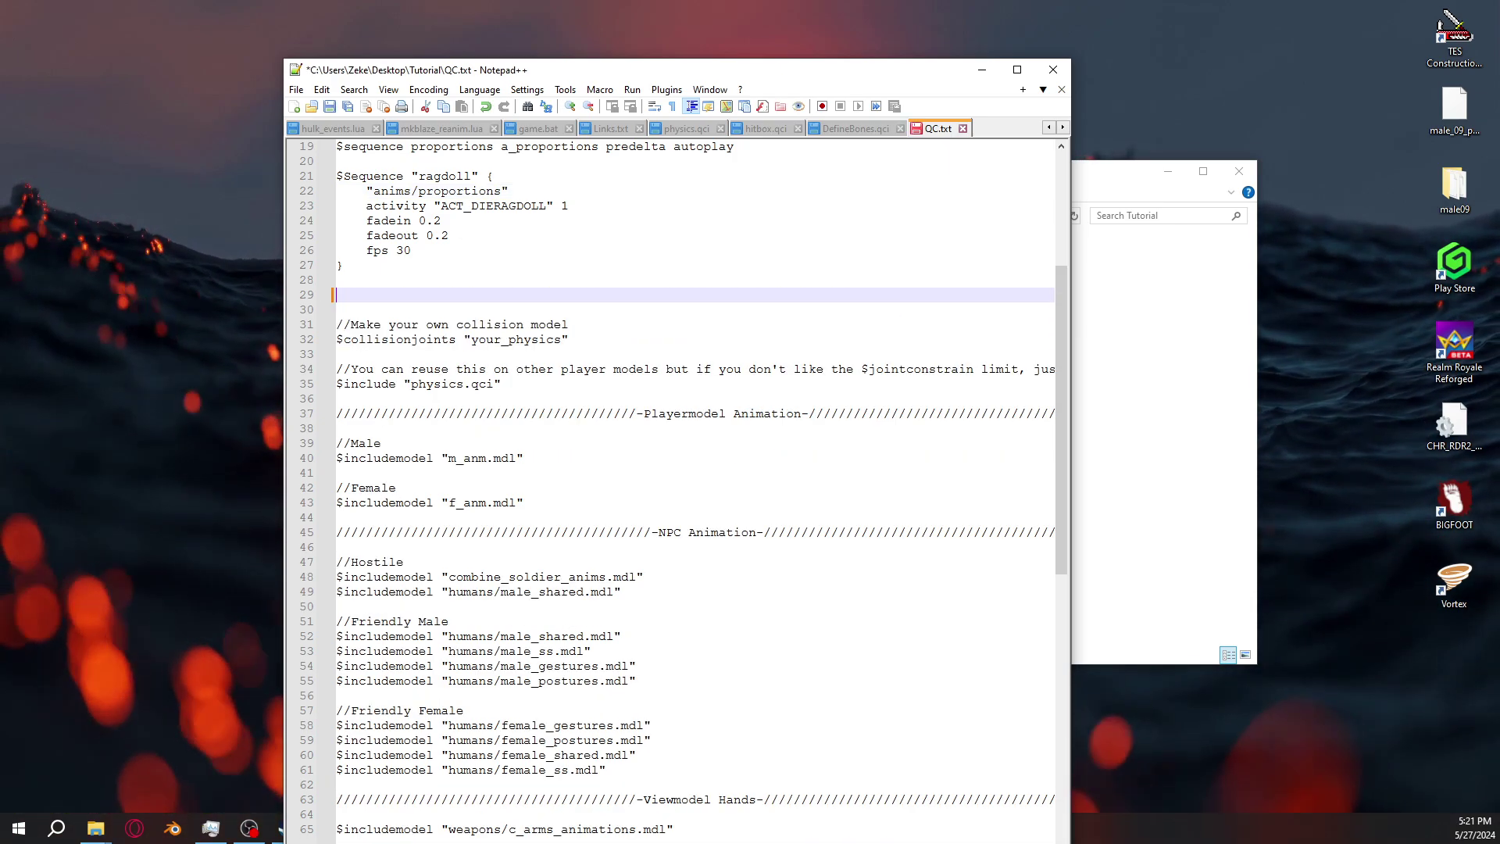
pyautogui.press('BackSpace')
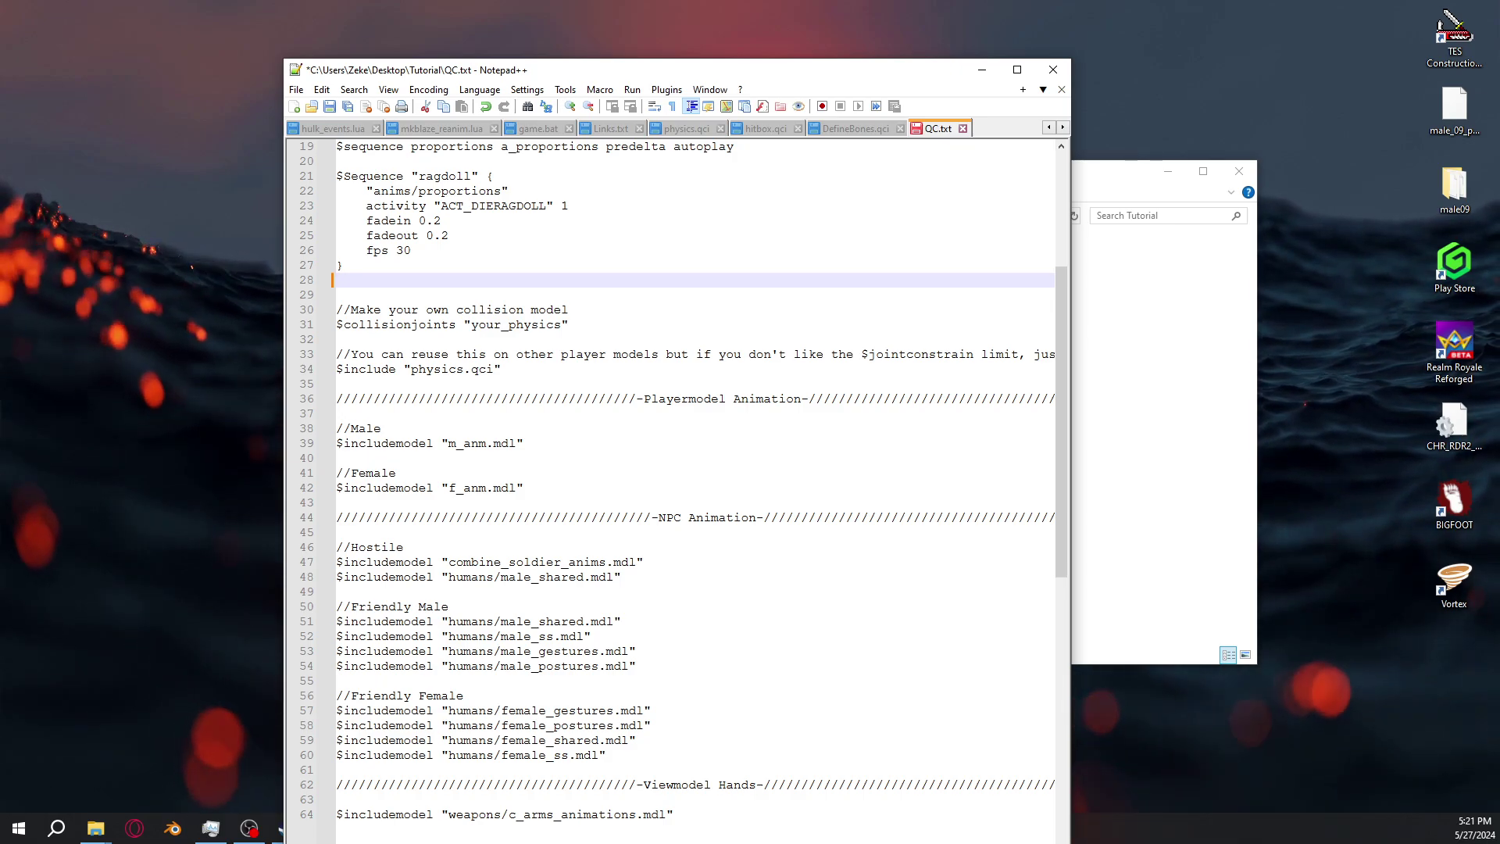
pyautogui.press('BackSpace')
# Set the $collisionjoints file name in QC.txt to "geary.smd"
pyautogui.click(504, 309)
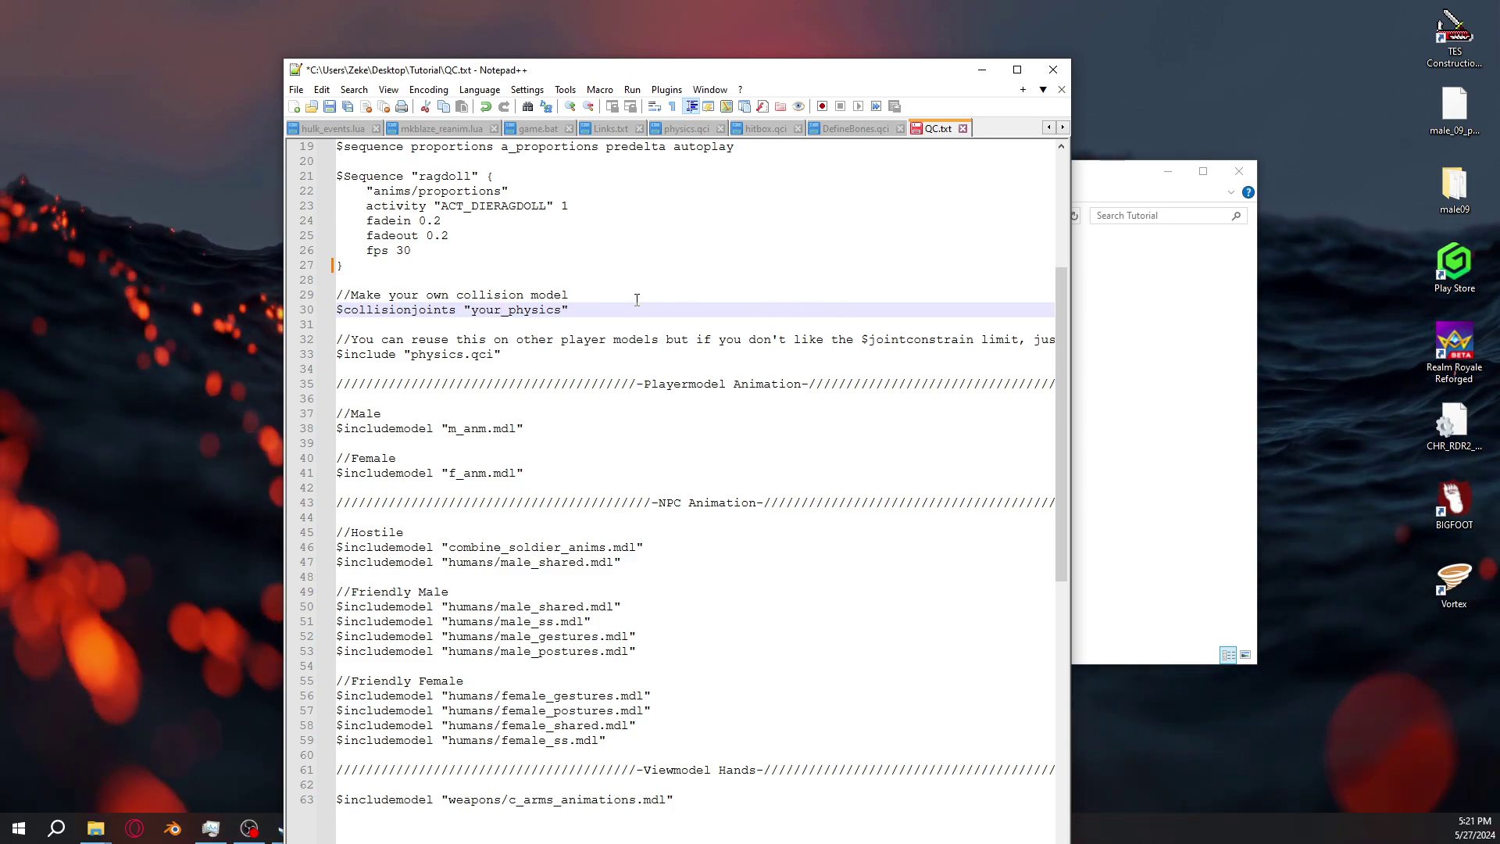
pyautogui.click(593, 296)
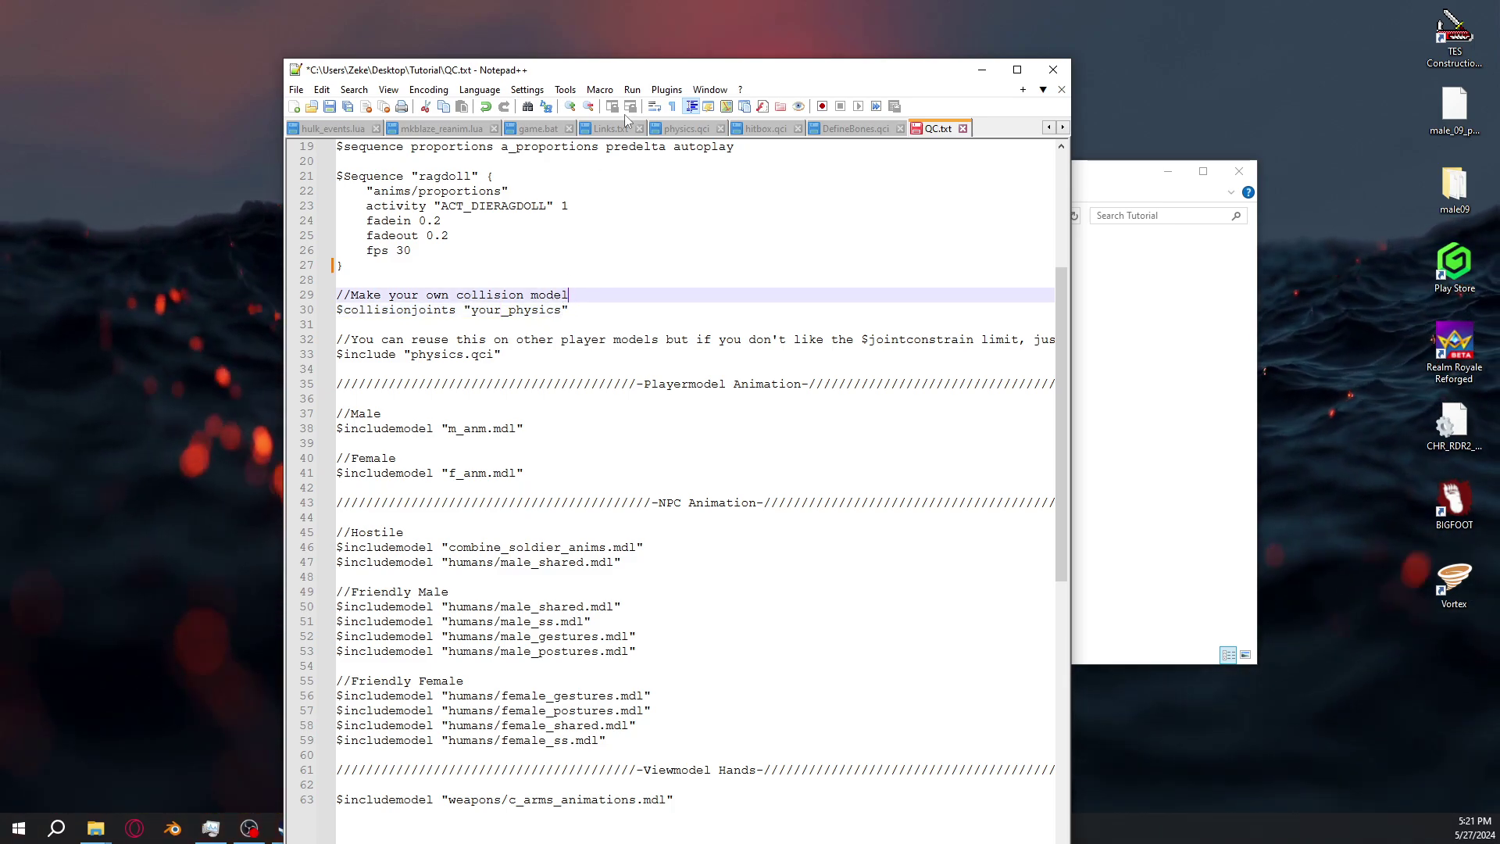
pyautogui.moveTo(650, 77); pyautogui.dragTo(660, 195)
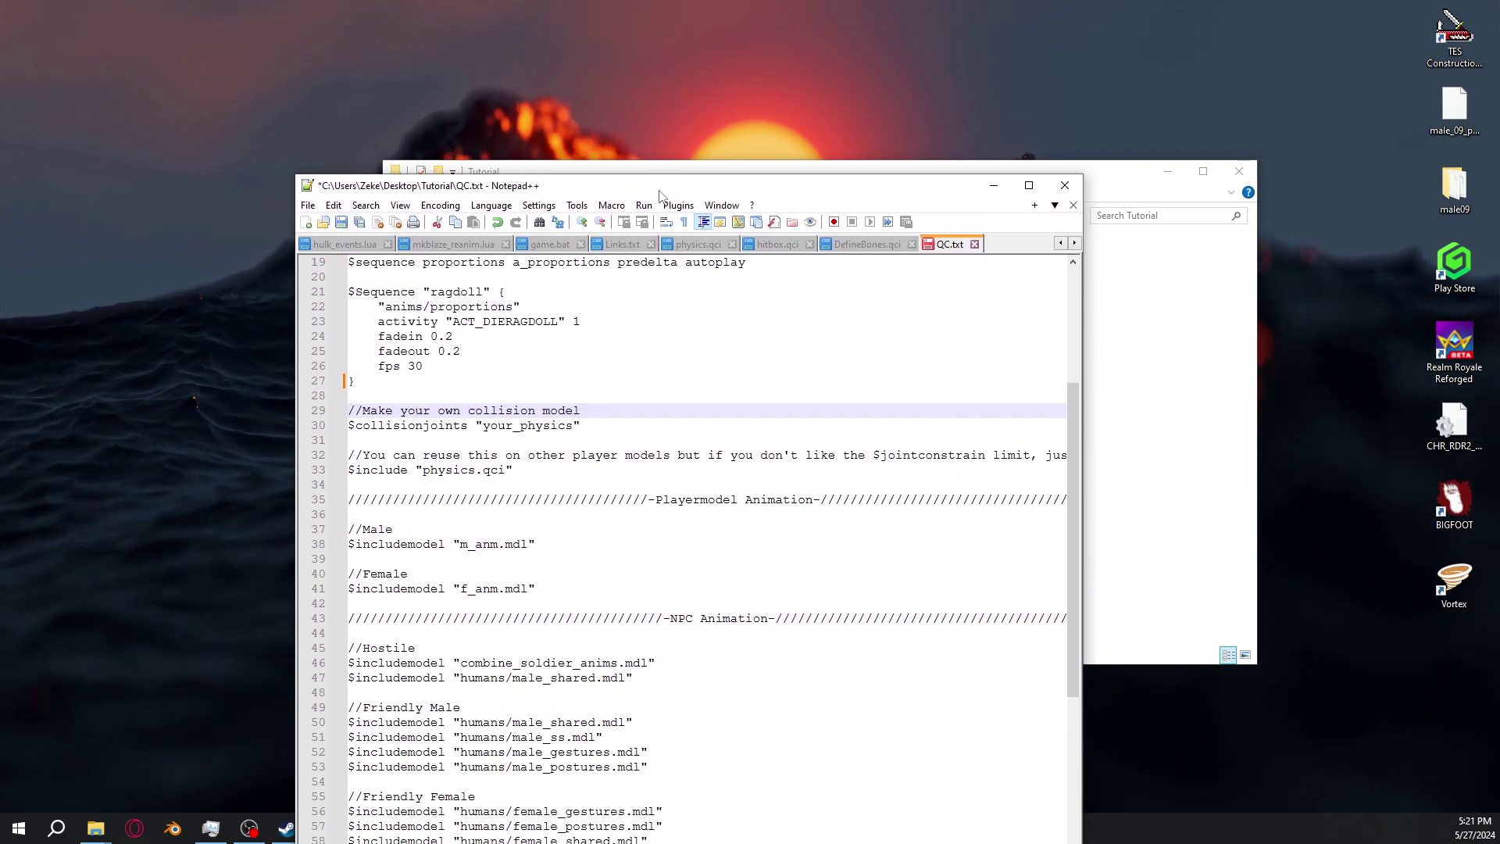
pyautogui.click(575, 426)
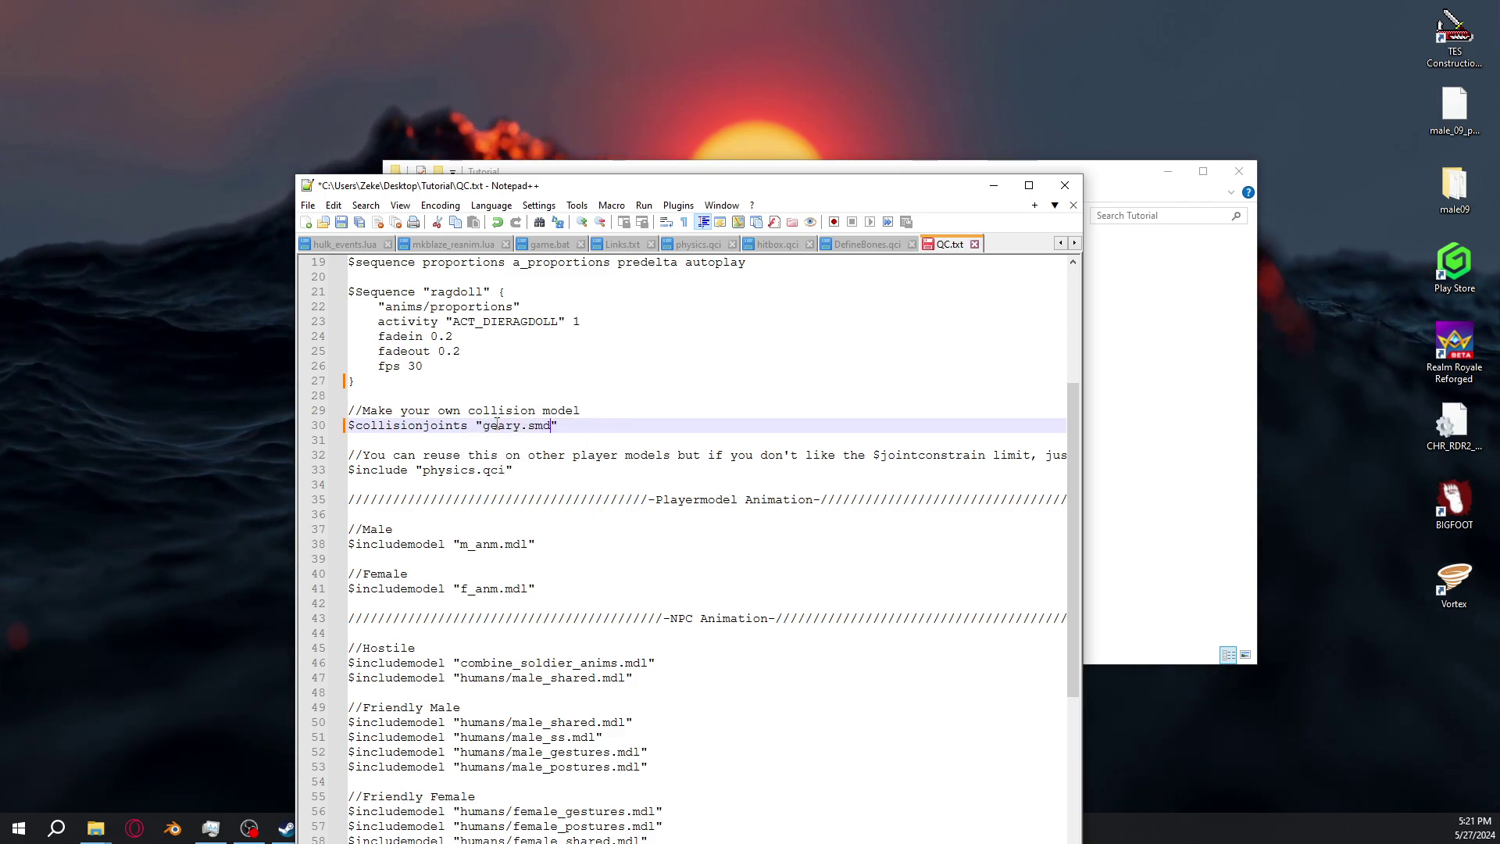
pyautogui.scroll(-2, 601, 462)
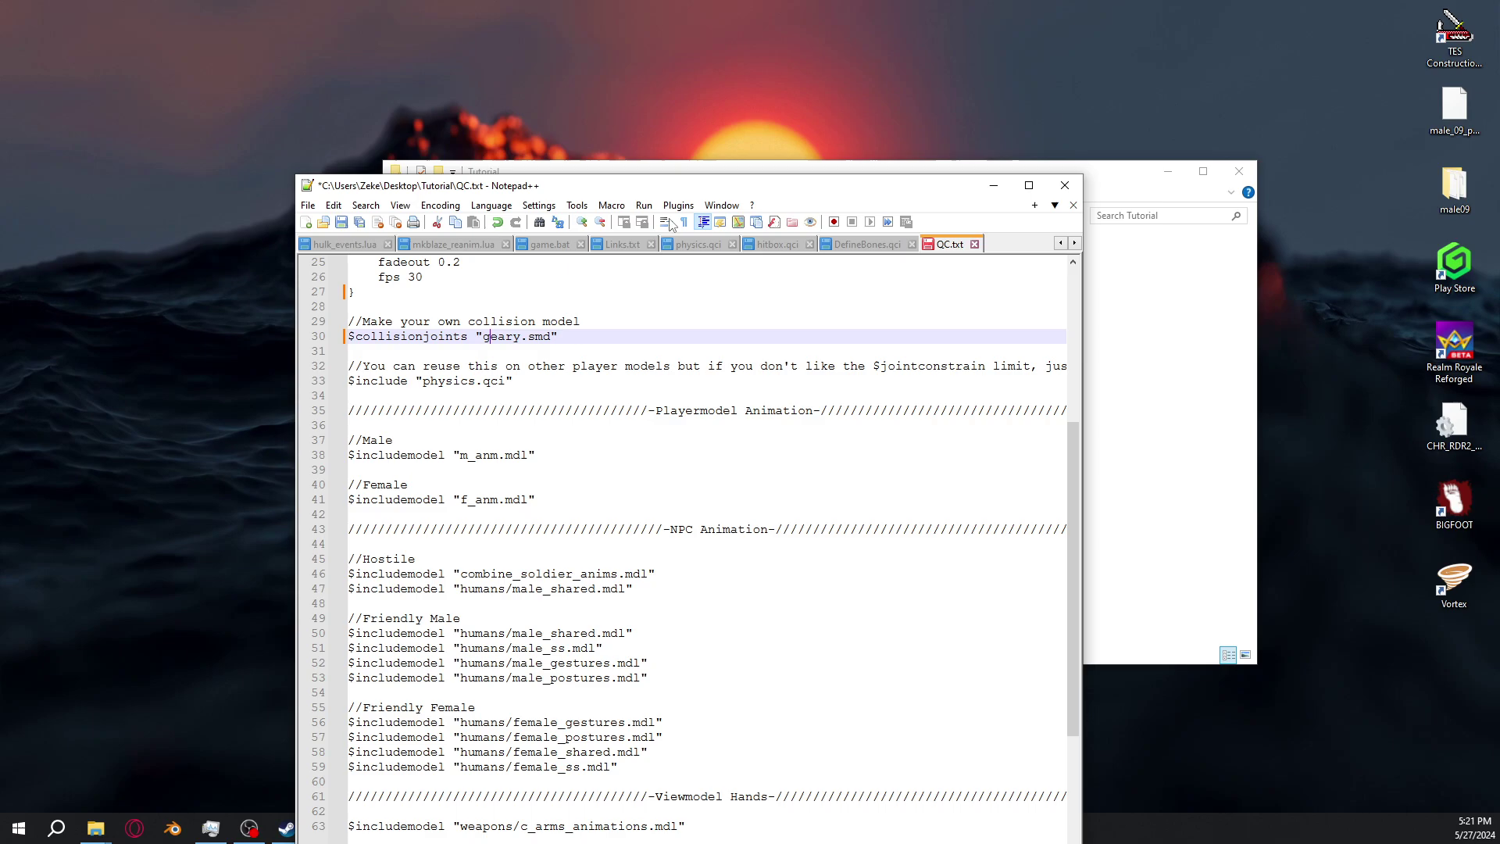
# Check the physics.qci include line in QC.txt and open physics.qci from the Tutorial folder in Notepad++
pyautogui.moveTo(670, 186); pyautogui.dragTo(739, 99)
pyautogui.click(576, 297)
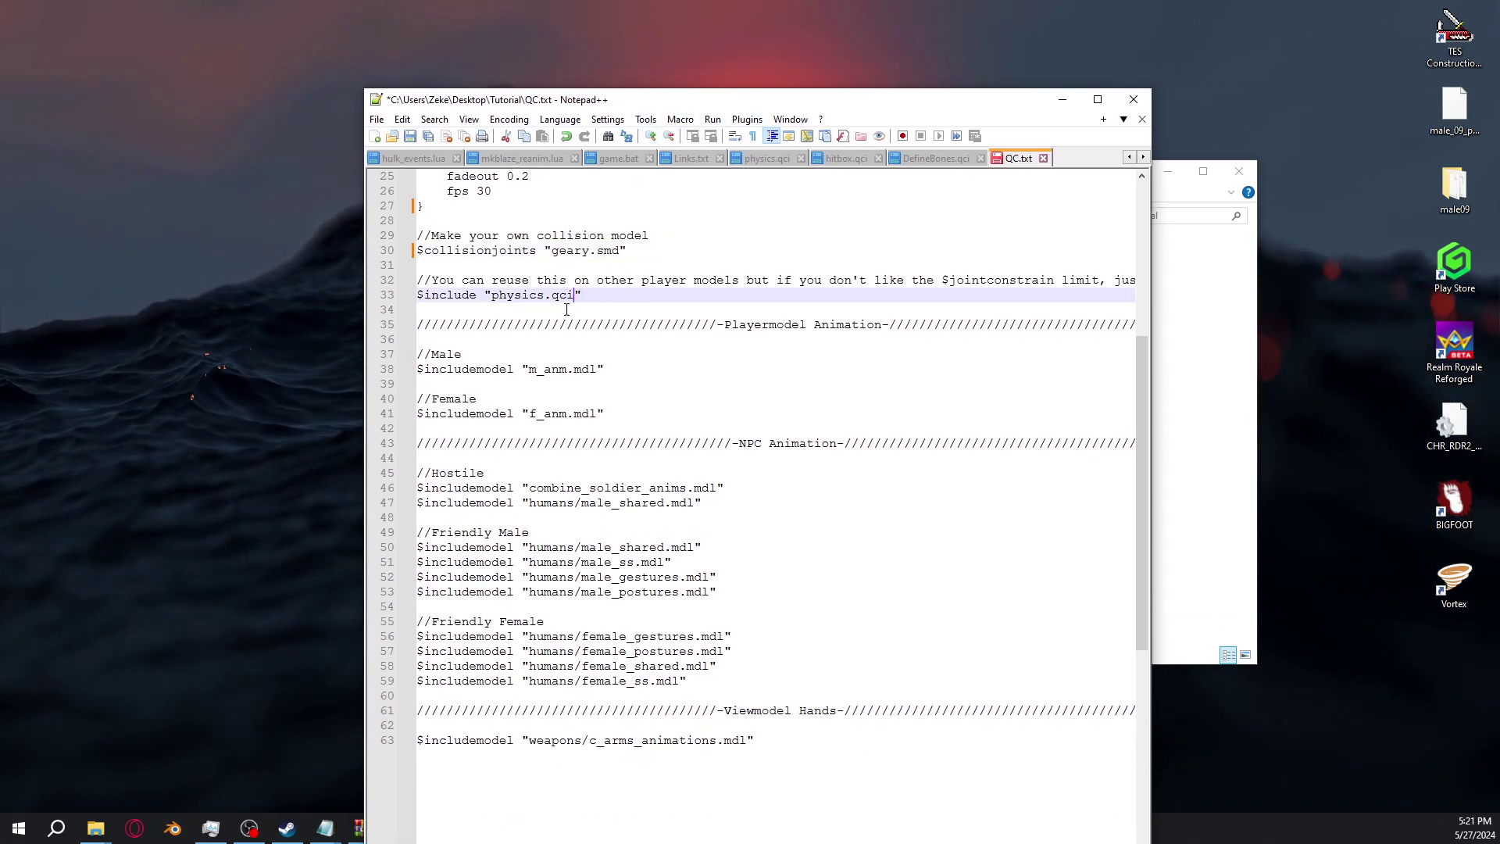
pyautogui.moveTo(567, 309); pyautogui.dragTo(506, 280)
pyautogui.click(506, 280)
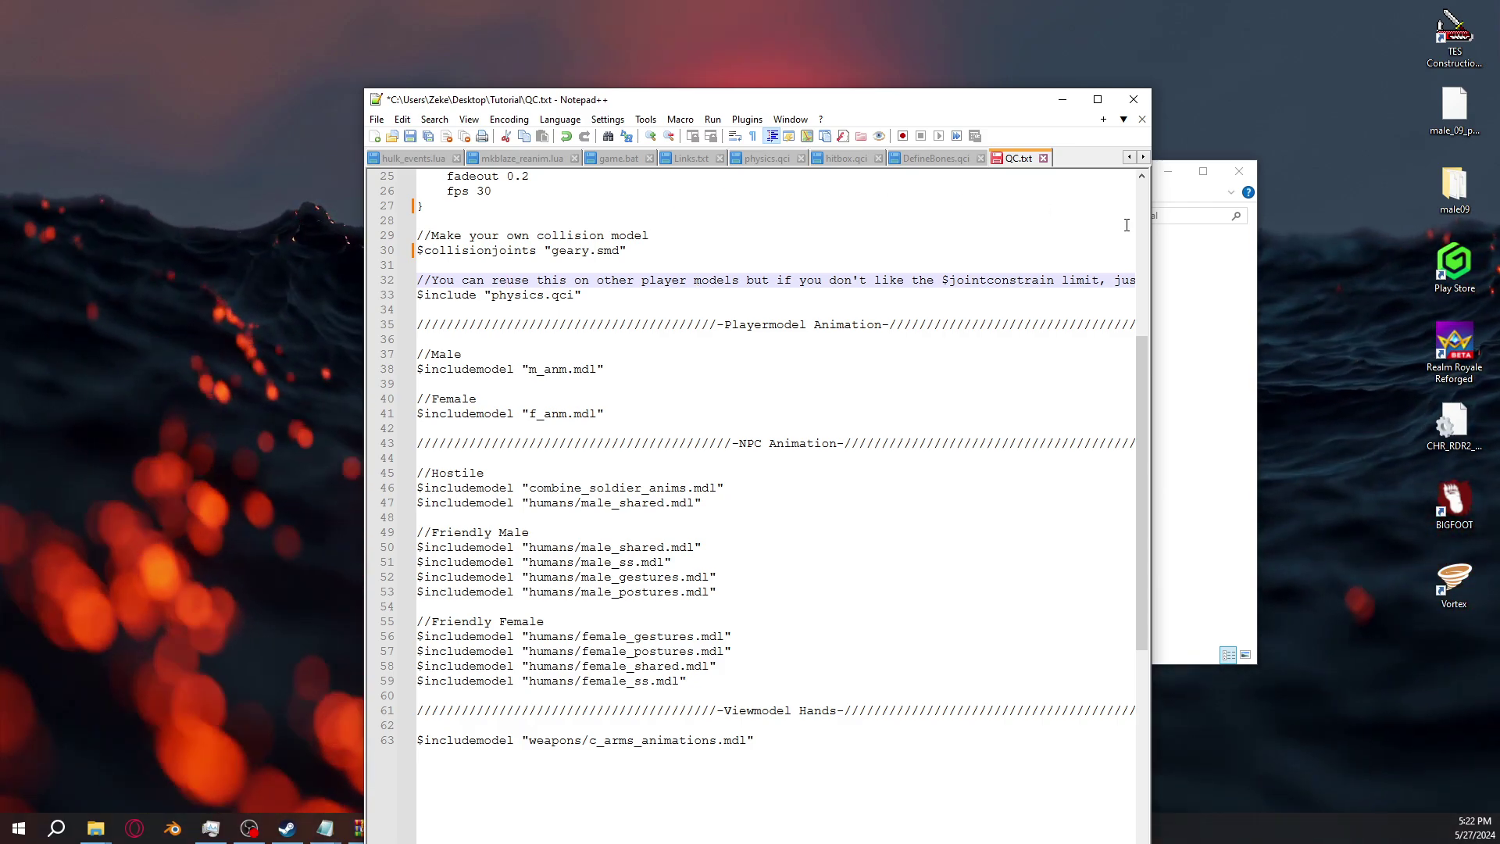
pyautogui.click(1196, 297)
pyautogui.rightClick(584, 342)
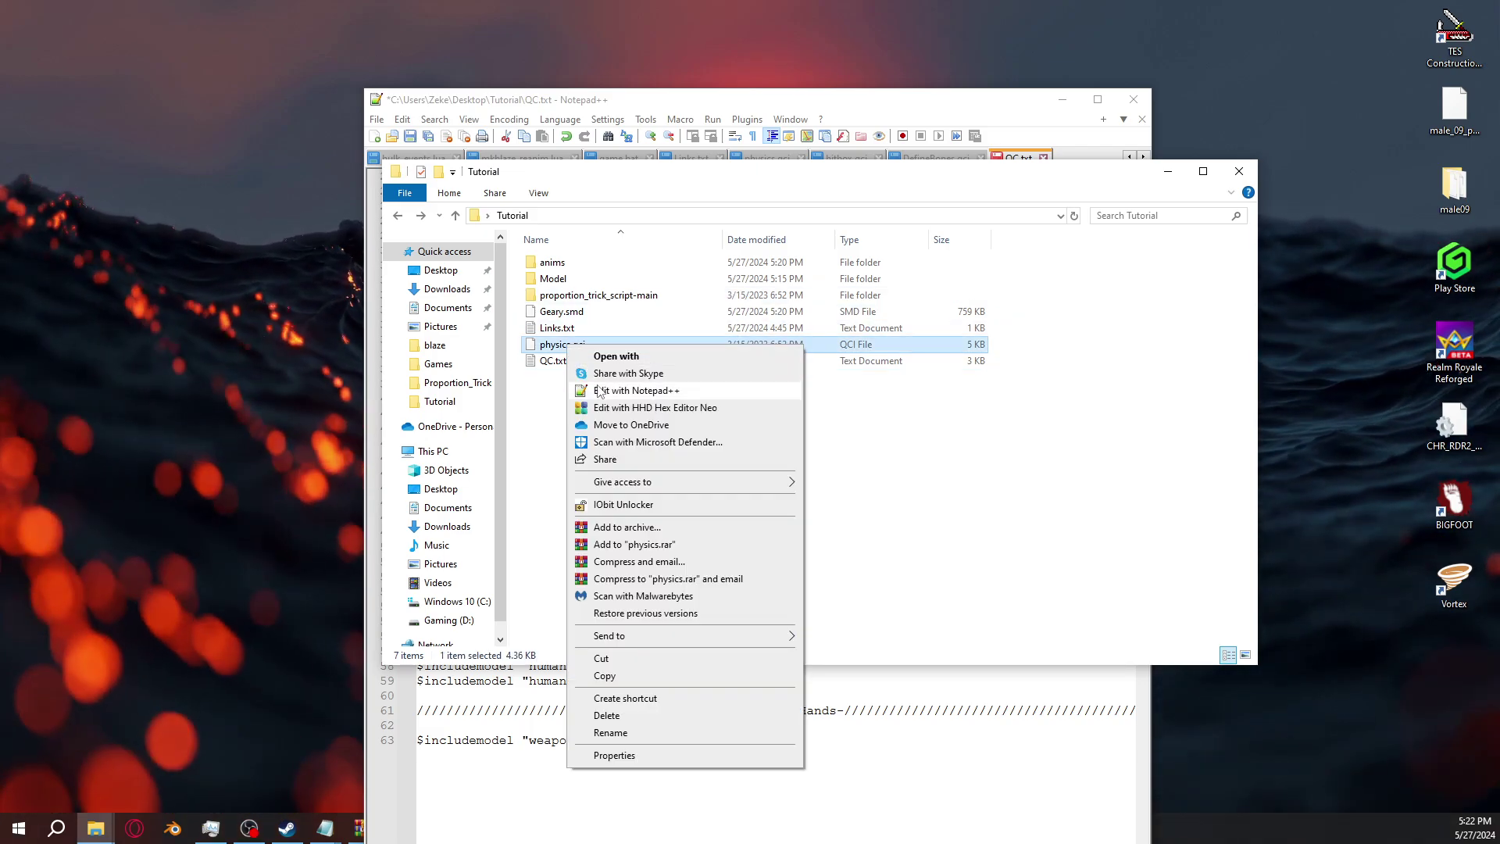
pyautogui.click(636, 389)
# Examine the $jointconstrain limits for the ValveBiped bones throughout physics.qci
pyautogui.moveTo(447, 325); pyautogui.dragTo(891, 430)
pyautogui.click(739, 369)
pyautogui.click(623, 313)
pyautogui.scroll(11, 687, 328)
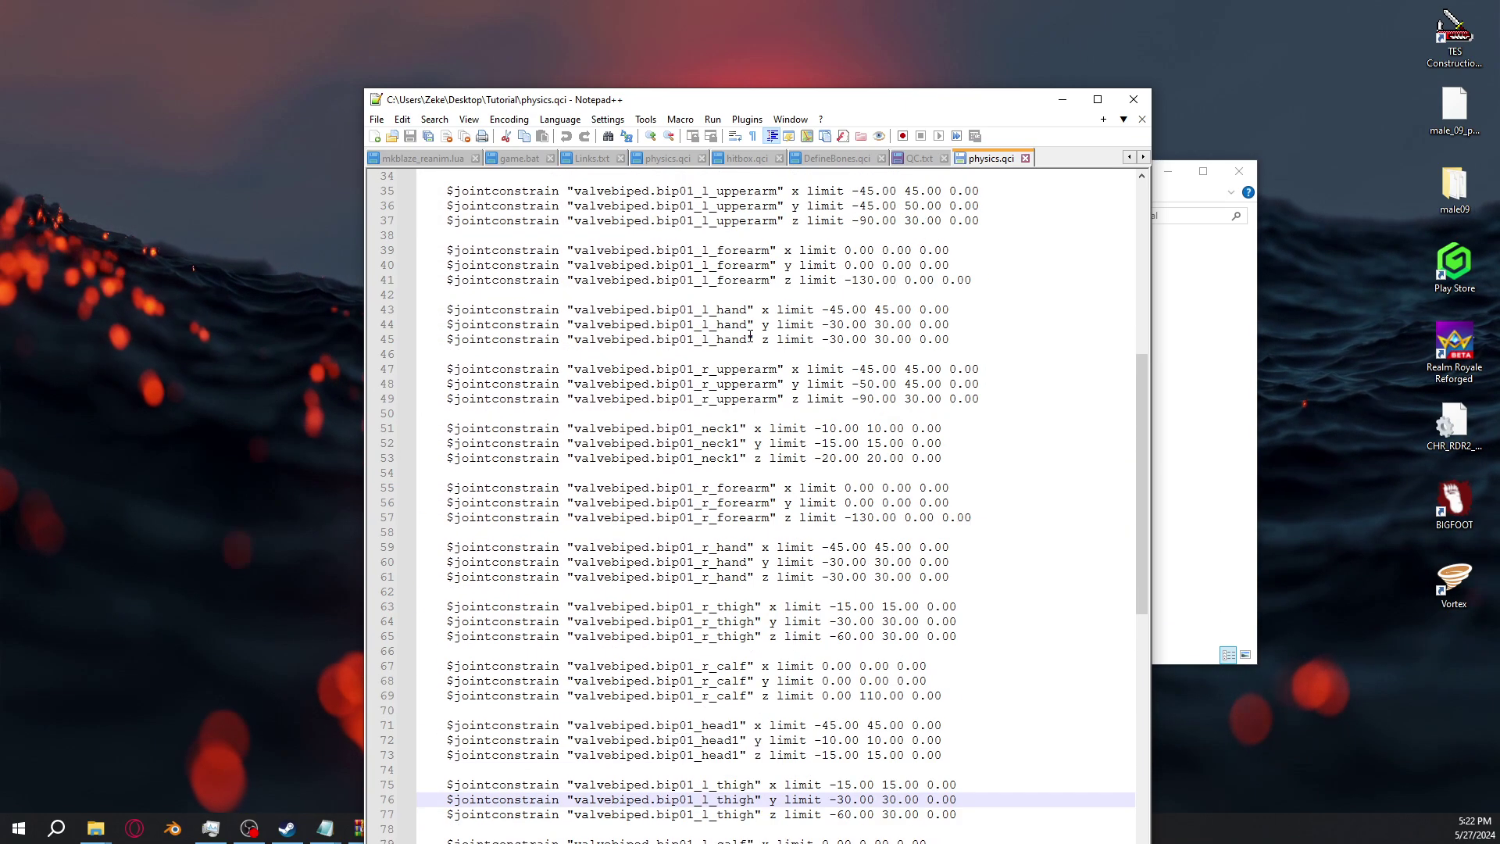
pyautogui.scroll(2, 782, 312)
pyautogui.click(701, 280)
pyautogui.scroll(8, 716, 290)
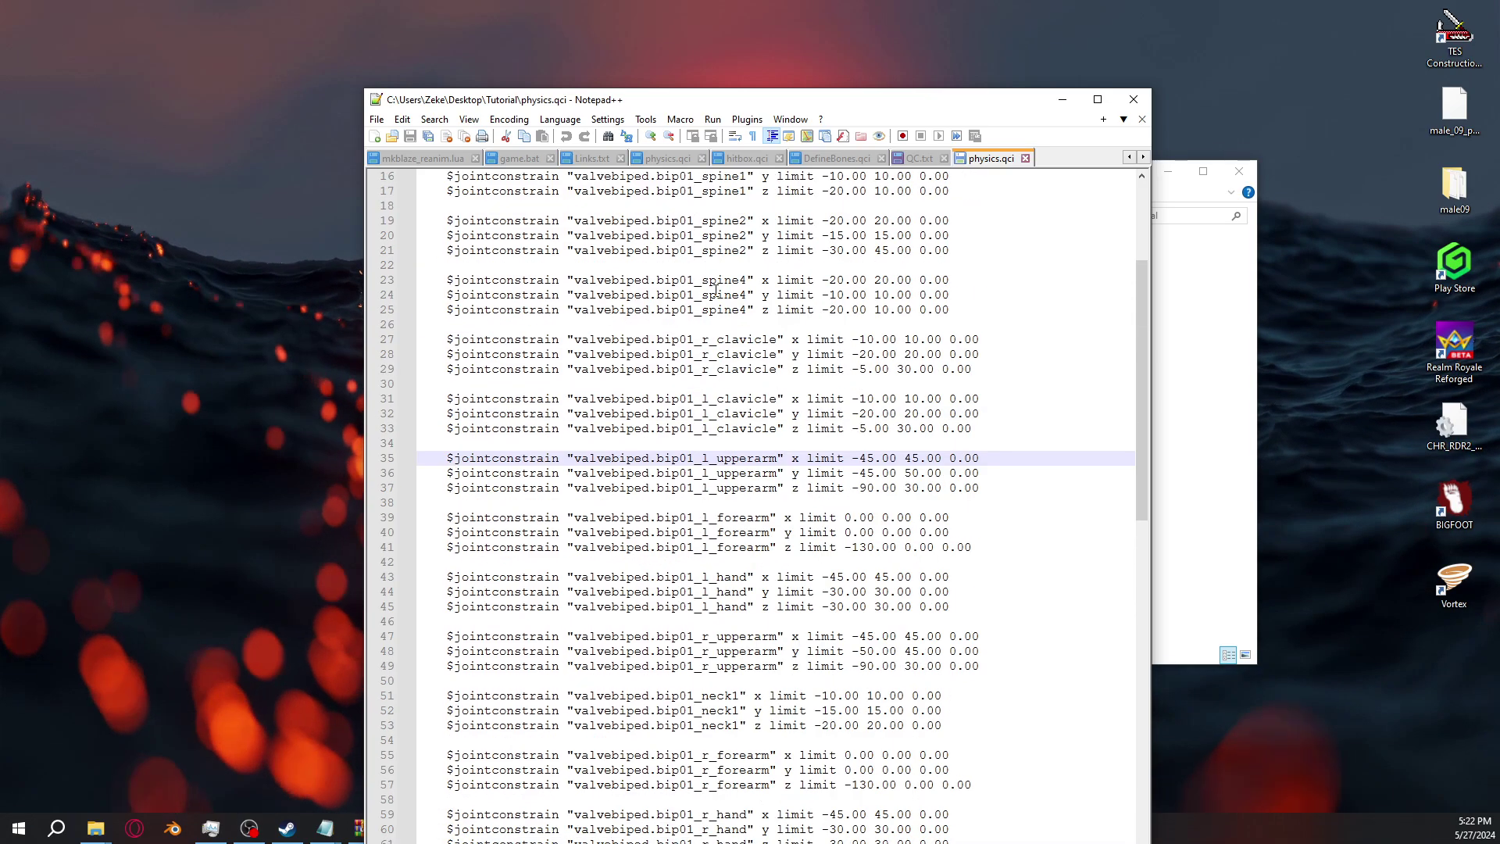
pyautogui.scroll(1, 716, 290)
pyautogui.click(738, 339)
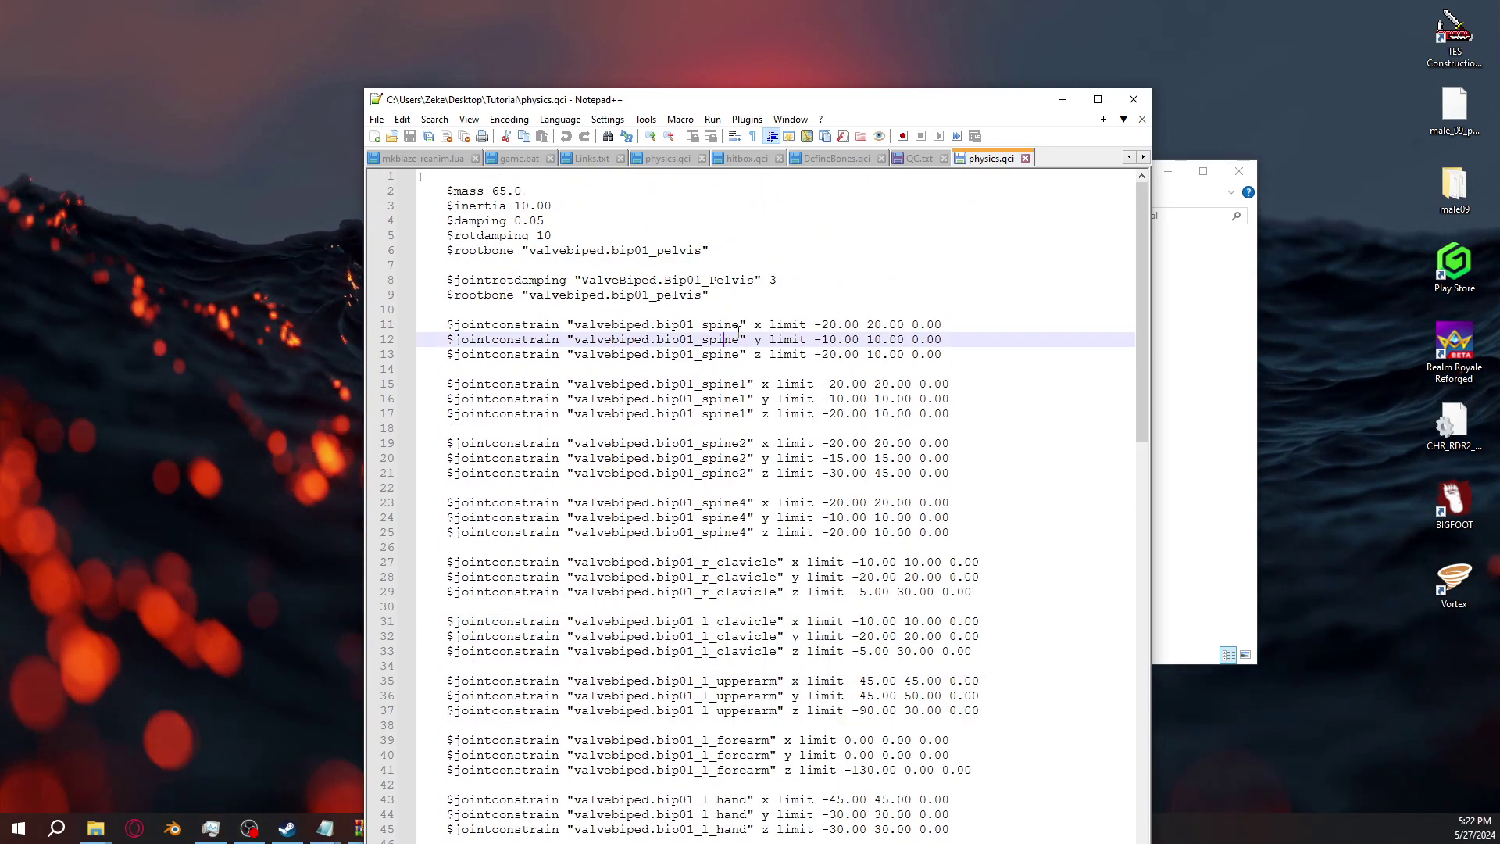
pyautogui.scroll(-4, 742, 346)
pyautogui.scroll(-13, 740, 346)
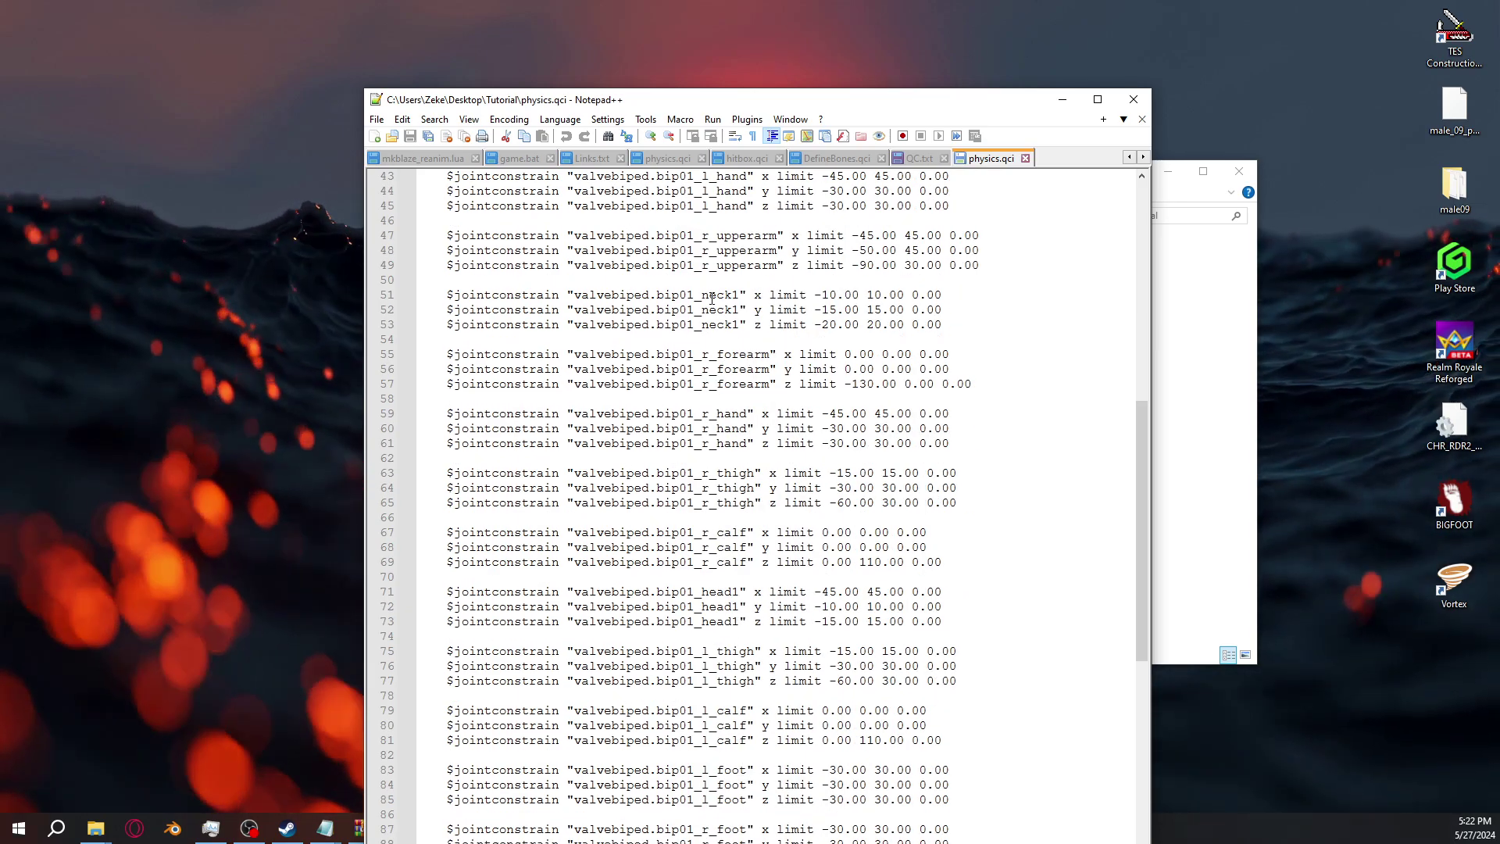
pyautogui.moveTo(899, 503); pyautogui.dragTo(927, 547)
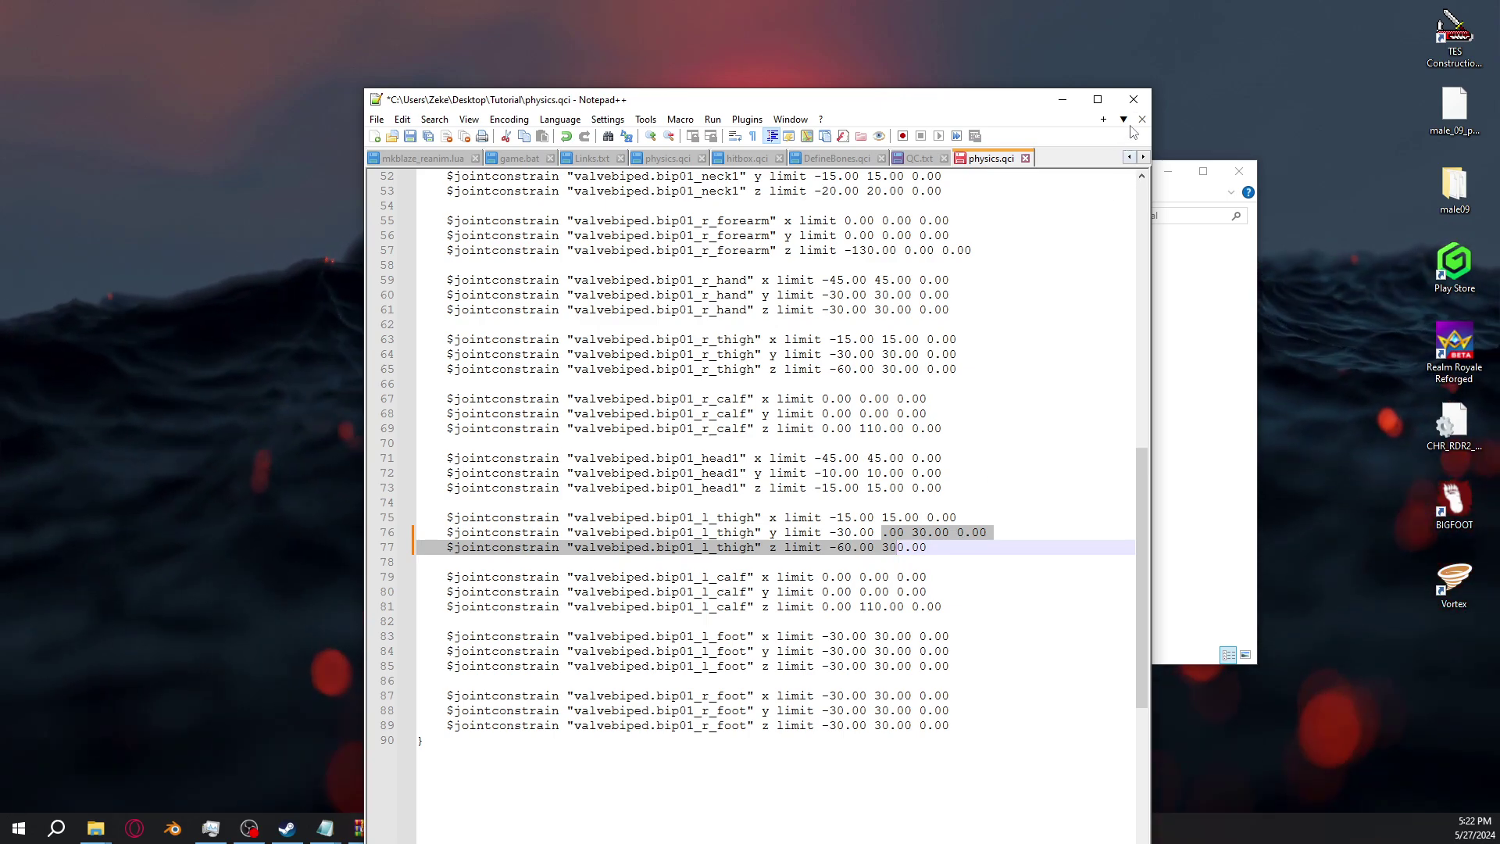
# Close Notepad++, reopen QC.txt from the Tutorial folder, and check its collision joints and physics include lines
pyautogui.click(1134, 102)
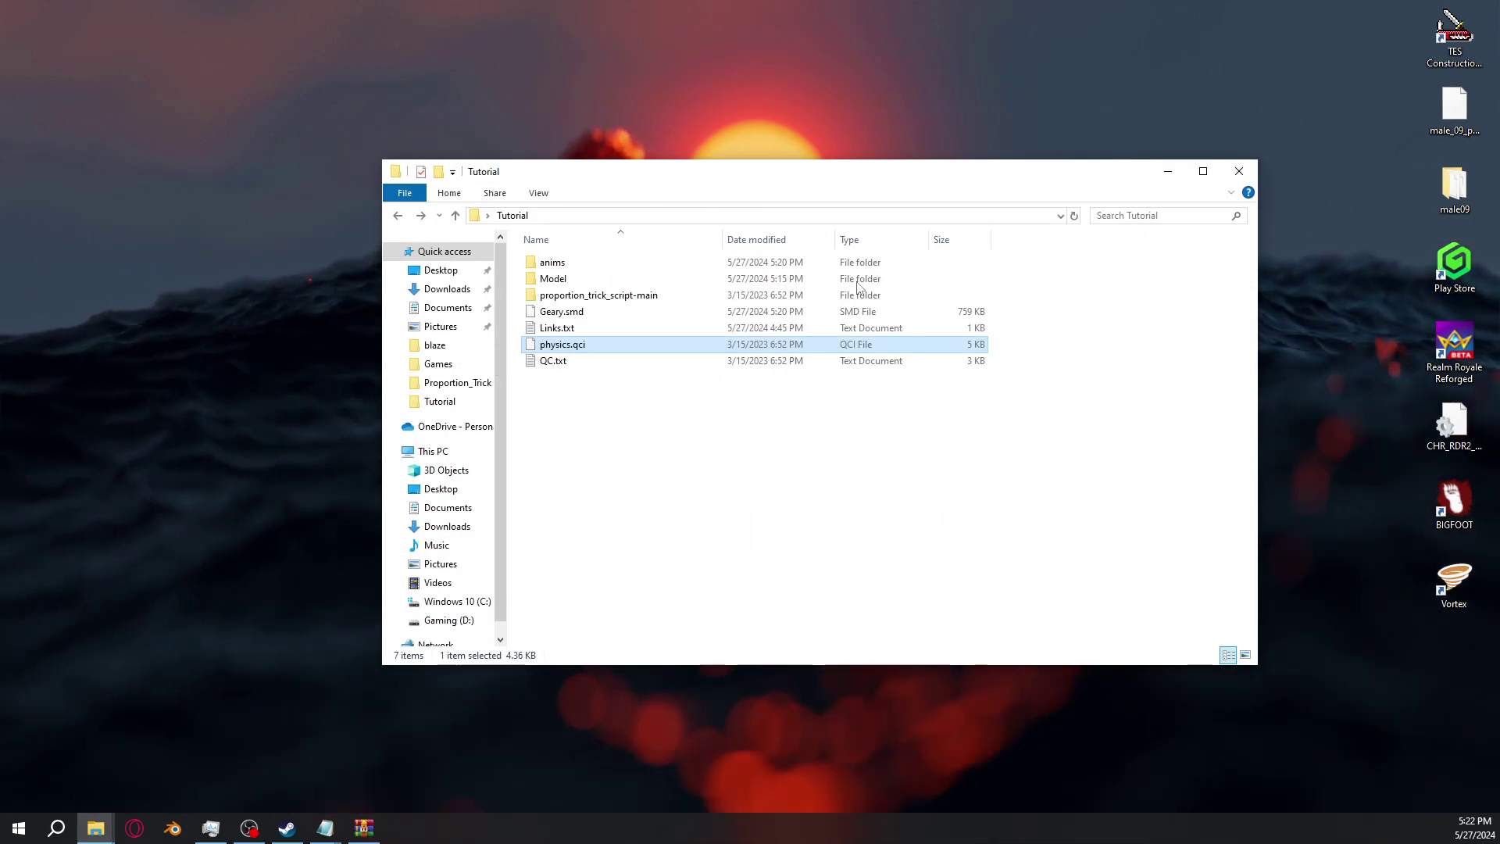
pyautogui.rightClick(579, 364)
pyautogui.click(645, 418)
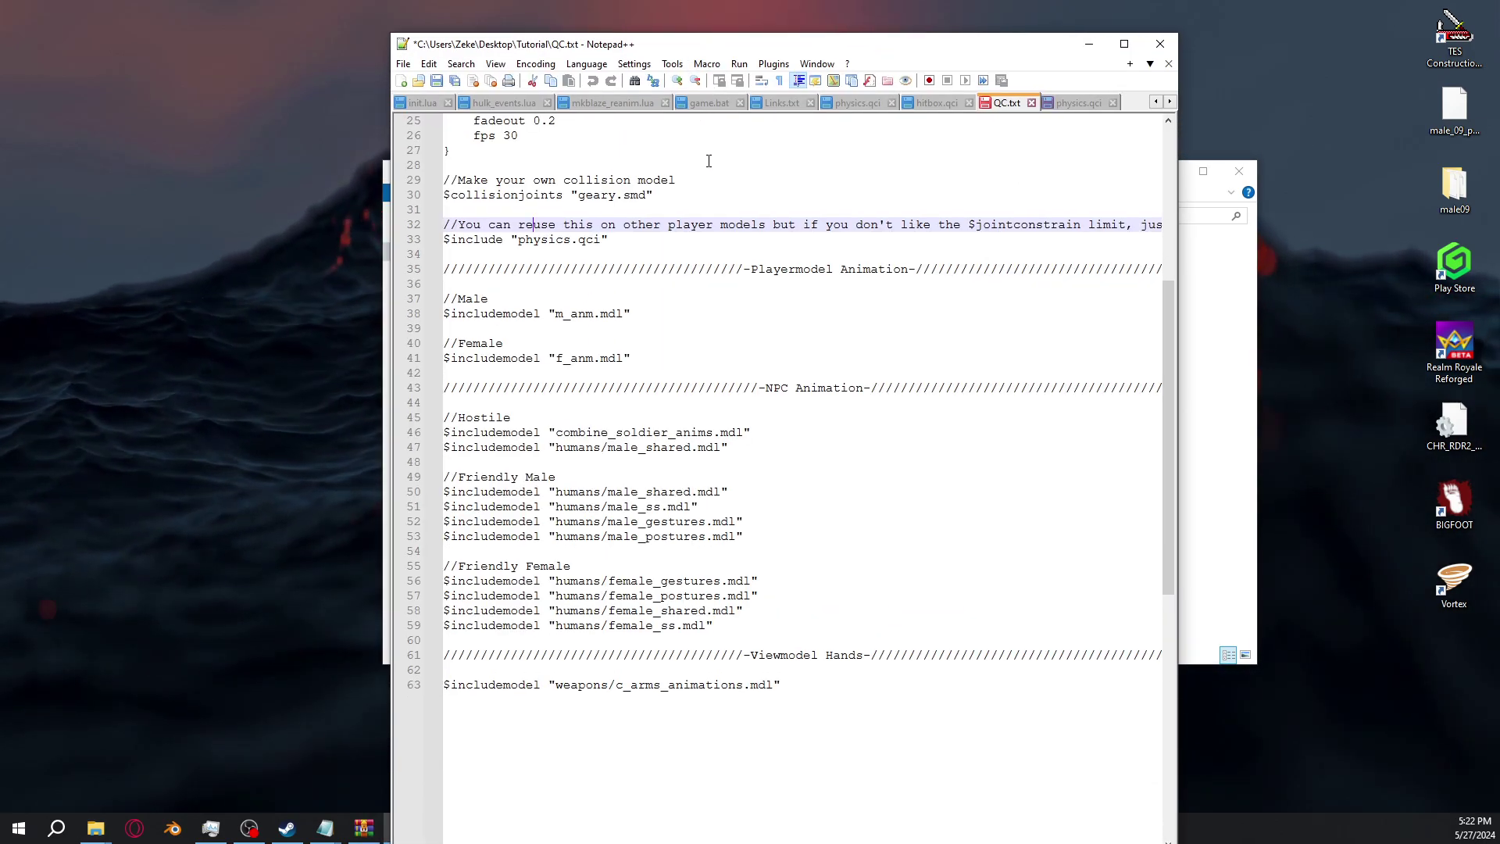
pyautogui.click(561, 195)
pyautogui.click(563, 225)
pyautogui.click(563, 194)
pyautogui.click(549, 239)
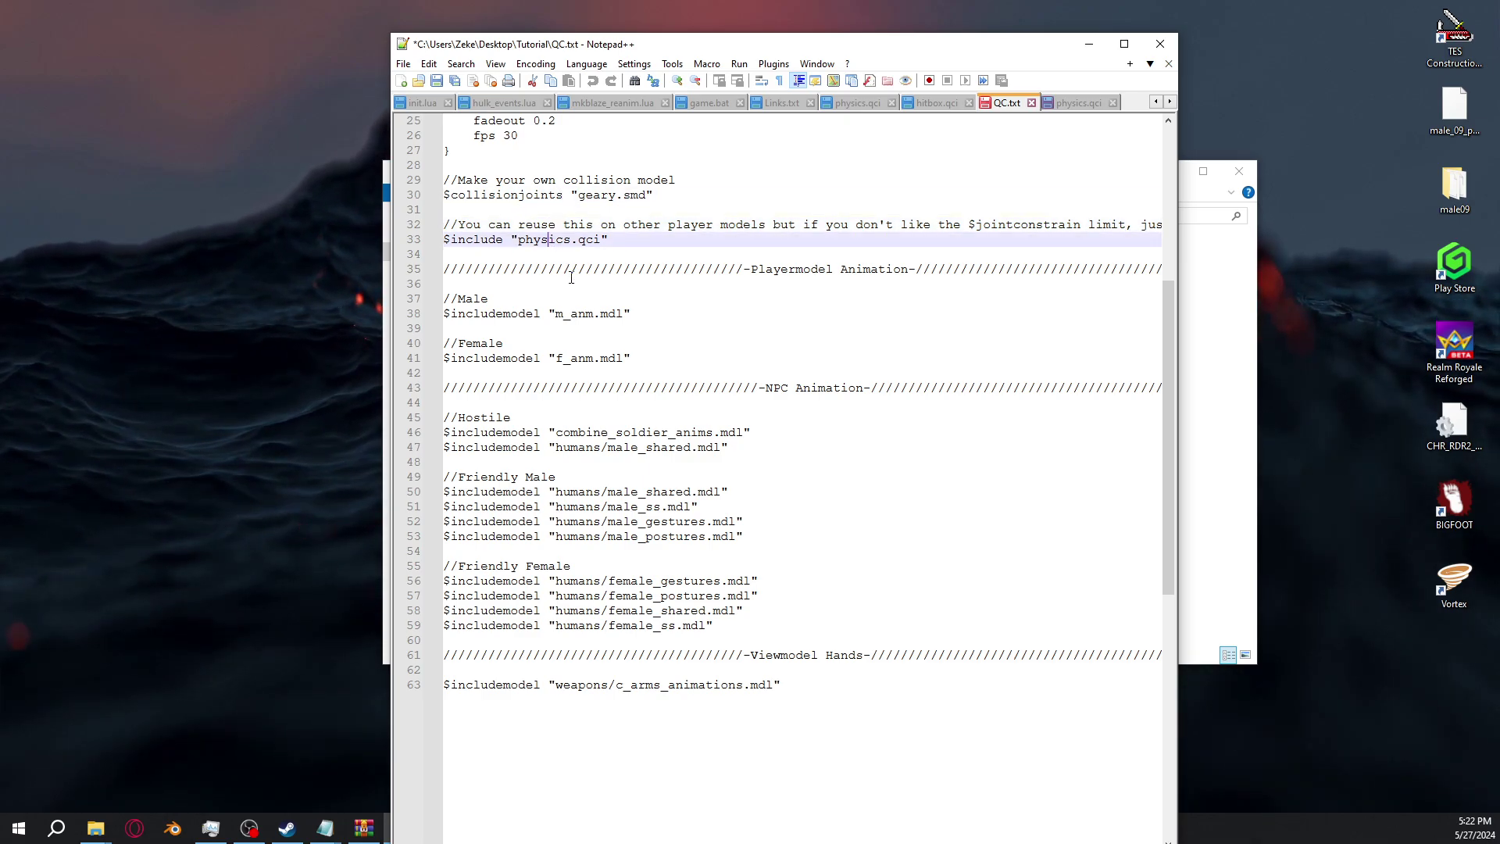
# Delete the Female f_anm.mdl include with its comment and the Playermodel Animation divider line from QC.txt
pyautogui.scroll(-2, 571, 277)
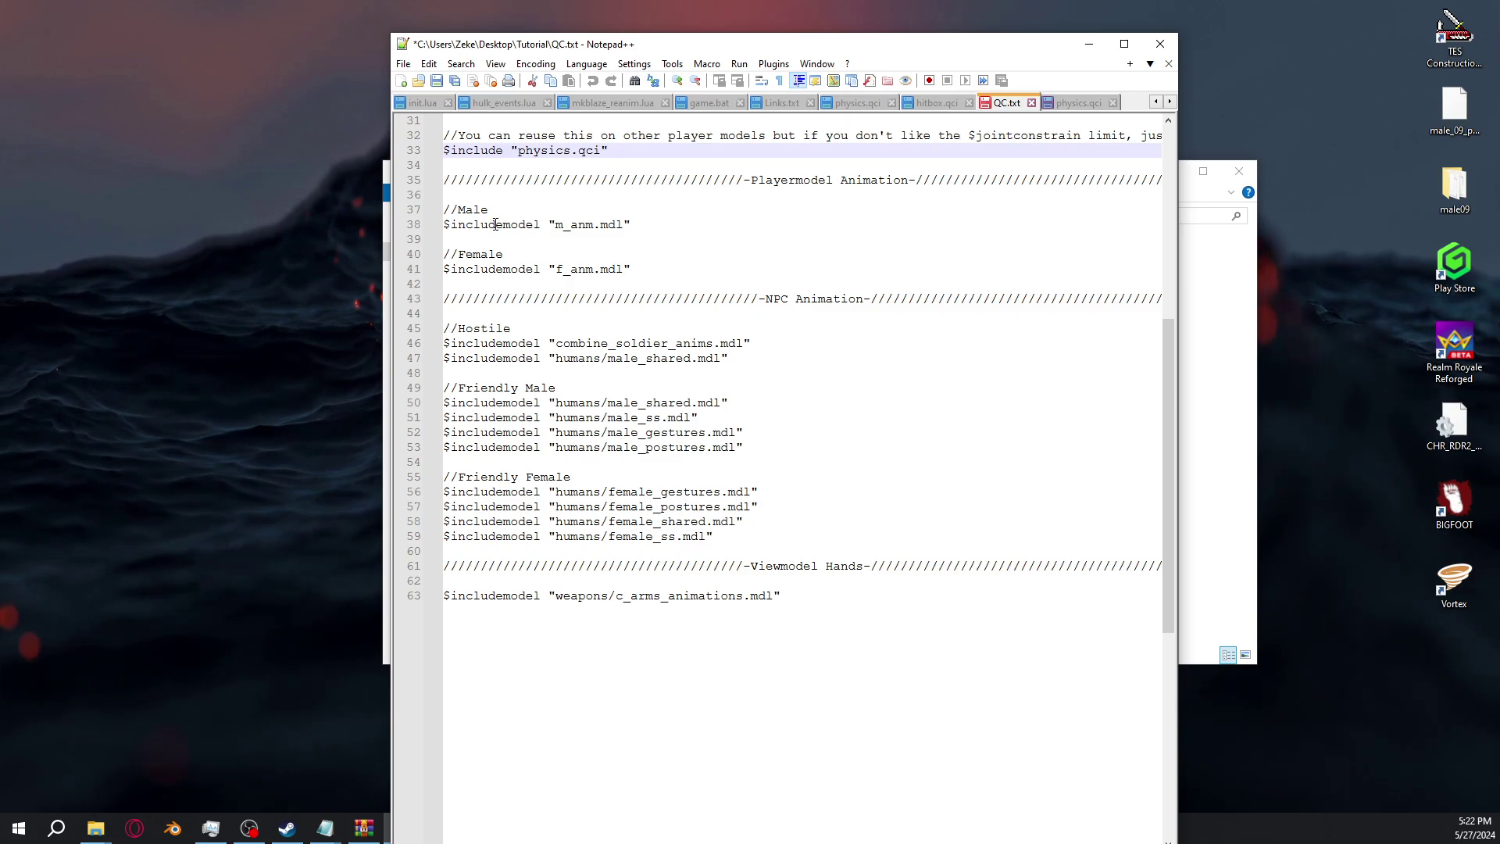
pyautogui.click(438, 184)
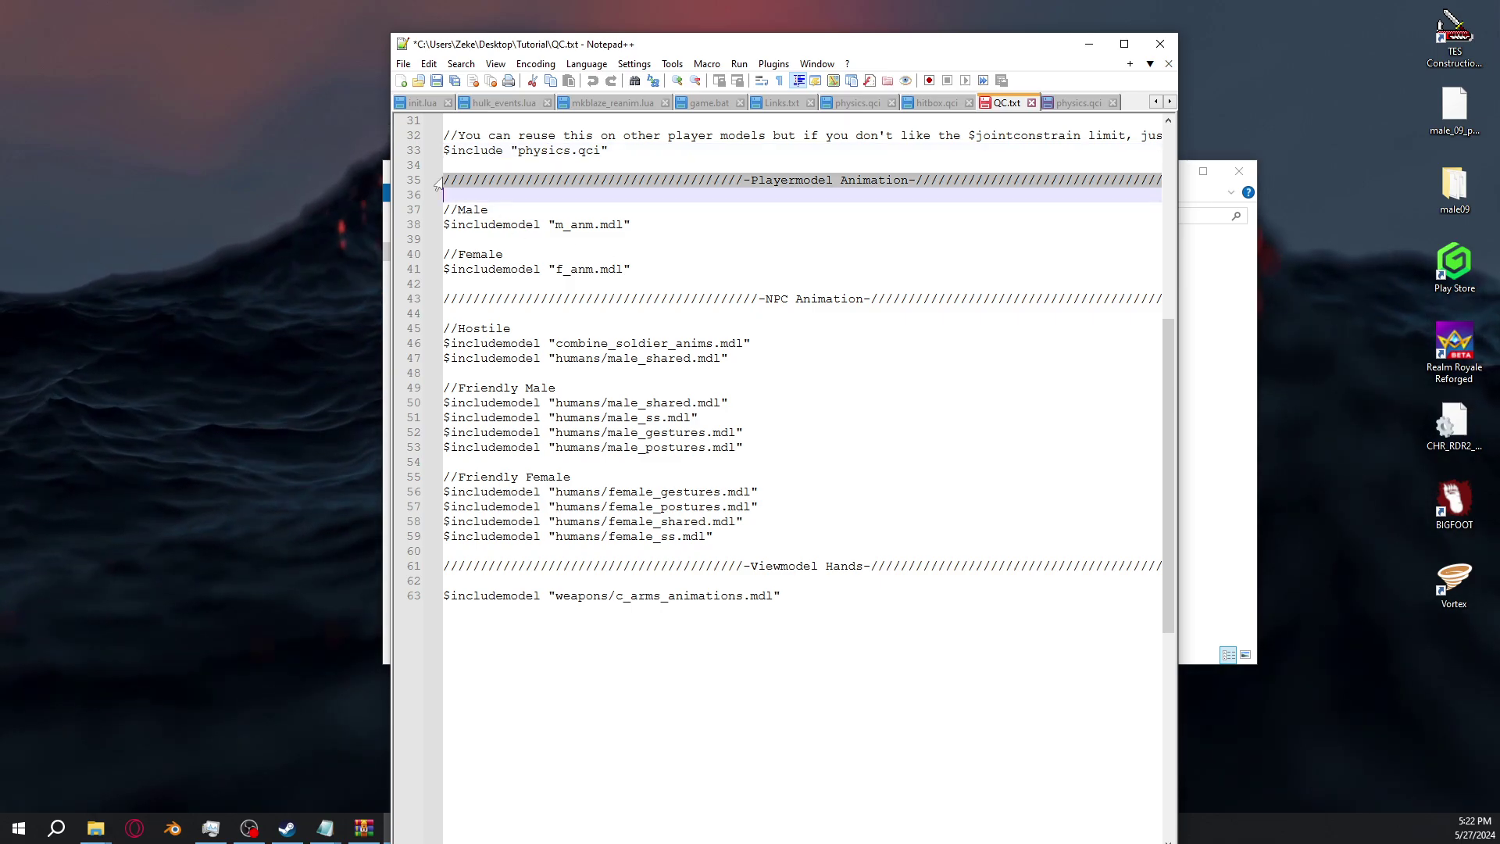
pyautogui.click(532, 216)
pyautogui.moveTo(631, 269); pyautogui.dragTo(440, 254)
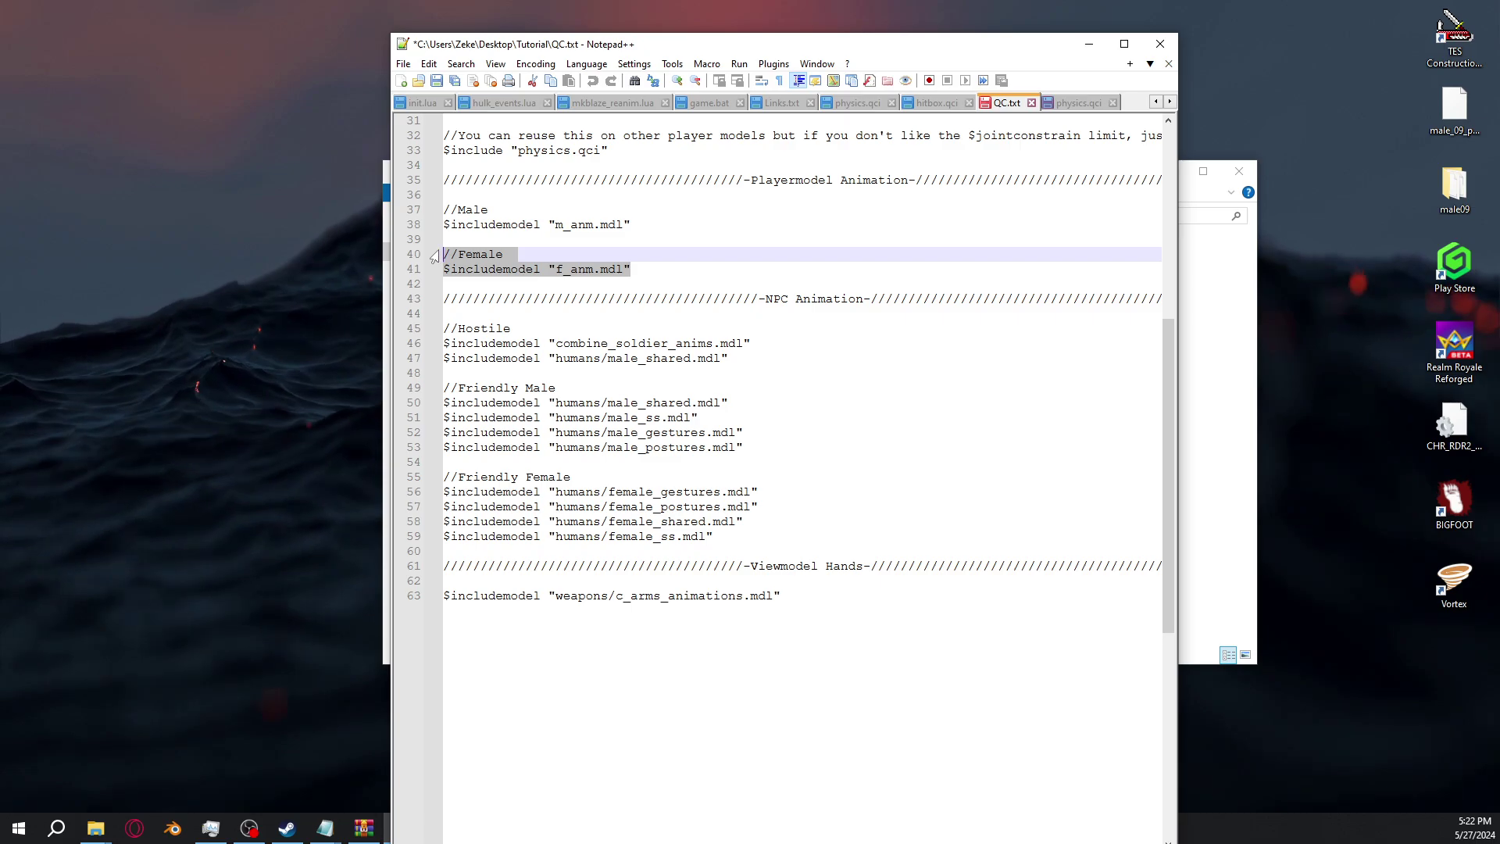
pyautogui.press('Delete')
pyautogui.moveTo(442, 181); pyautogui.dragTo(1206, 192)
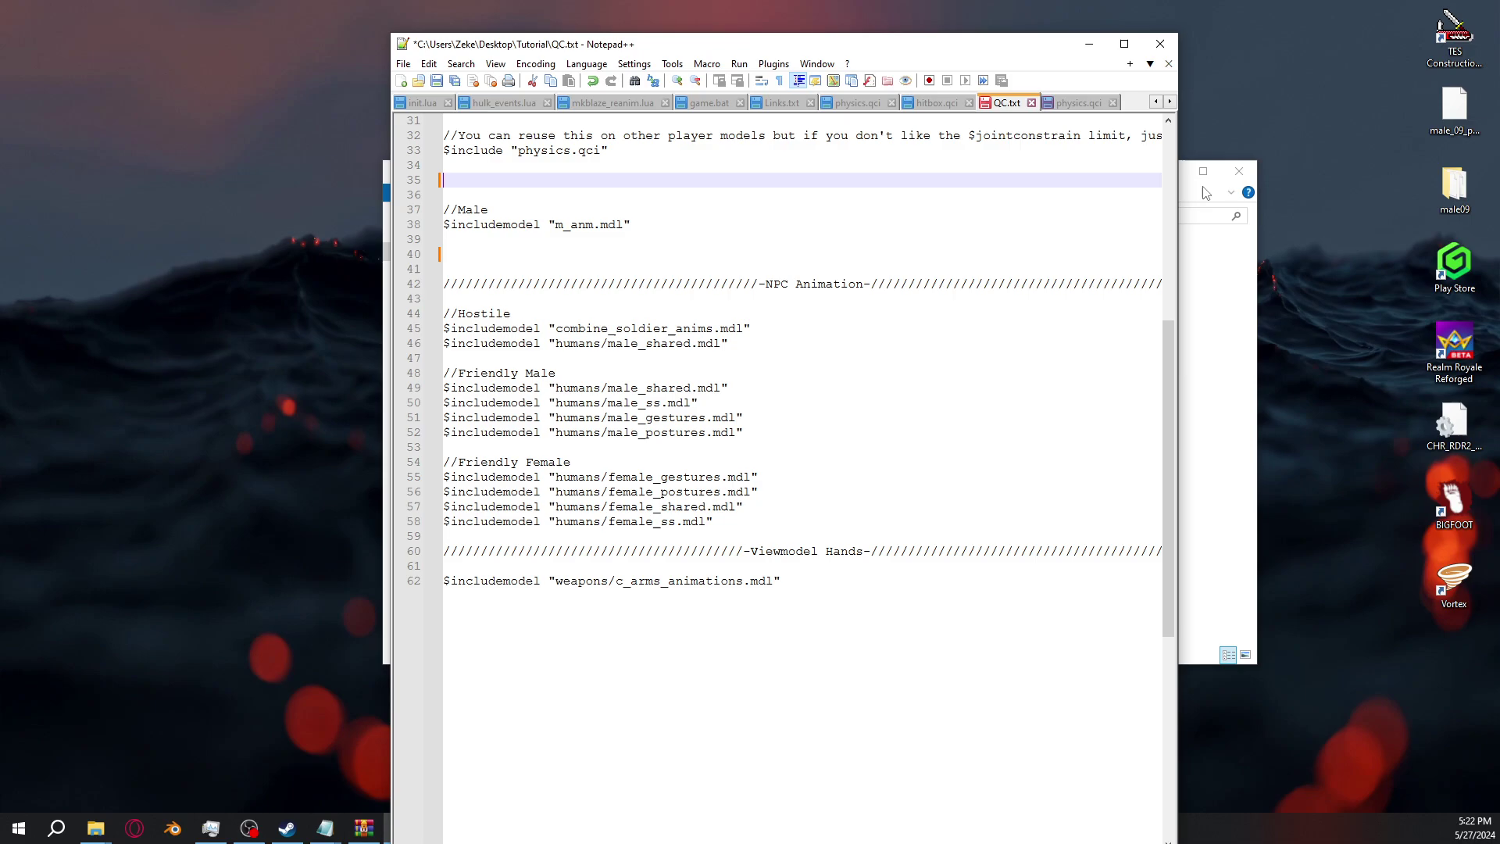
pyautogui.press('BackSpace')
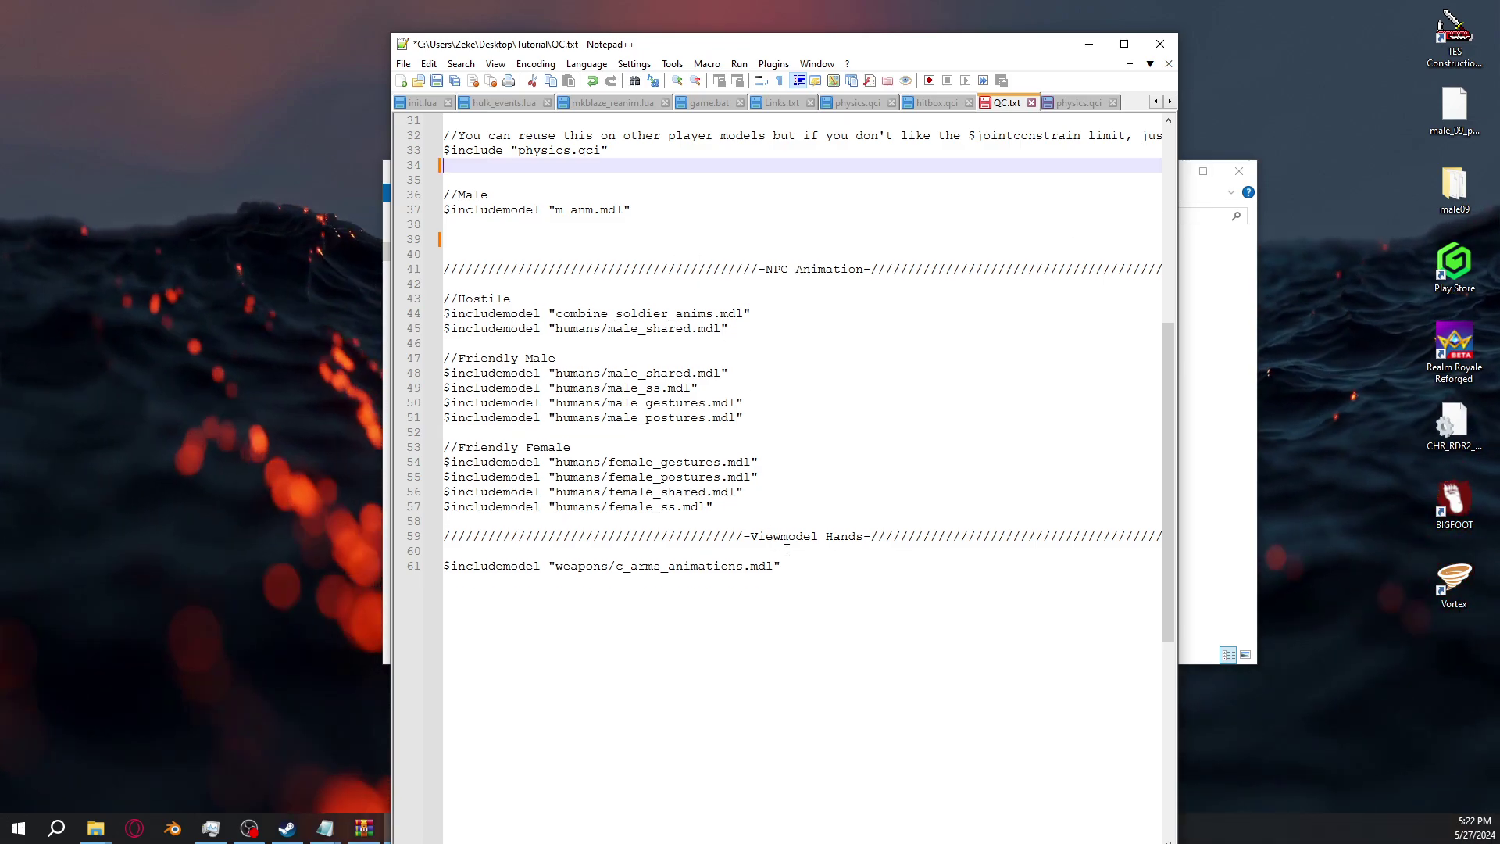
# Examine the Hostile, Friendly Male and Friendly Female $includemodel groups under the NPC Animation divider in QC.txt
pyautogui.click(806, 578)
pyautogui.click(748, 329)
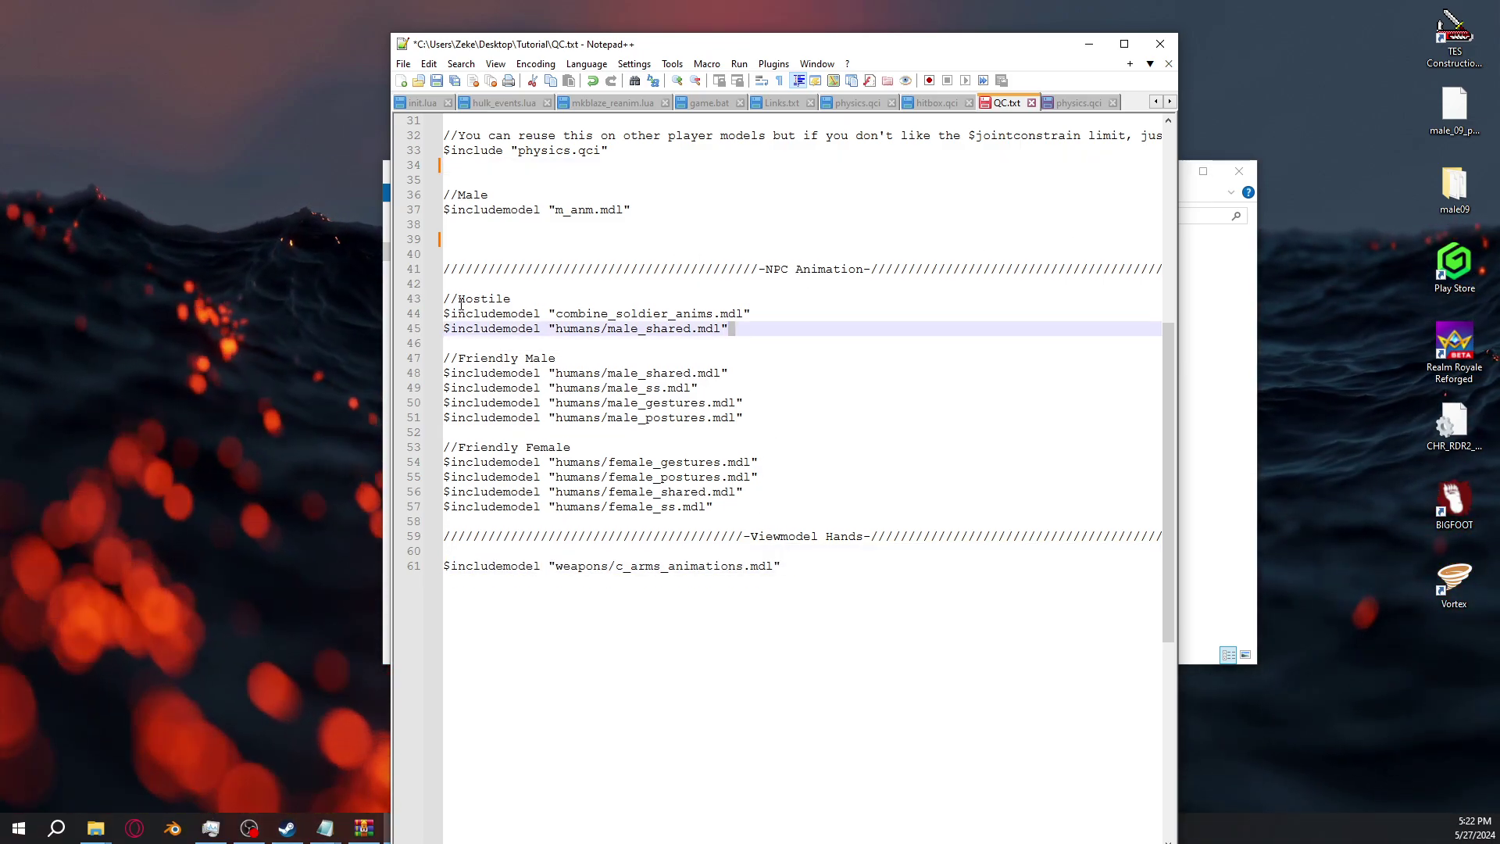
pyautogui.moveTo(455, 291); pyautogui.dragTo(660, 479)
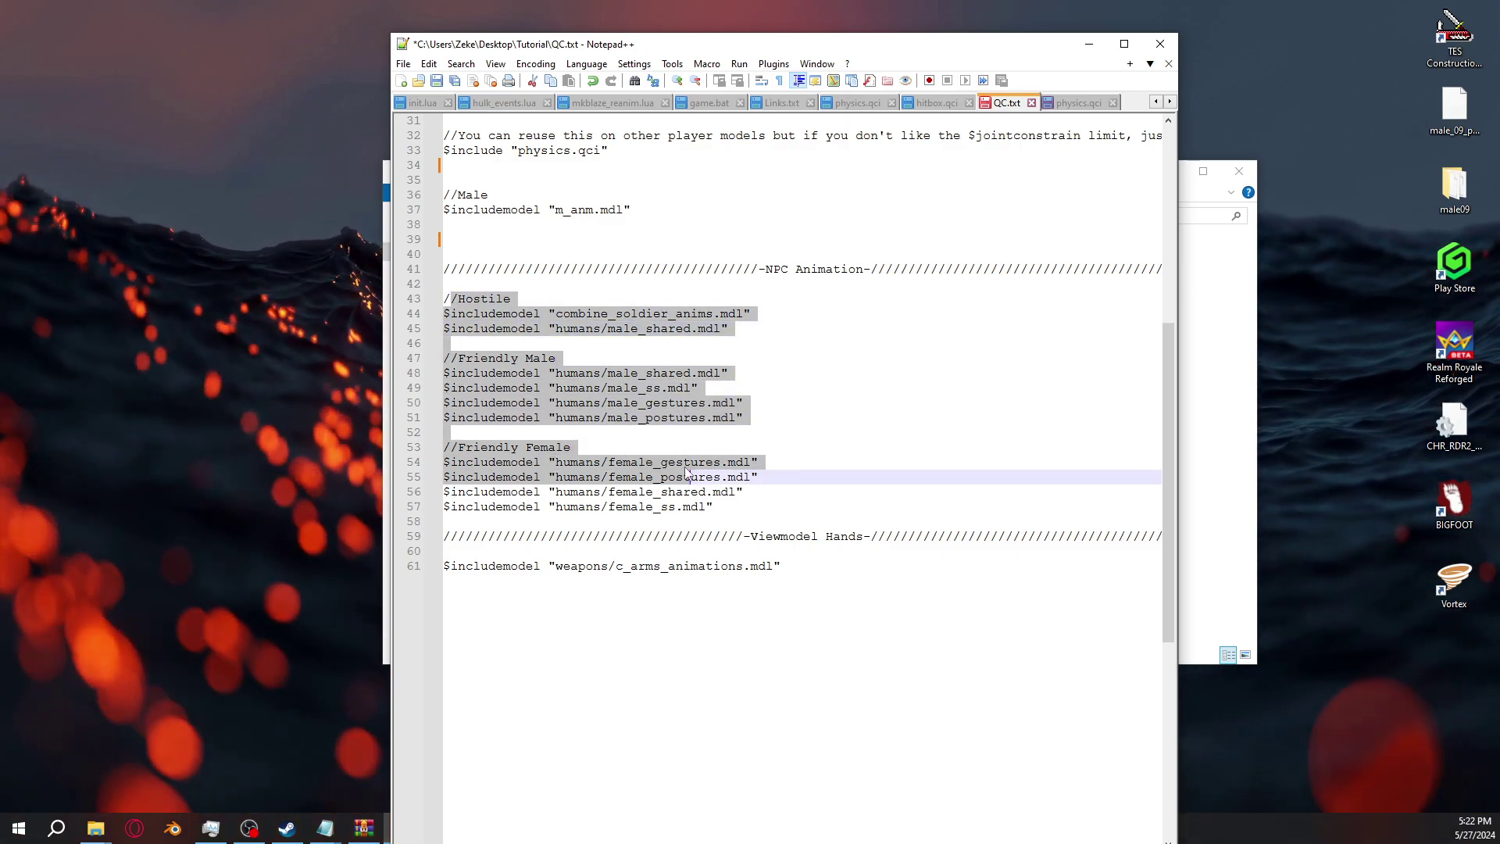
pyautogui.doubleClick(686, 465)
pyautogui.click(699, 404)
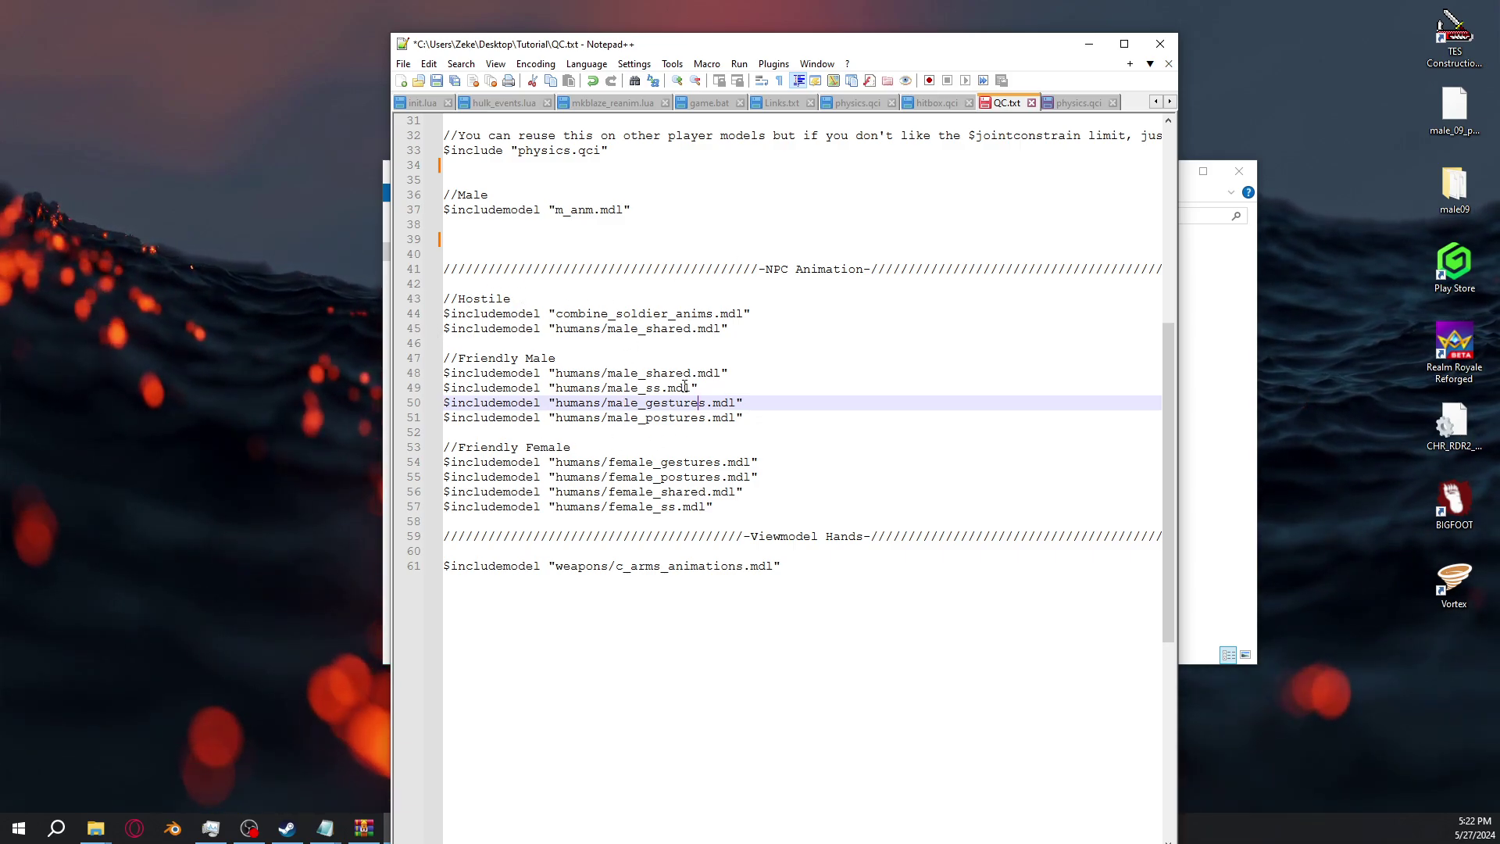
pyautogui.moveTo(747, 418); pyautogui.dragTo(487, 294)
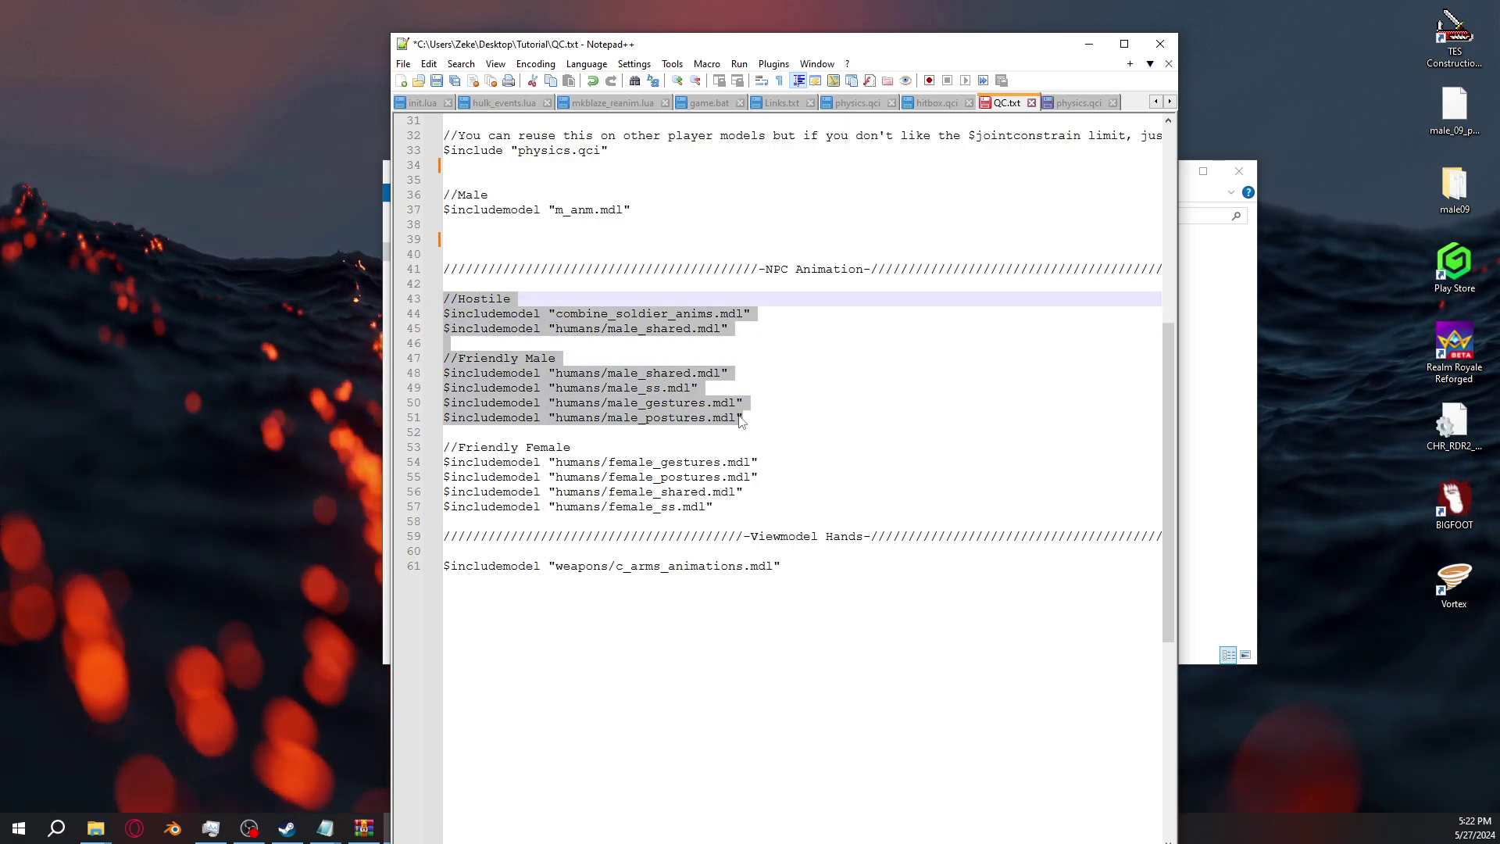
pyautogui.moveTo(453, 521); pyautogui.dragTo(444, 449)
pyautogui.click(719, 328)
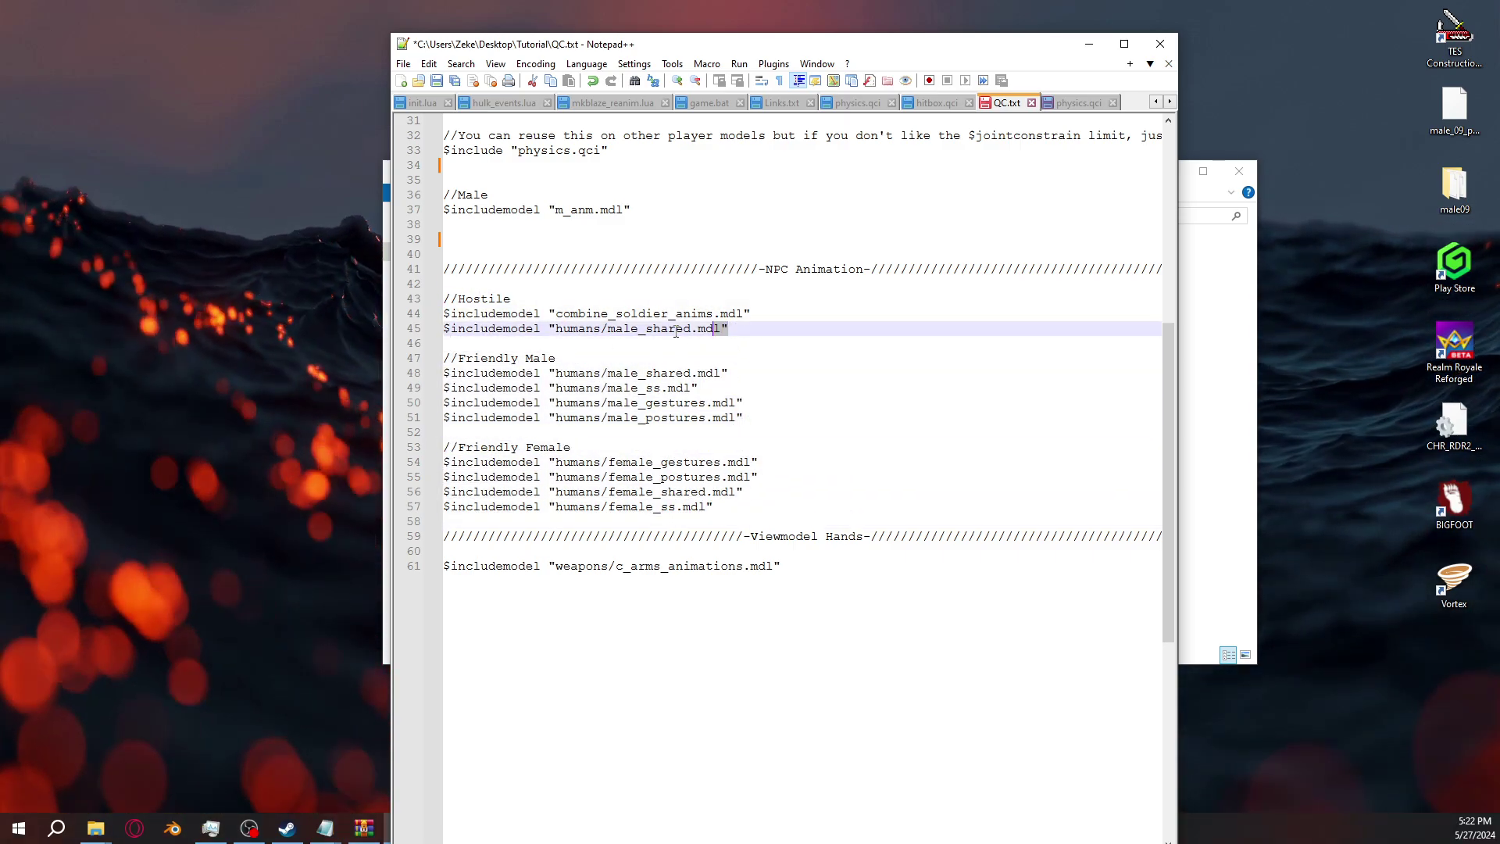
pyautogui.moveTo(676, 332); pyautogui.dragTo(444, 298)
pyautogui.click(763, 332)
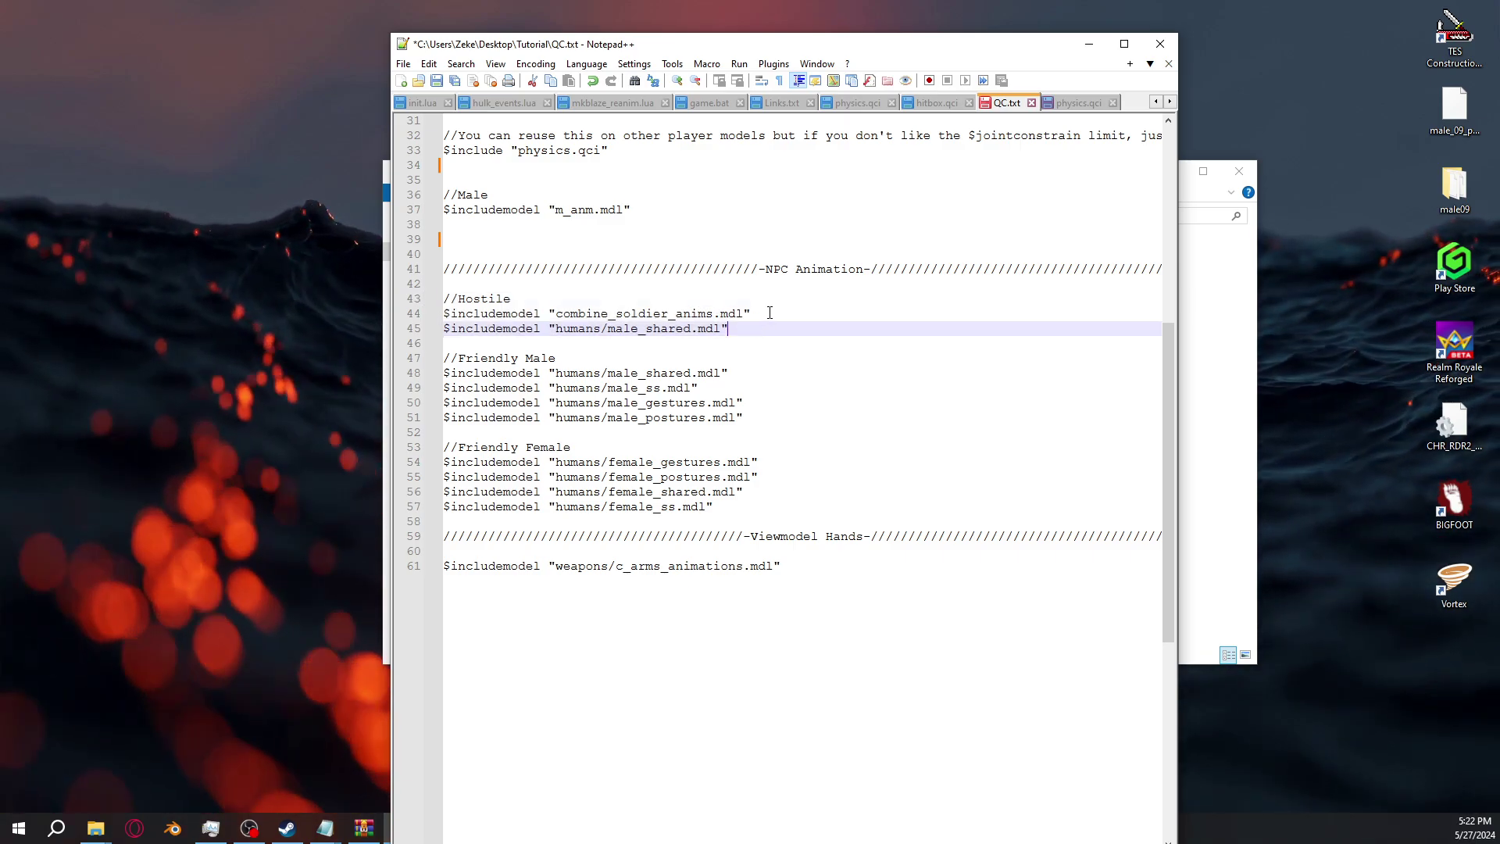
pyautogui.moveTo(770, 313); pyautogui.dragTo(631, 313)
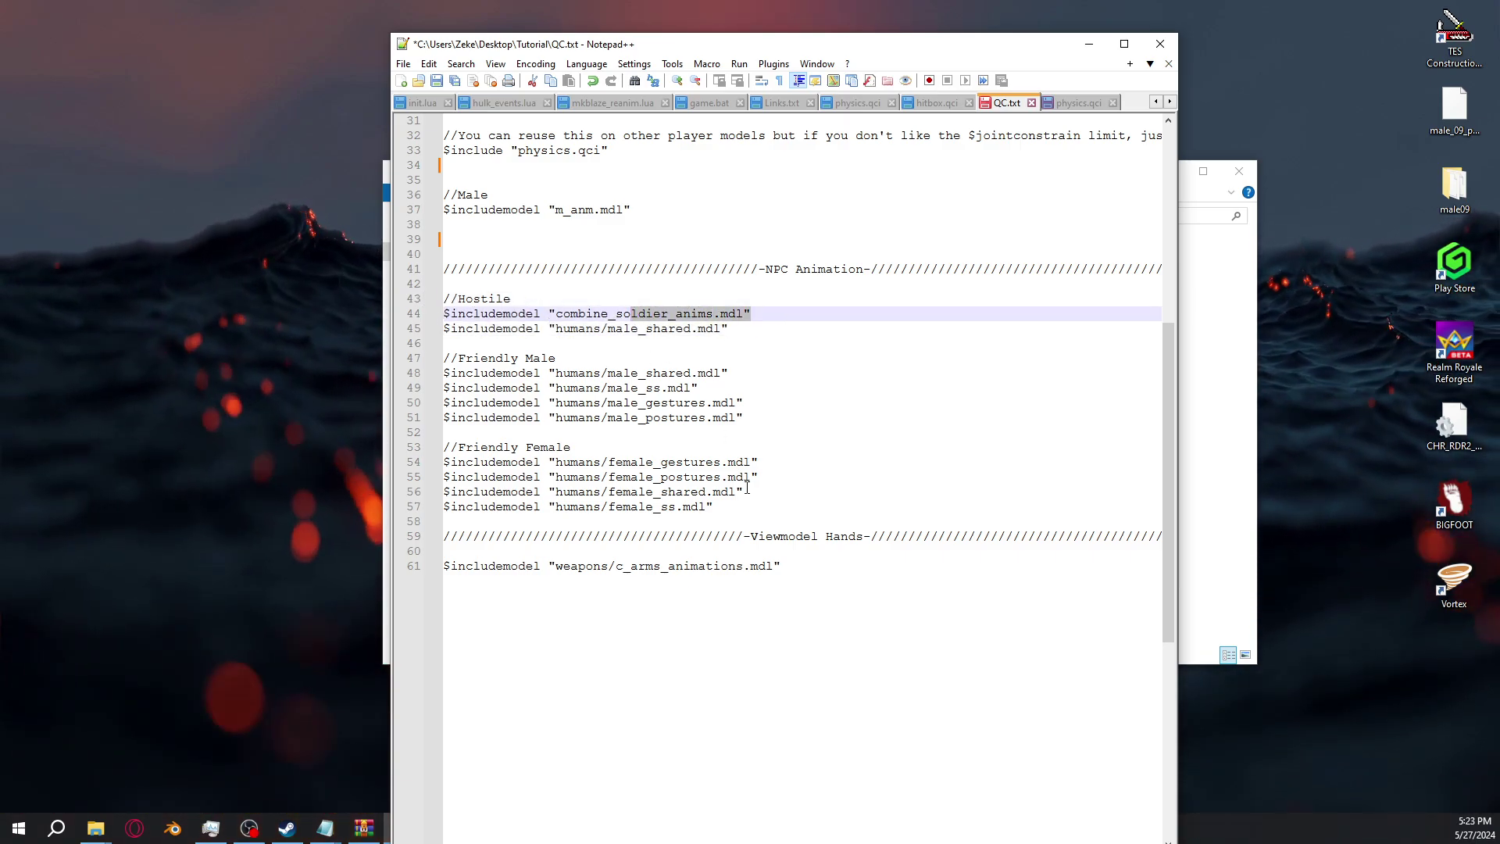
pyautogui.moveTo(453, 522); pyautogui.dragTo(443, 449)
pyautogui.click(789, 368)
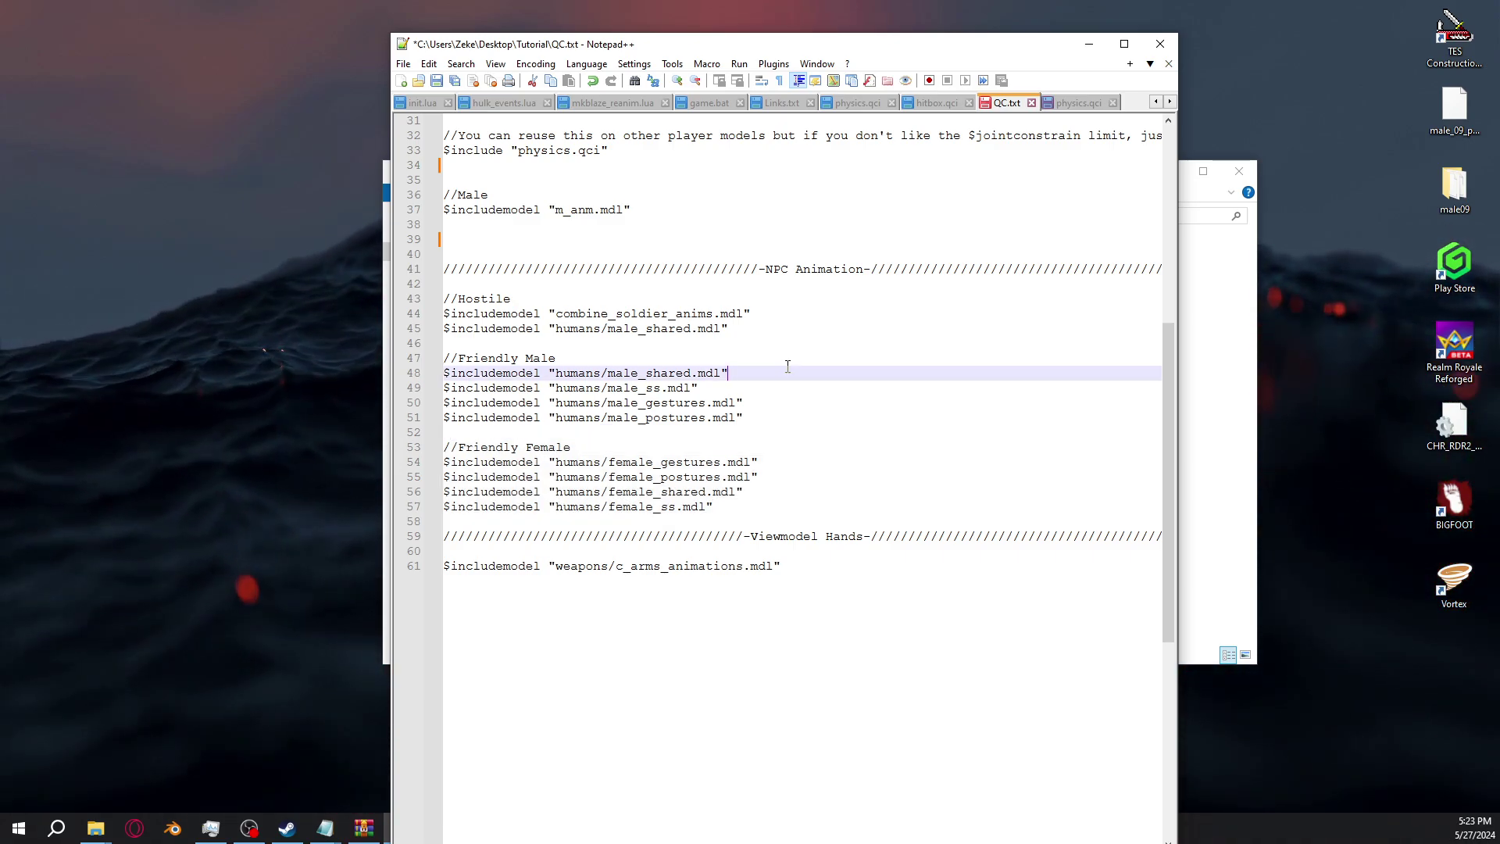
# Delete the NPC Animation and Viewmodel Hands sections, including their dividers and all their $includemodel lines, from the end of QC.txt
pyautogui.click(793, 561)
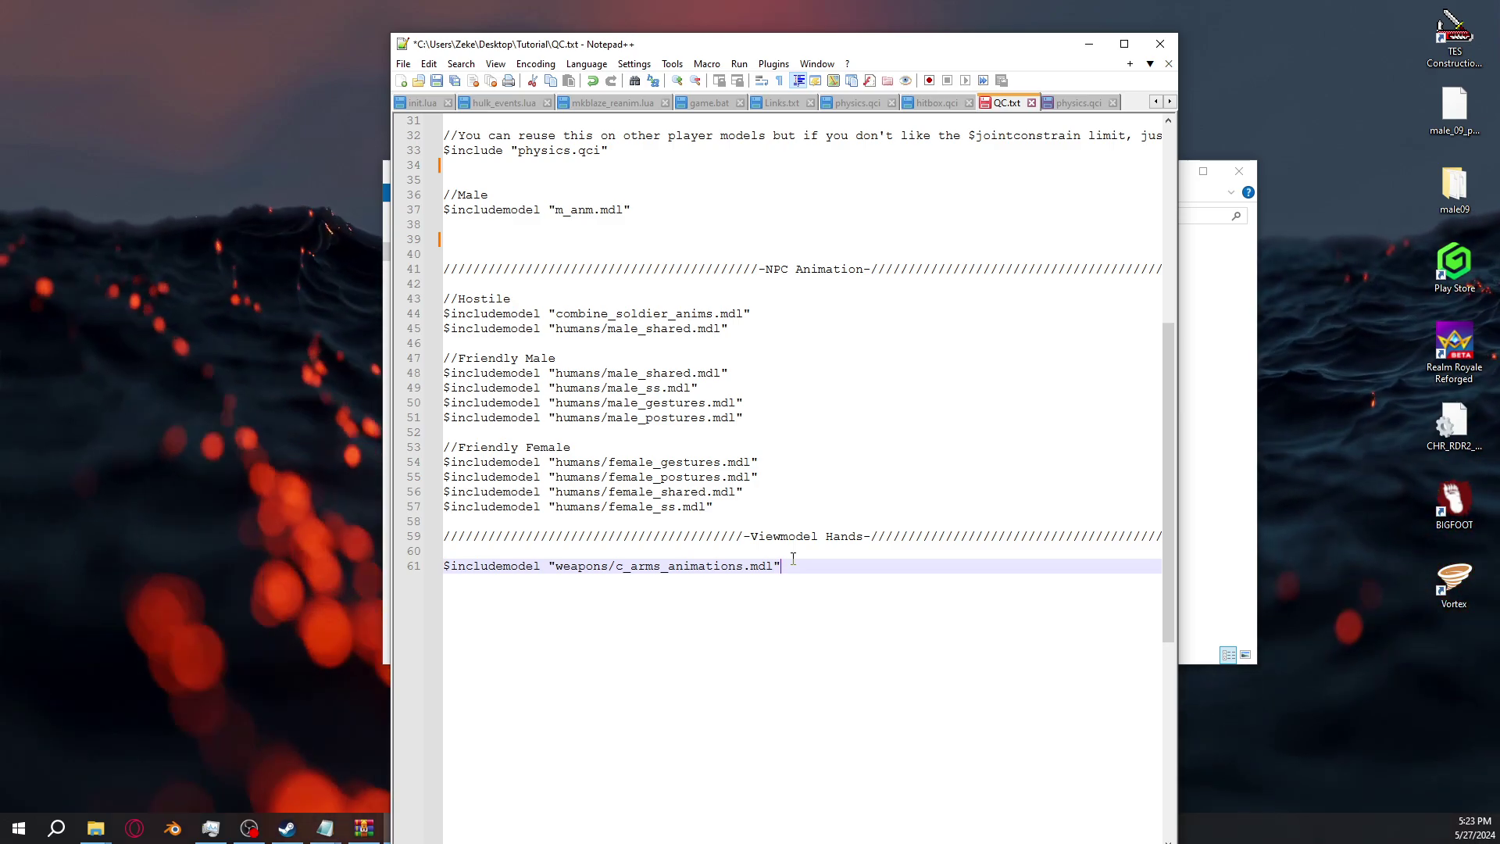
pyautogui.click(794, 557)
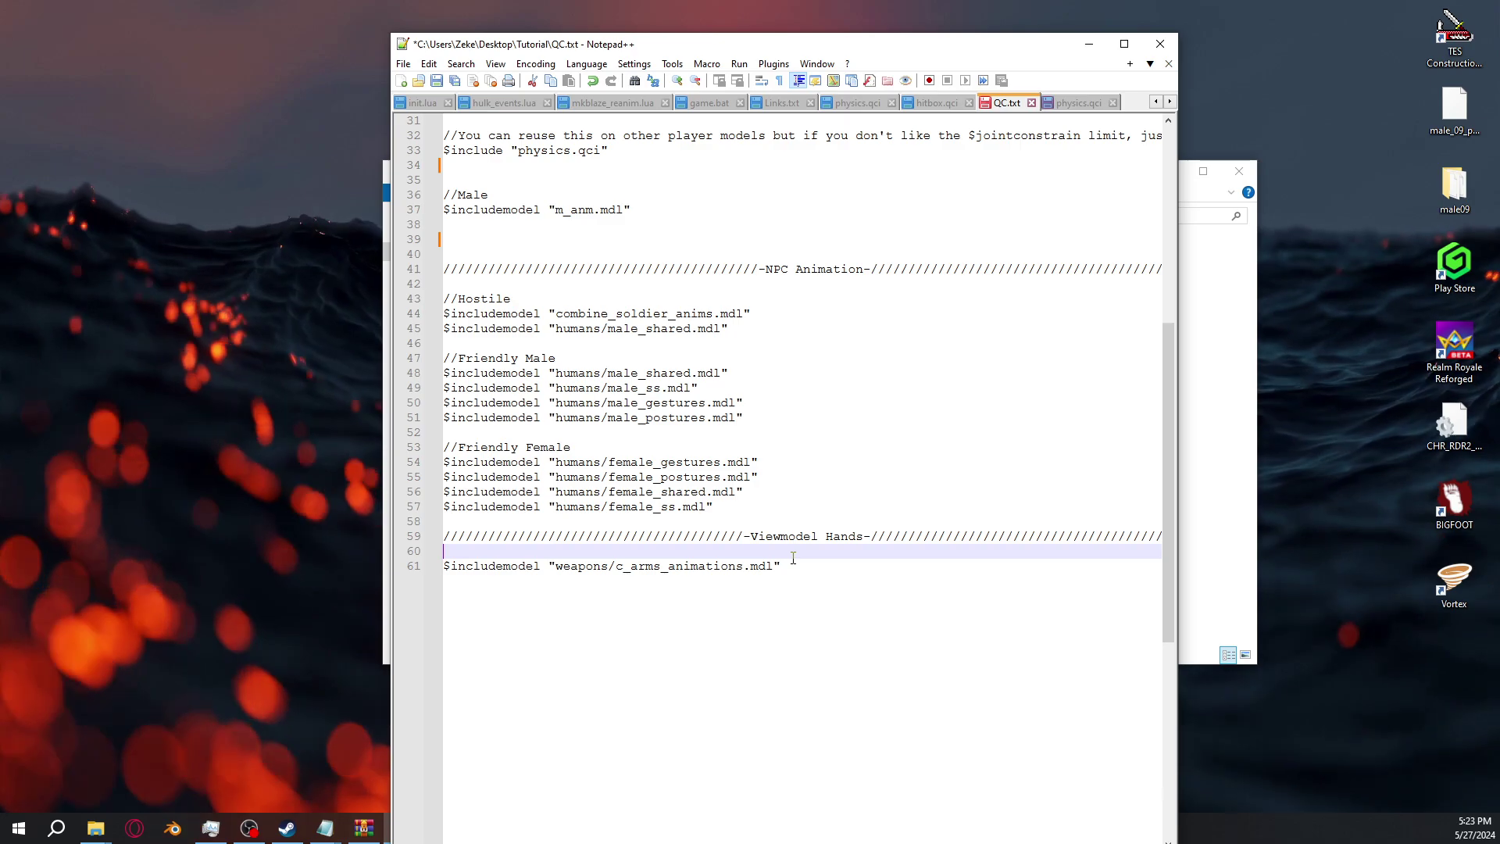
pyautogui.press('Down')
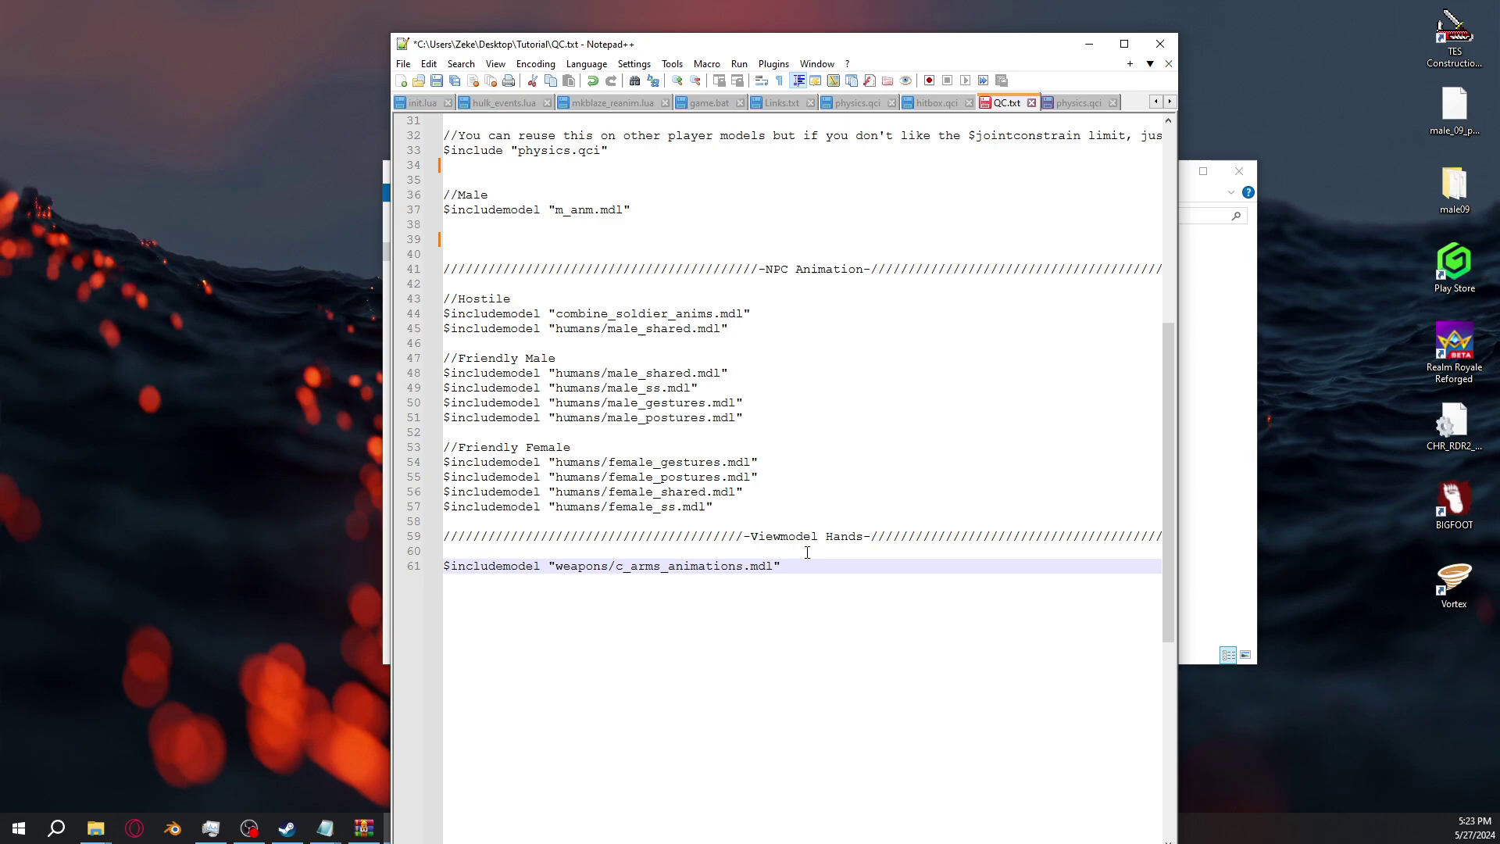
pyautogui.click(807, 553)
pyautogui.click(747, 514)
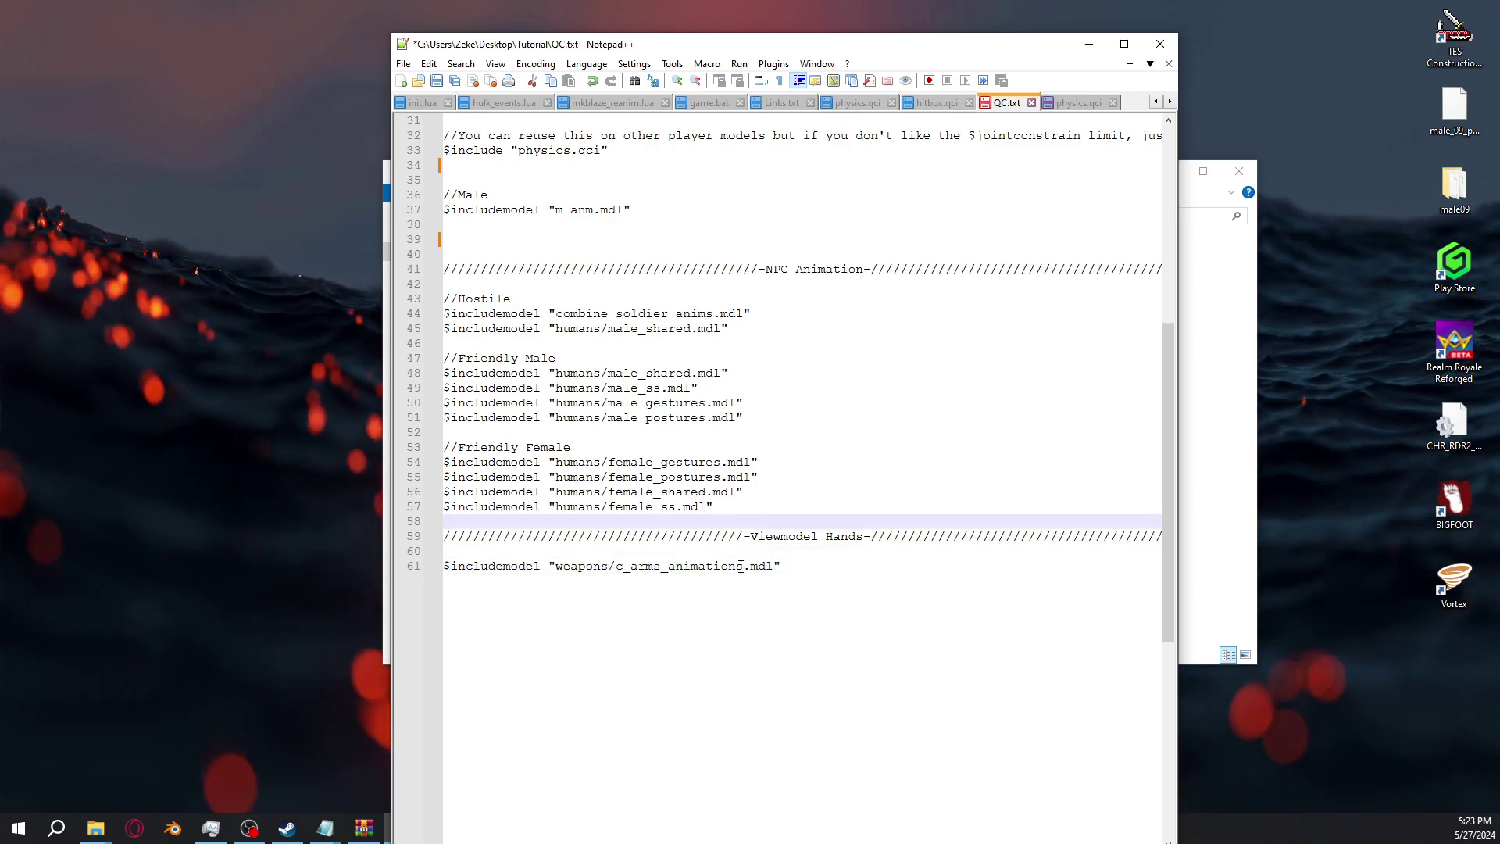
pyautogui.moveTo(783, 565); pyautogui.dragTo(408, 273)
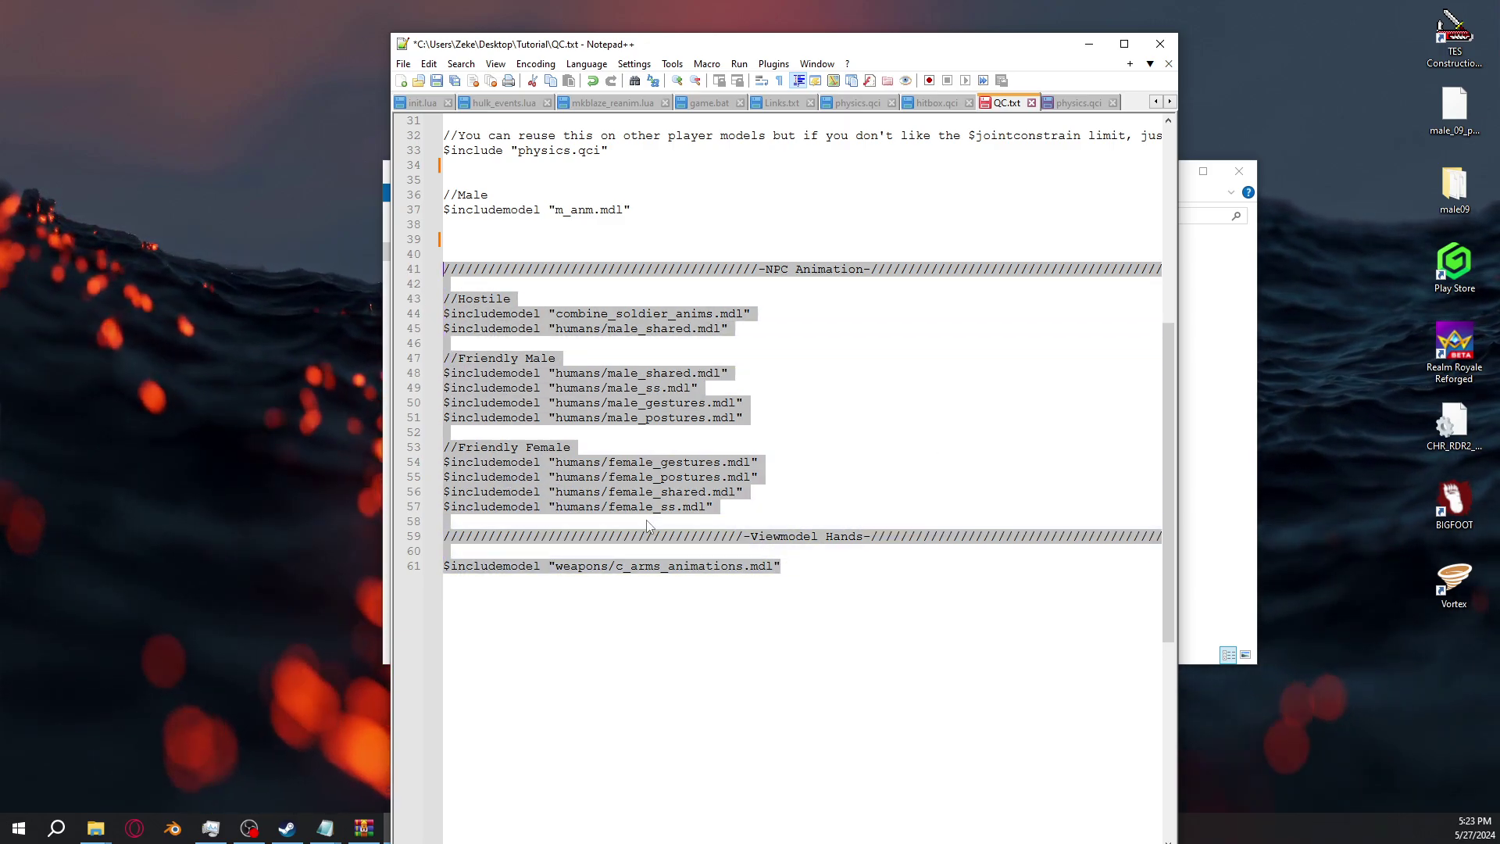
pyautogui.press('Delete')
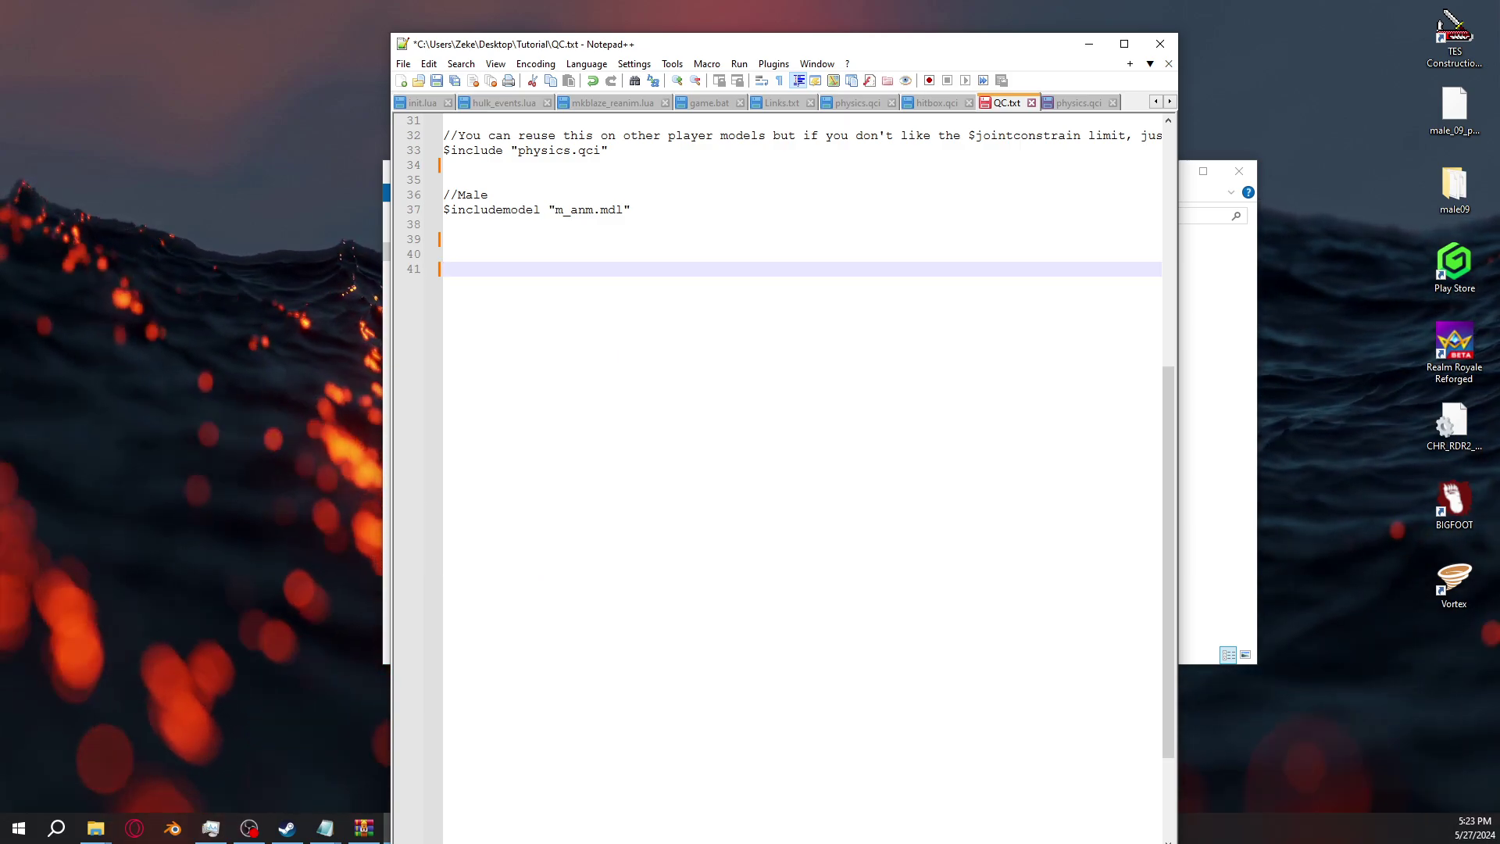
pyautogui.press('BackSpace')
# Delete the comments about foot height, foot rotation and the copied post above the $ikautoplaylock lines
pyautogui.scroll(6, 706, 272)
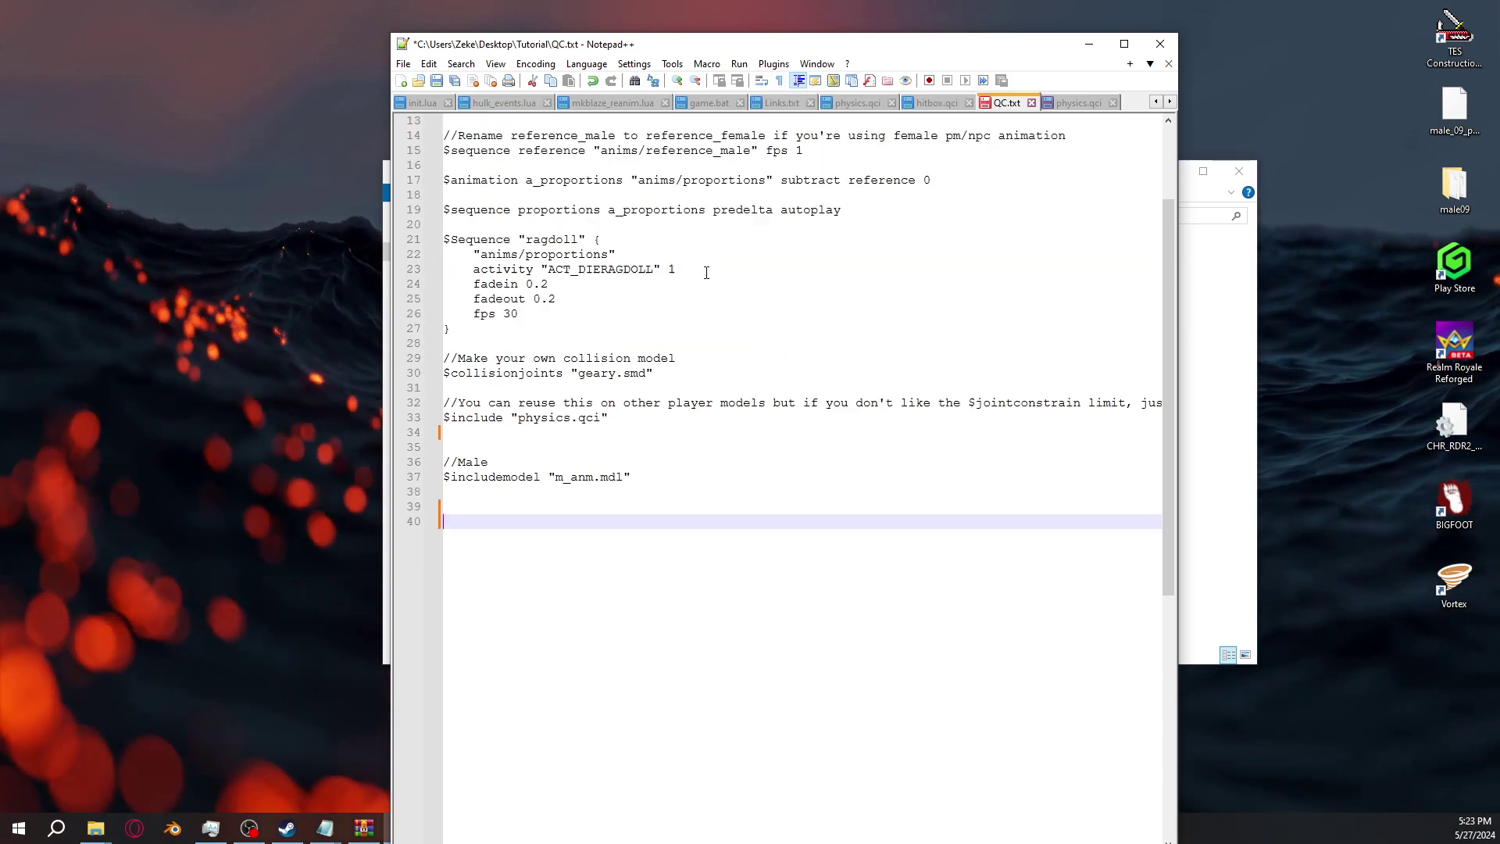
pyautogui.scroll(4, 707, 272)
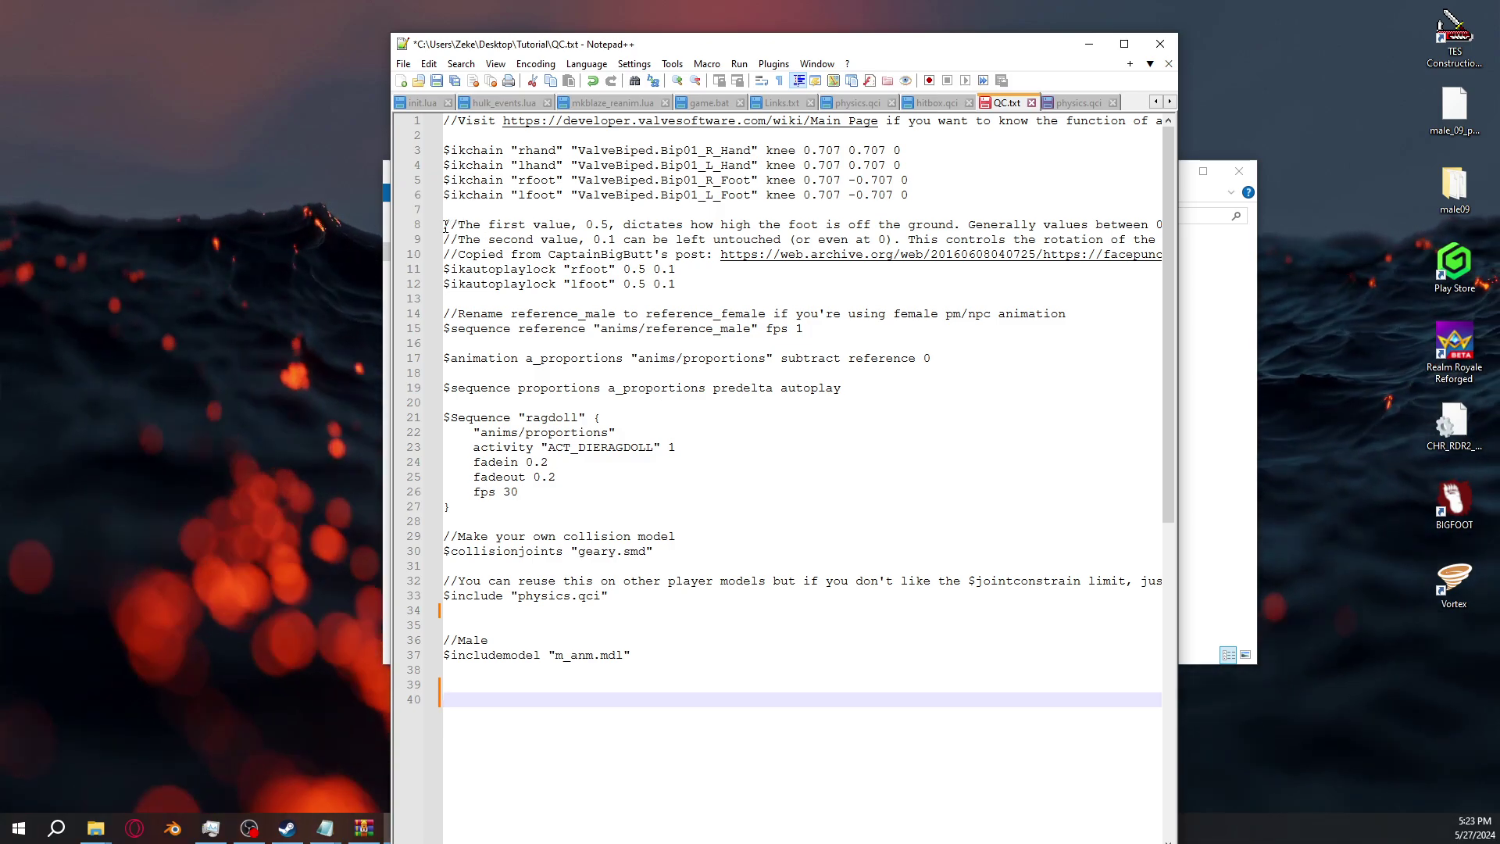
pyautogui.moveTo(445, 227); pyautogui.dragTo(1190, 246)
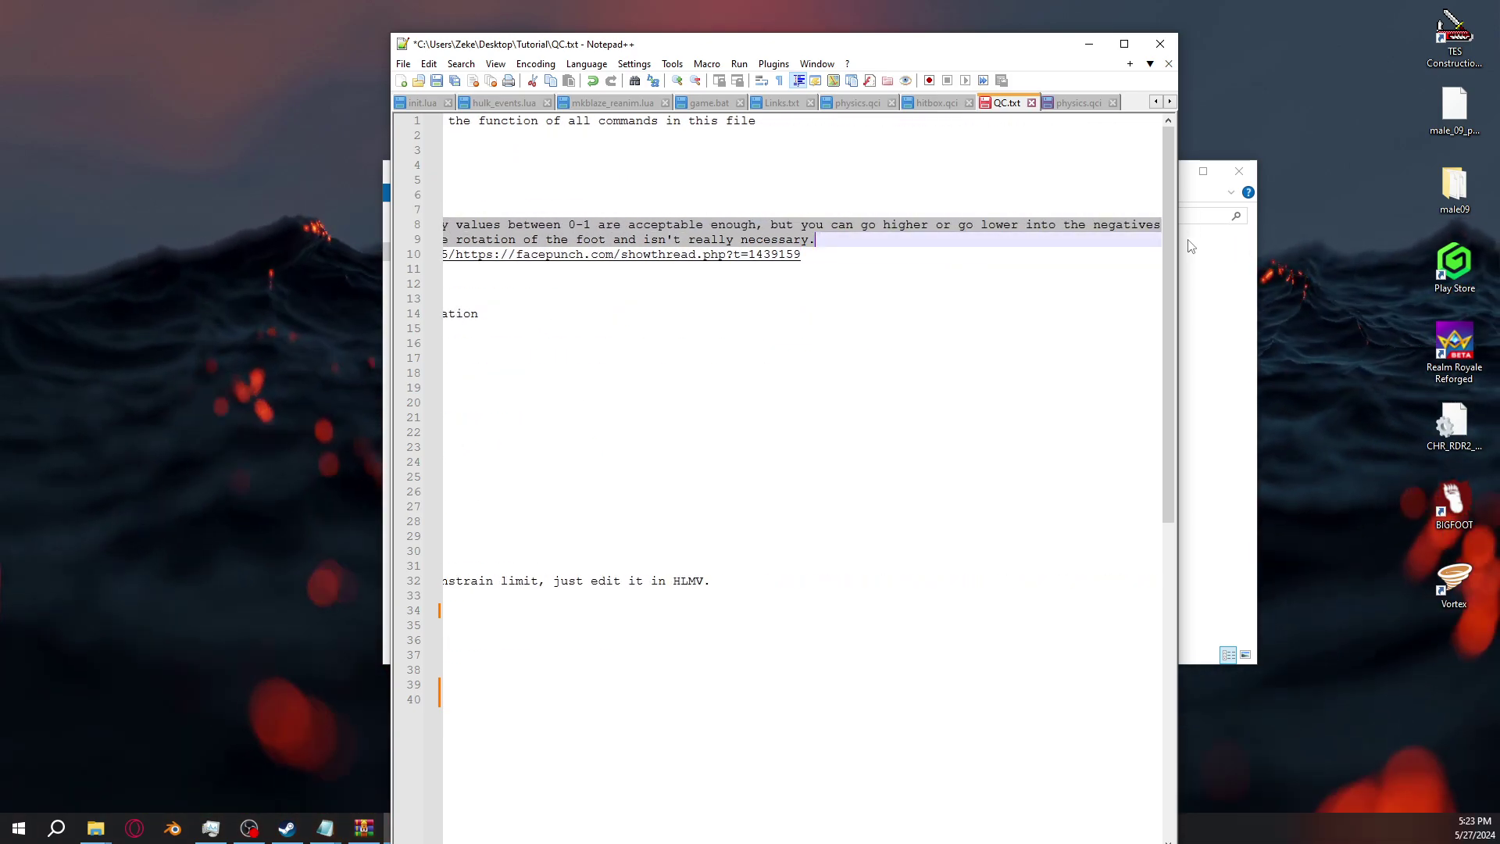
pyautogui.press('Delete')
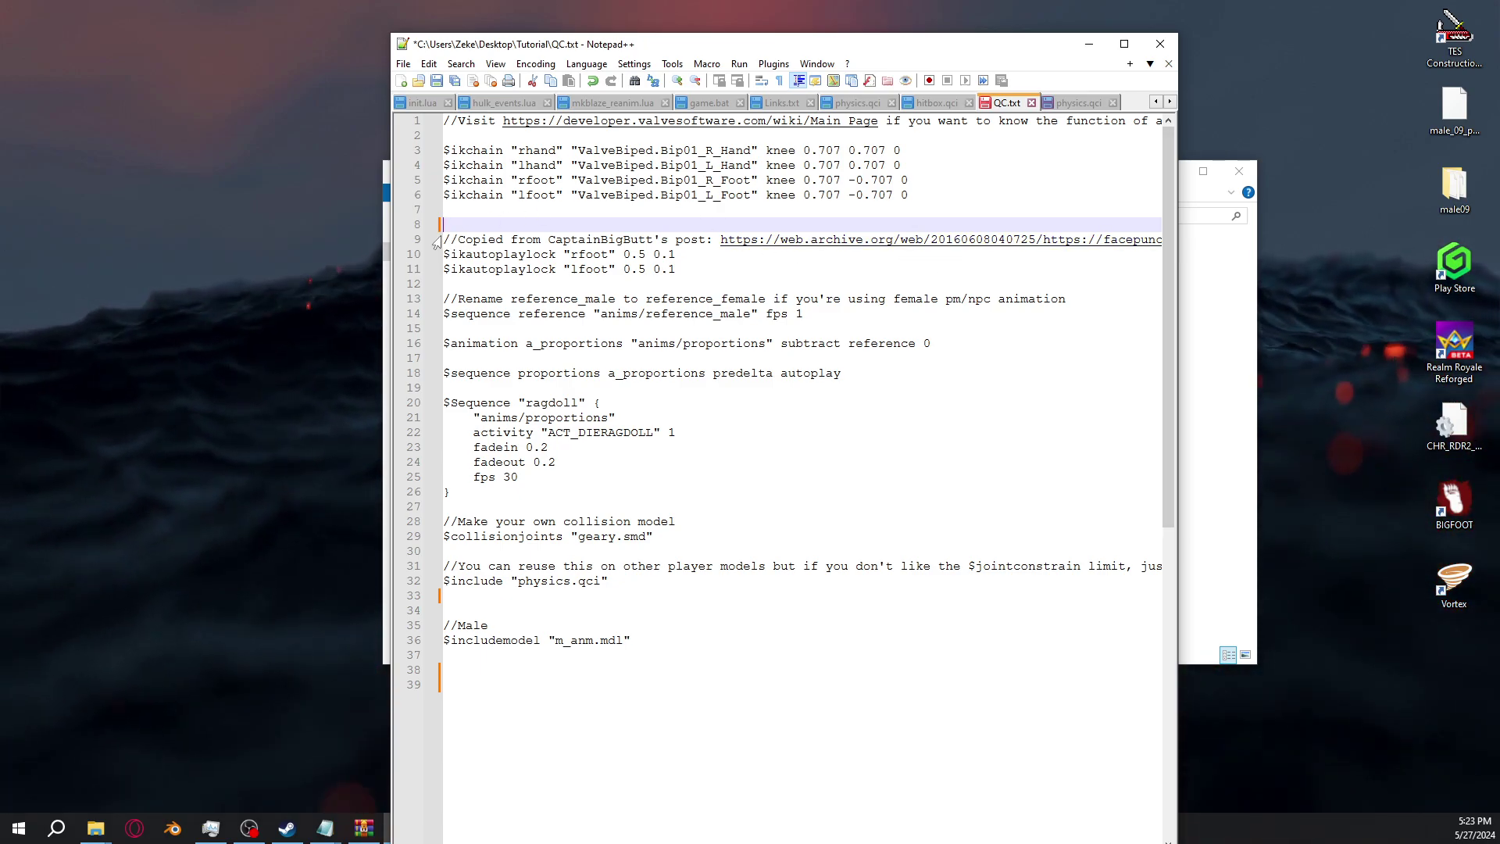
pyautogui.moveTo(436, 243); pyautogui.dragTo(1239, 241)
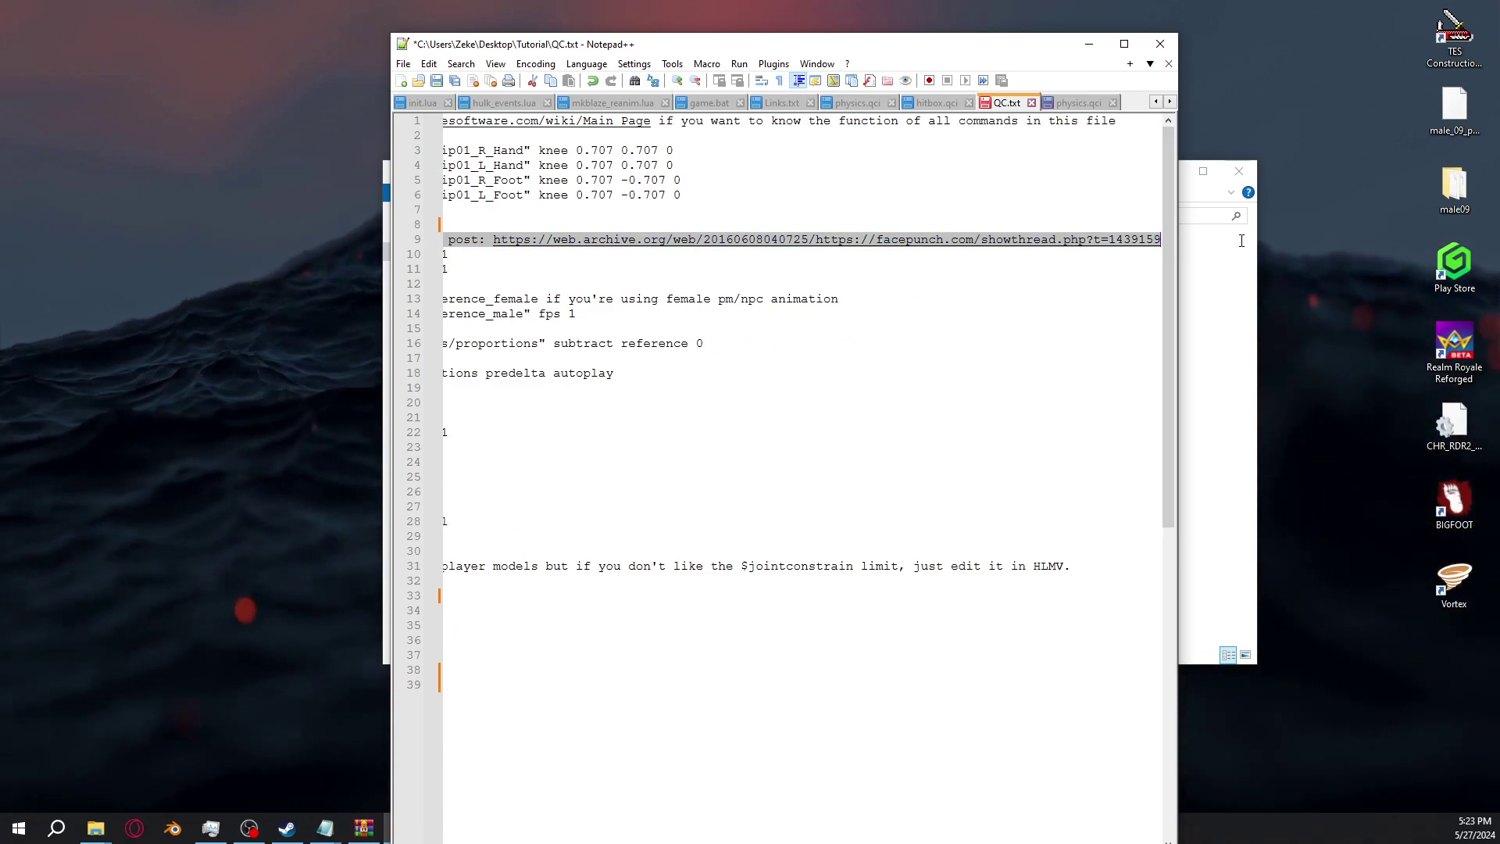
pyautogui.press('Delete')
pyautogui.press('BackSpace')
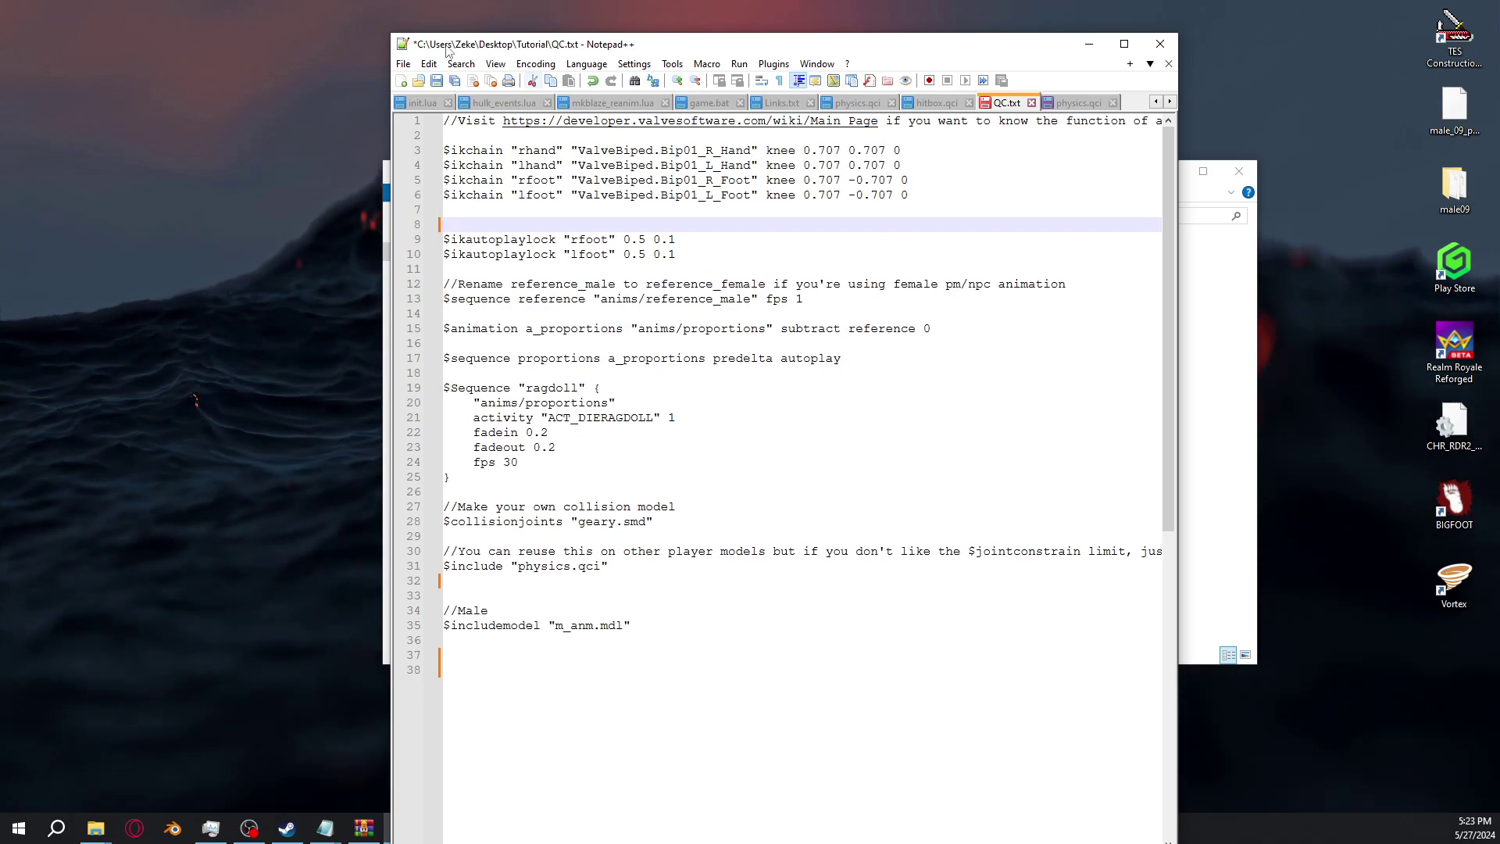
# Delete the Valve developer wiki comment on the first line and the reference_male renaming comment above $sequence reference
pyautogui.moveTo(446, 119); pyautogui.dragTo(1268, 126)
pyautogui.press('Delete')
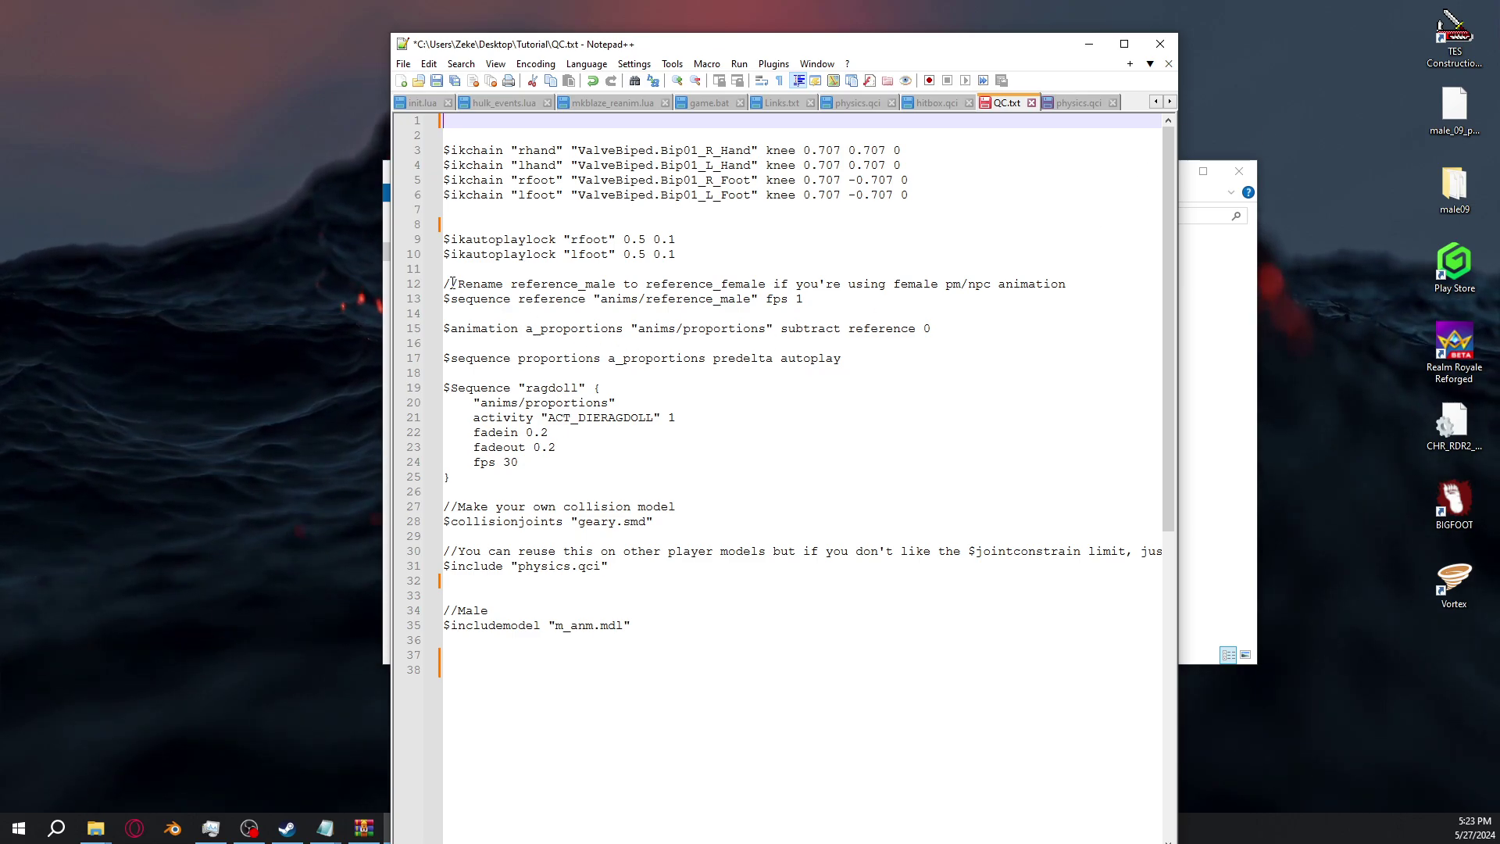
pyautogui.moveTo(453, 283); pyautogui.dragTo(1078, 285)
pyautogui.click(443, 268)
pyautogui.moveTo(443, 283); pyautogui.dragTo(1082, 293)
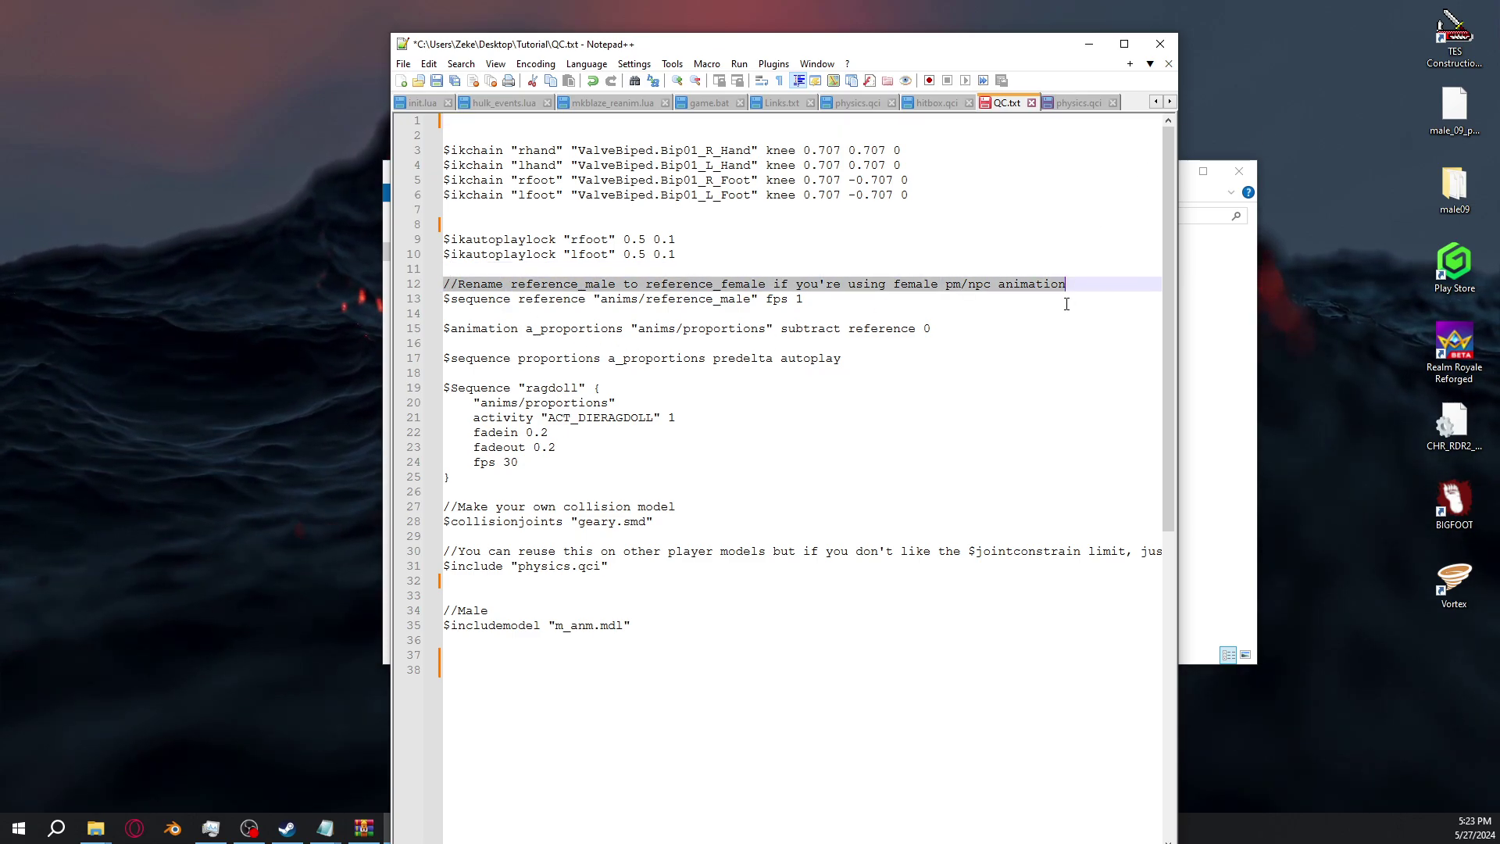
pyautogui.press('Delete')
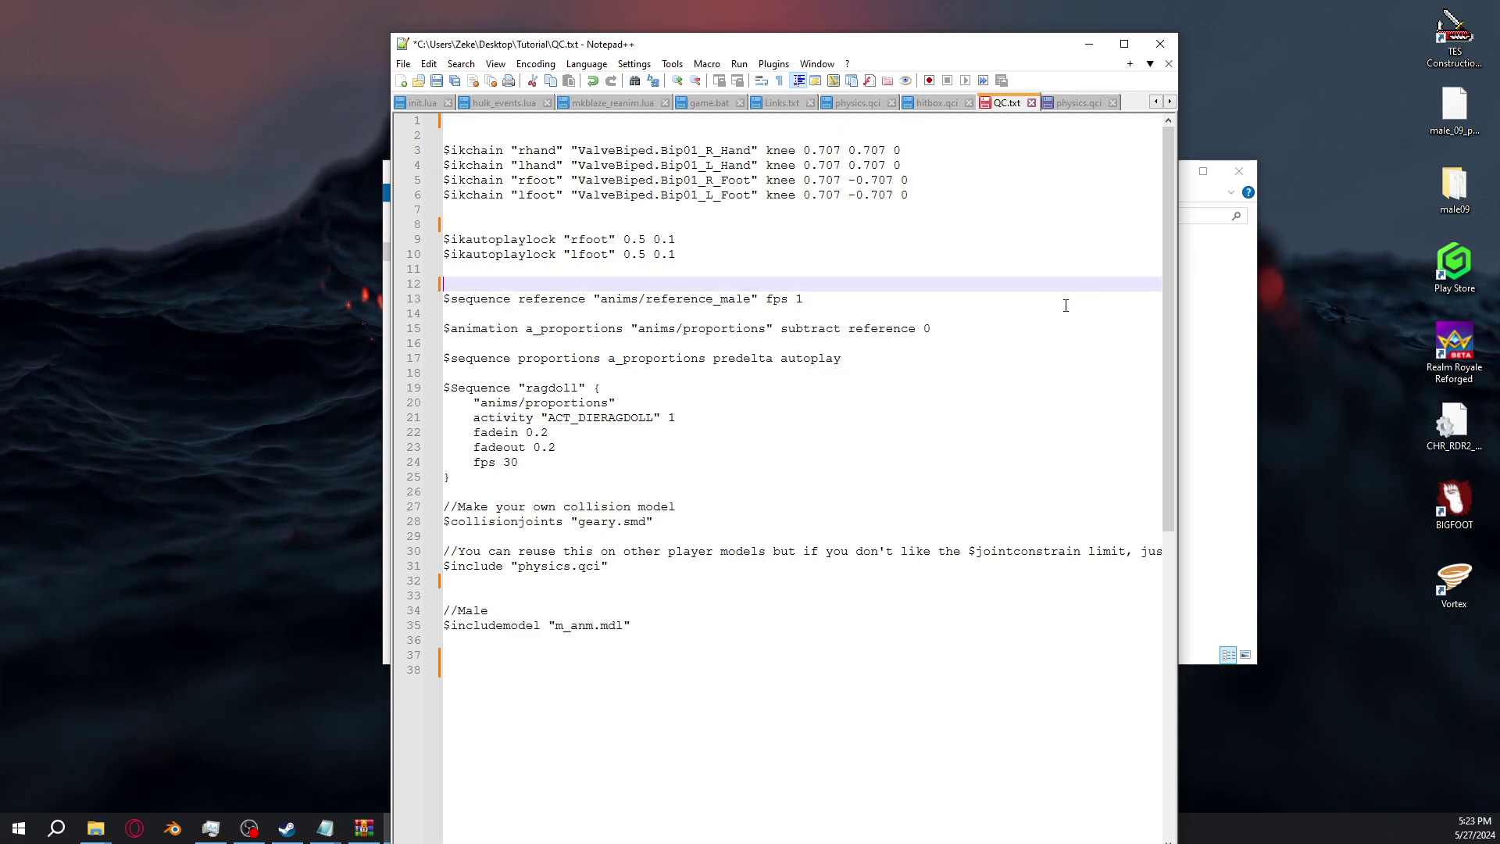
# Delete the comments above the $collisionjoints, $include "physics.qci" and $includemodel "m_anm.mdl" lines
pyautogui.click(435, 507)
pyautogui.click(457, 506)
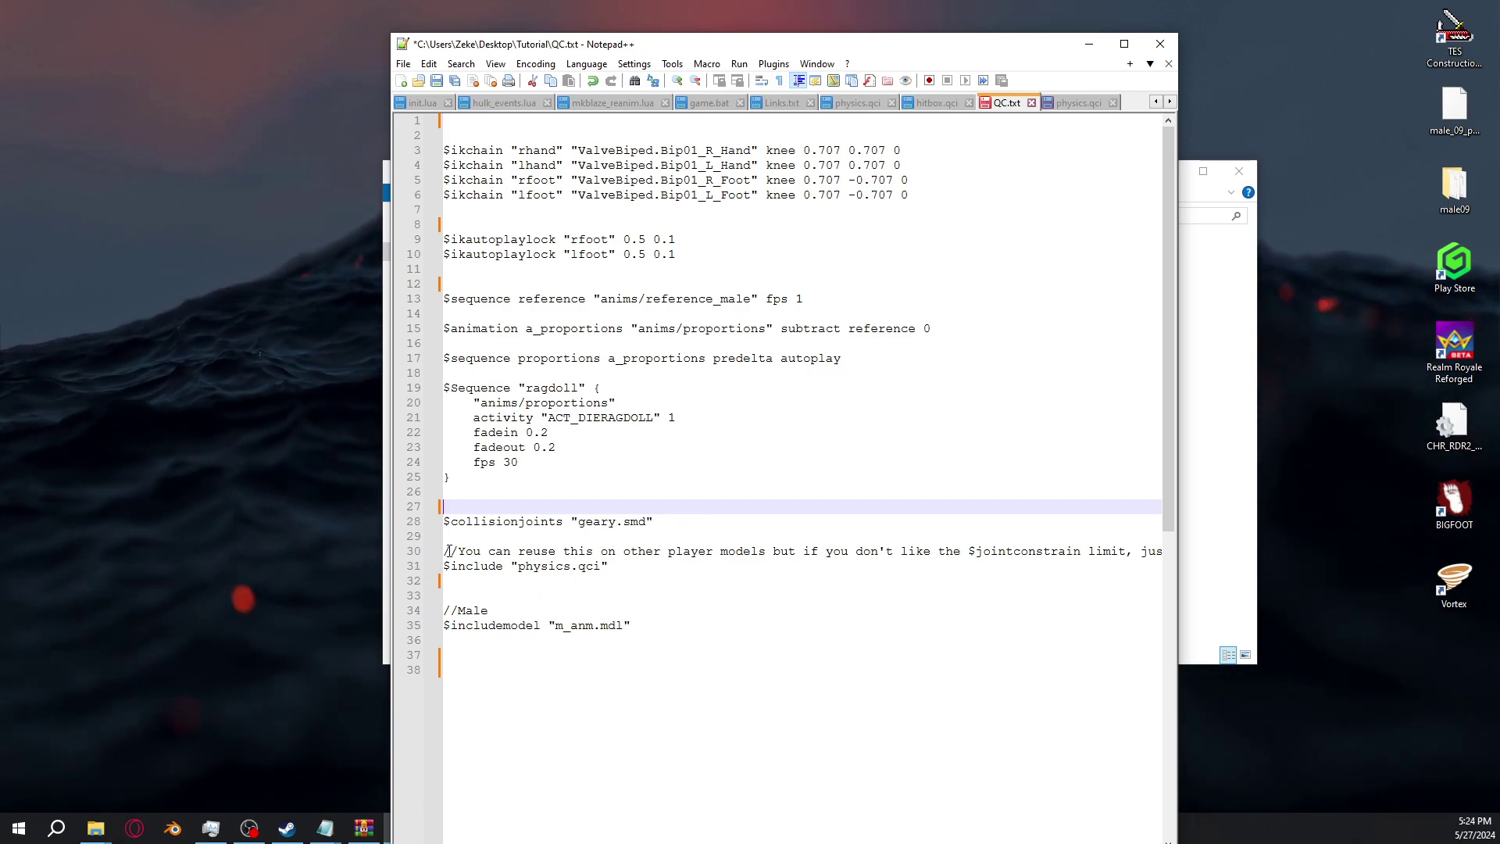
pyautogui.moveTo(448, 552); pyautogui.dragTo(1193, 553)
pyautogui.press('Delete')
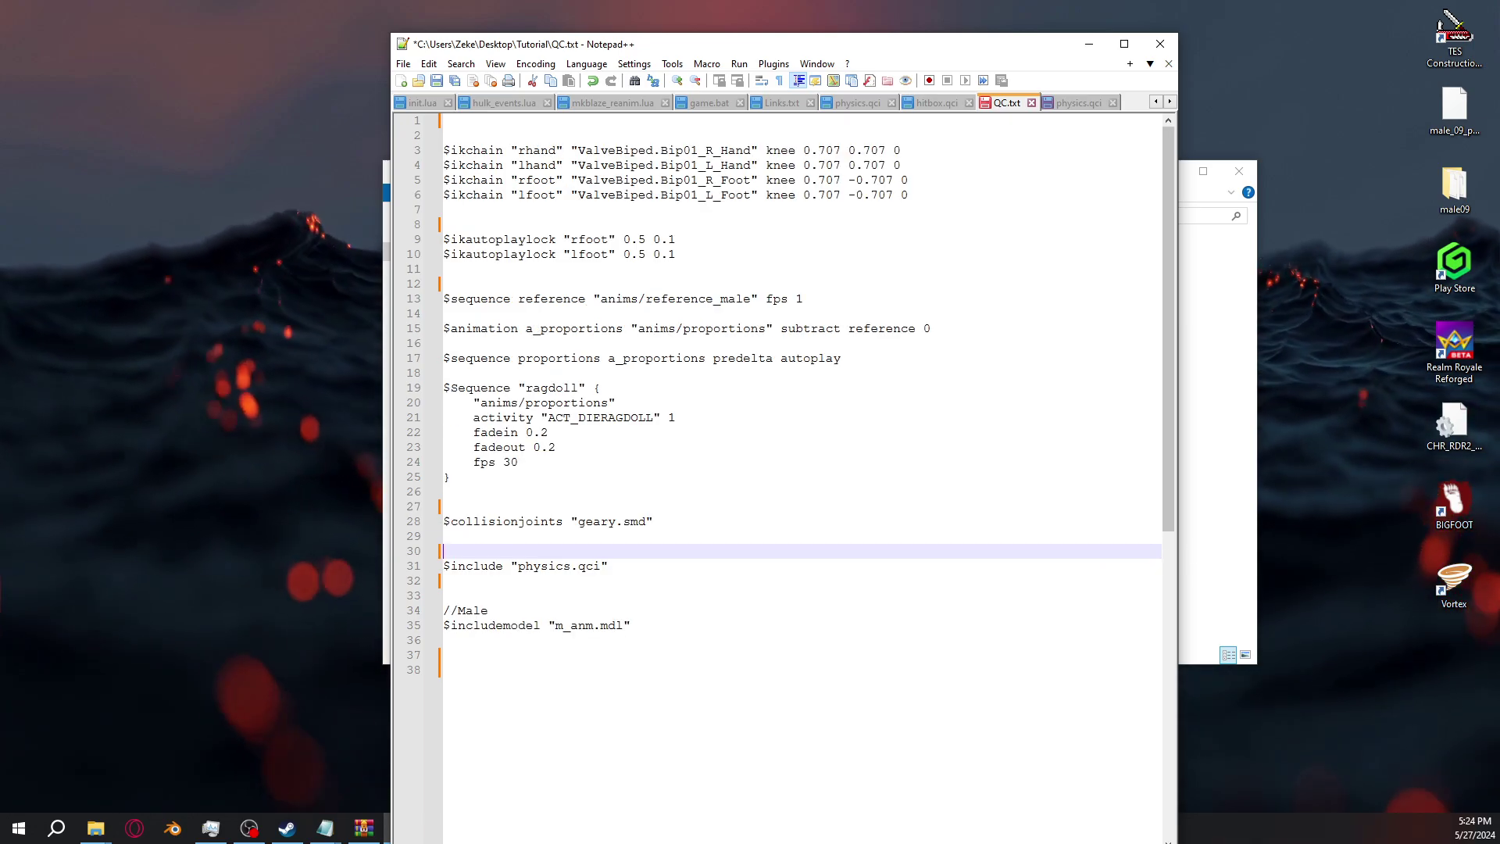
pyautogui.moveTo(488, 610); pyautogui.dragTo(442, 610)
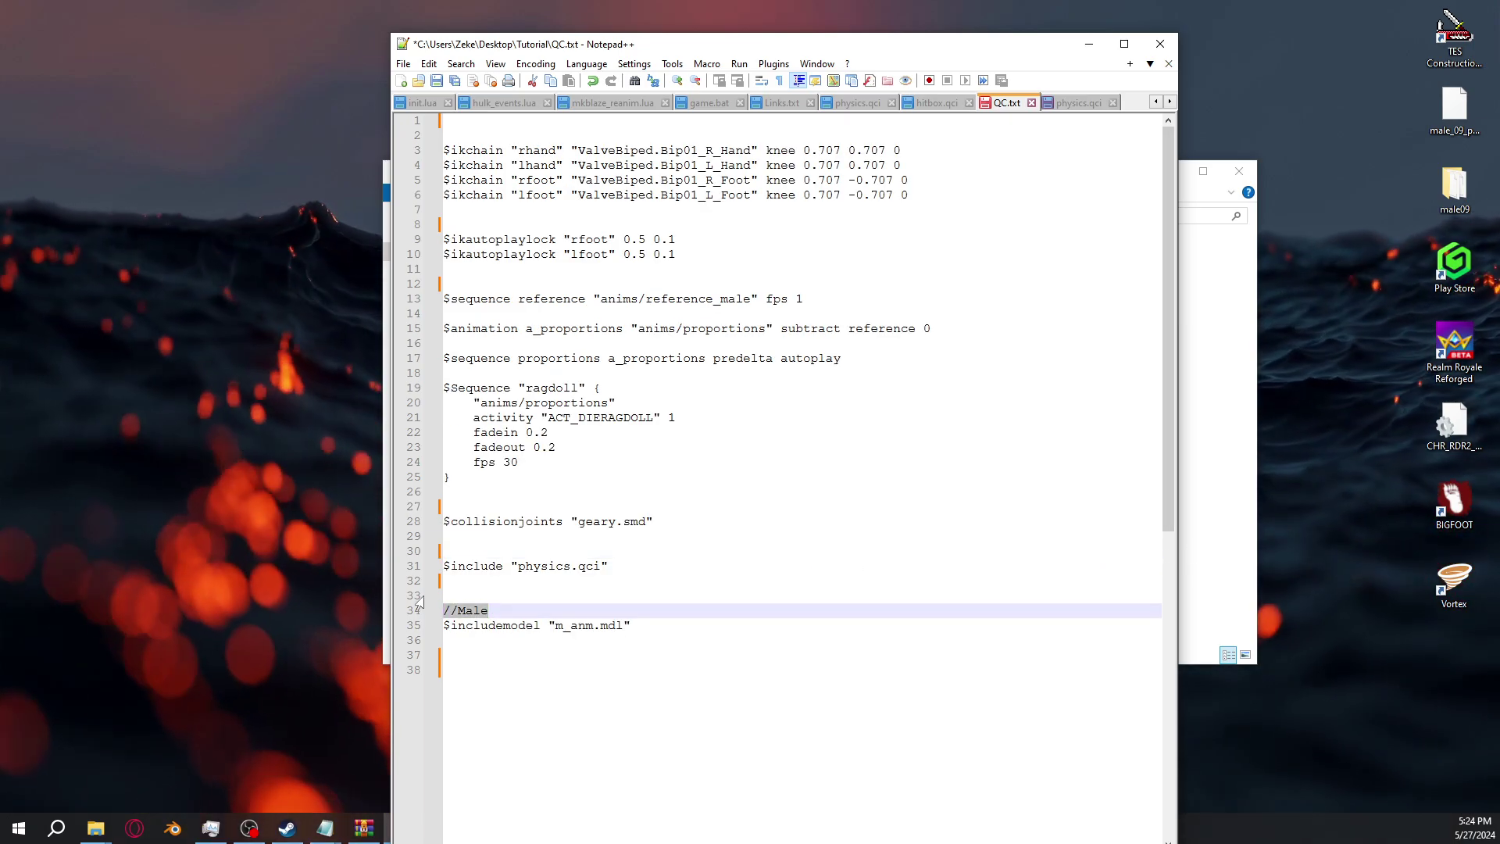
pyautogui.press('Delete')
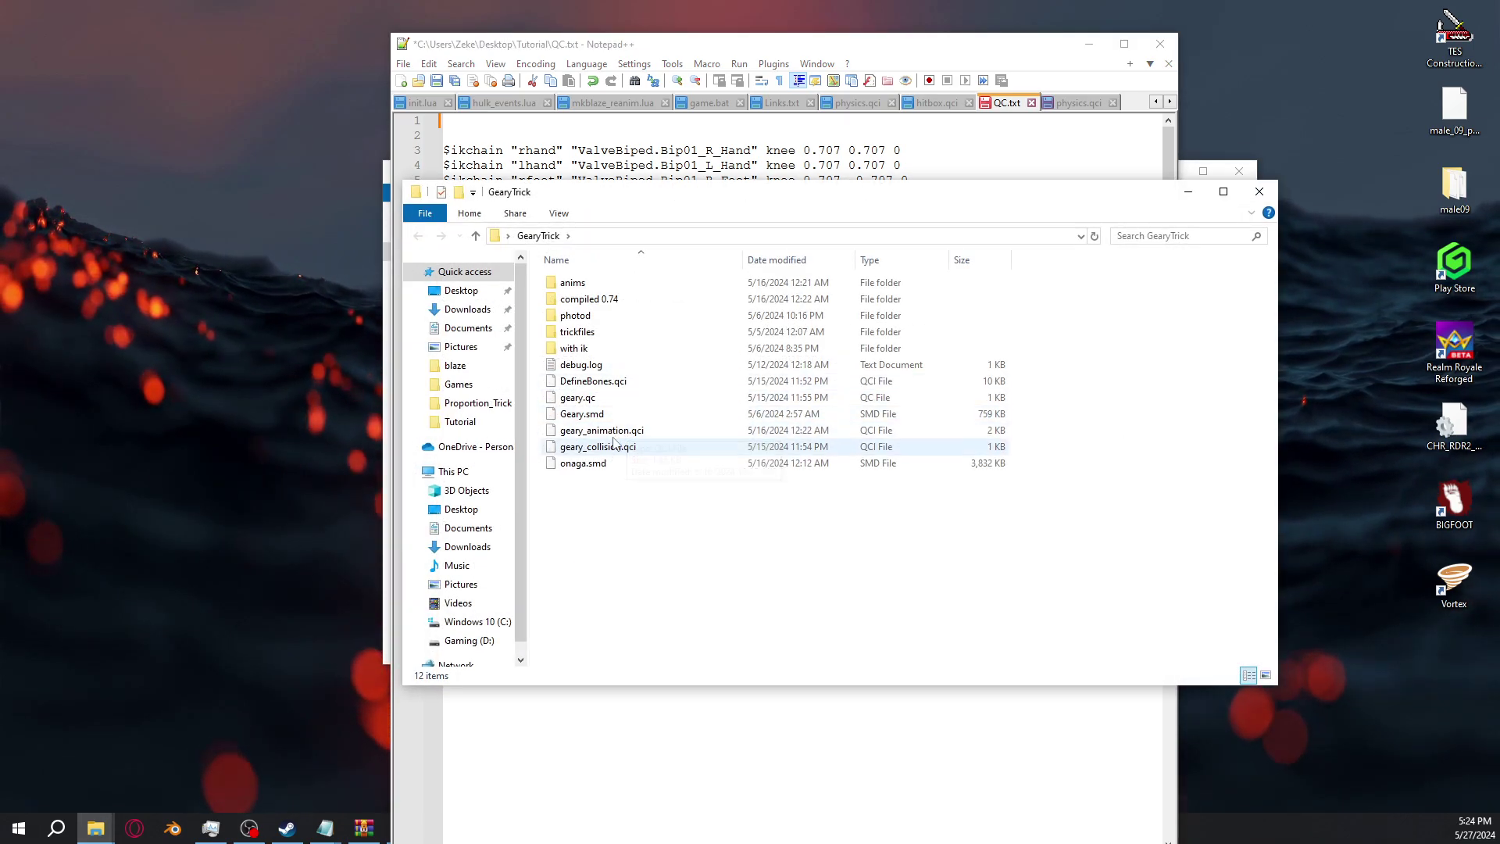
# Copy the header lines from $modelname through $cdmaterials in GearyTrick's geary.qc to the top of QC.txt in the Tutorial folder
pyautogui.rightClick(596, 392)
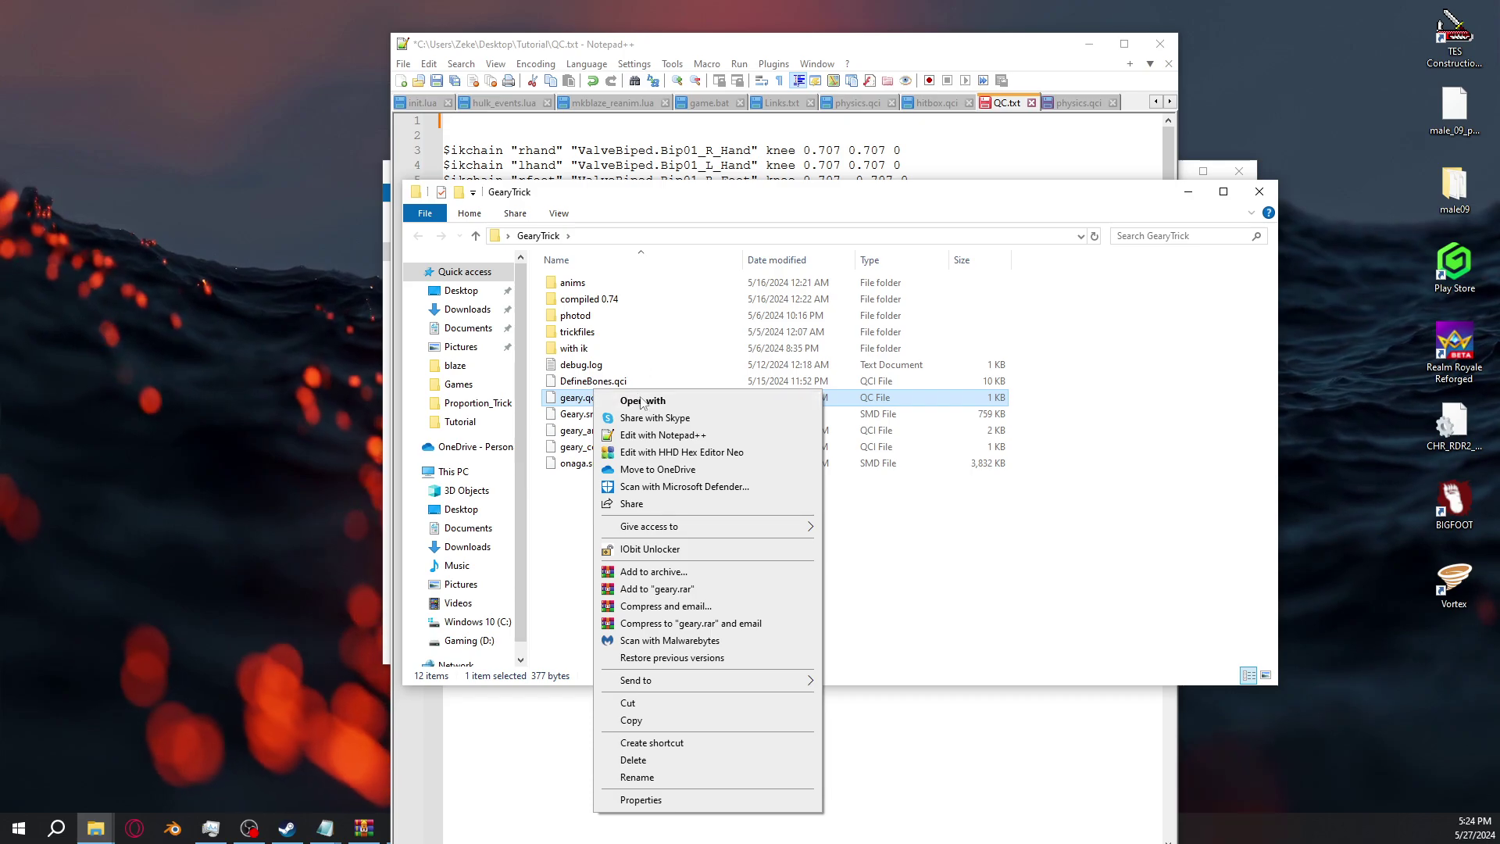
pyautogui.click(663, 434)
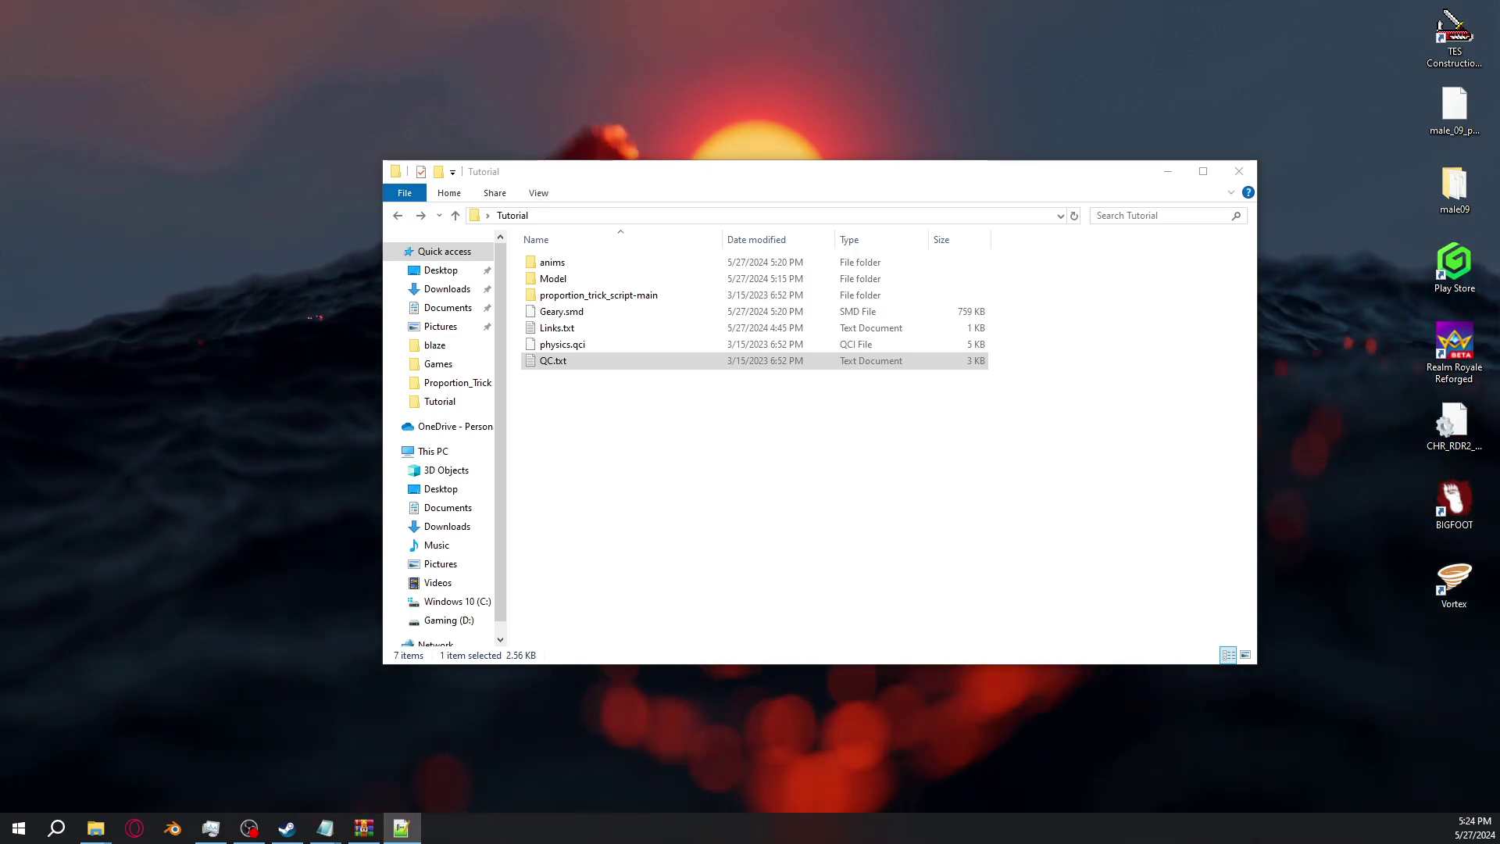
pyautogui.click(556, 362)
pyautogui.rightClick(555, 362)
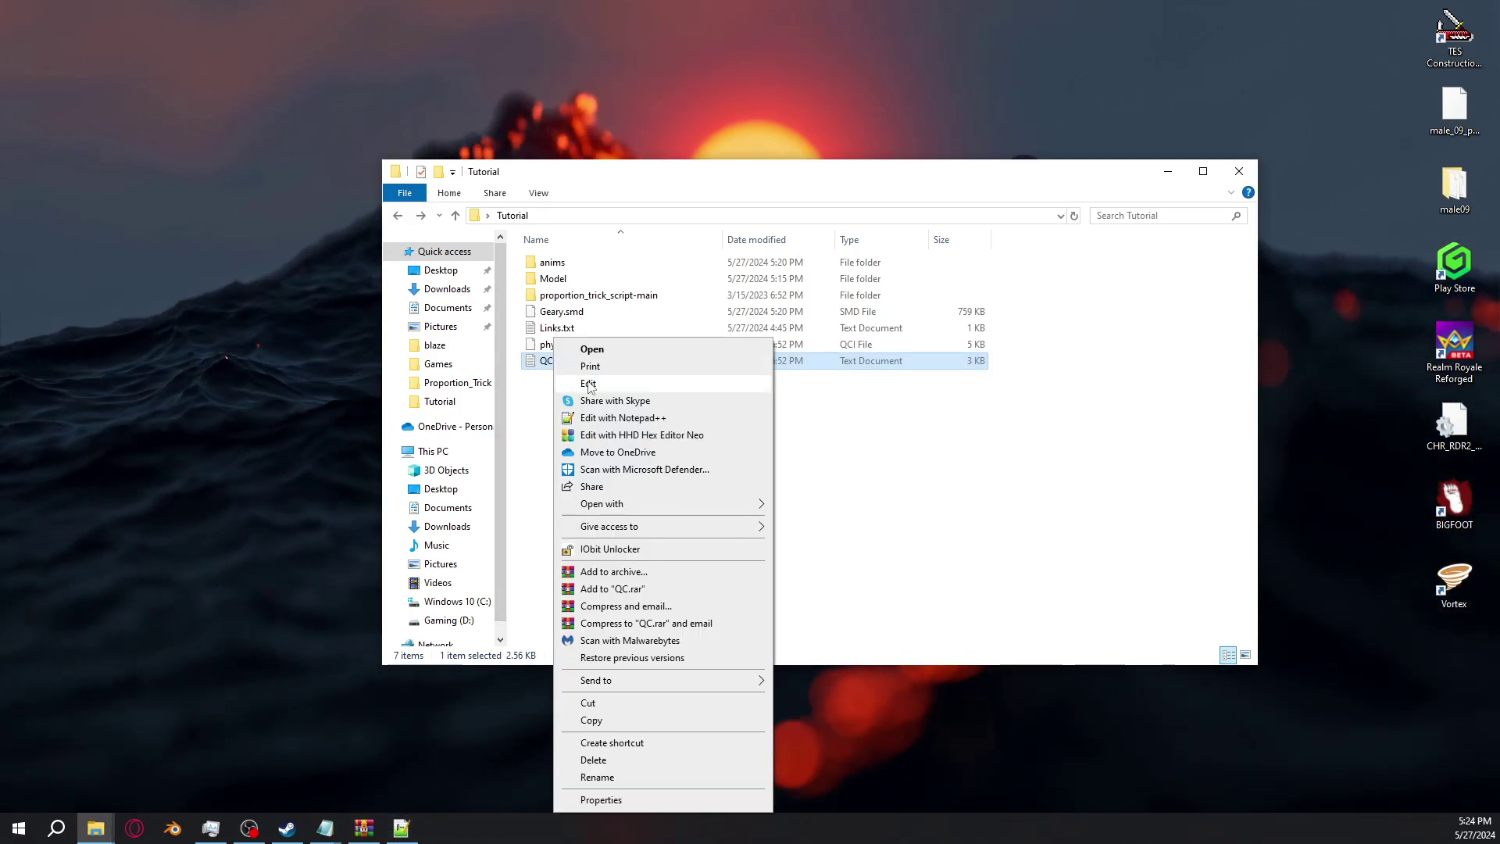
pyautogui.click(763, 381)
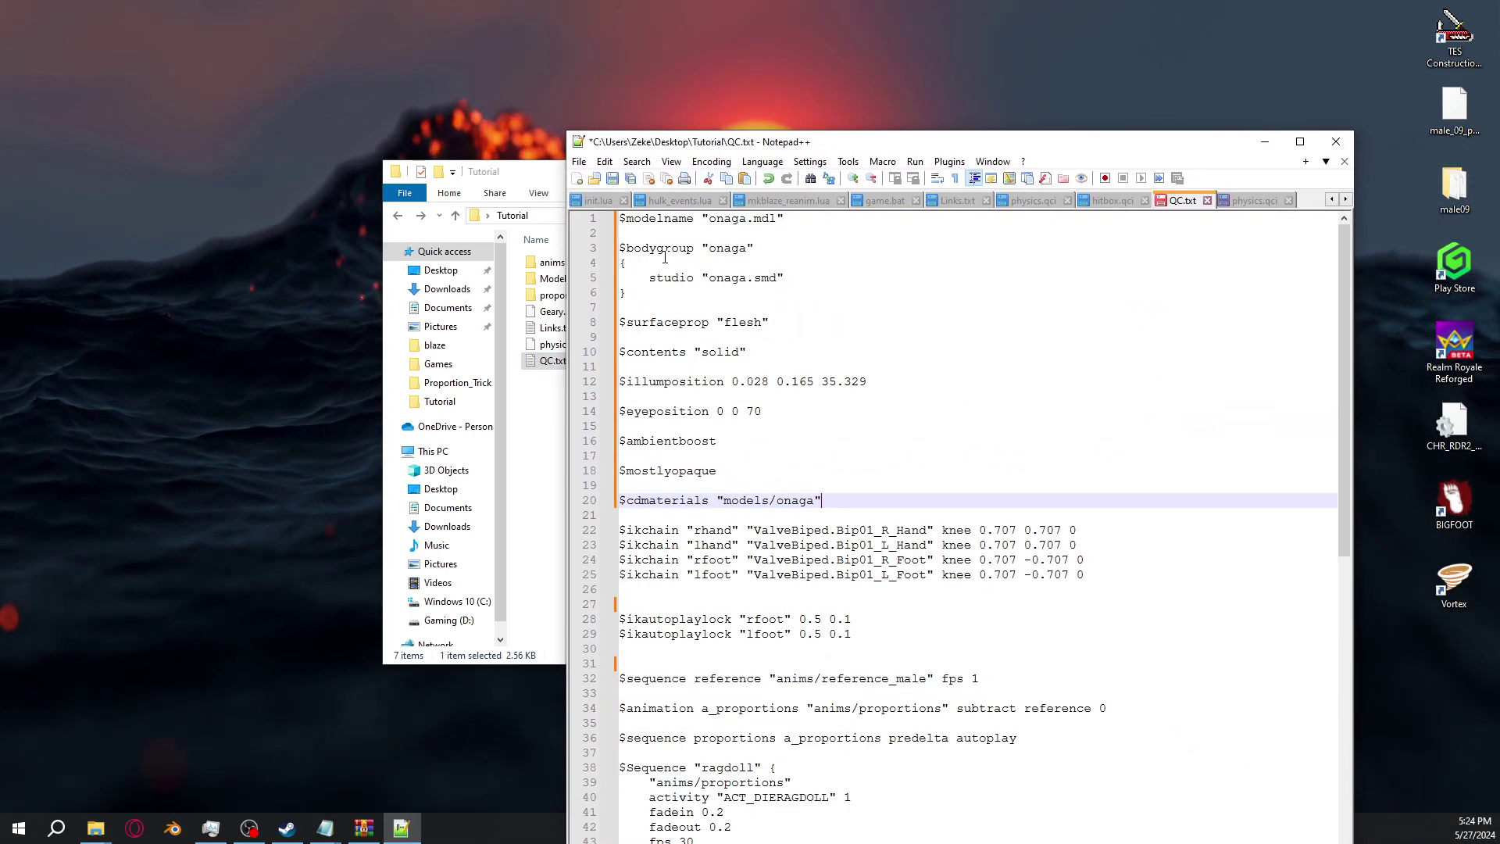
# Change the model file name in the $modelname line to geary.mdl
pyautogui.click(700, 289)
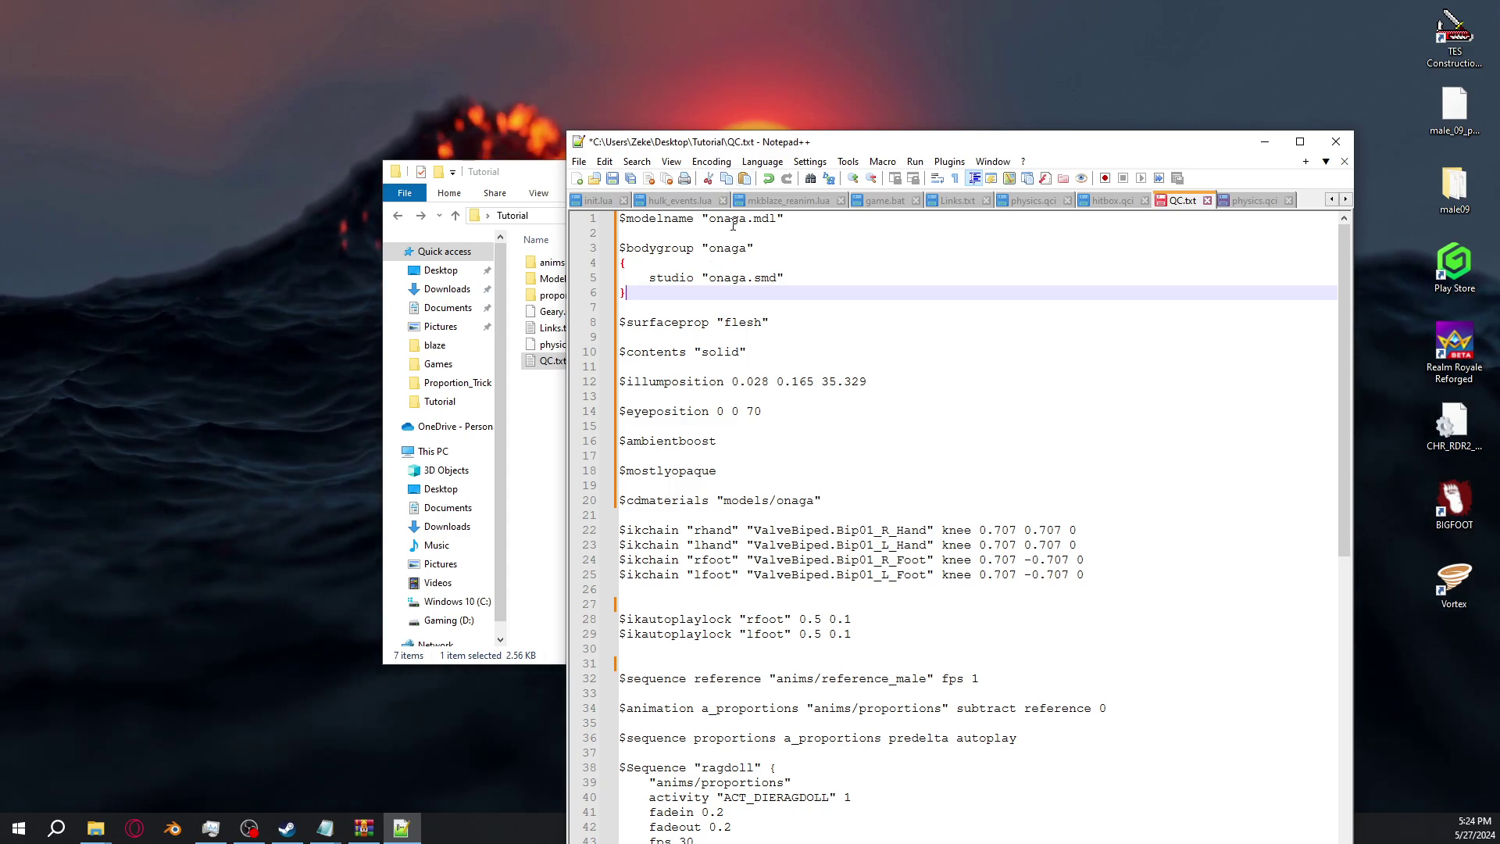
pyautogui.moveTo(745, 218); pyautogui.dragTo(709, 218)
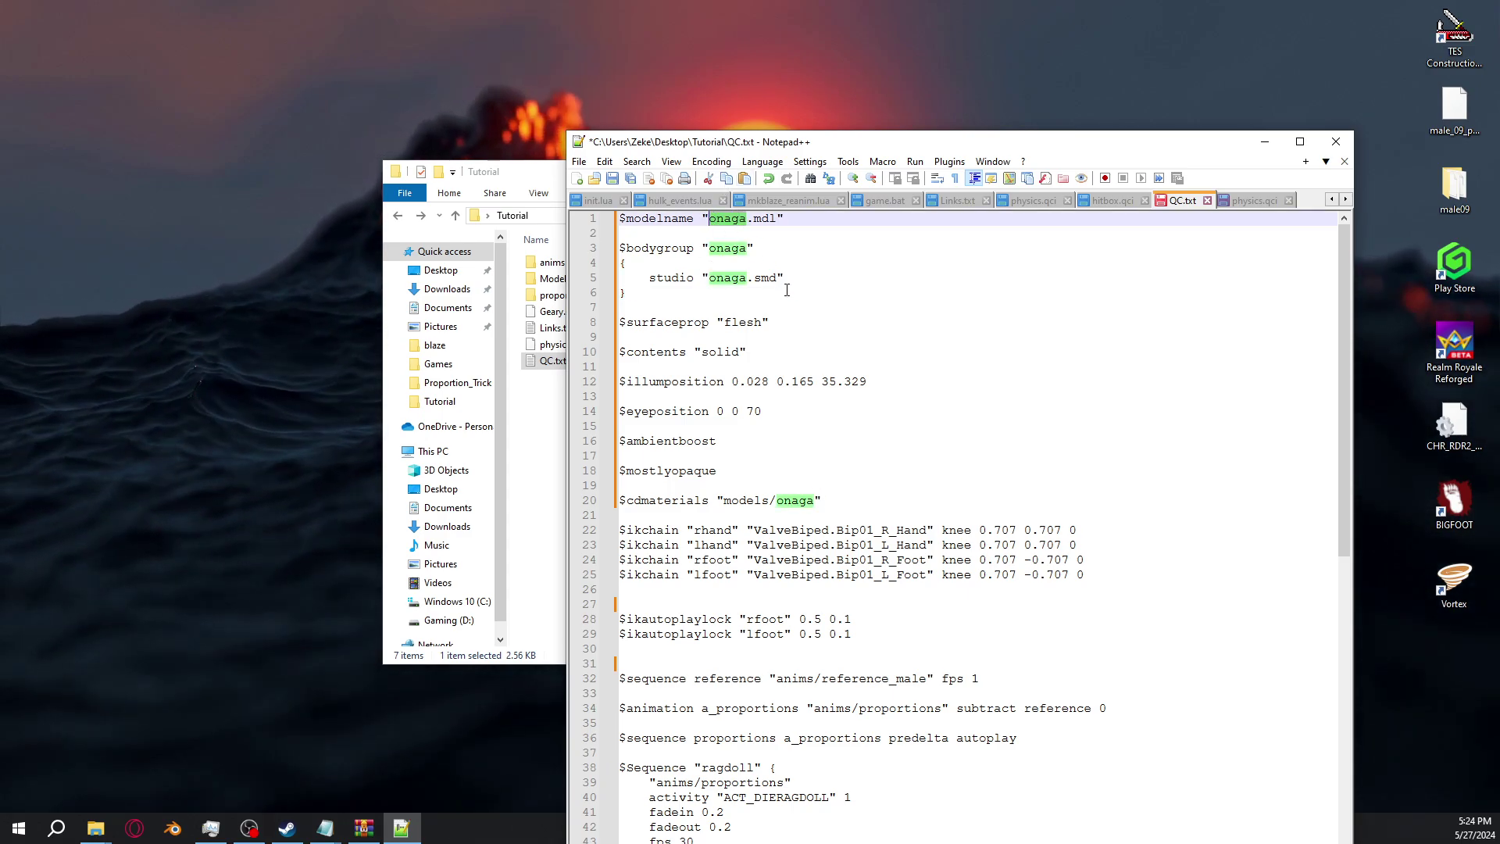
pyautogui.write('geary')
# Change the $bodygroup name to geary and its studio file to geary.smd
pyautogui.click(734, 291)
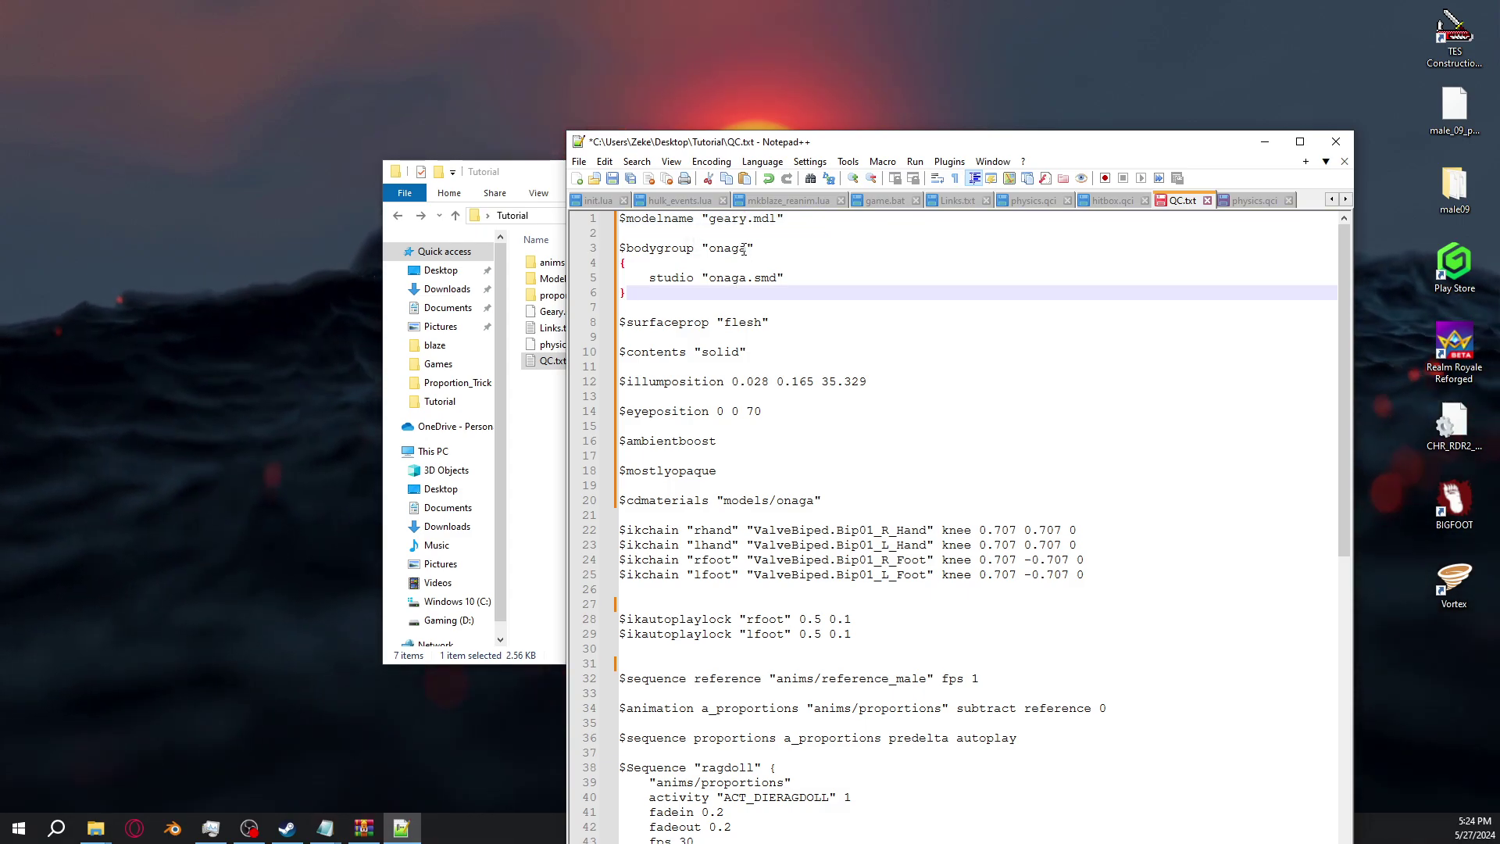
pyautogui.moveTo(745, 249); pyautogui.dragTo(718, 248)
pyautogui.doubleClick(717, 249)
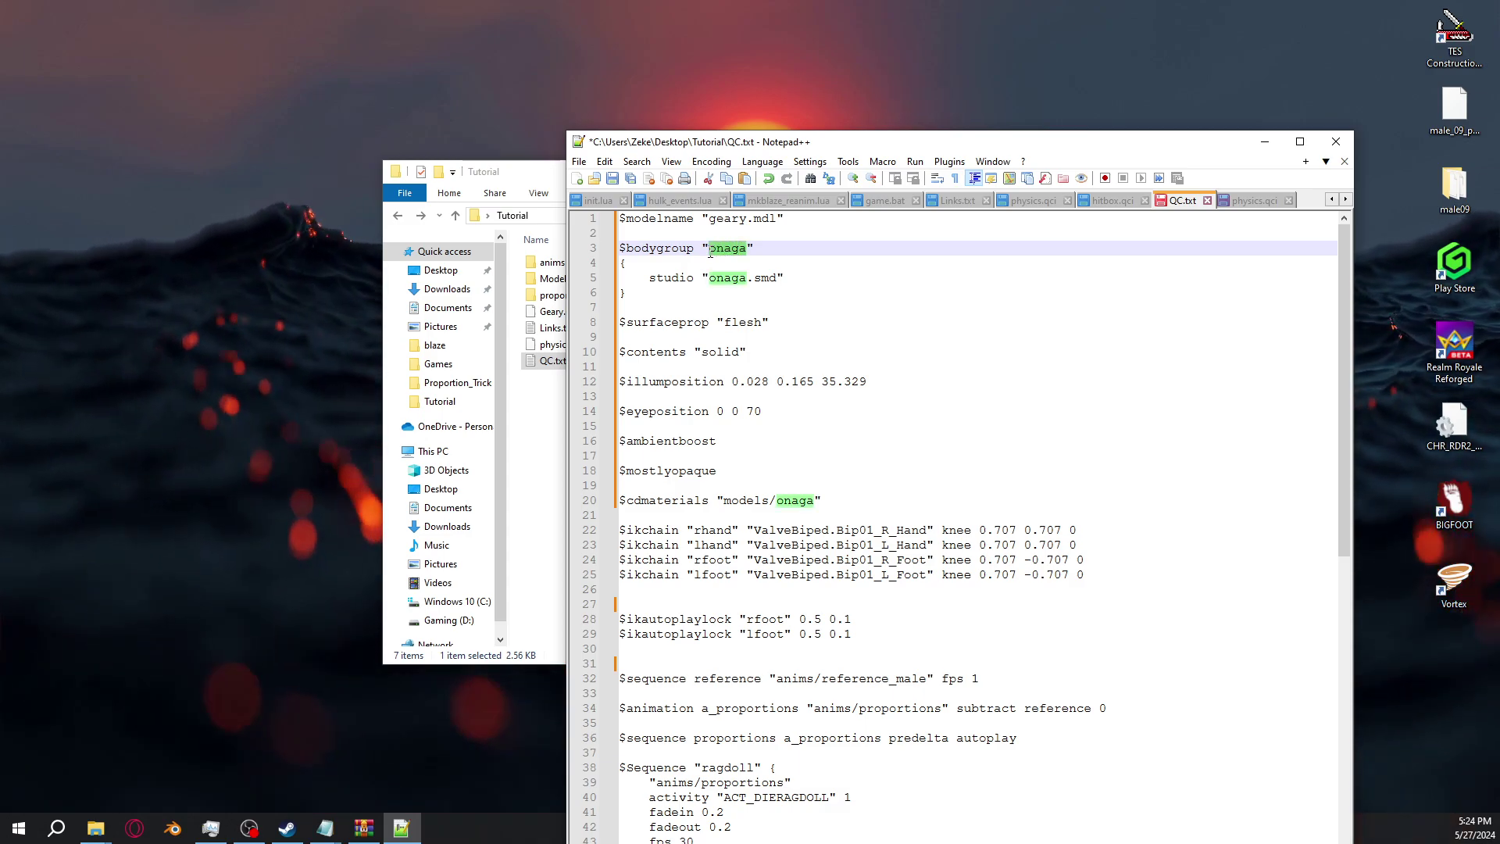
pyautogui.write('geary')
pyautogui.doubleClick(727, 279)
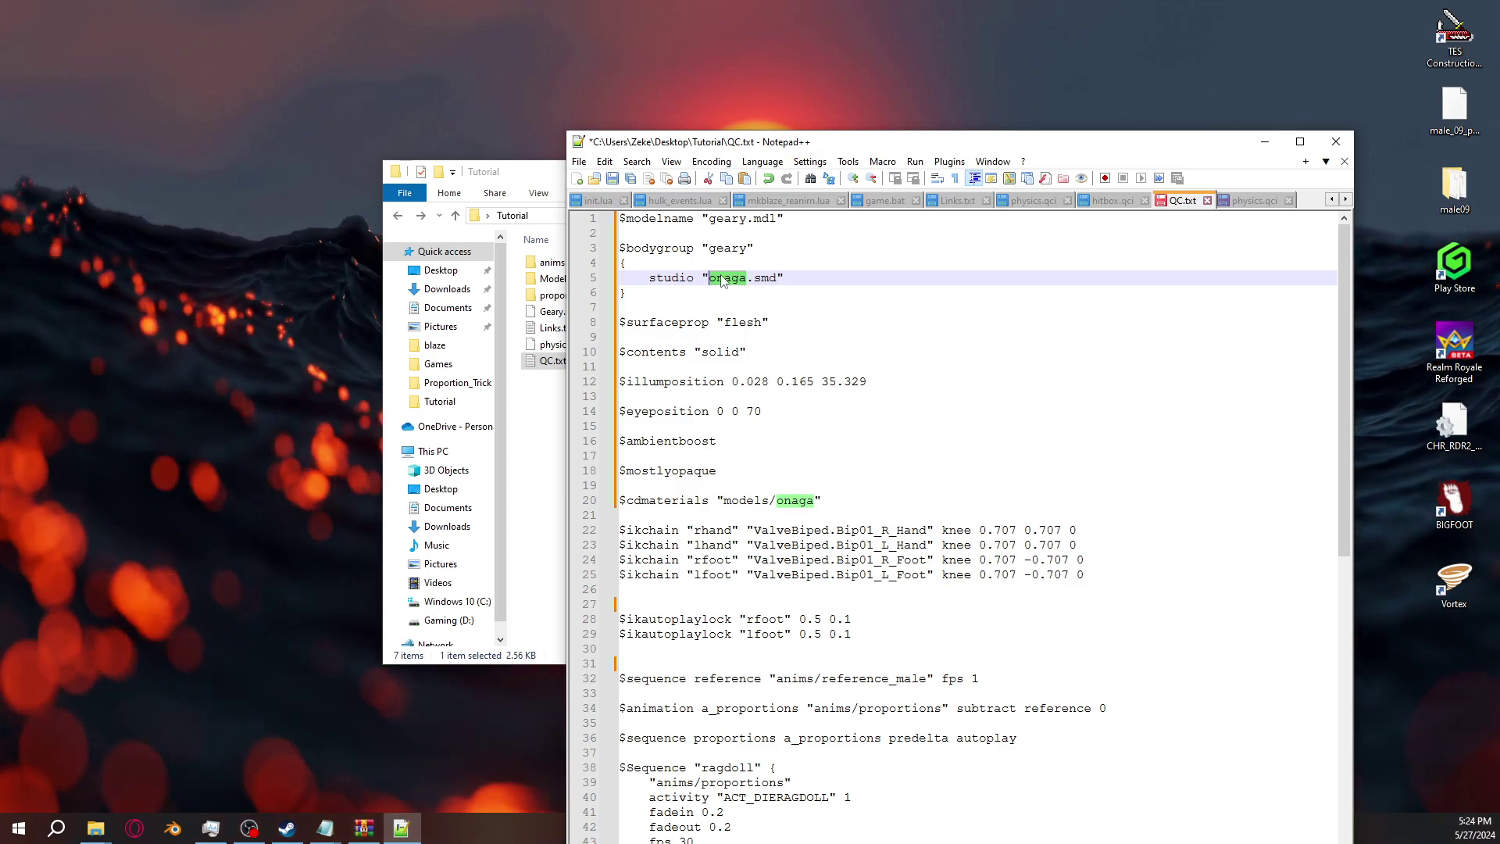
pyautogui.write('geary')
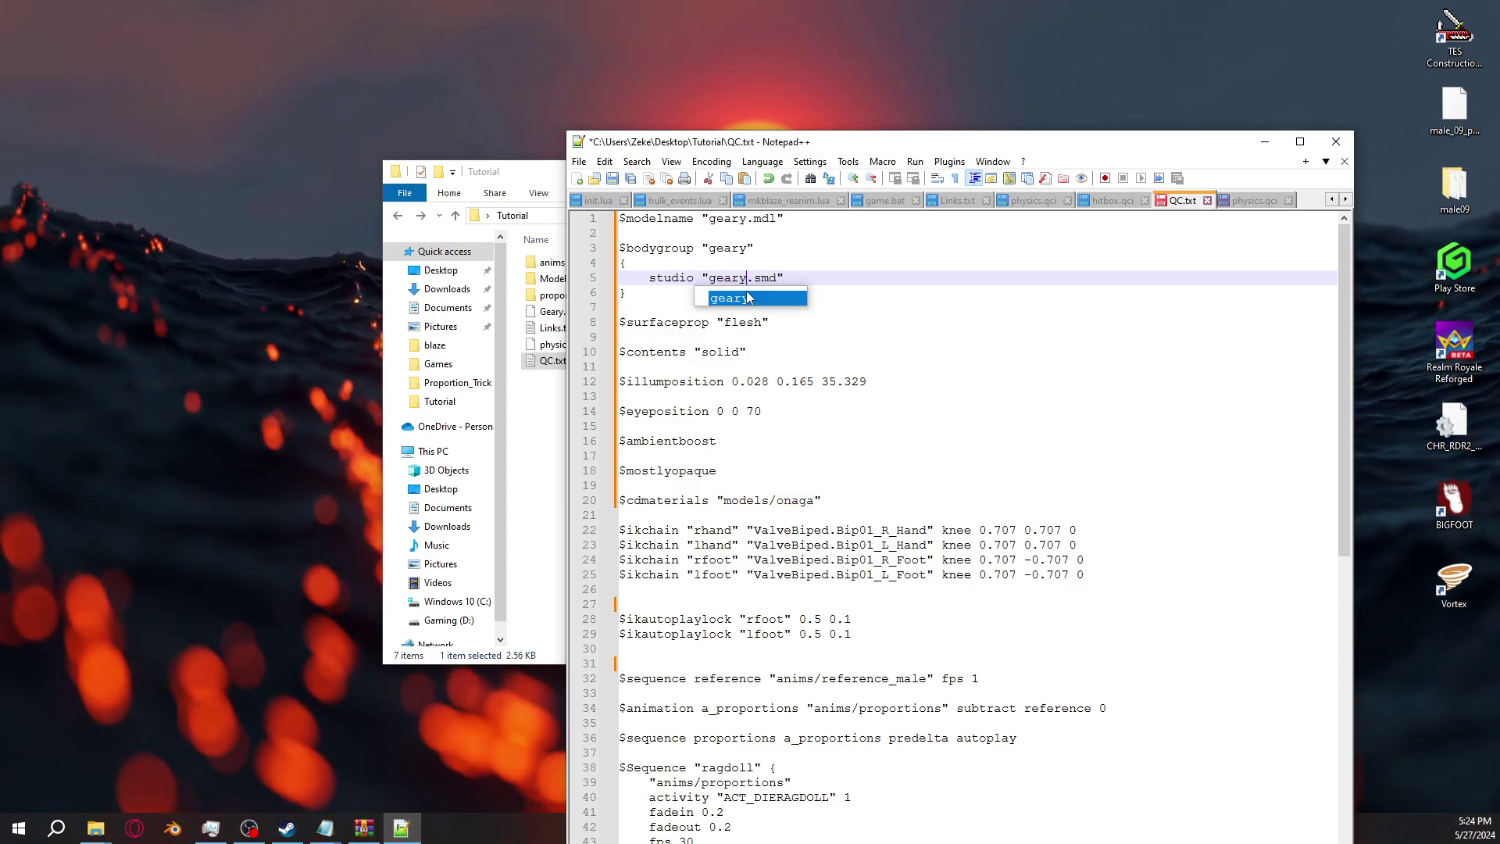
pyautogui.click(775, 349)
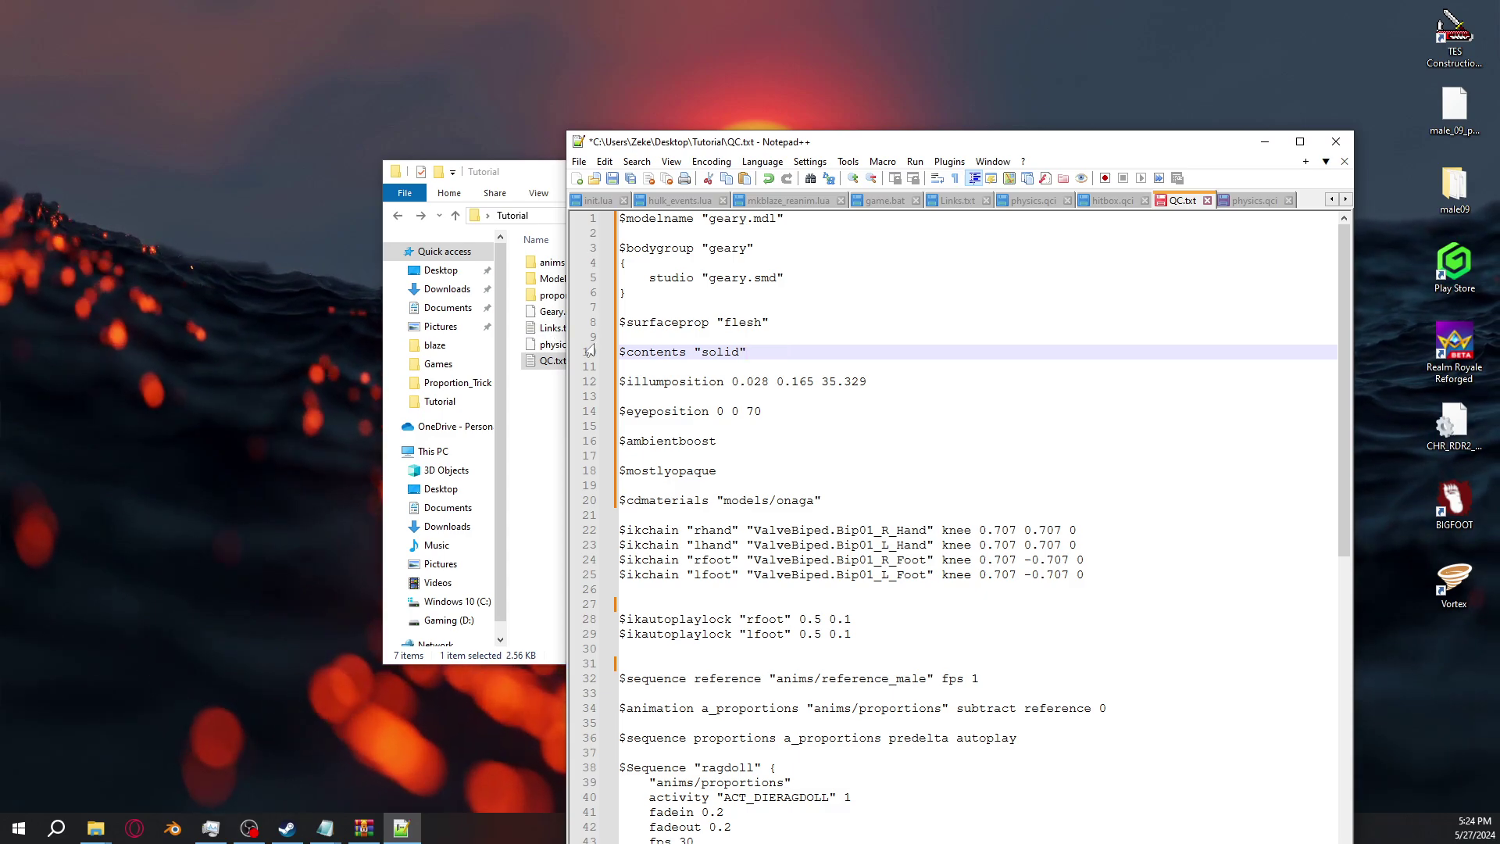
# Change the $cdmaterials path to models/geary
pyautogui.scroll(-2, 805, 352)
pyautogui.click(745, 411)
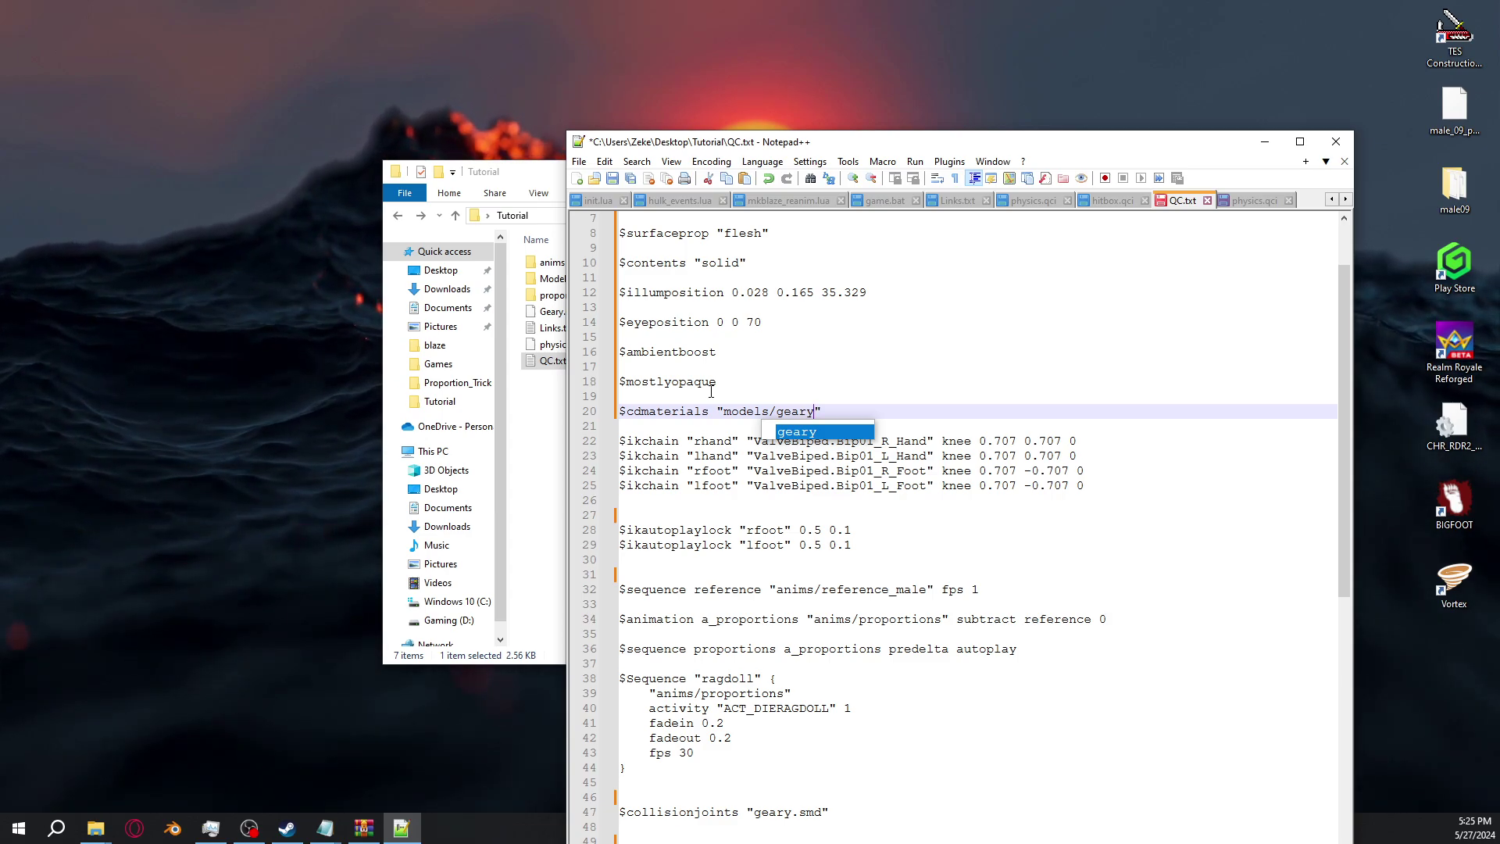
pyautogui.click(748, 322)
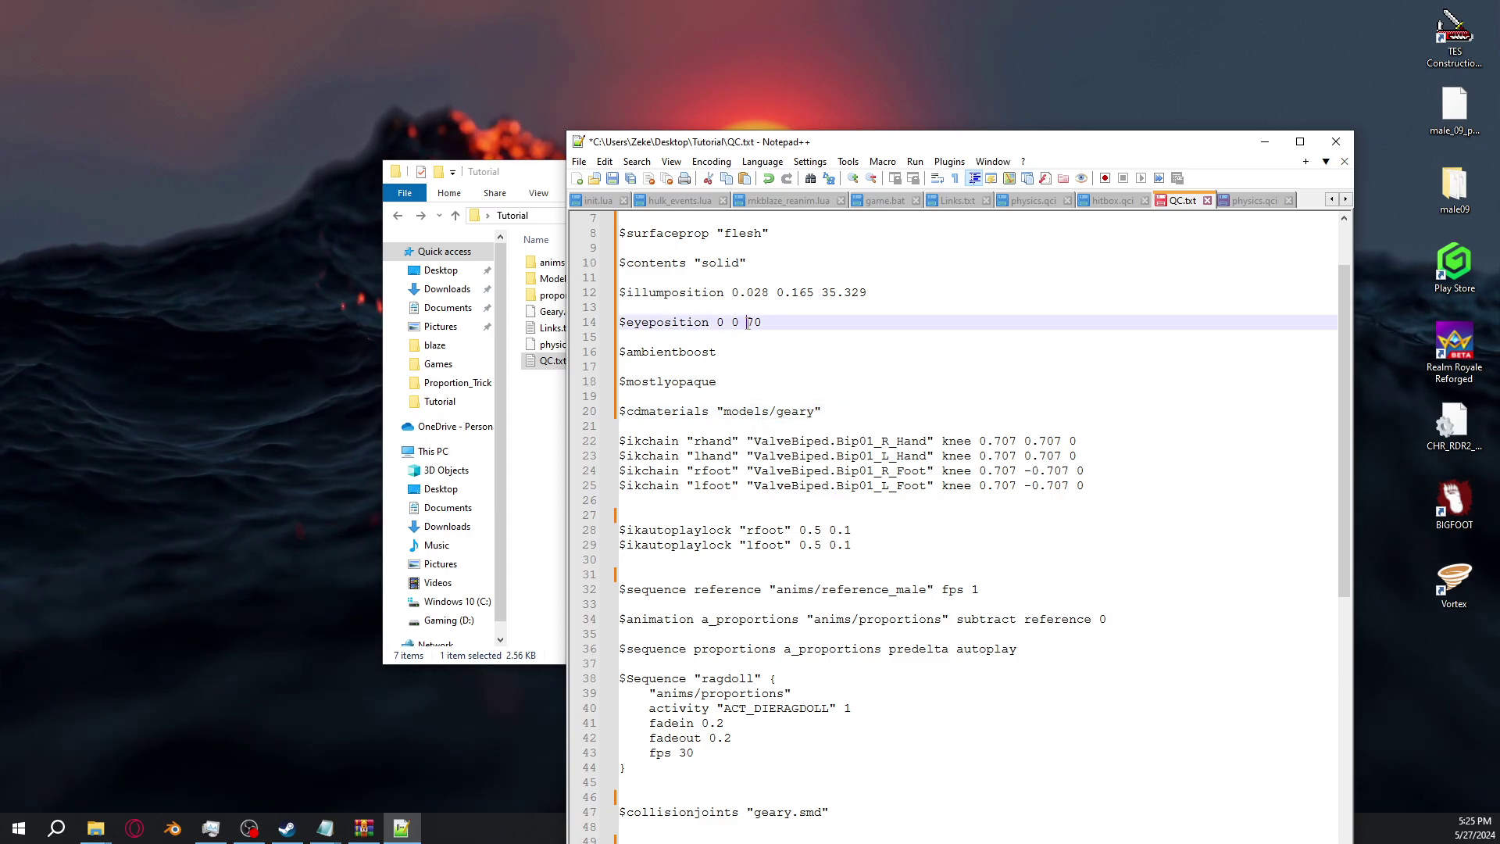
pyautogui.click(787, 408)
pyautogui.scroll(-1, 786, 406)
pyautogui.click(776, 396)
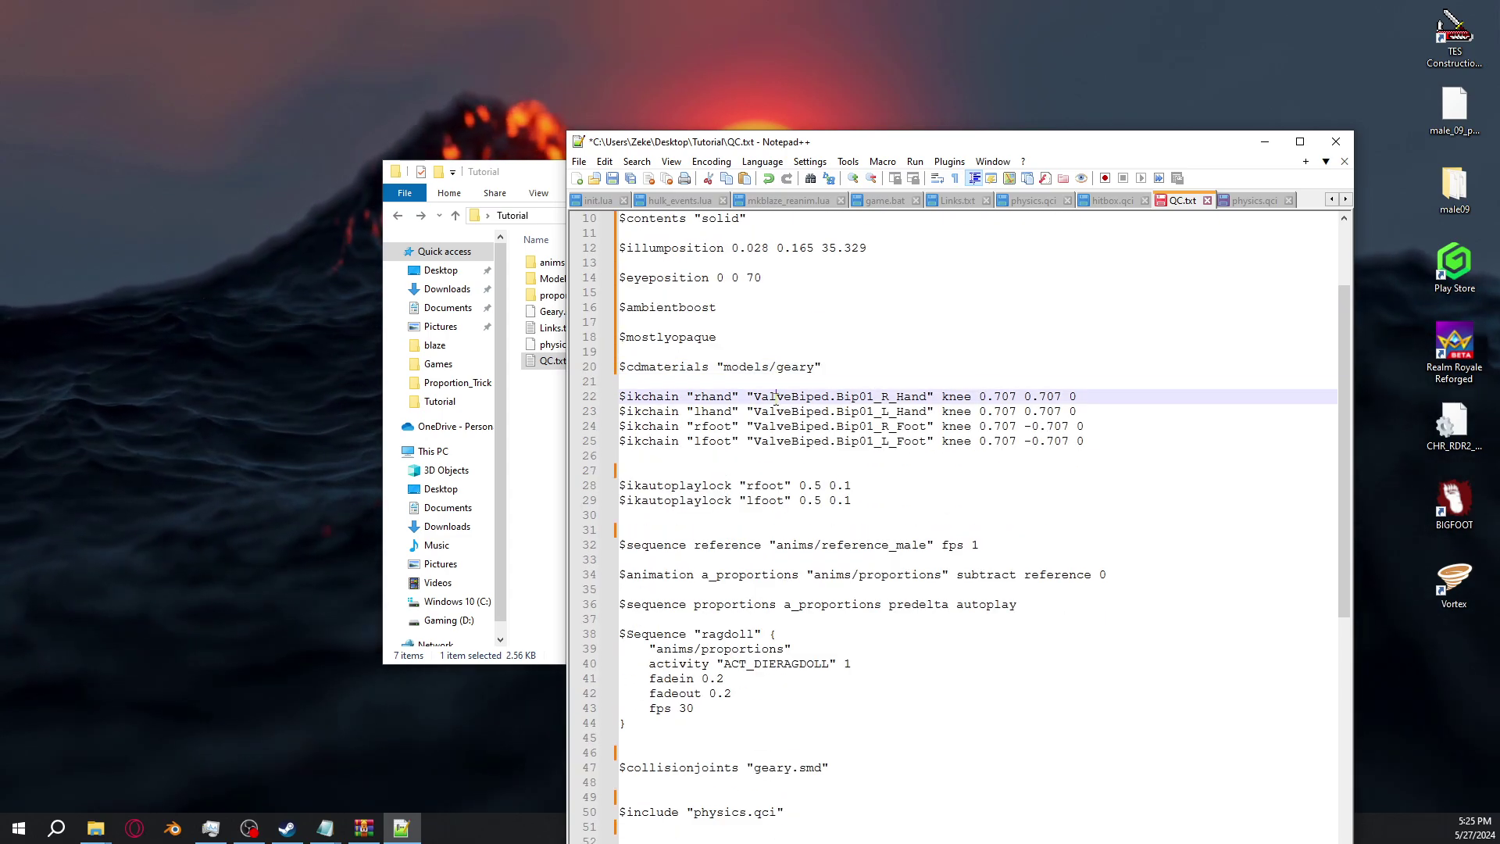
# Review the edited QC.txt, save it and close the text editor
pyautogui.scroll(3, 774, 400)
pyautogui.scroll(-8, 805, 356)
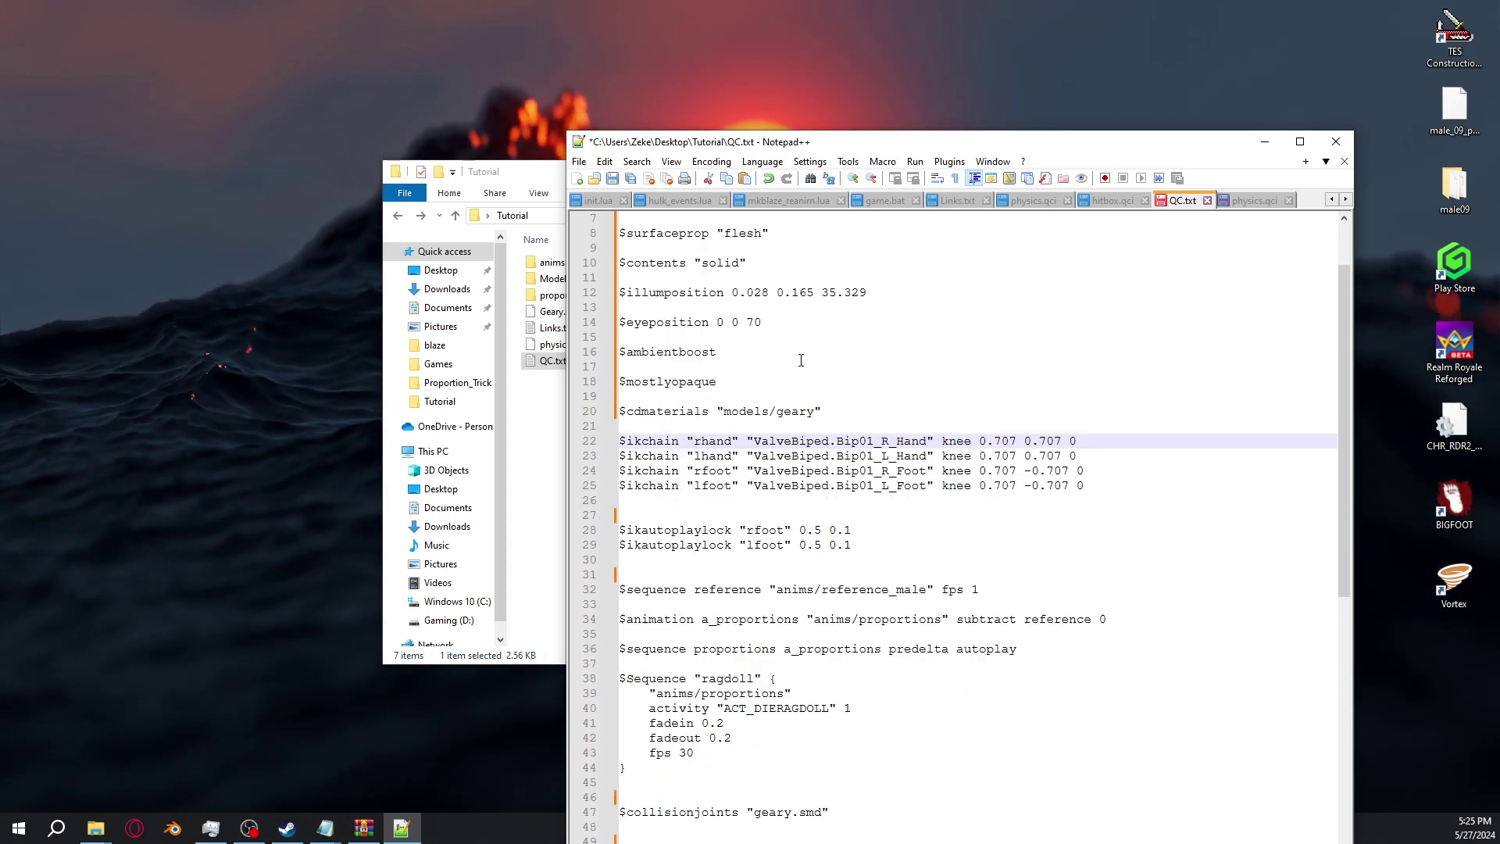
pyautogui.click(612, 179)
pyautogui.scroll(8, 937, 485)
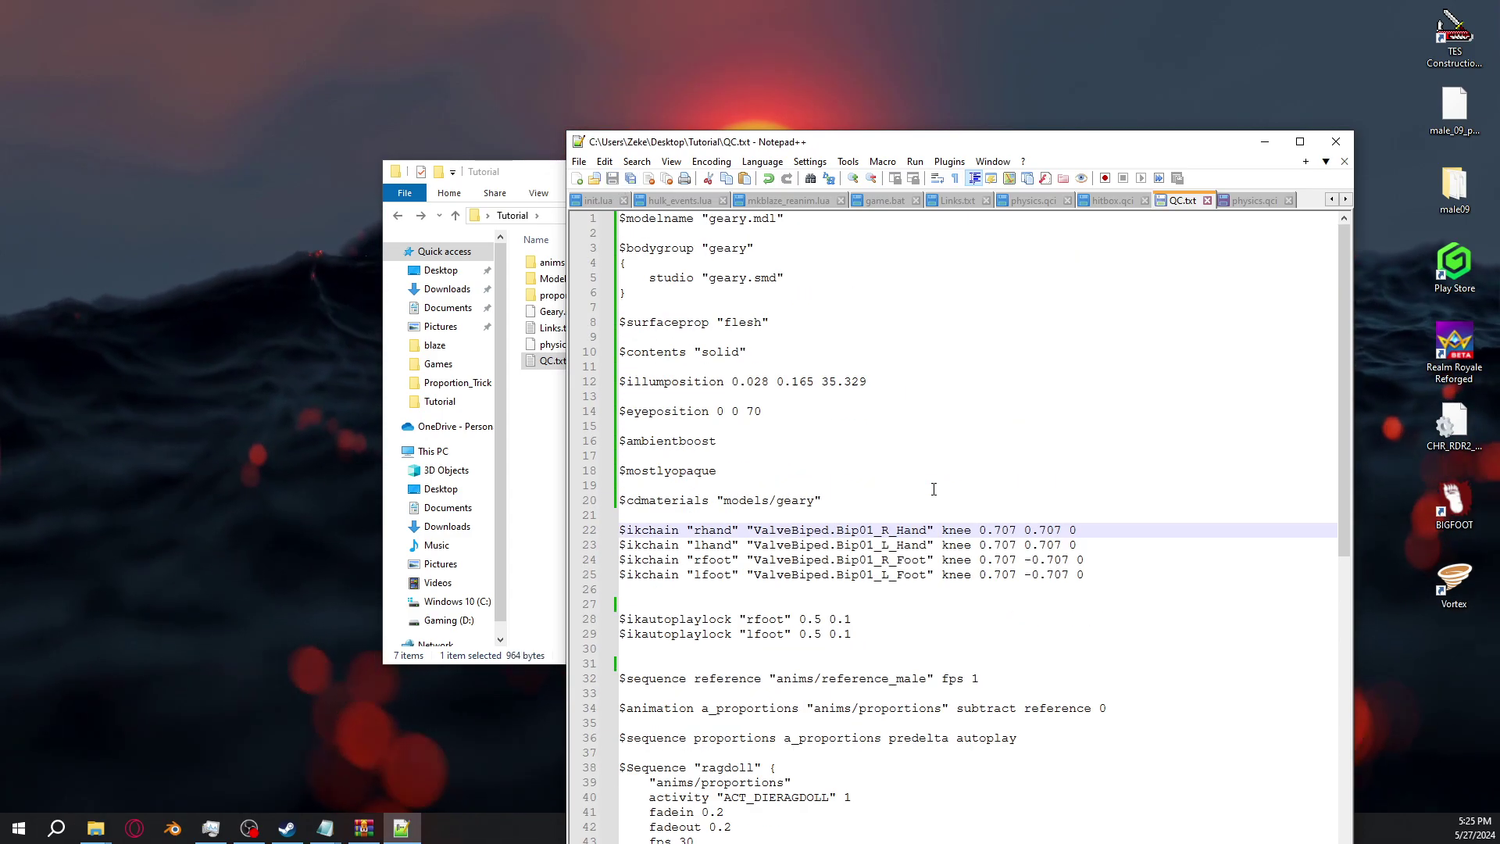
pyautogui.click(1300, 141)
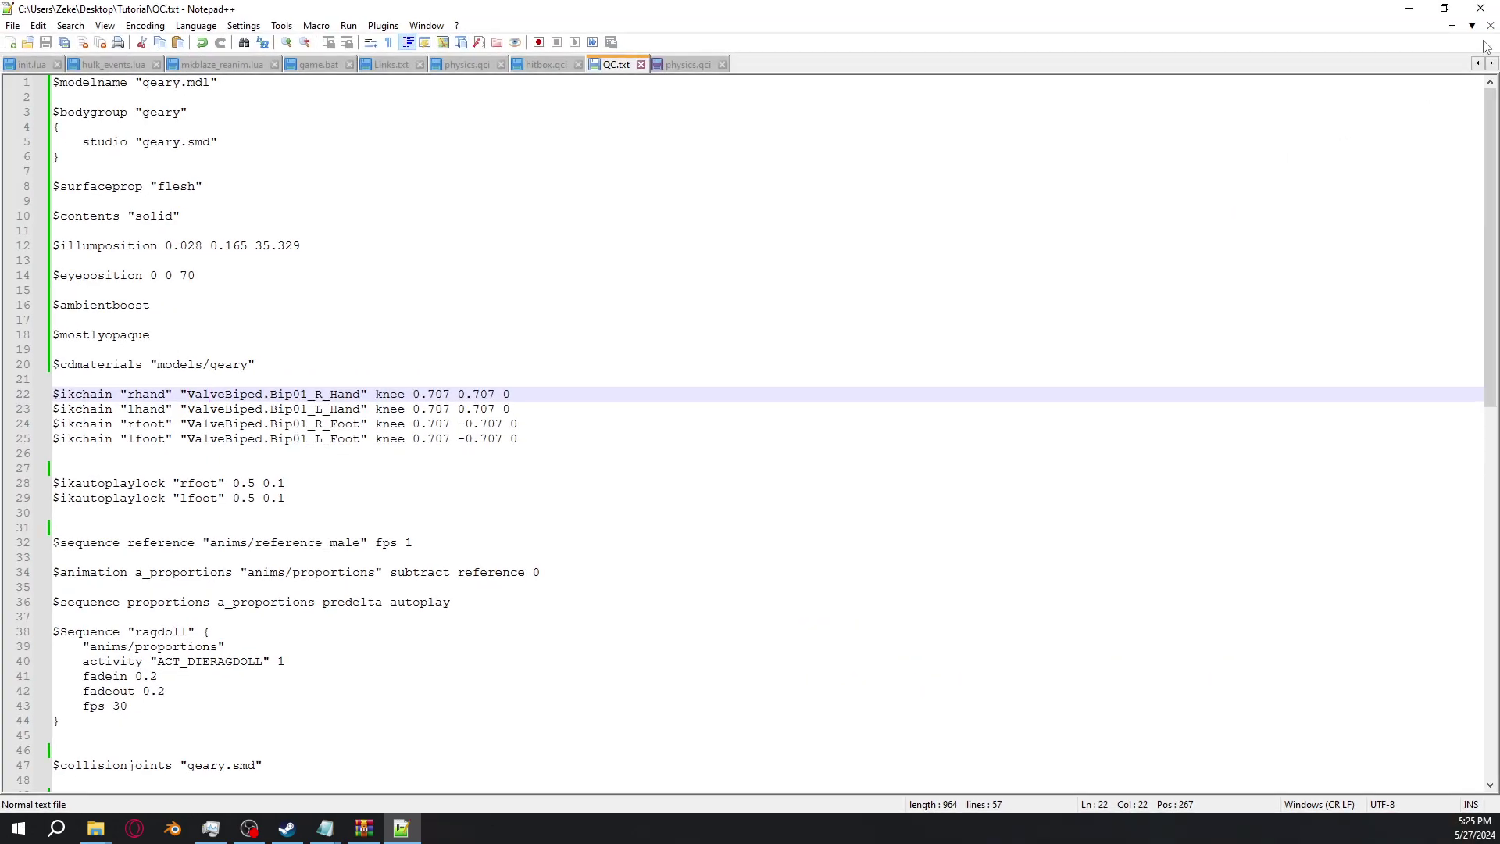
pyautogui.click(1481, 10)
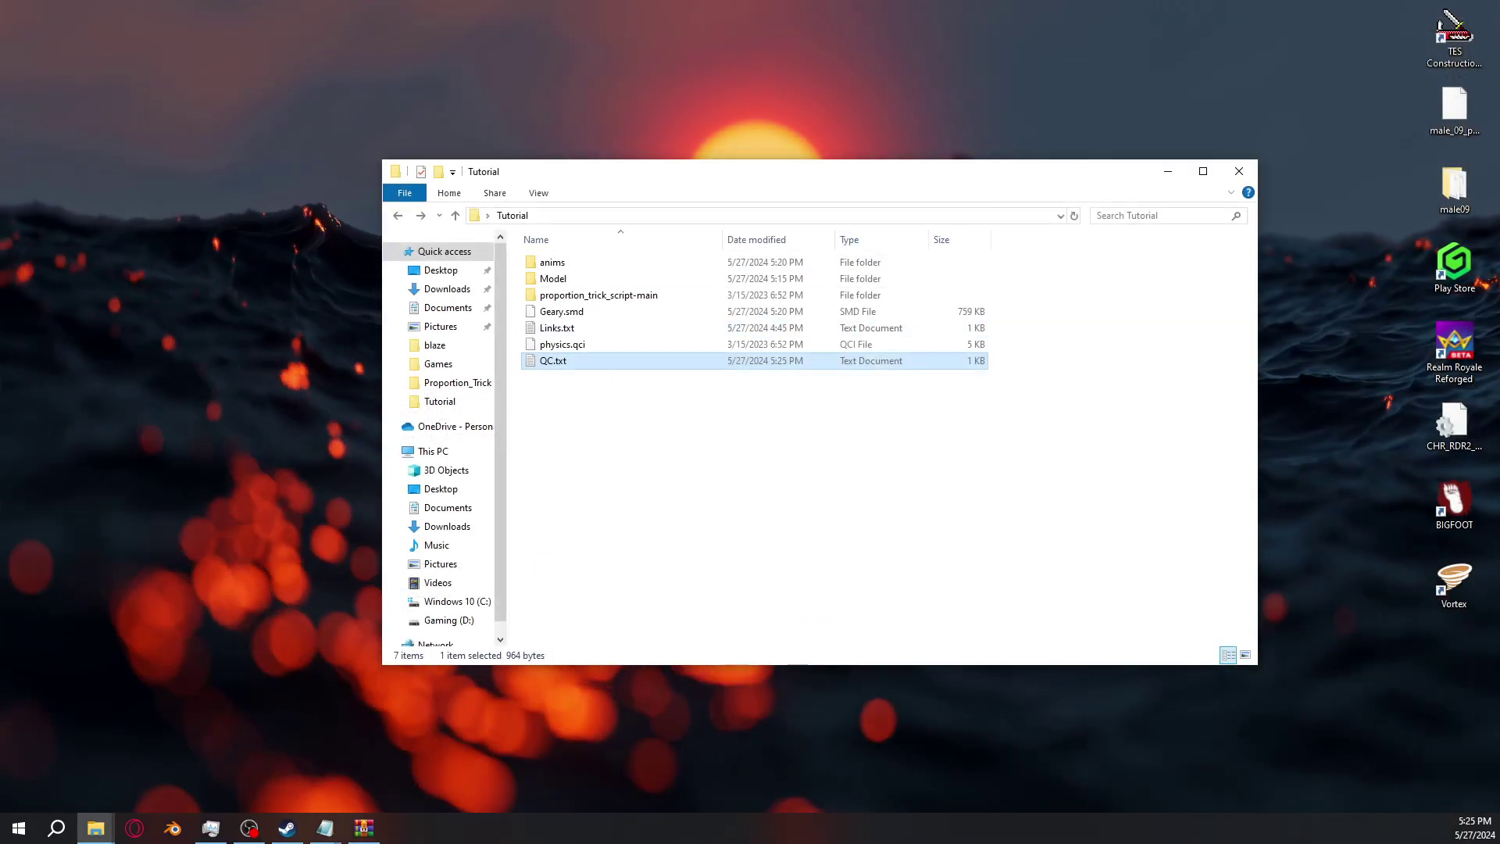
# Launch Crowbar from the Crowbar_2023-02-16_0.74.7z archive, close the archive window and show the compile settings
pyautogui.hotkey('alt', 'Tab')
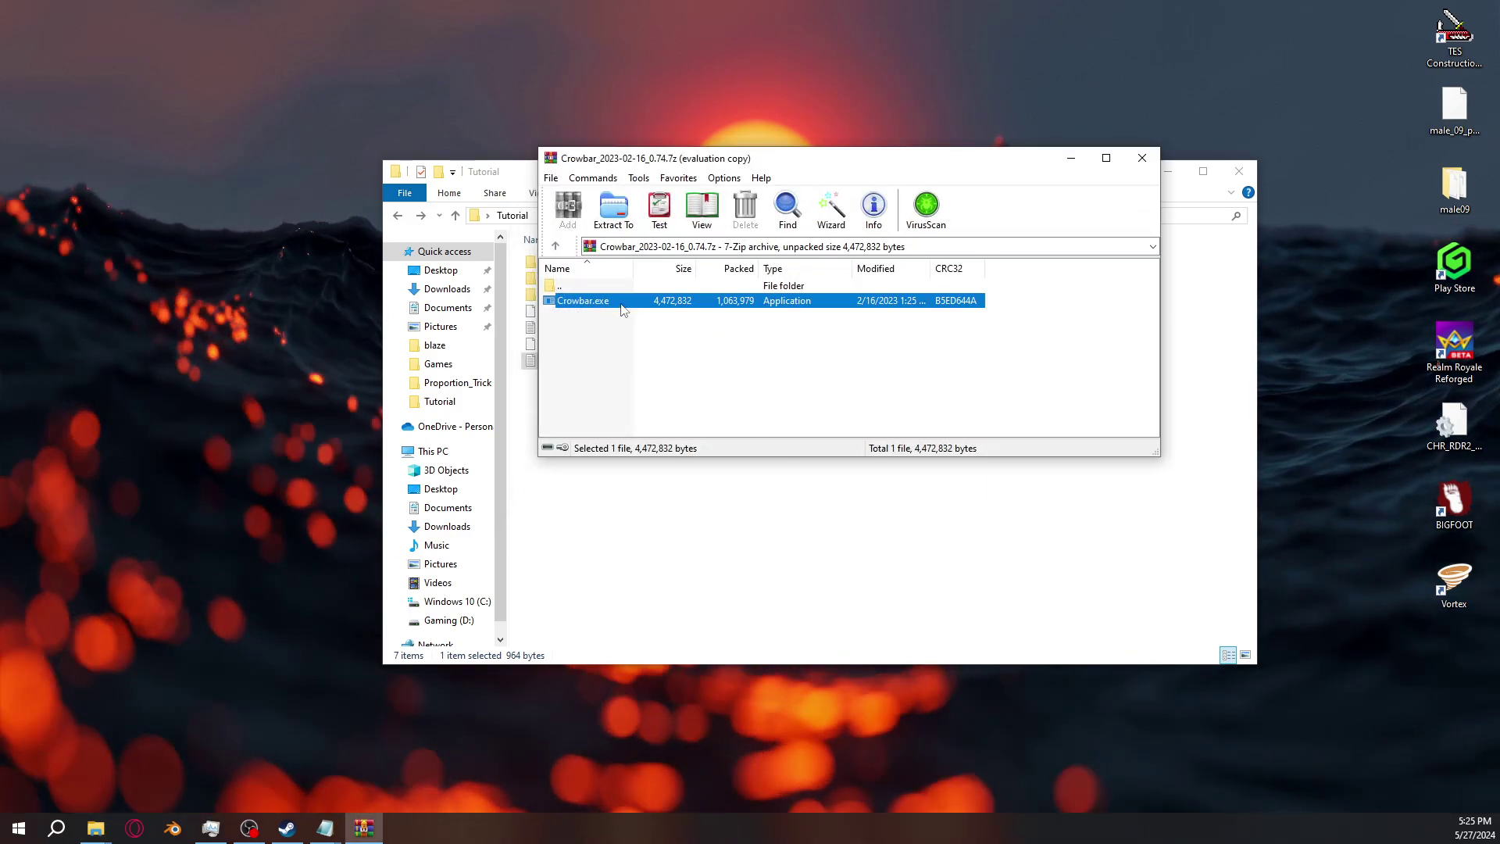
pyautogui.doubleClick(621, 303)
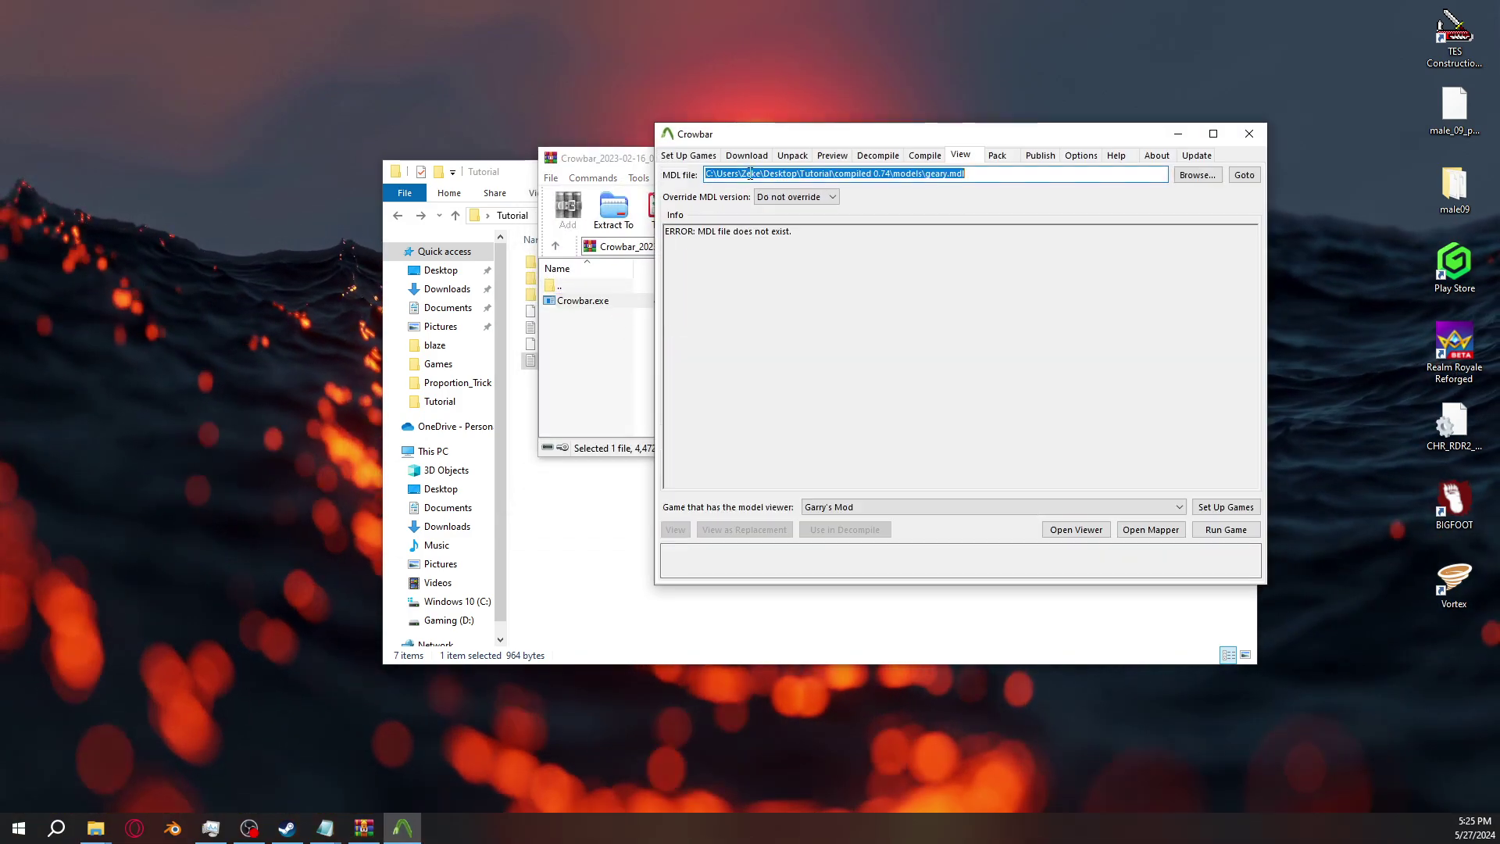
pyautogui.hotkey('alt', 'Tab')
pyautogui.hotkey('alt', 'F4')
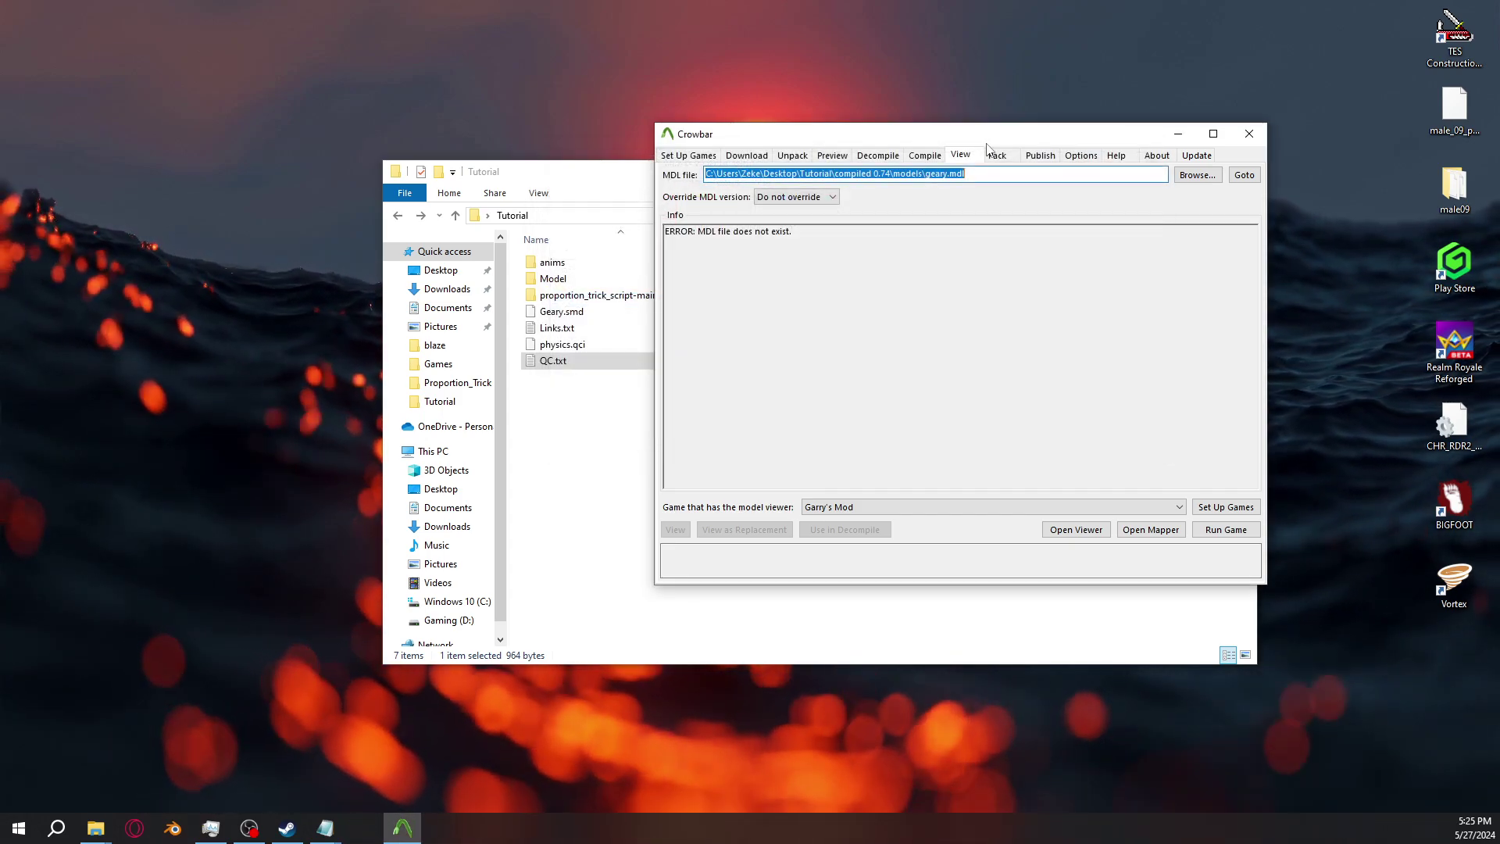
pyautogui.moveTo(990, 141); pyautogui.dragTo(1102, 217)
pyautogui.moveTo(909, 209); pyautogui.dragTo(904, 176)
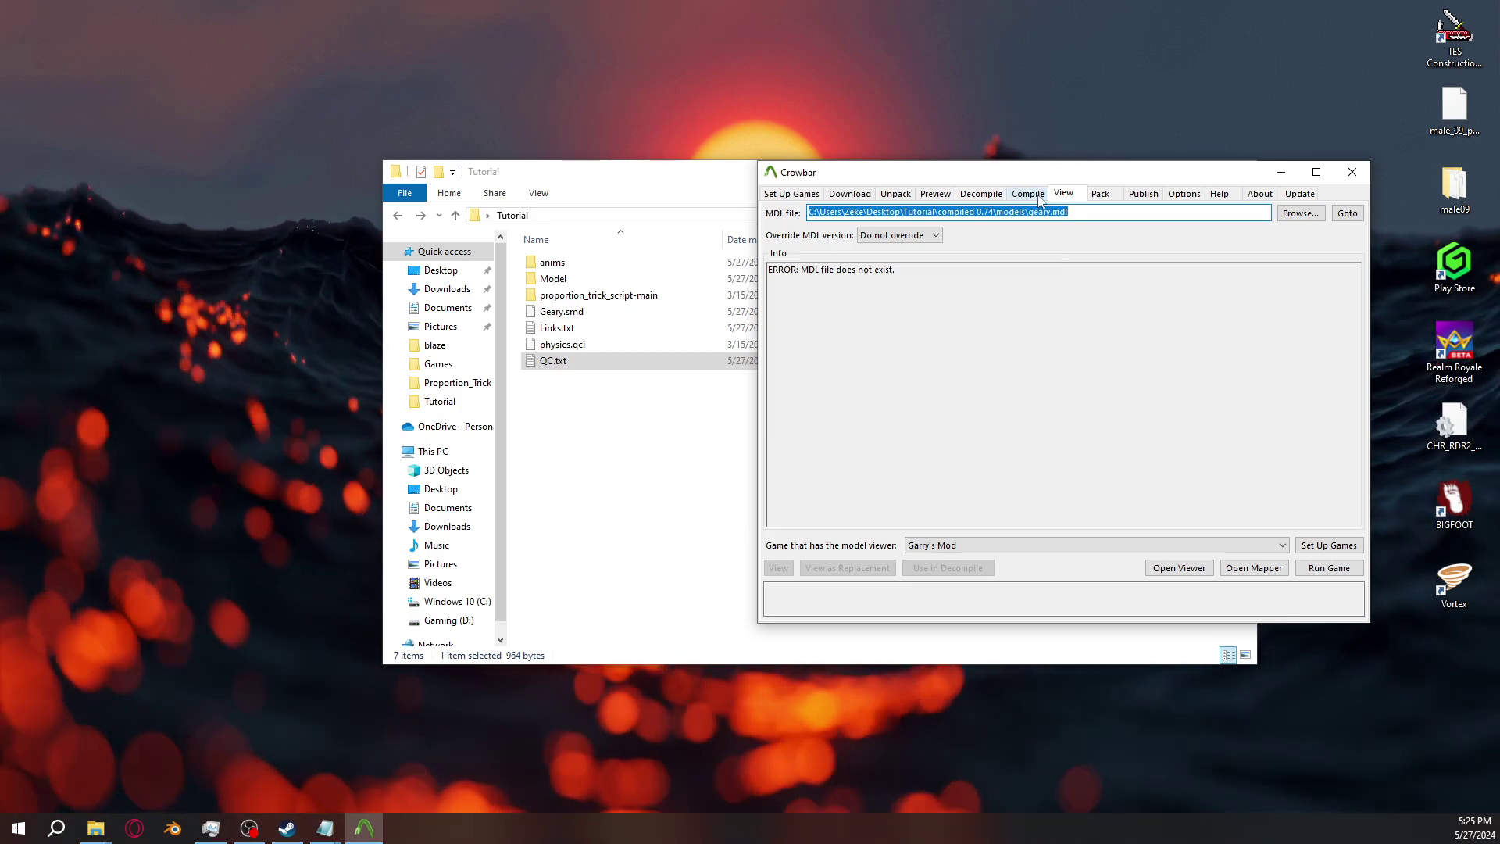
pyautogui.click(982, 193)
pyautogui.click(1025, 194)
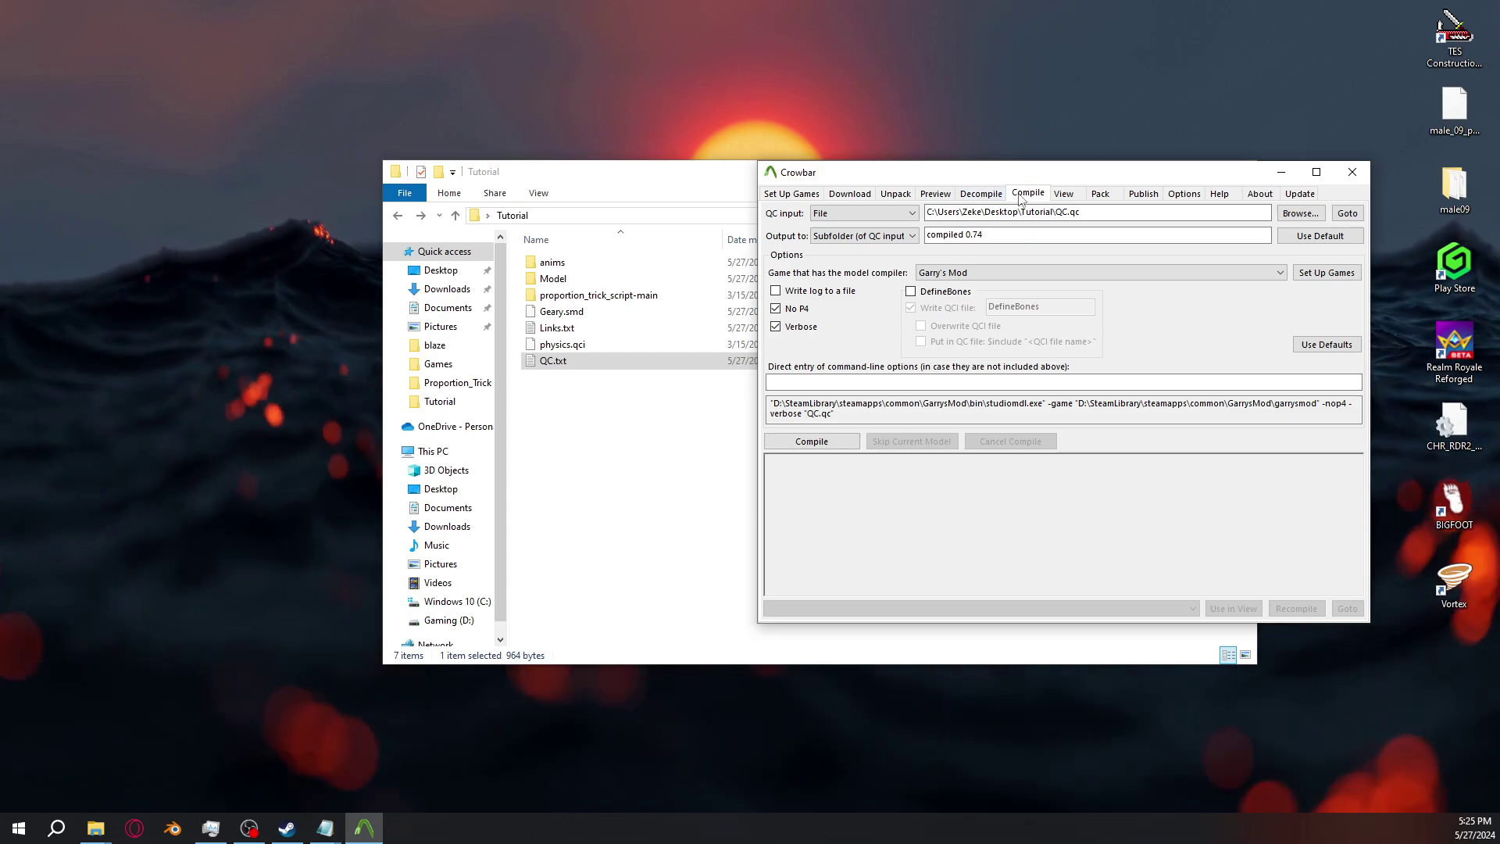
# Rename QC.txt in the Tutorial folder to QC.qc and accept the extension change
pyautogui.click(563, 361)
pyautogui.rightClick(555, 360)
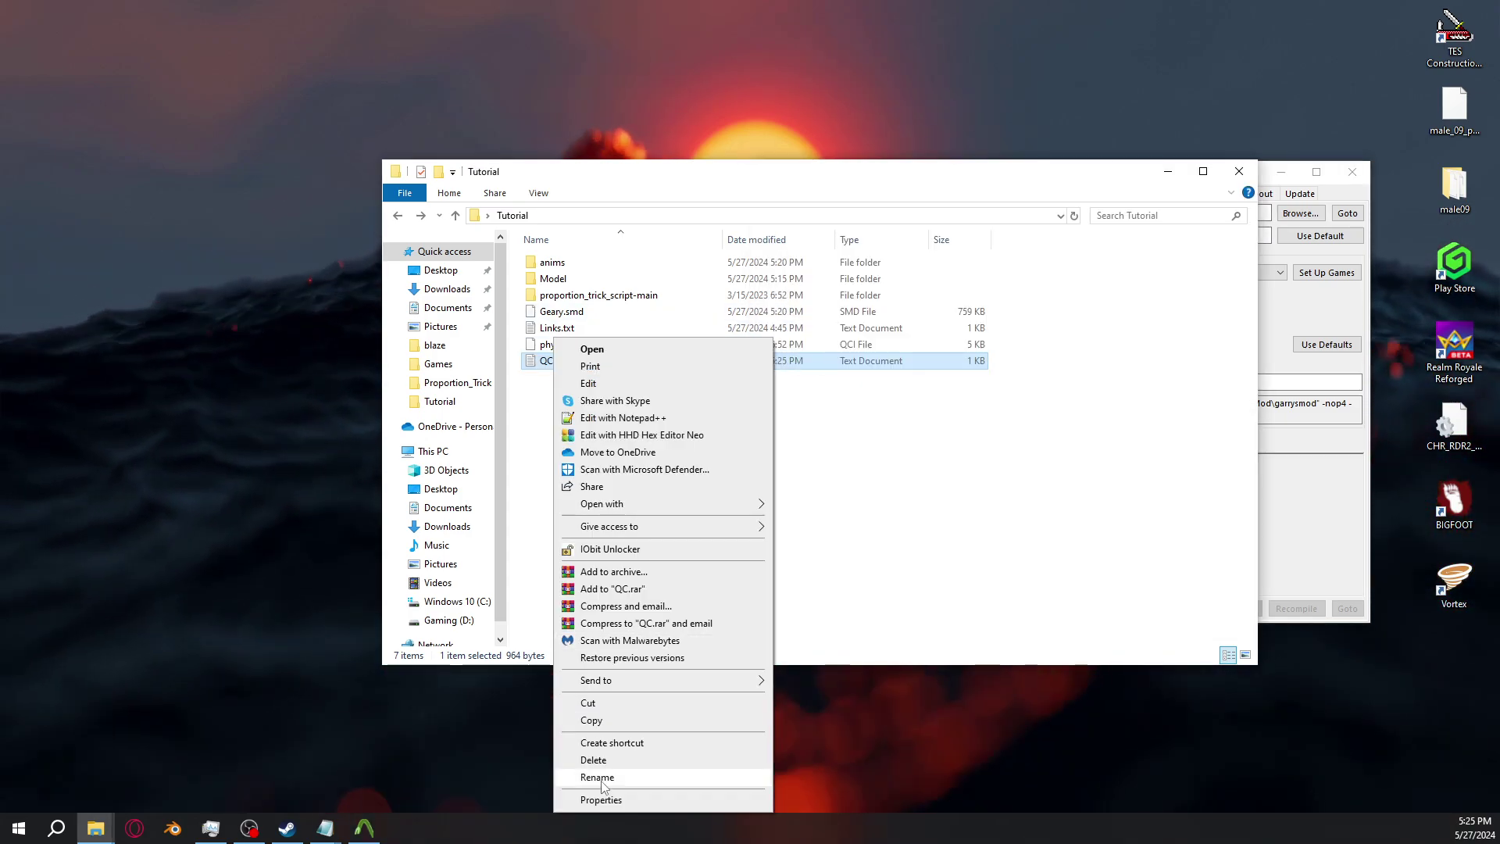
pyautogui.click(598, 778)
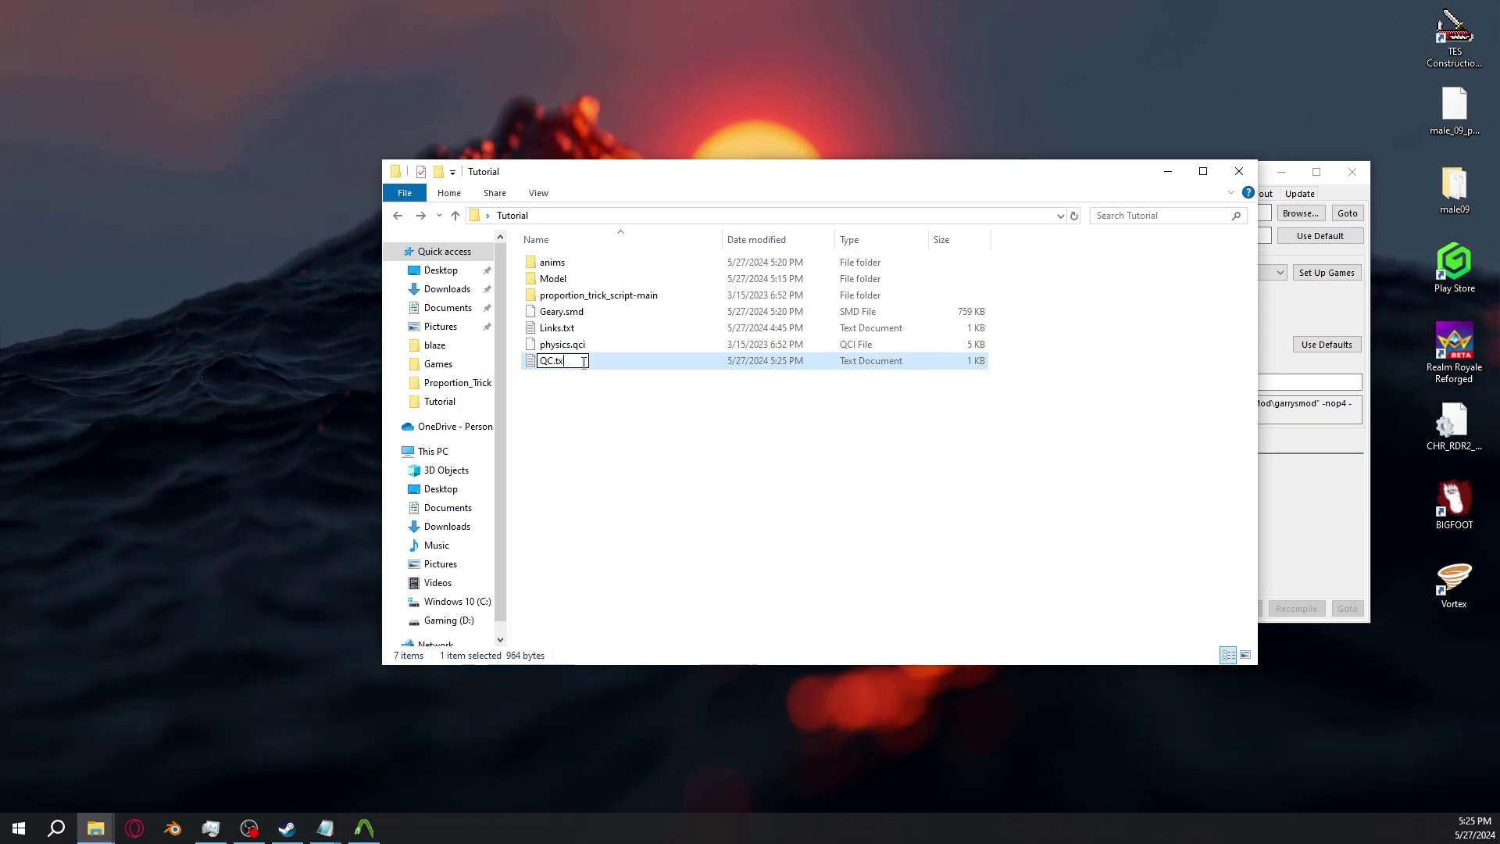
pyautogui.press('BackSpace')
pyautogui.press('BackSpace')
pyautogui.press('Return')
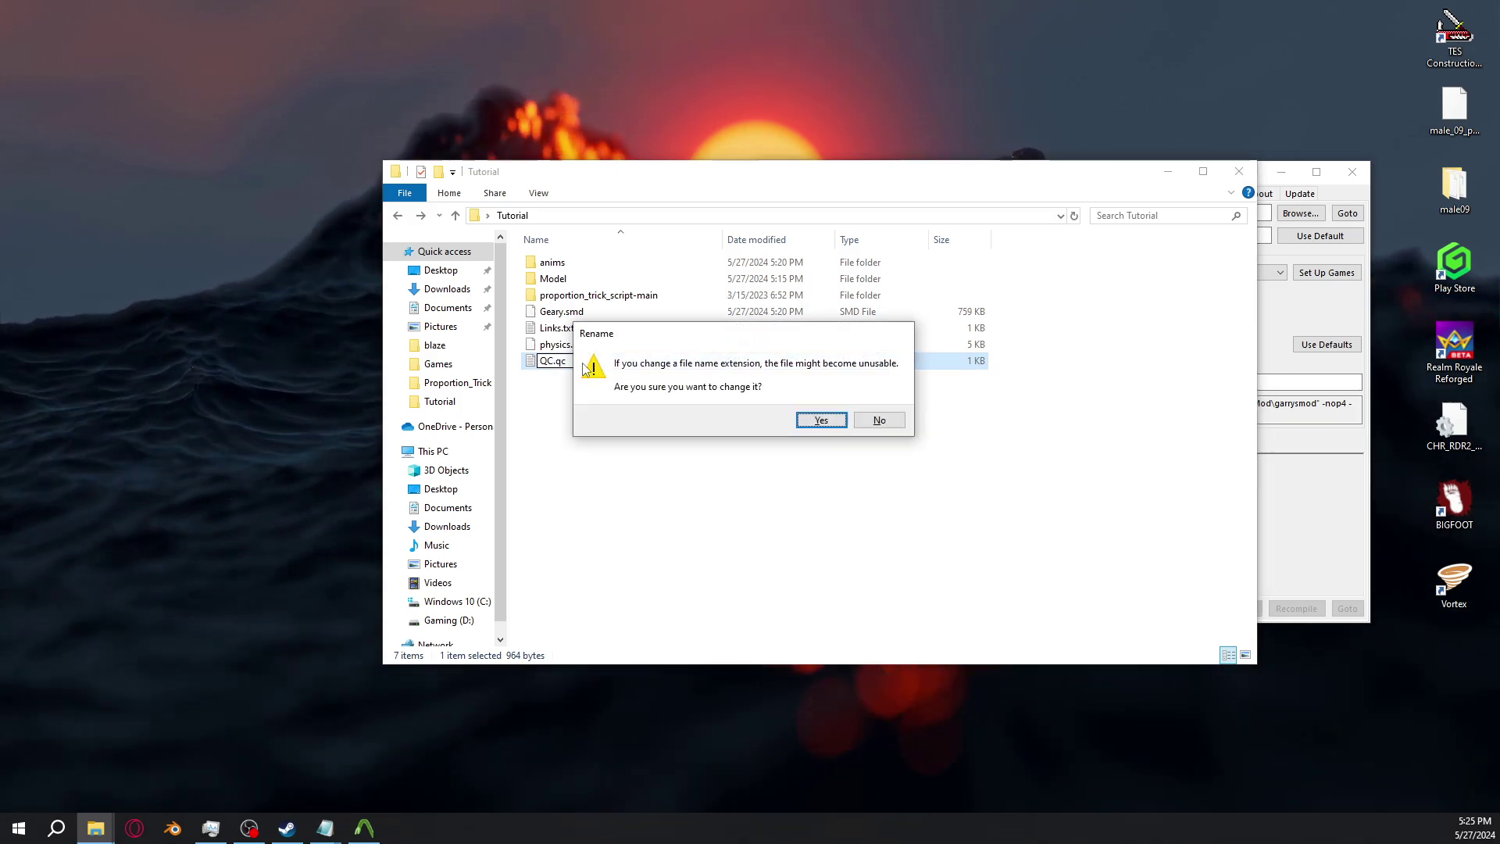
pyautogui.click(820, 420)
# Compile QC.qc in Crowbar with DefineBones and Write QCI file enabled, naming the file DefineBones, and close Crowbar
pyautogui.hotkey('alt', 'Tab')
pyautogui.moveTo(556, 362); pyautogui.dragTo(862, 489)
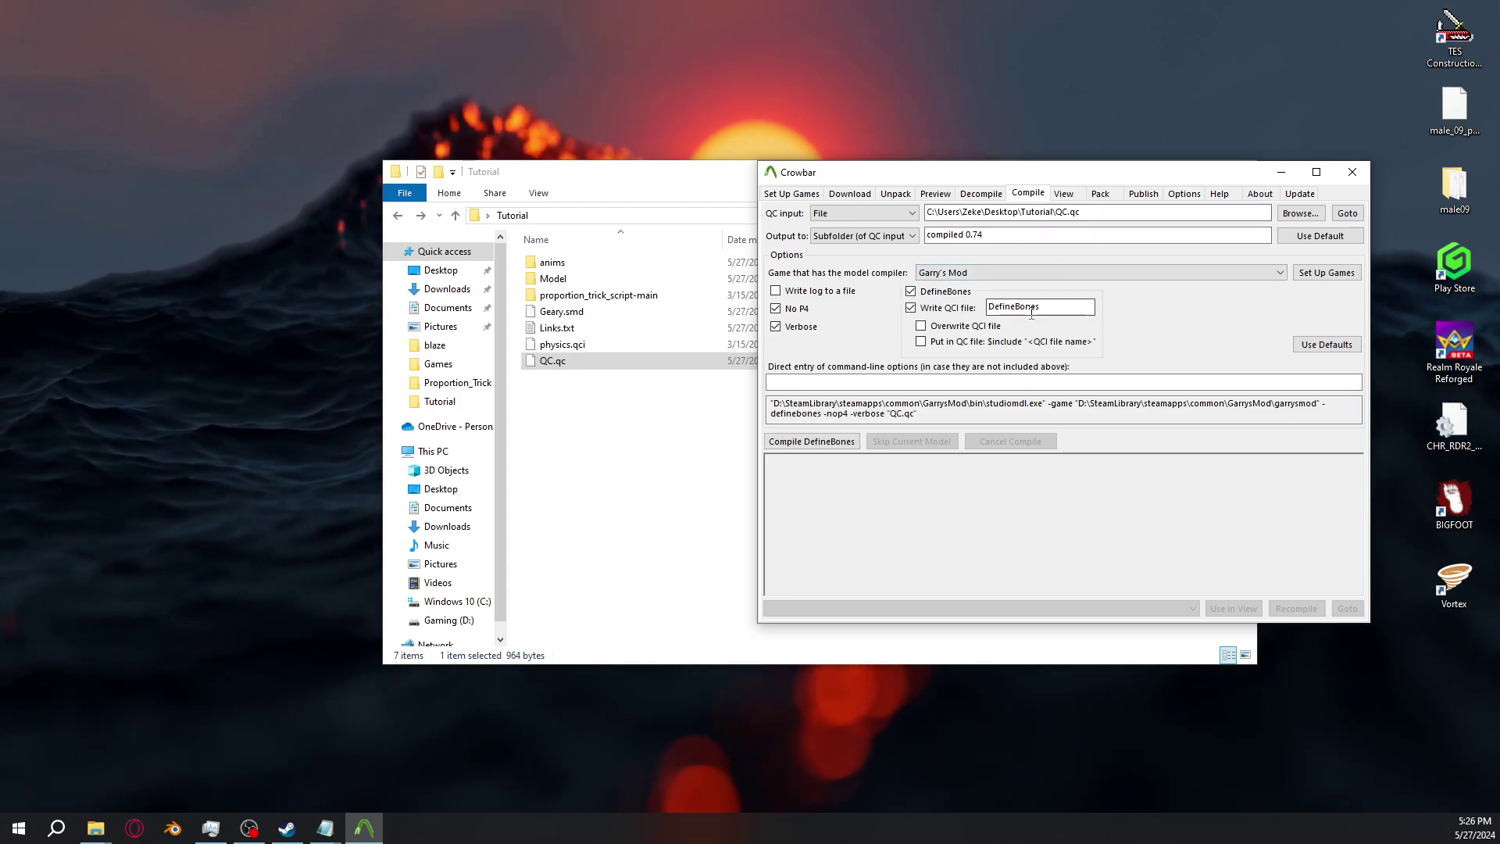
pyautogui.click(810, 445)
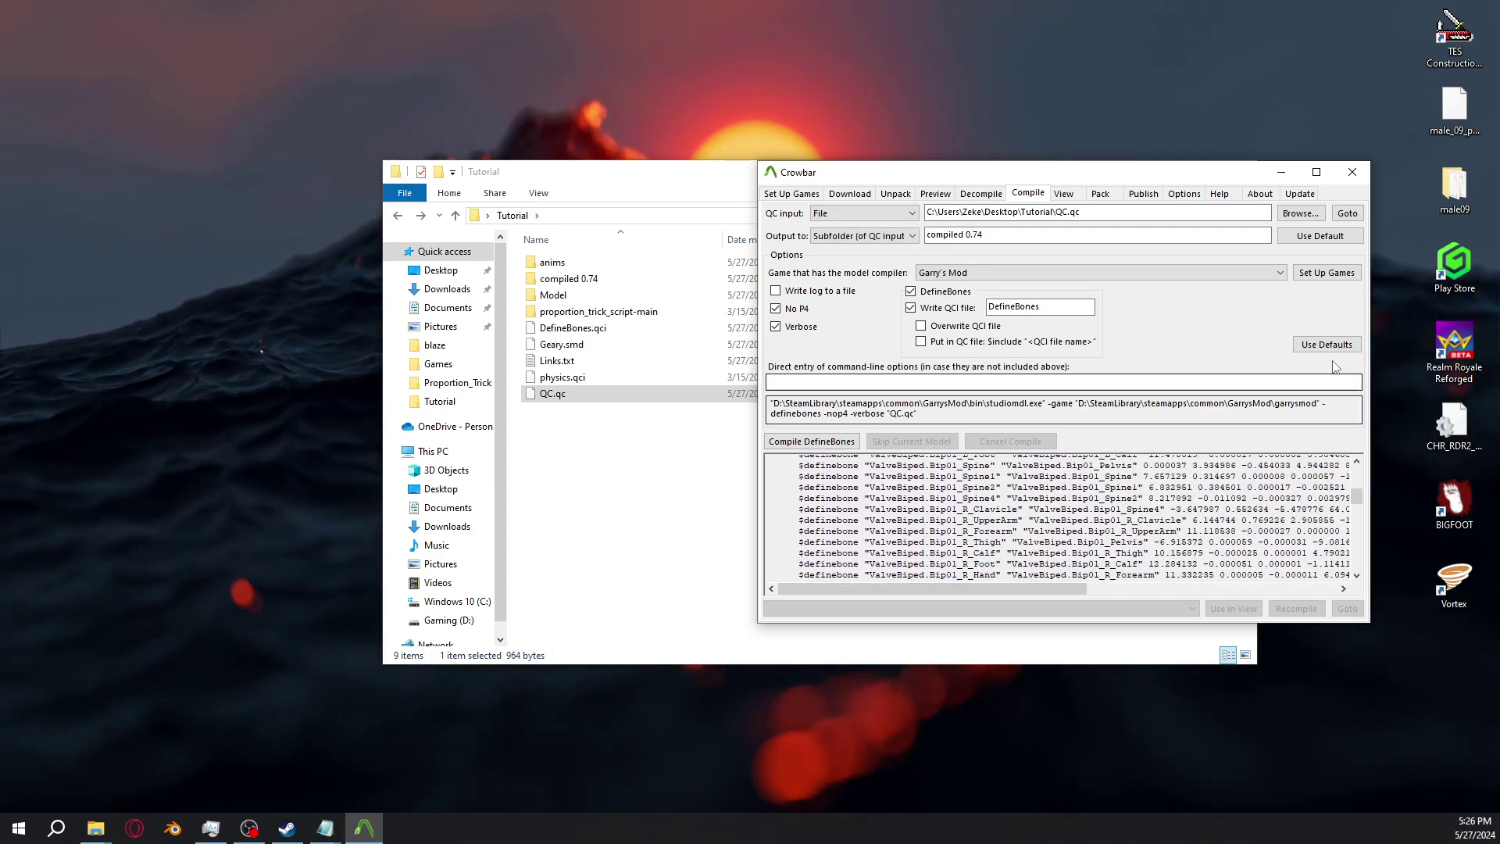
pyautogui.click(1352, 173)
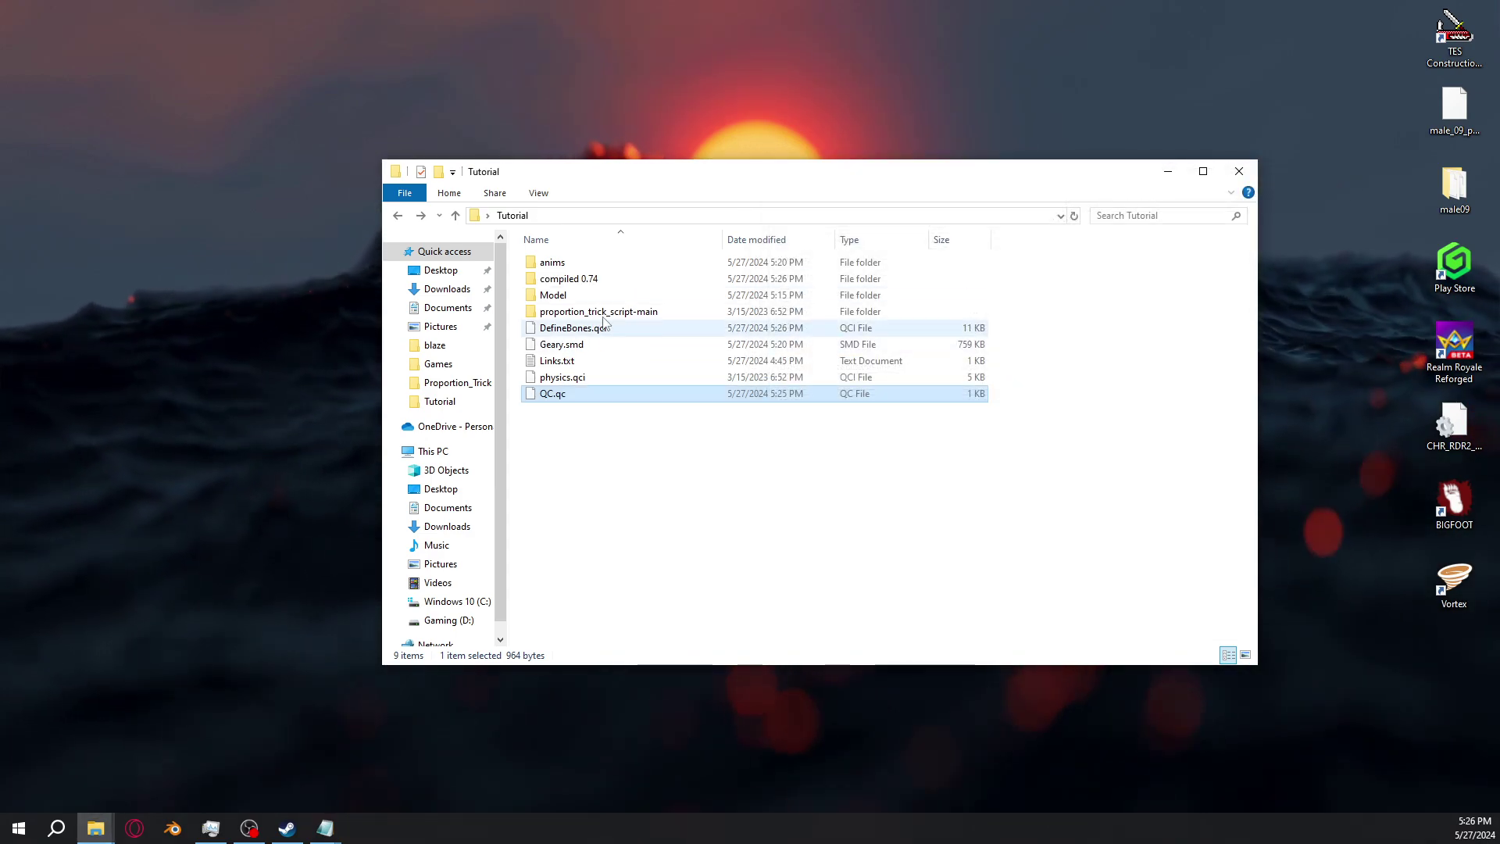
# Delete the compiled 0.74 folder from the Tutorial folder and select DefineBones.qci
pyautogui.click(594, 281)
pyautogui.press('Delete')
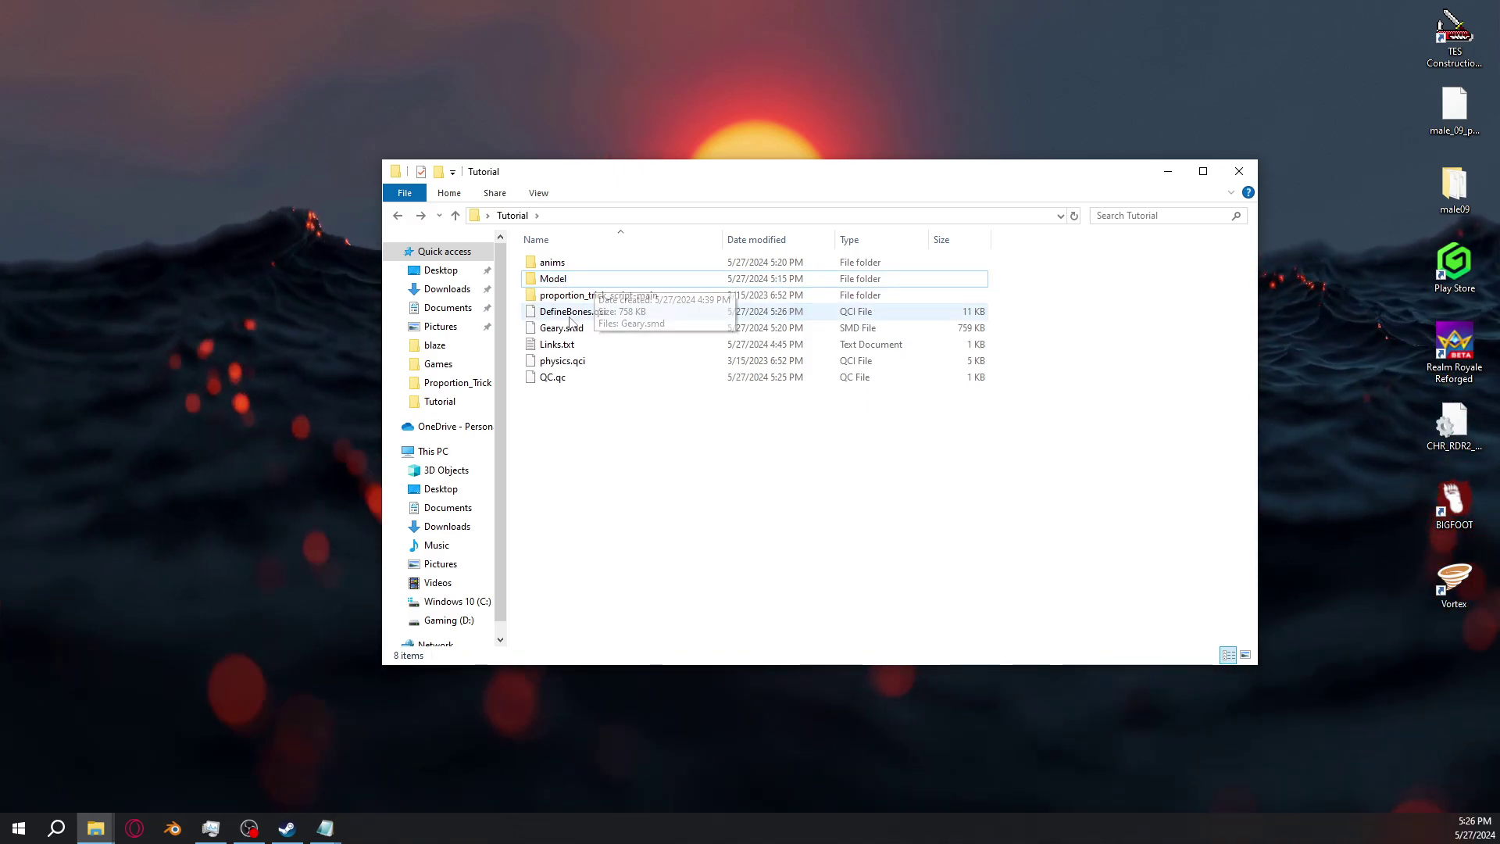
pyautogui.click(579, 311)
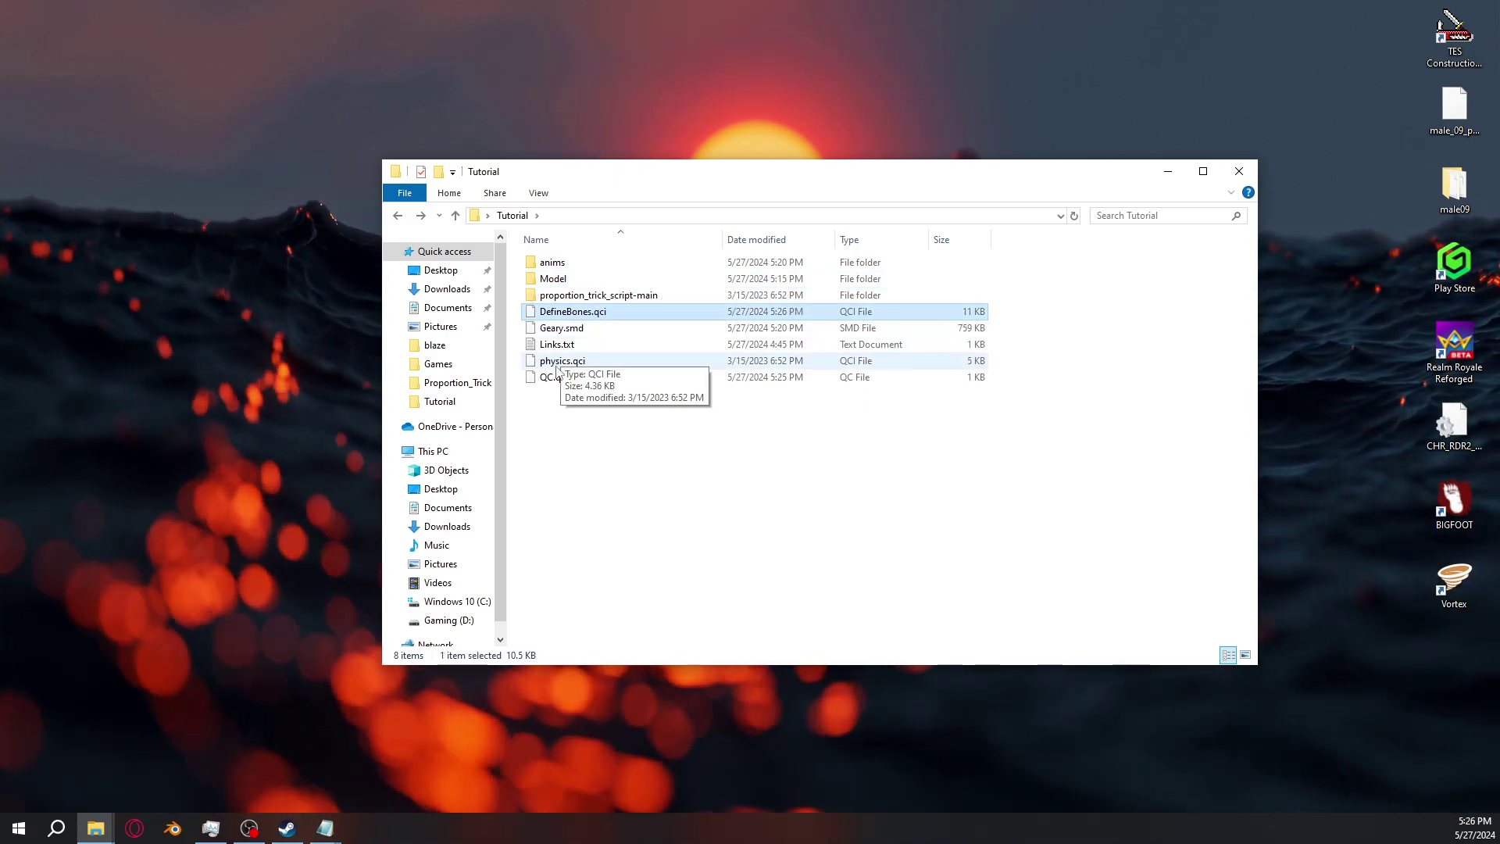
# Add the line $include "DefineBones.qci" below the physics.qci include in QC.qc, save the file and close the editor
pyautogui.rightClick(562, 379)
pyautogui.click(589, 420)
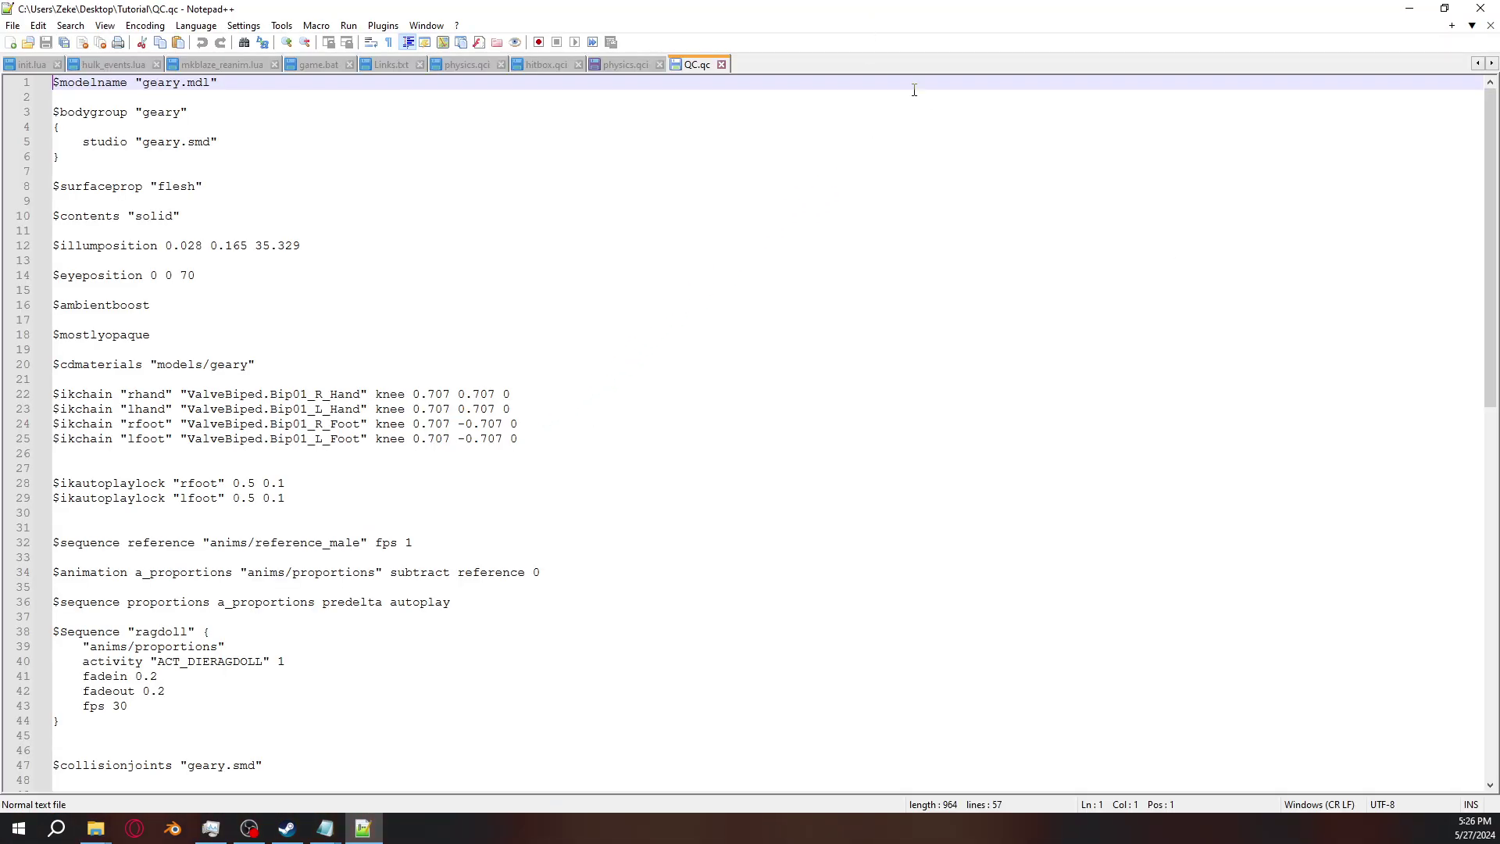
pyautogui.moveTo(914, 10); pyautogui.dragTo(1169, 110)
pyautogui.scroll(-11, 960, 537)
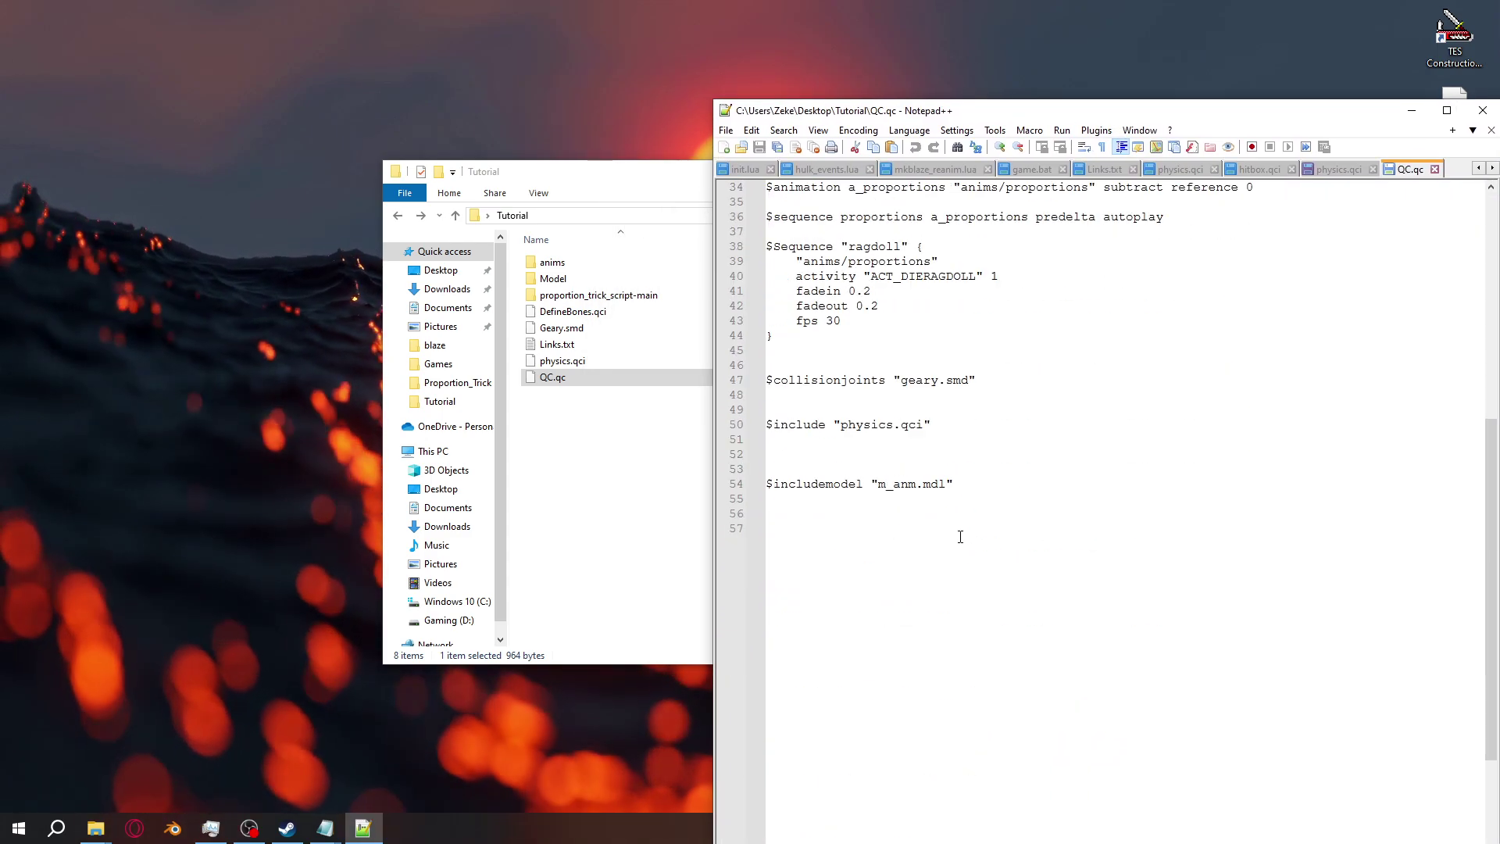
pyautogui.click(834, 459)
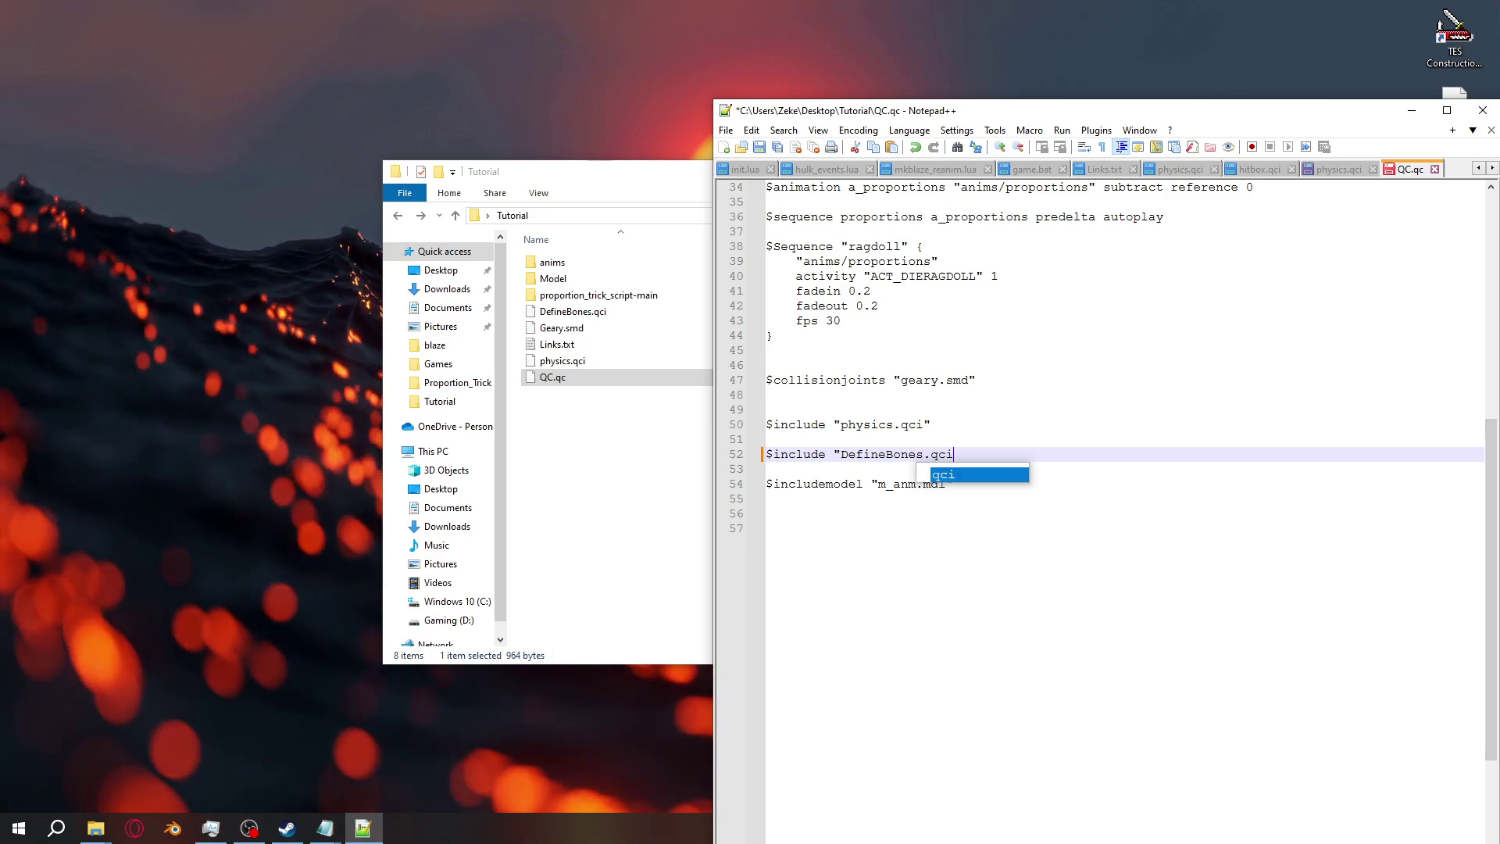
pyautogui.write('"')
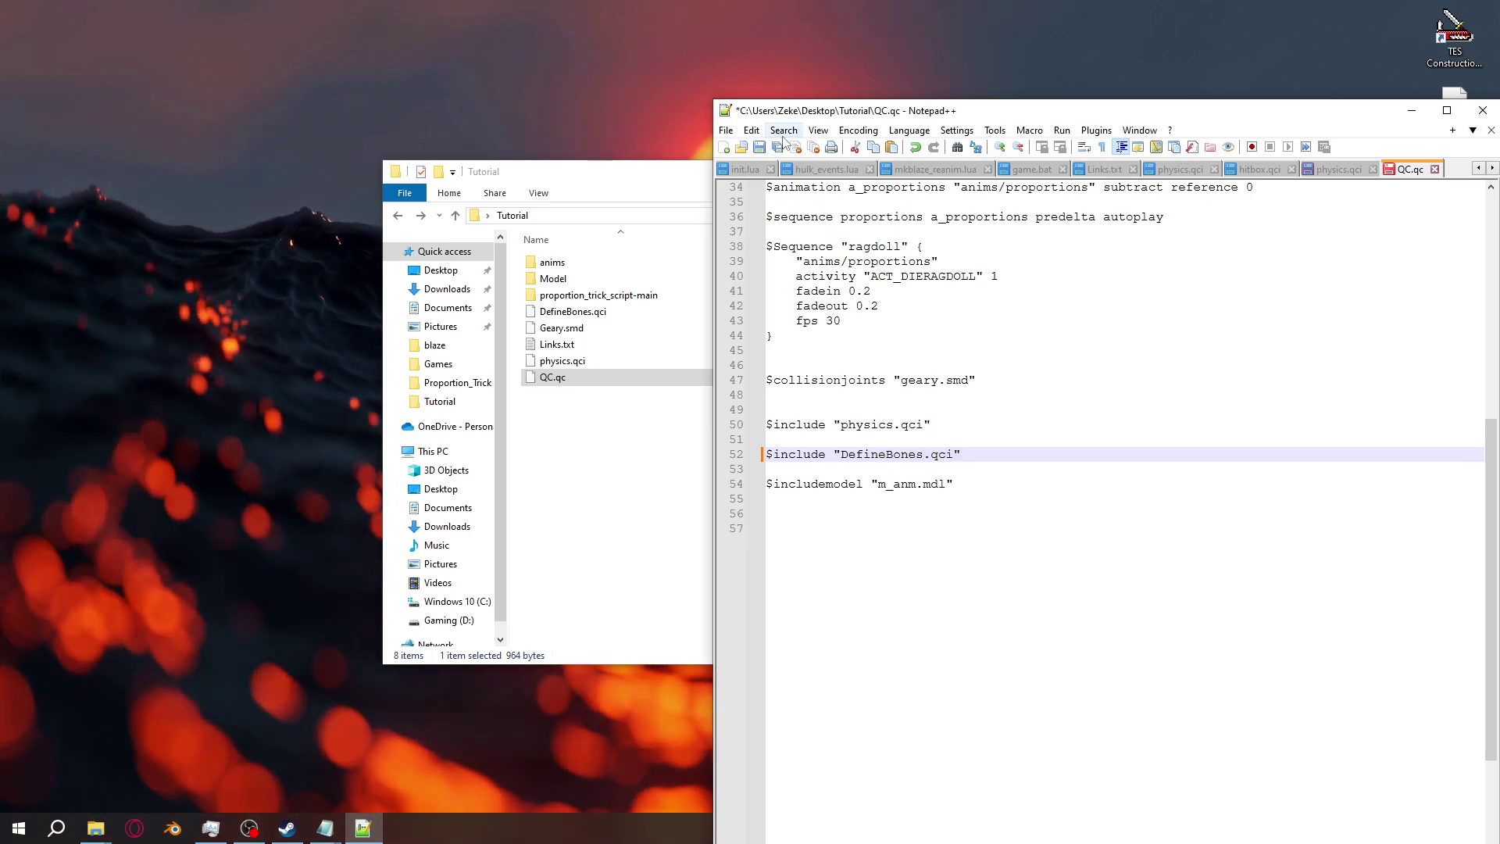
pyautogui.hotkey('ctrl', 's')
pyautogui.moveTo(866, 115); pyautogui.dragTo(513, 107)
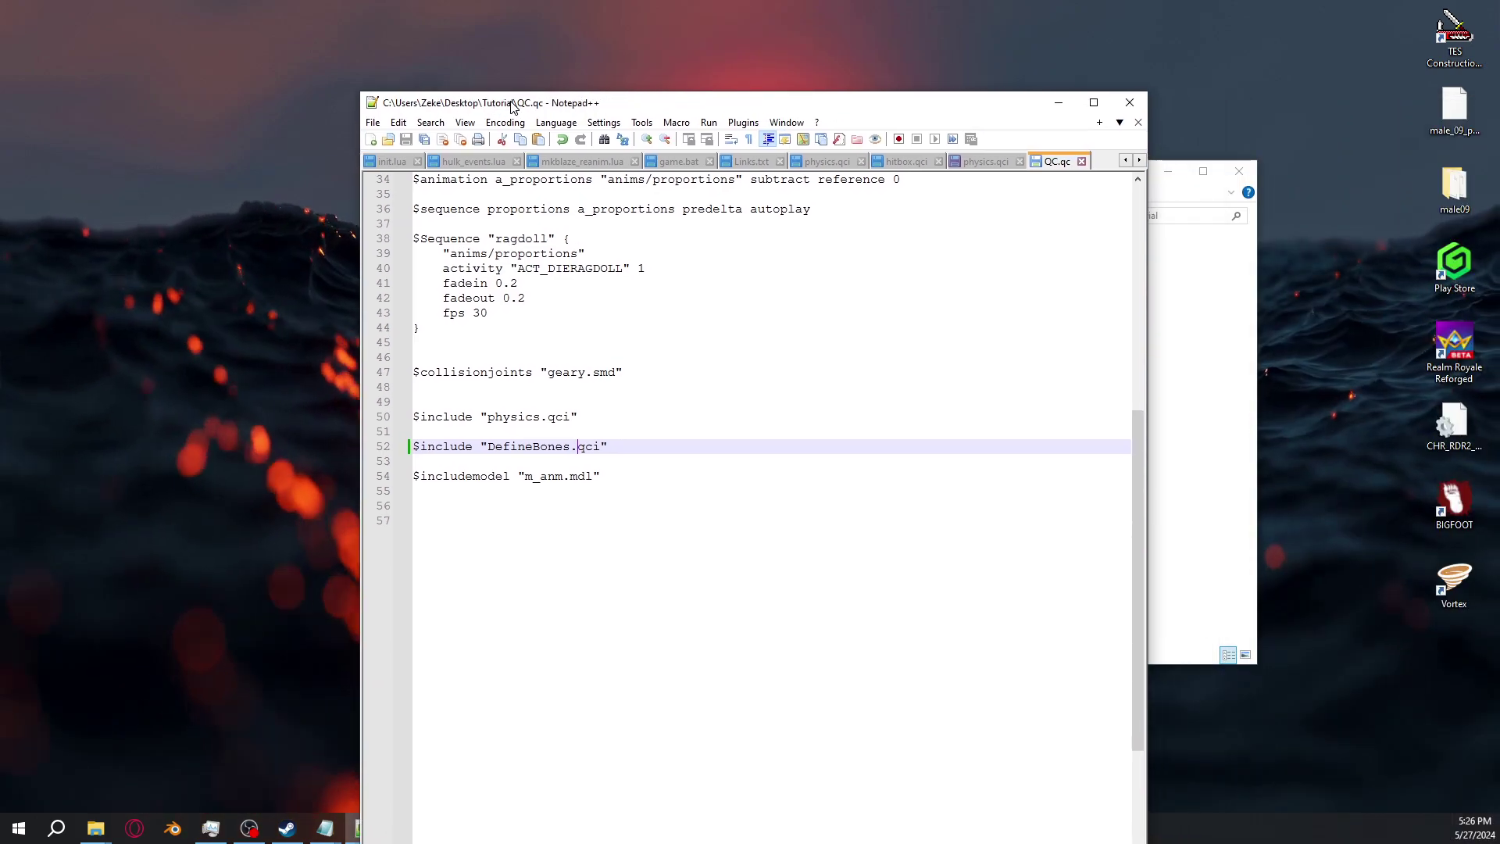
pyautogui.click(1129, 102)
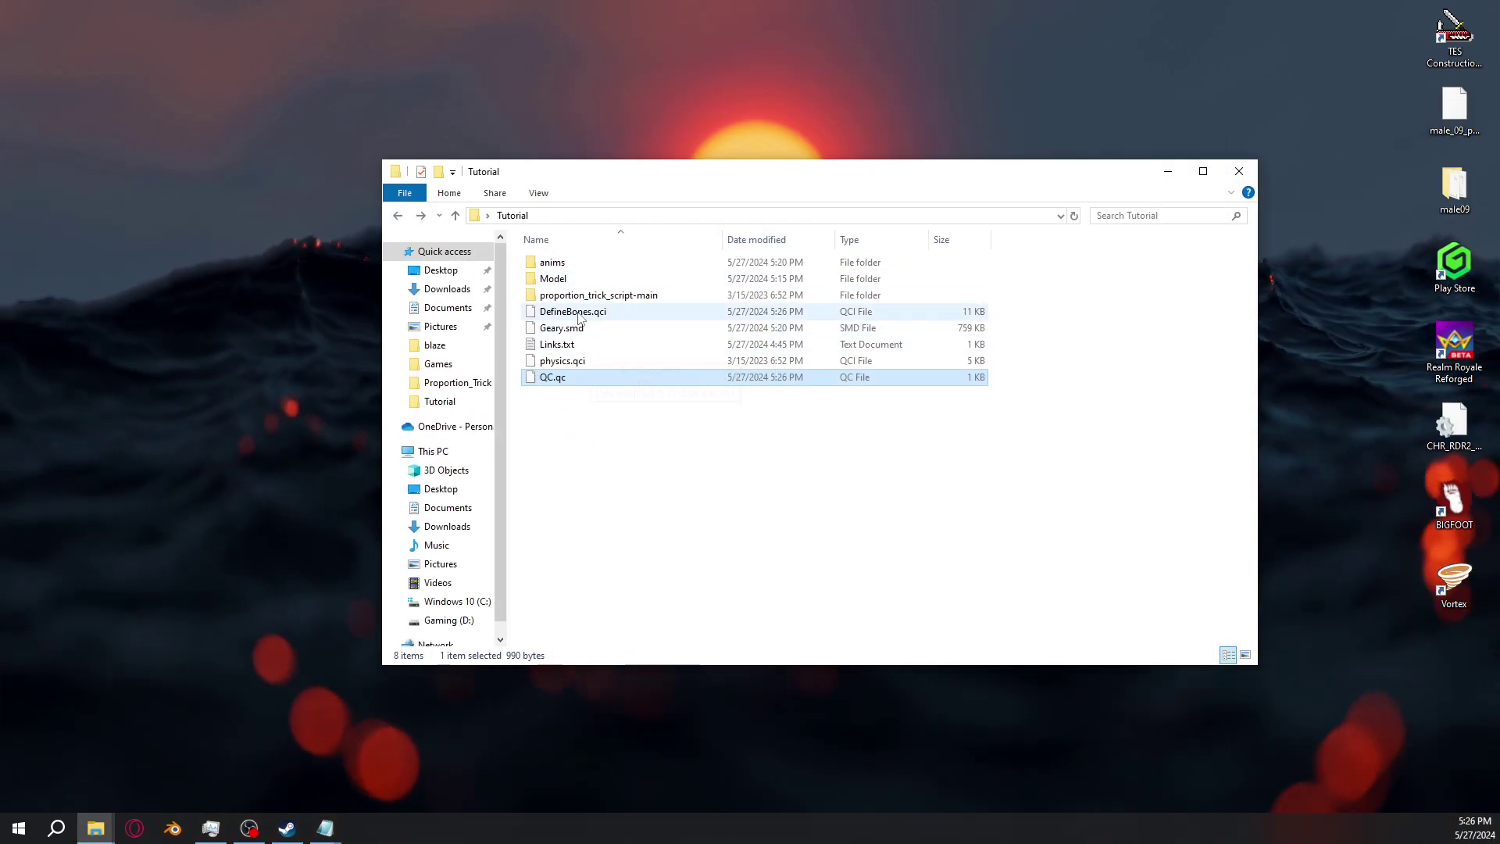
# Open DefineBones.qci in Notepad++, examine its $definebone lines and close the editor
pyautogui.rightClick(579, 313)
pyautogui.click(641, 337)
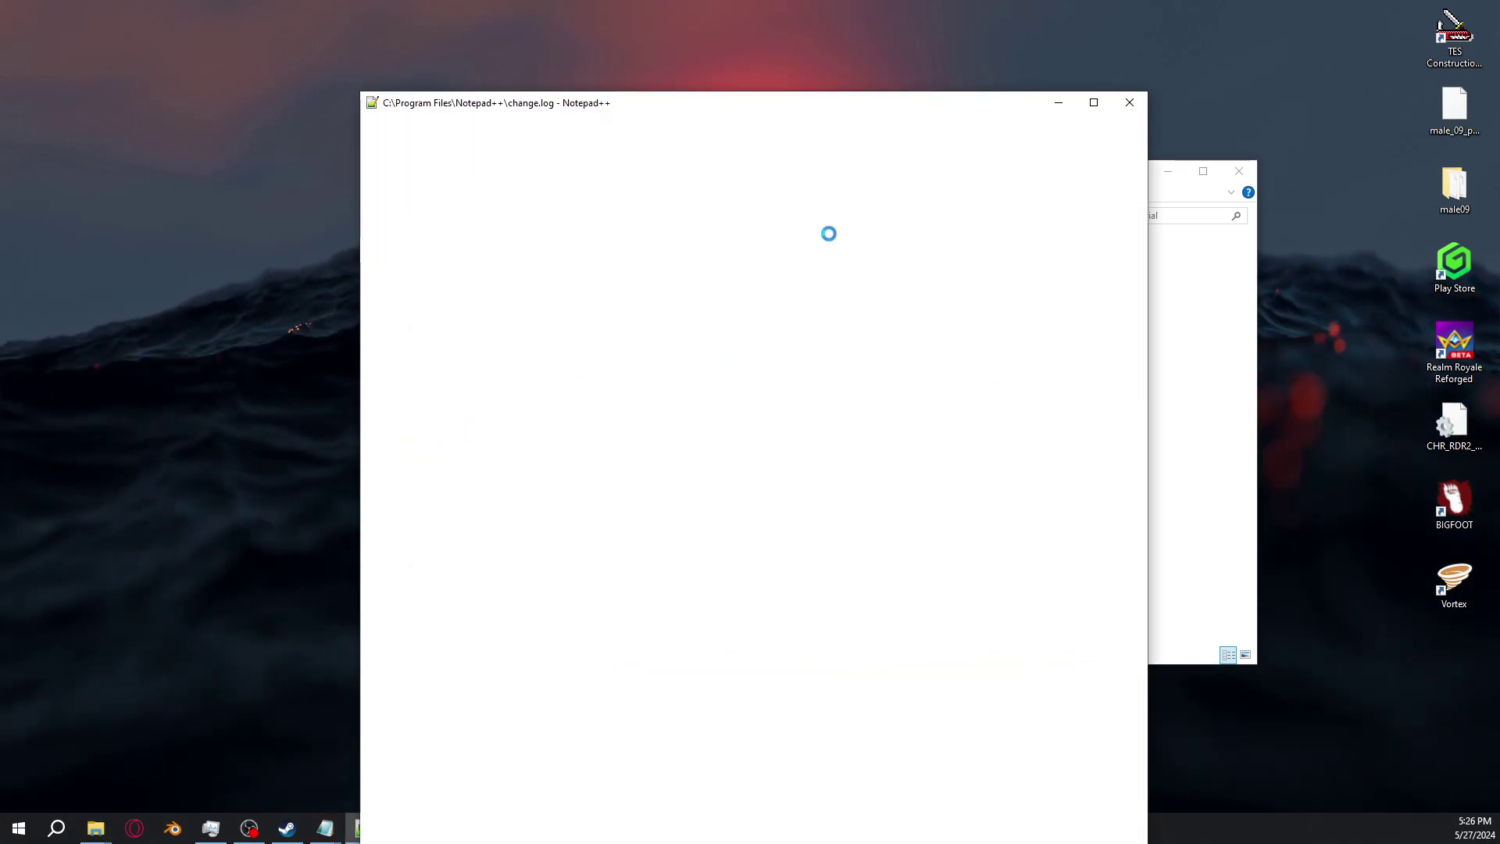
pyautogui.scroll(-3, 726, 266)
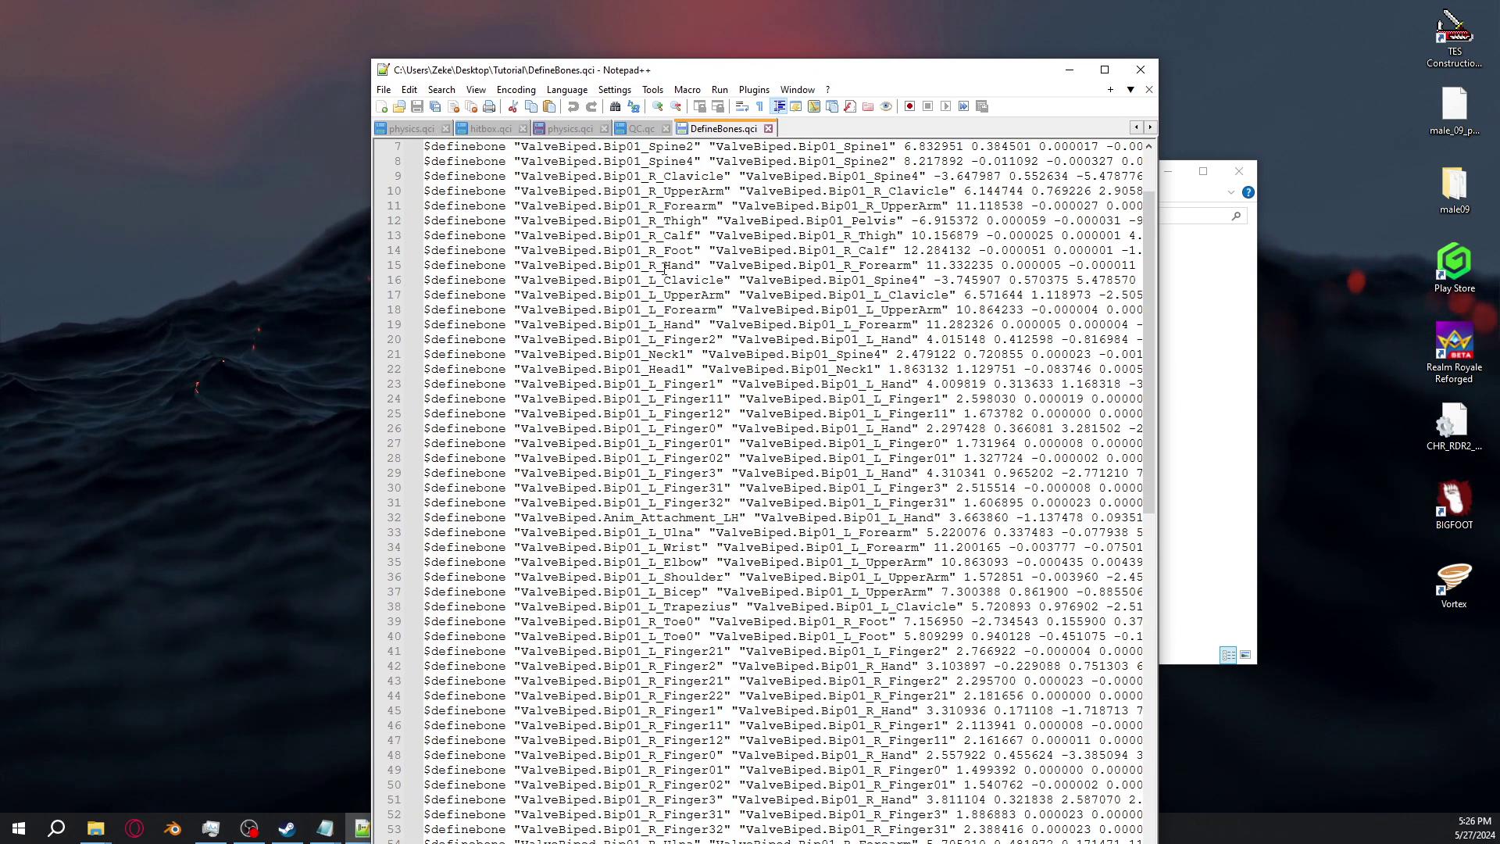
pyautogui.scroll(3, 470, 188)
pyautogui.moveTo(478, 153); pyautogui.dragTo(626, 561)
pyautogui.moveTo(416, 157); pyautogui.dragTo(928, 577)
pyautogui.click(1137, 71)
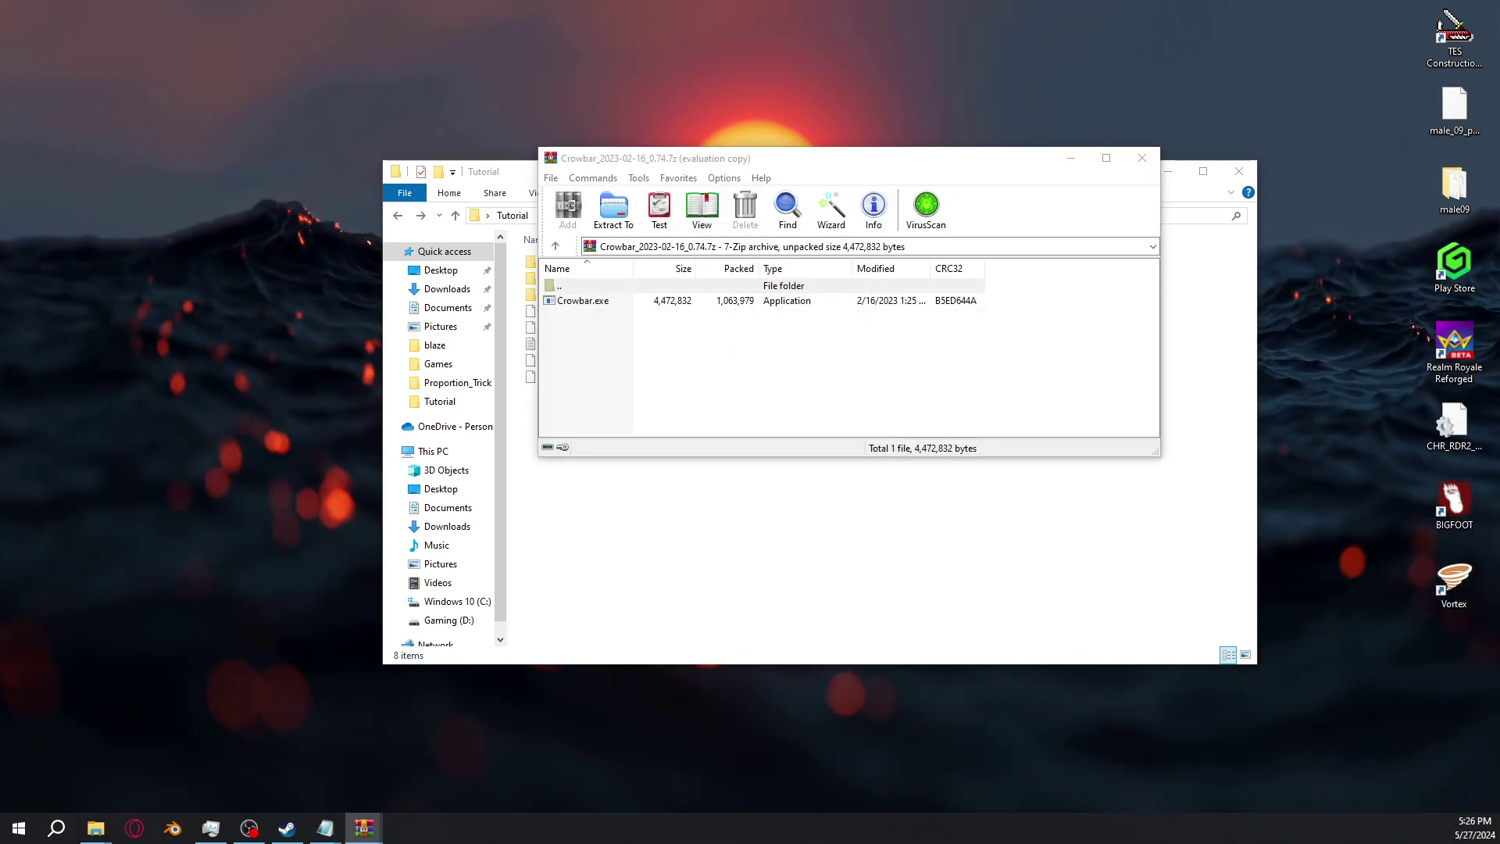
# Launch Crowbar from the Crowbar_2023-02-16_0.74.7z archive, close the archive window and place Crowbar beside the Tutorial folder's file list
pyautogui.click(625, 304)
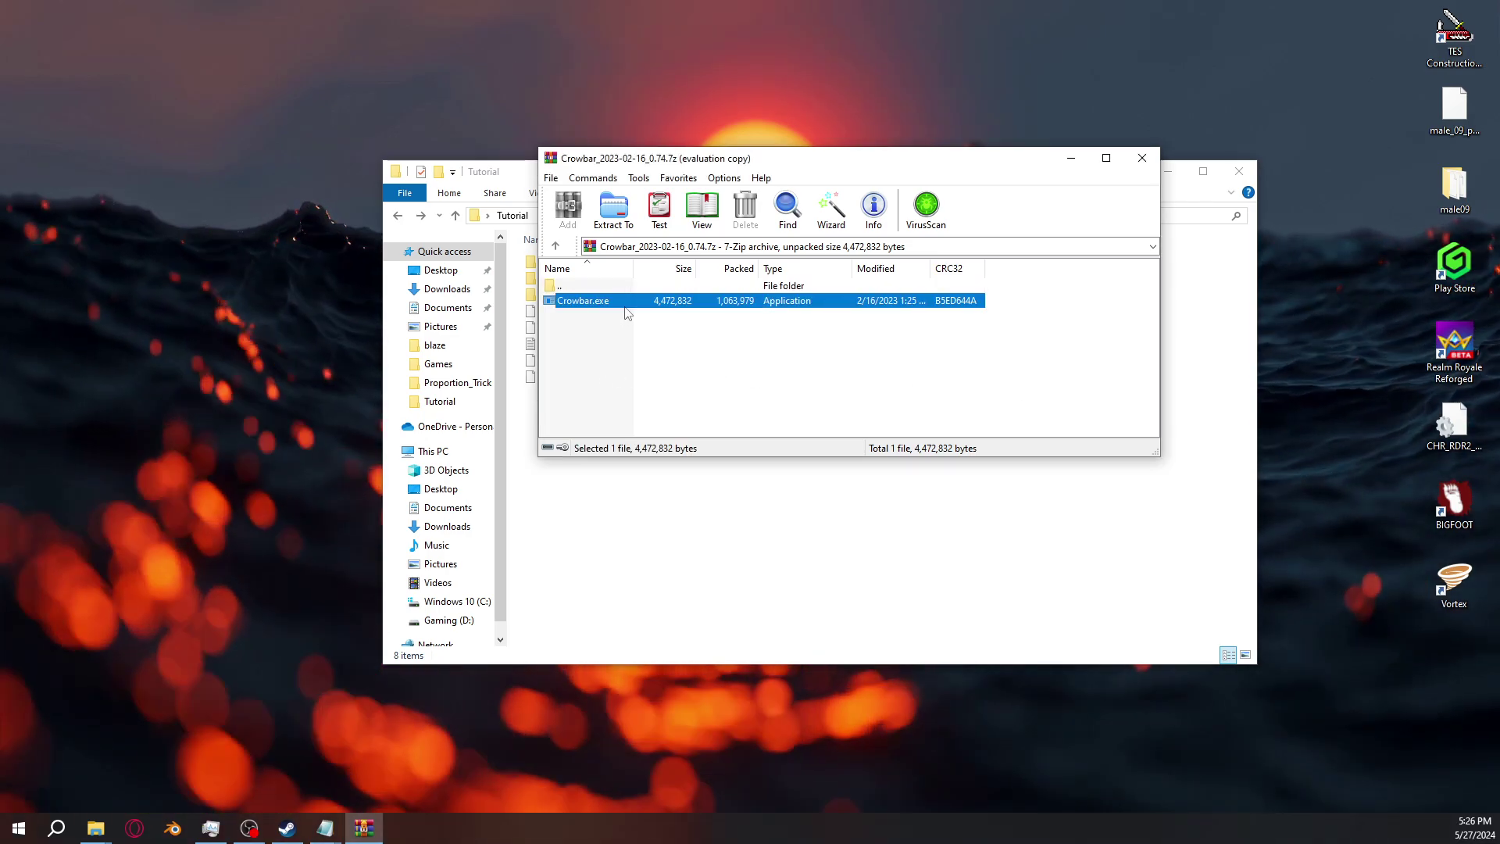
pyautogui.doubleClick(625, 312)
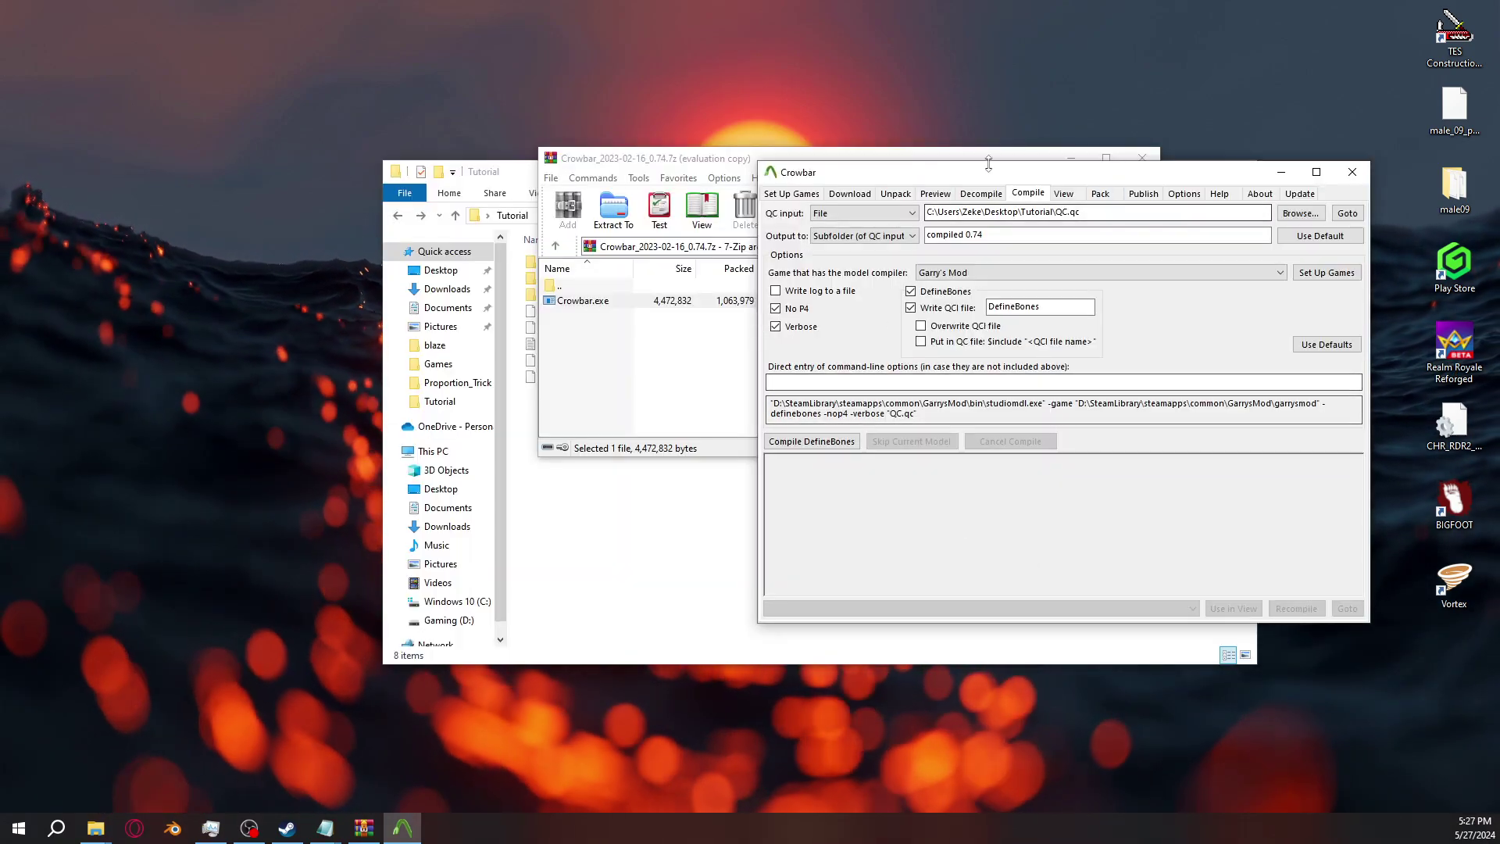
pyautogui.click(1037, 159)
pyautogui.click(1142, 157)
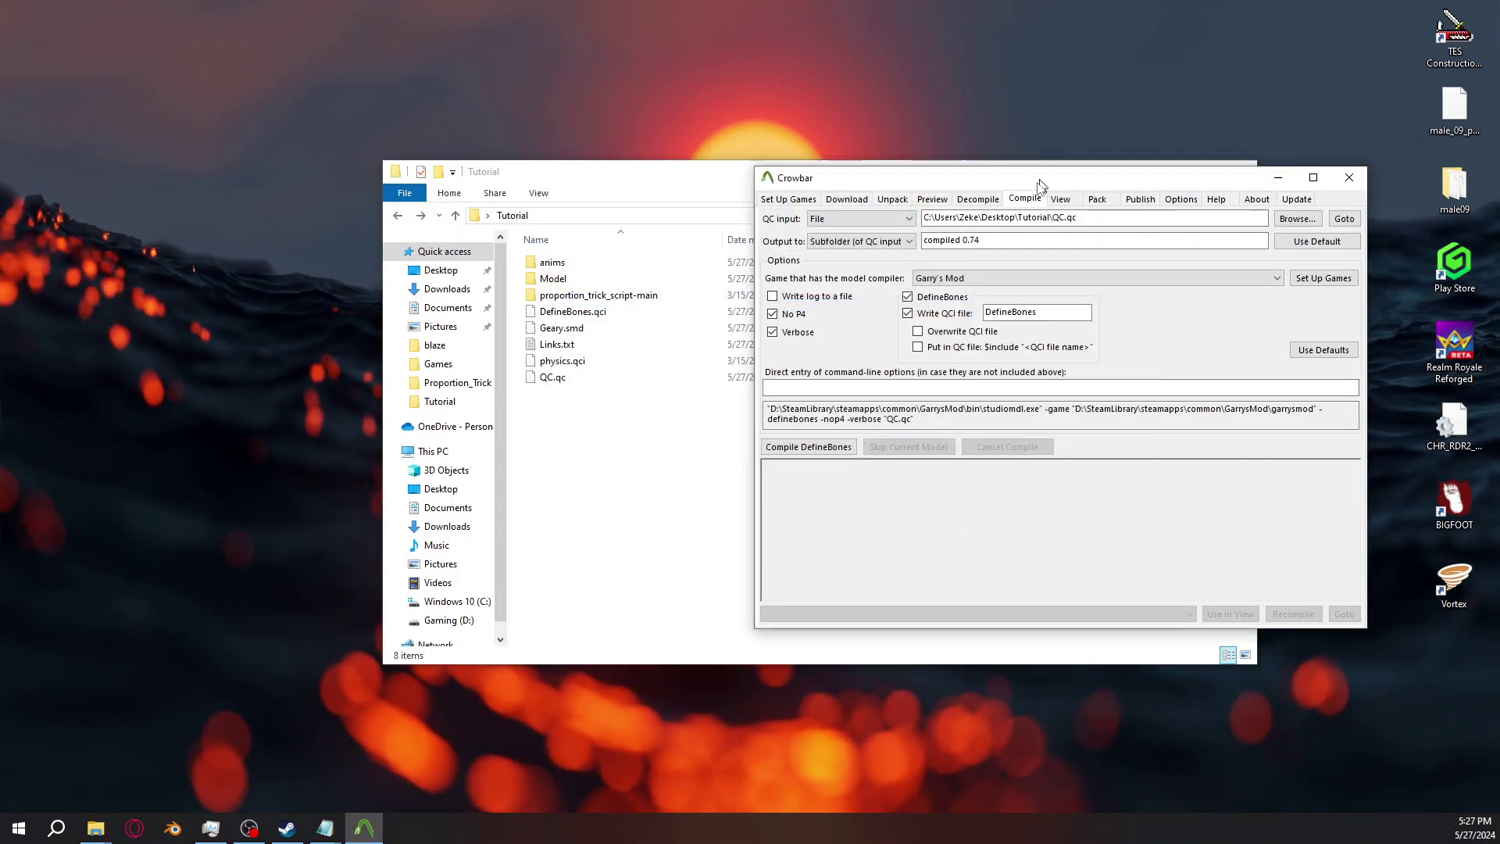
pyautogui.moveTo(1038, 174); pyautogui.dragTo(994, 248)
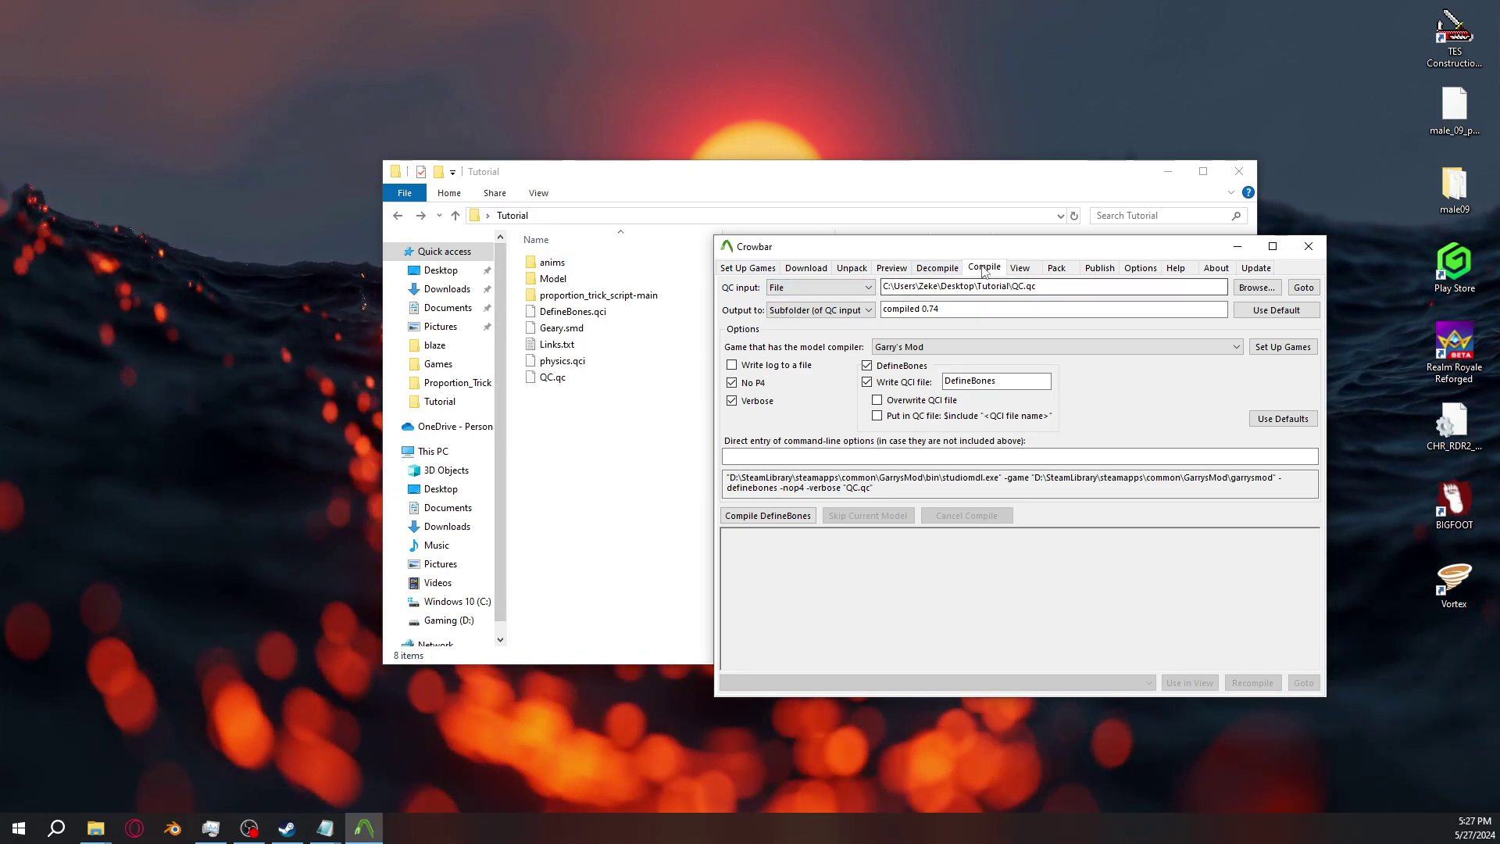
# Compile QC.qc for Garry's Mod with DefineBones turned off, and review the compile log back to its beginning
pyautogui.click(550, 378)
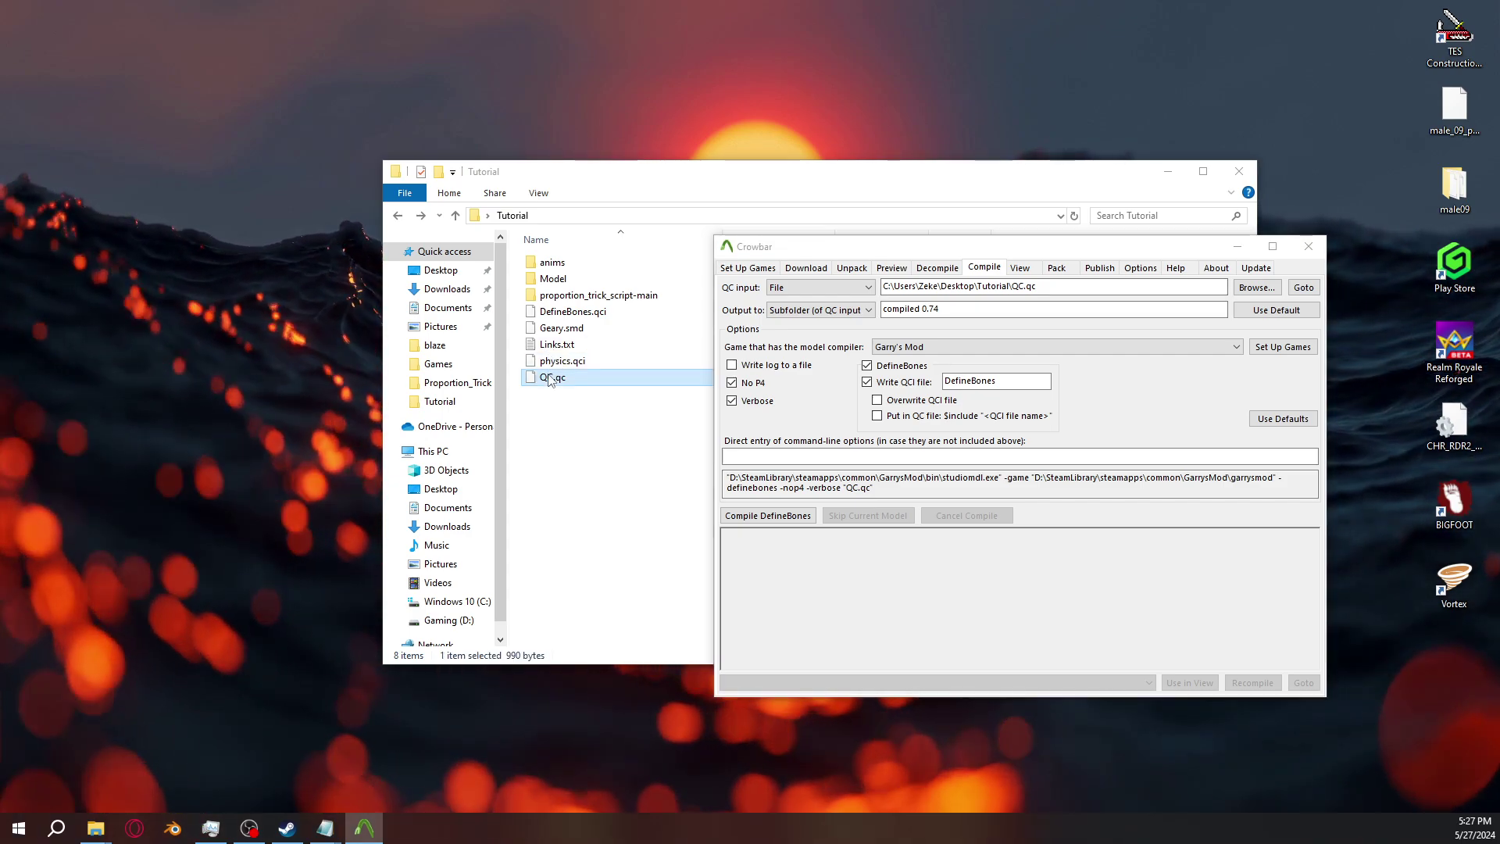
pyautogui.click(928, 570)
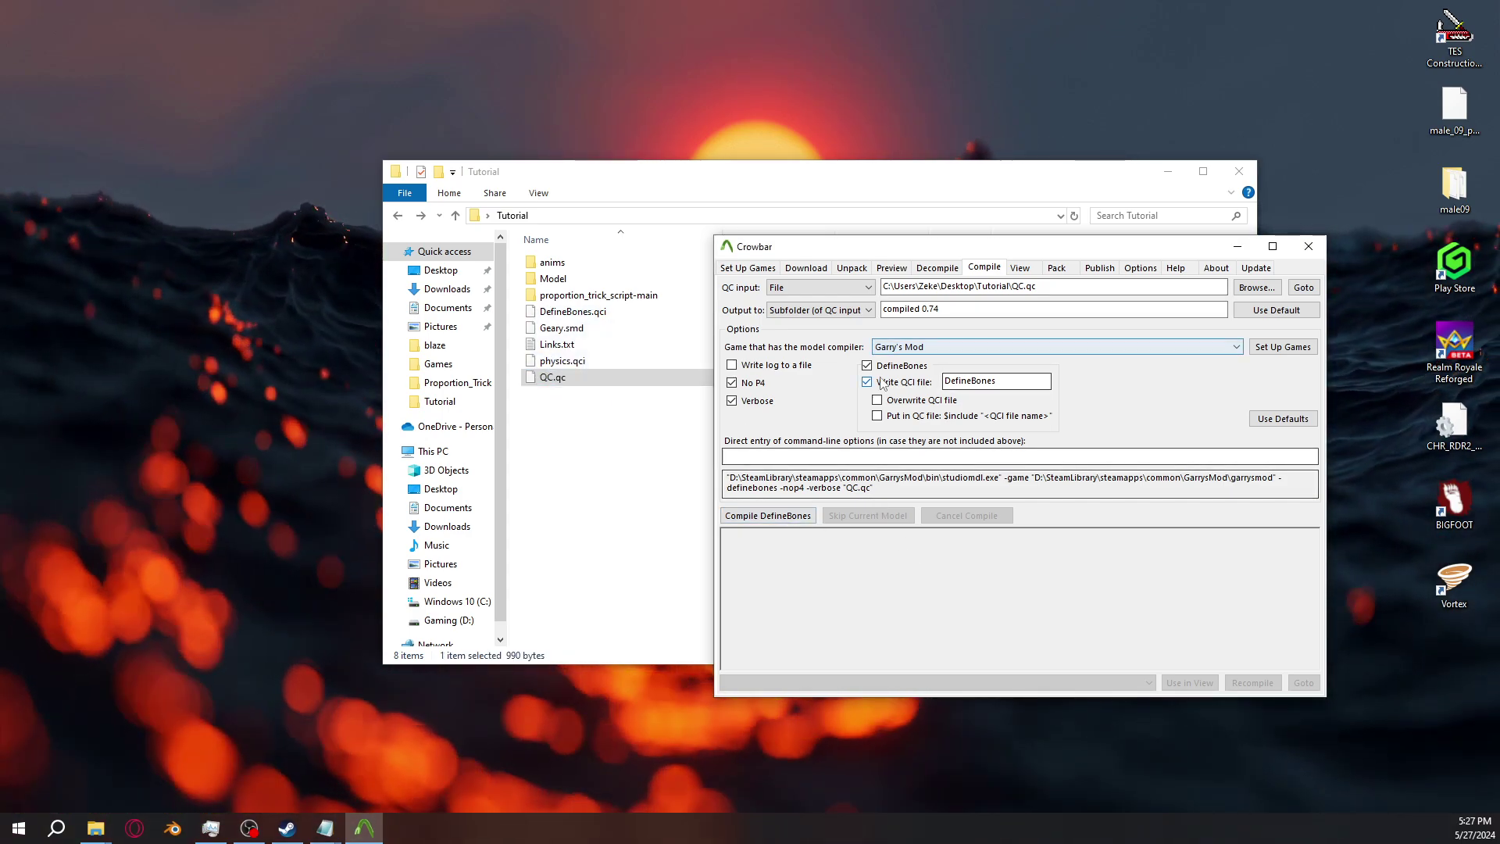
pyautogui.click(866, 366)
pyautogui.click(777, 516)
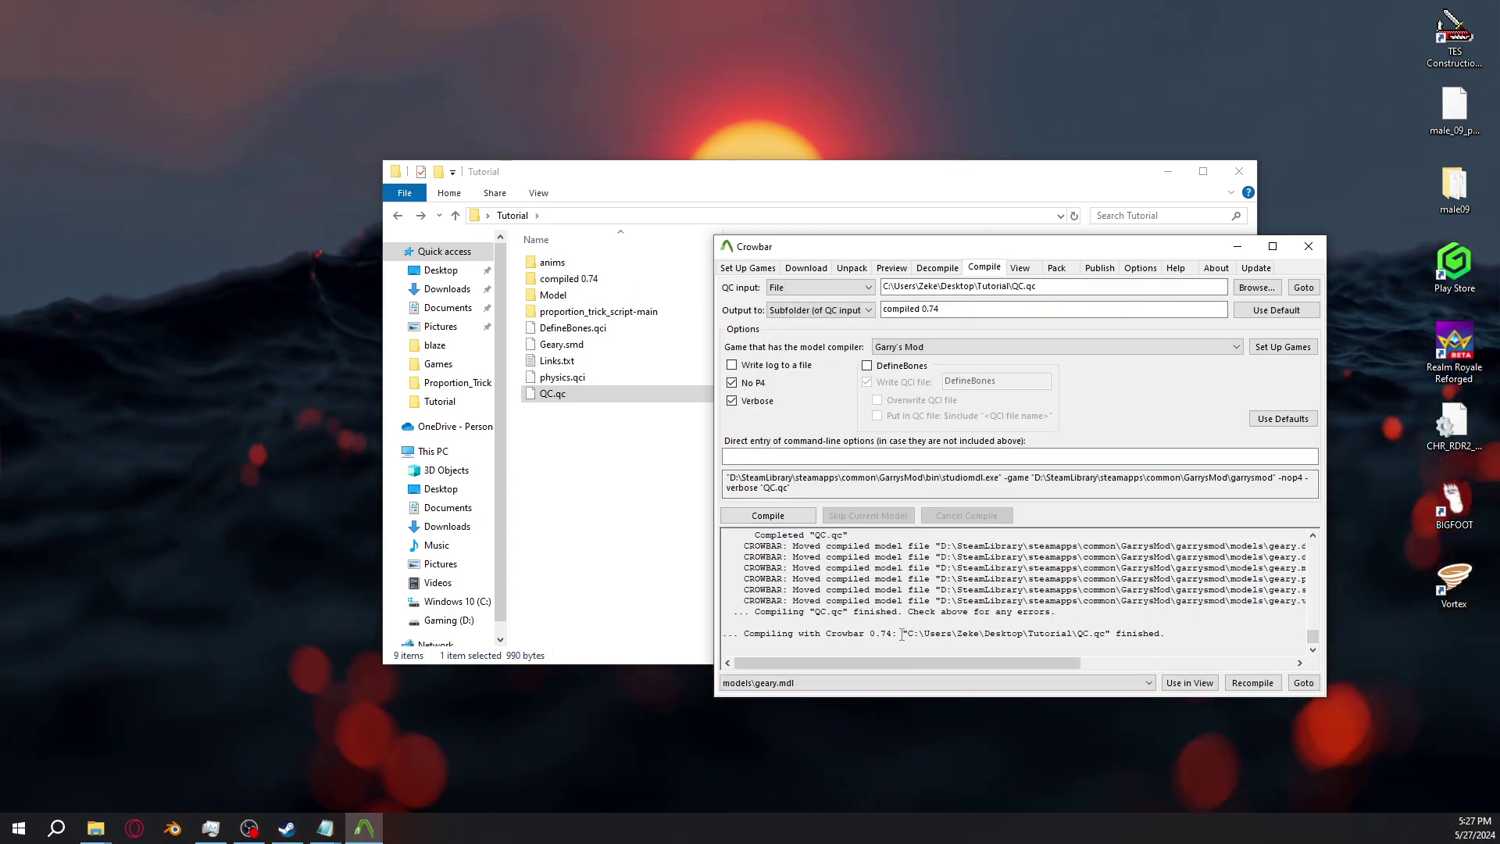
pyautogui.scroll(10, 902, 634)
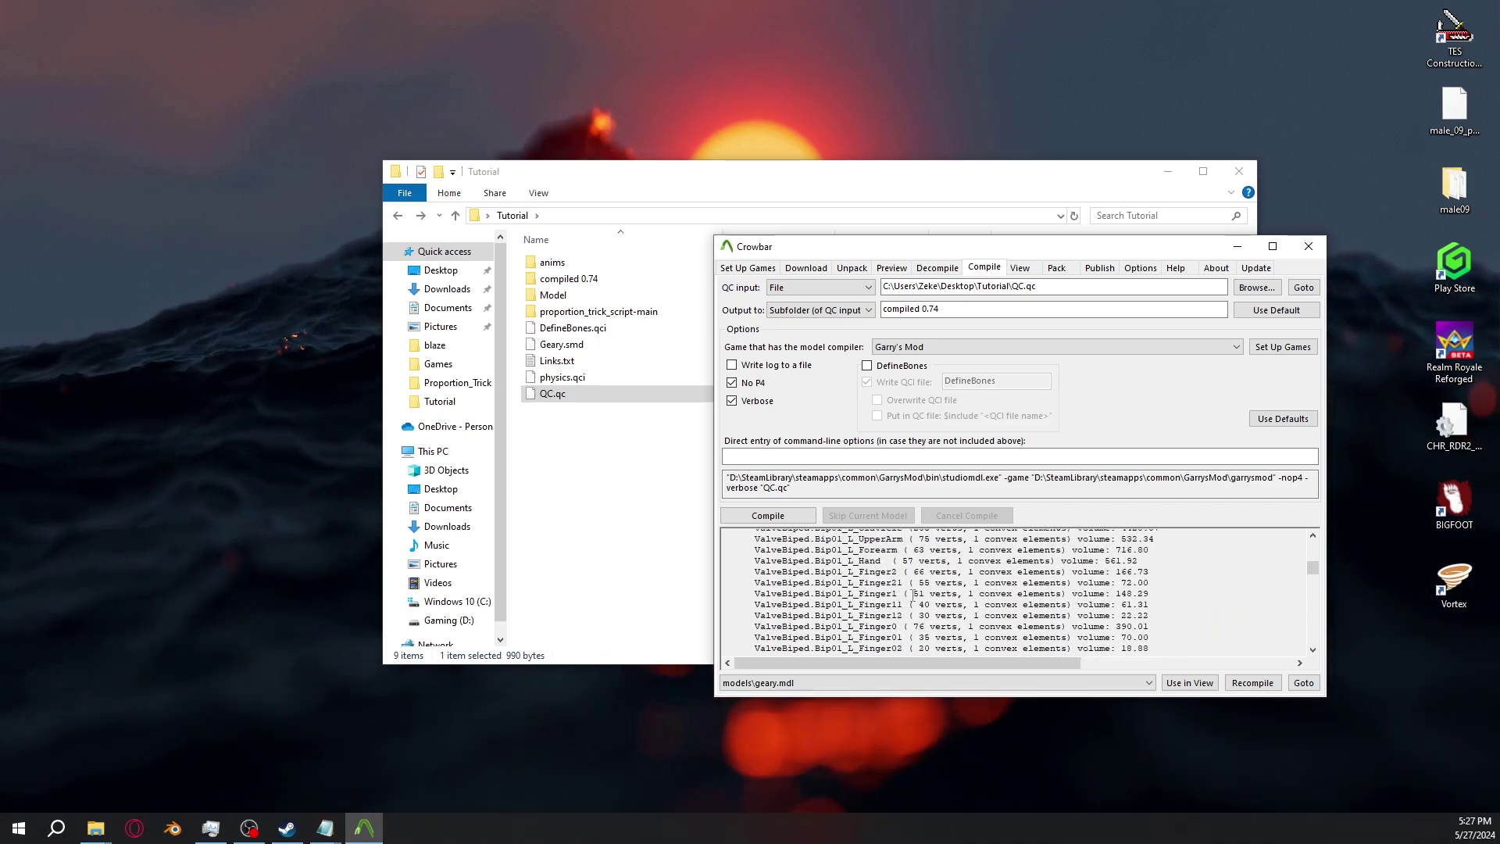
pyautogui.scroll(8, 912, 594)
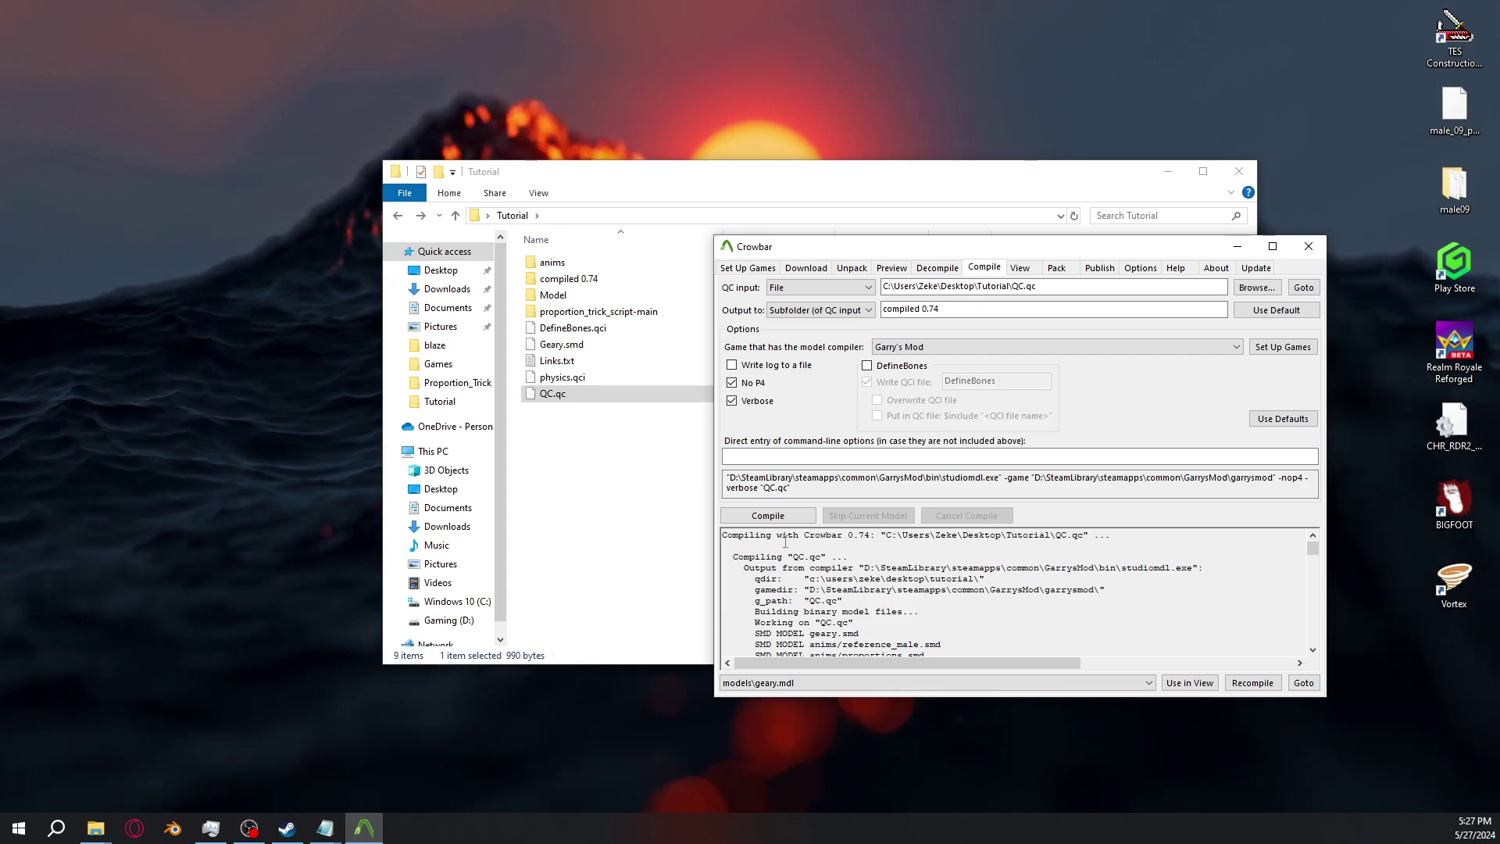
# Open the models folder inside compiled 0.74 to check the compiled geary files, and return to Crowbar
pyautogui.click(1237, 248)
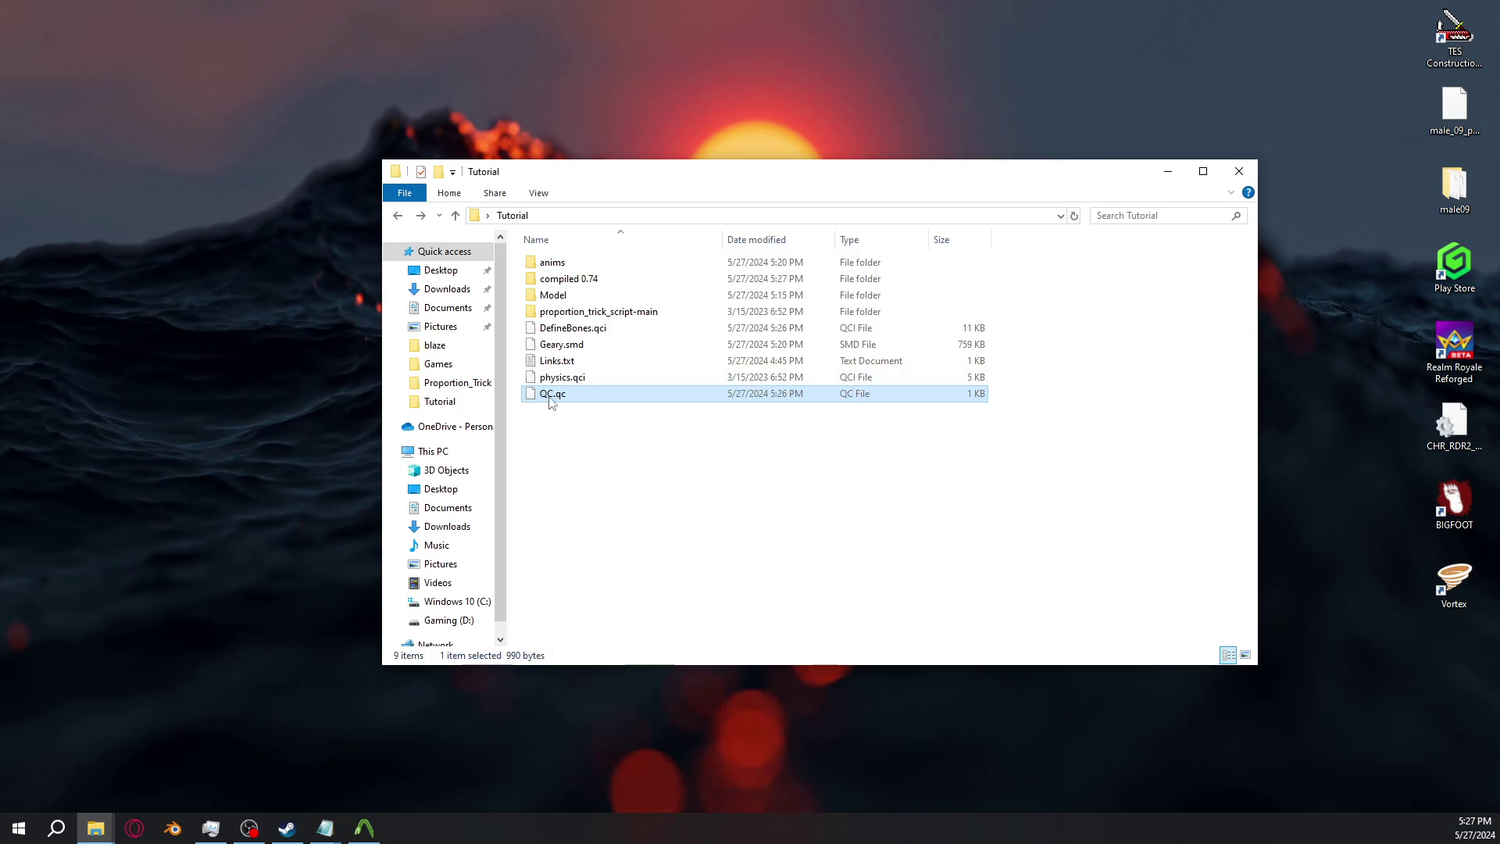
pyautogui.doubleClick(582, 269)
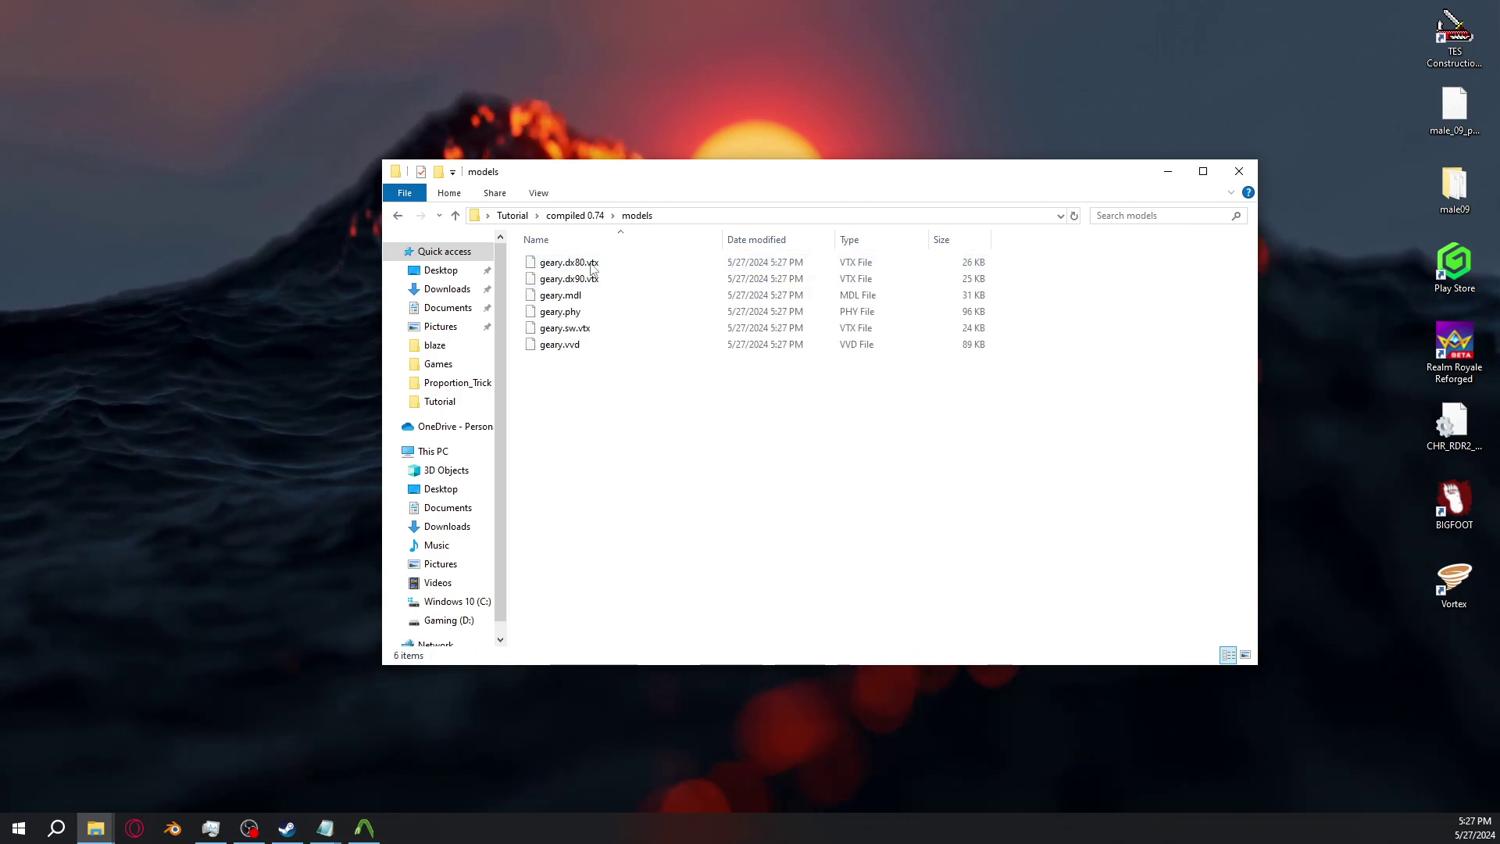
pyautogui.hotkey('alt', 'Tab')
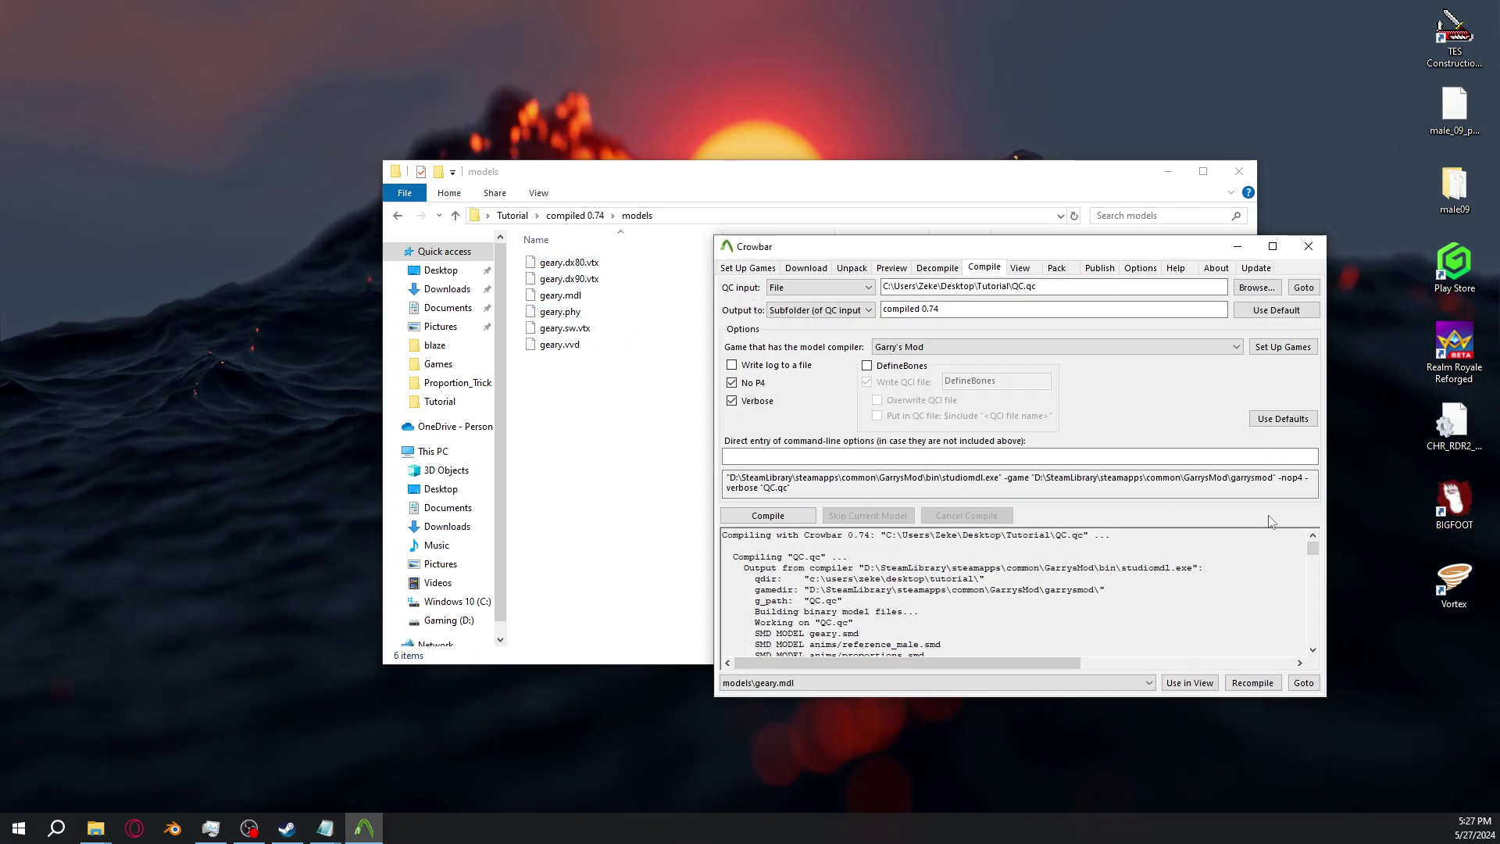
# Load the compiled geary.mdl for viewing and open it in the Garry's Mod model viewer
pyautogui.click(1020, 268)
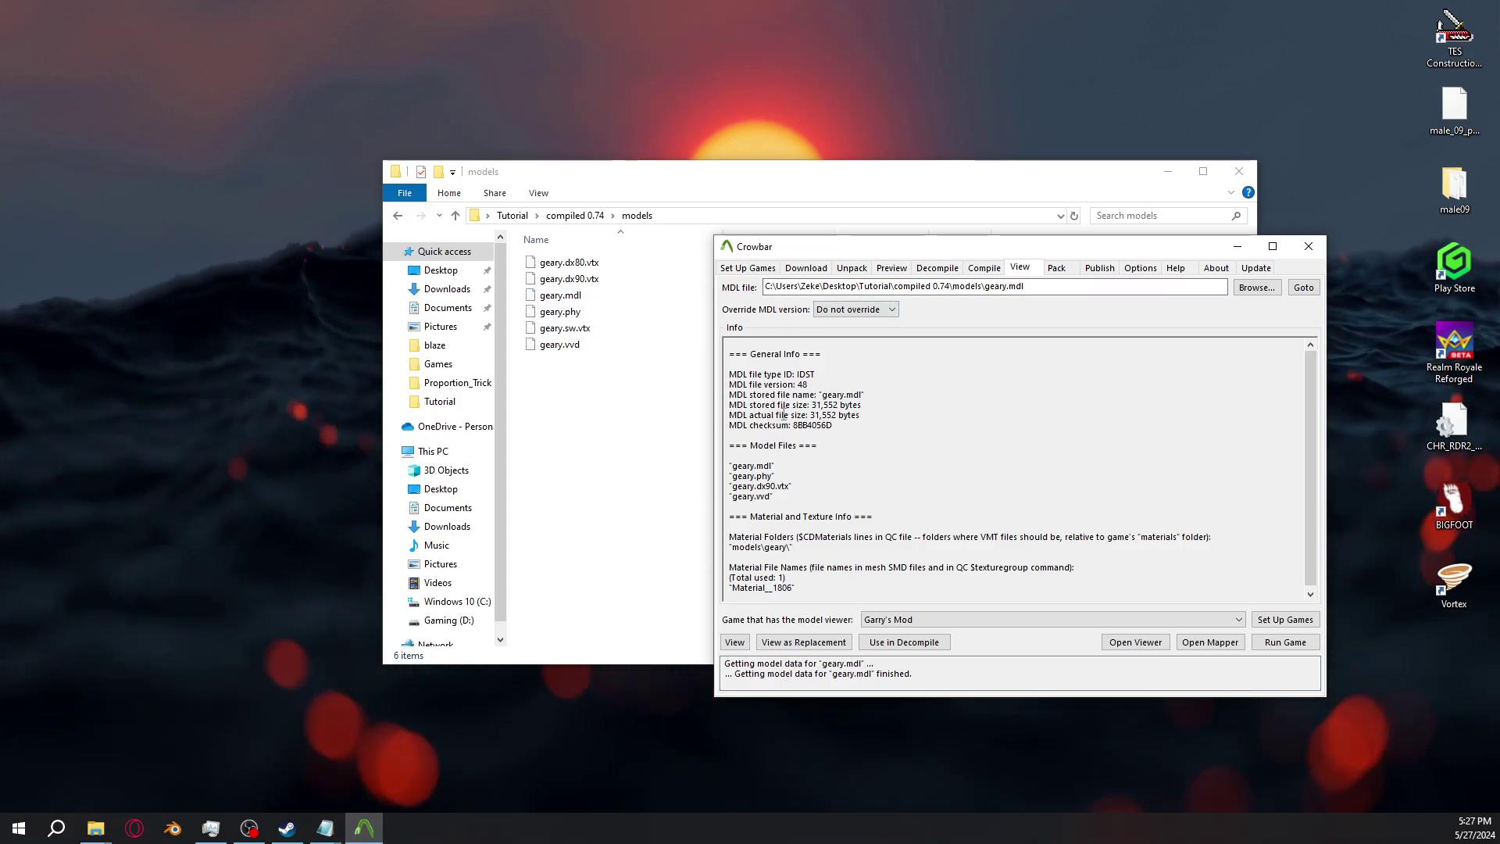
pyautogui.click(560, 296)
pyautogui.click(854, 418)
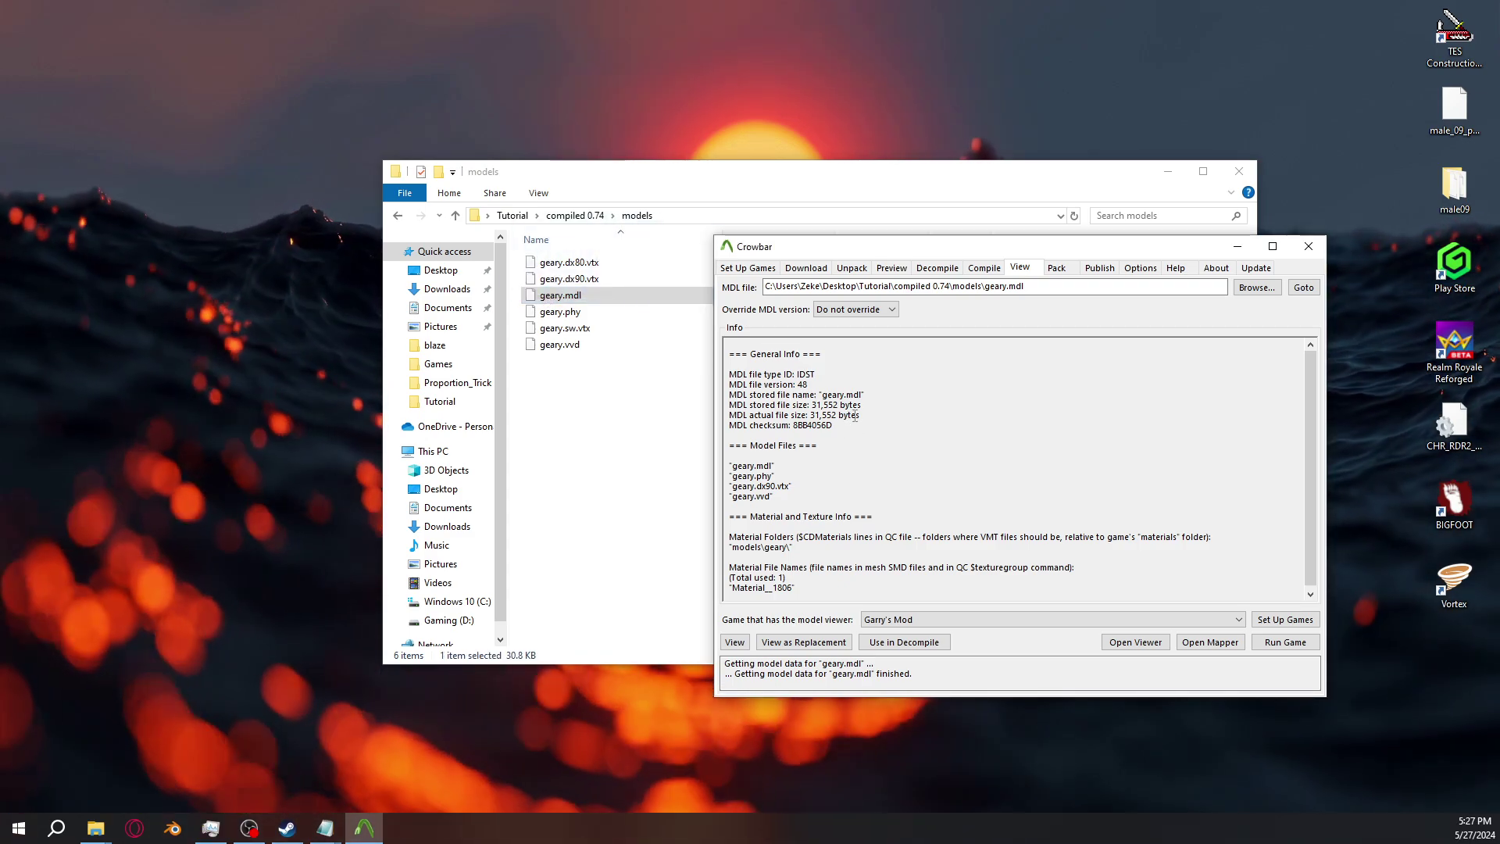
pyautogui.click(737, 642)
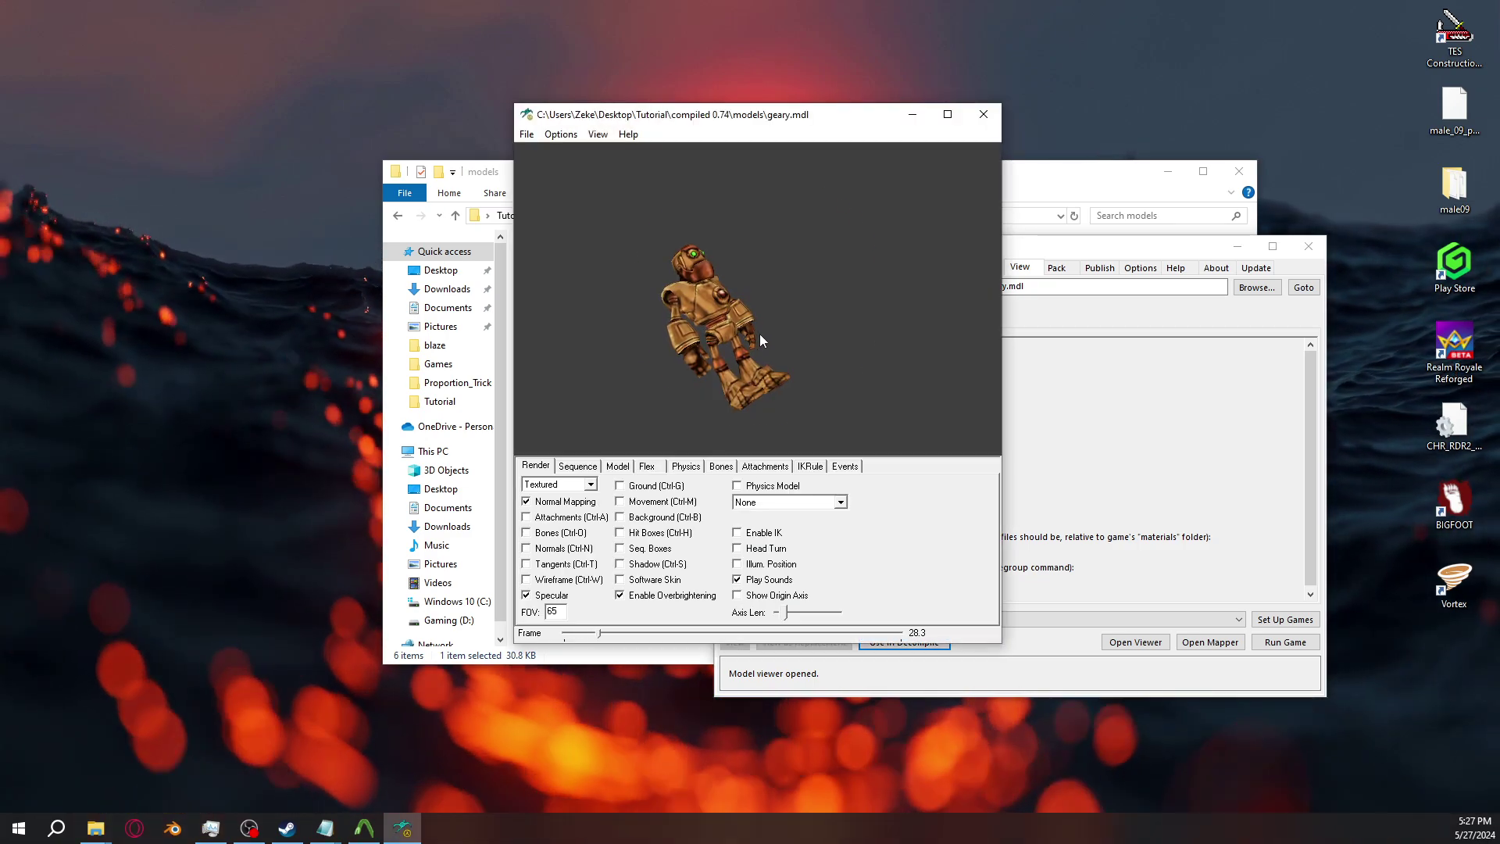
# Inspect the Geary model from several angles and preview its swimming_crossbow sequence
pyautogui.moveTo(652, 324); pyautogui.dragTo(627, 355)
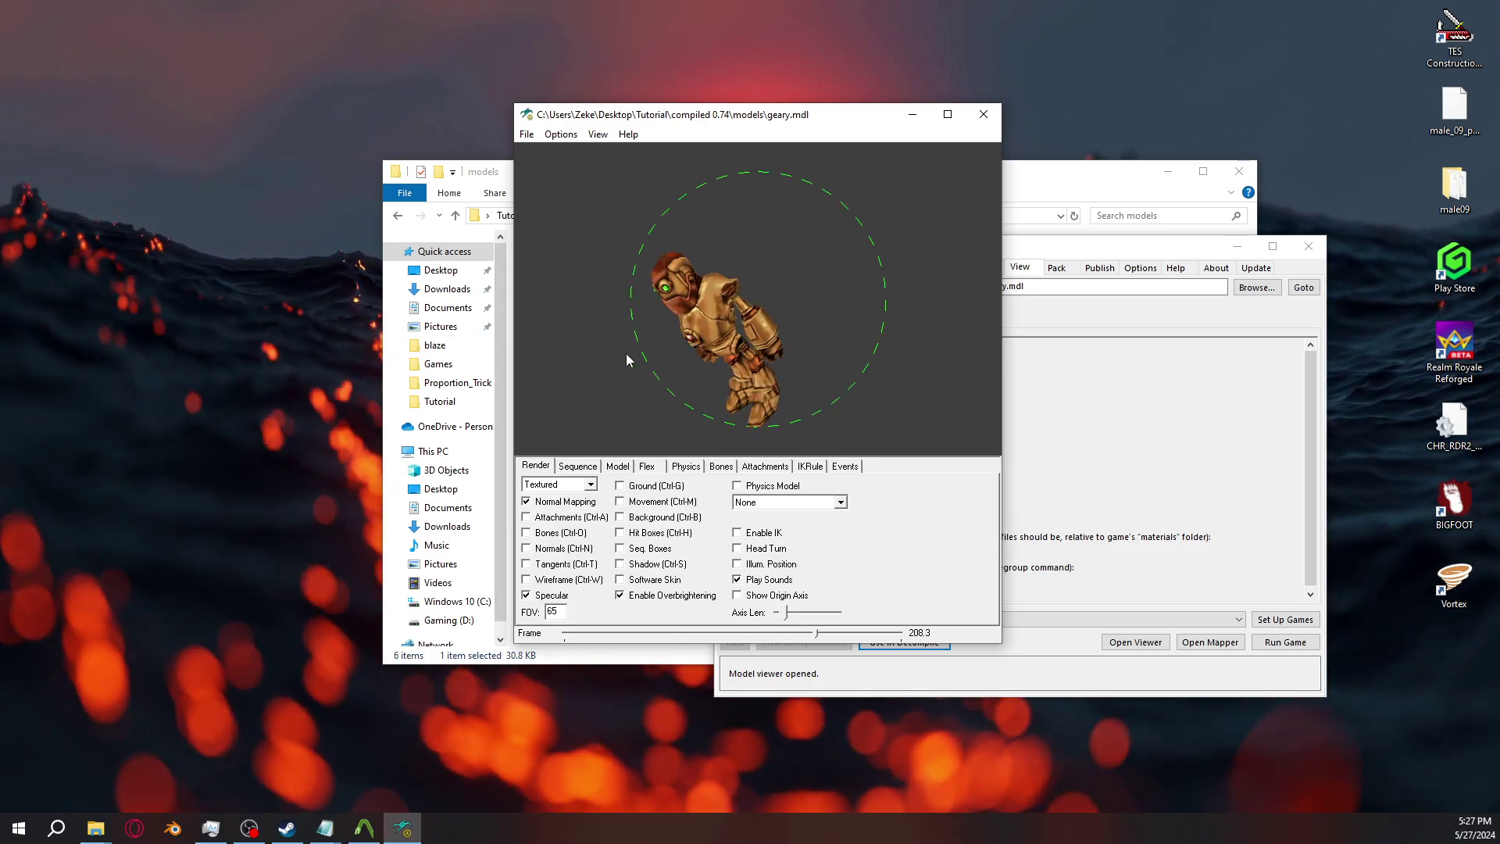
pyautogui.moveTo(725, 293); pyautogui.dragTo(703, 332)
pyautogui.click(577, 466)
pyautogui.click(594, 486)
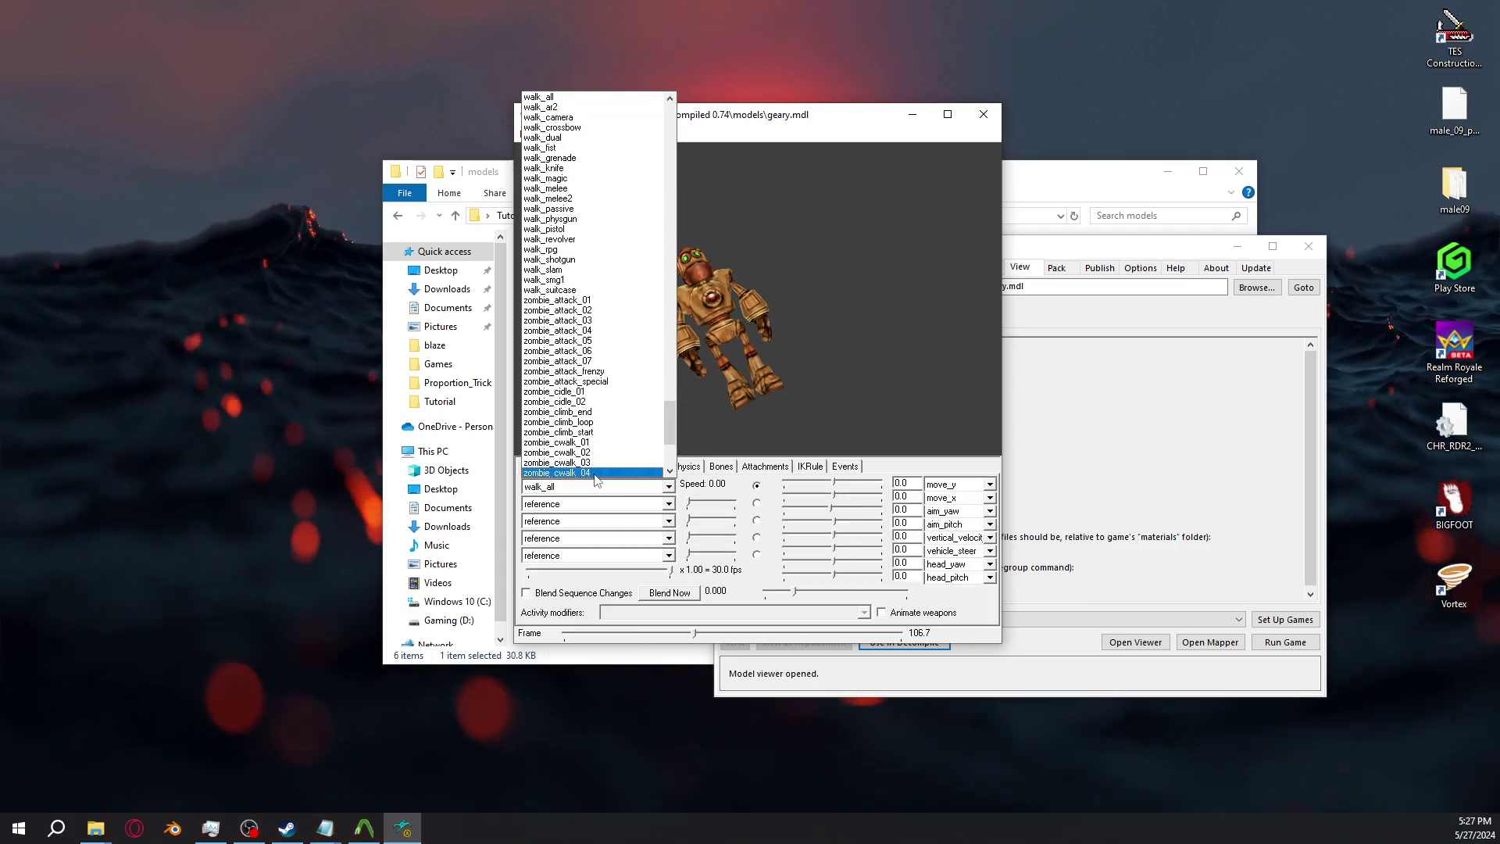
pyautogui.scroll(9, 563, 189)
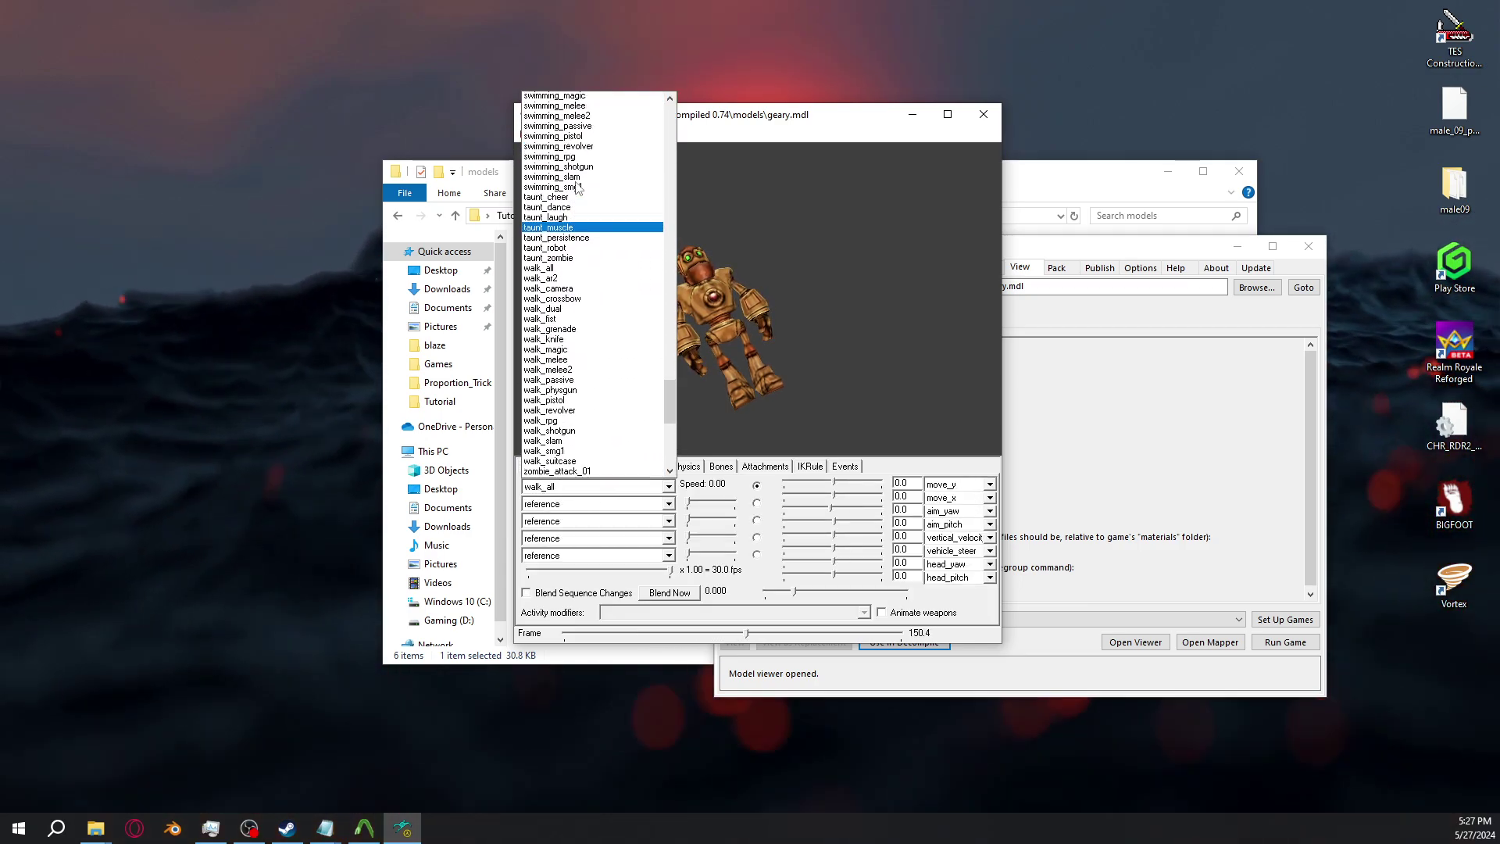
pyautogui.click(561, 138)
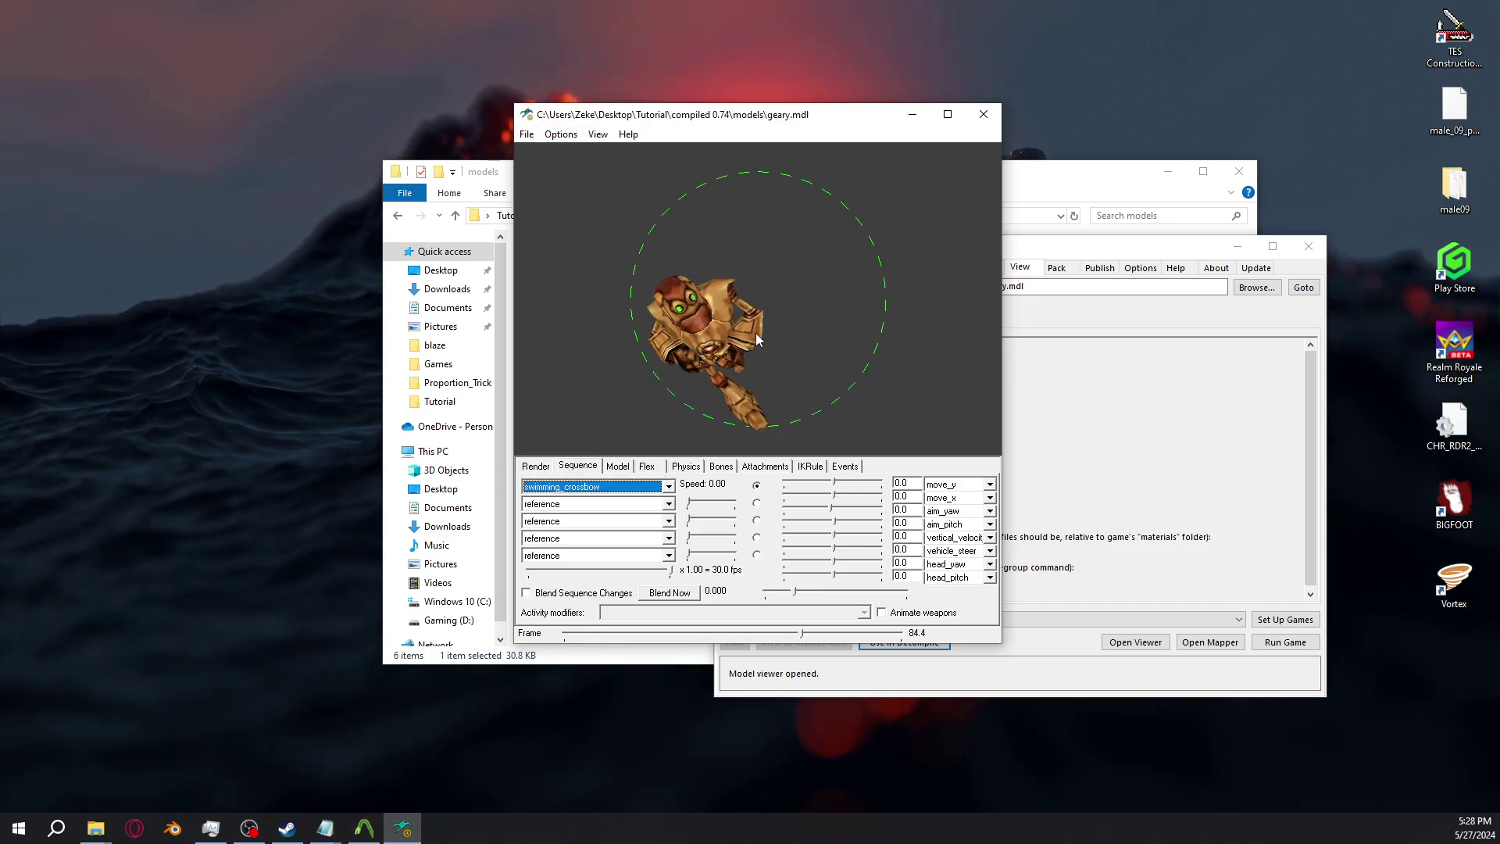
# Preview the taunt_cheer and run_pistol sequences on the Geary model
pyautogui.click(668, 486)
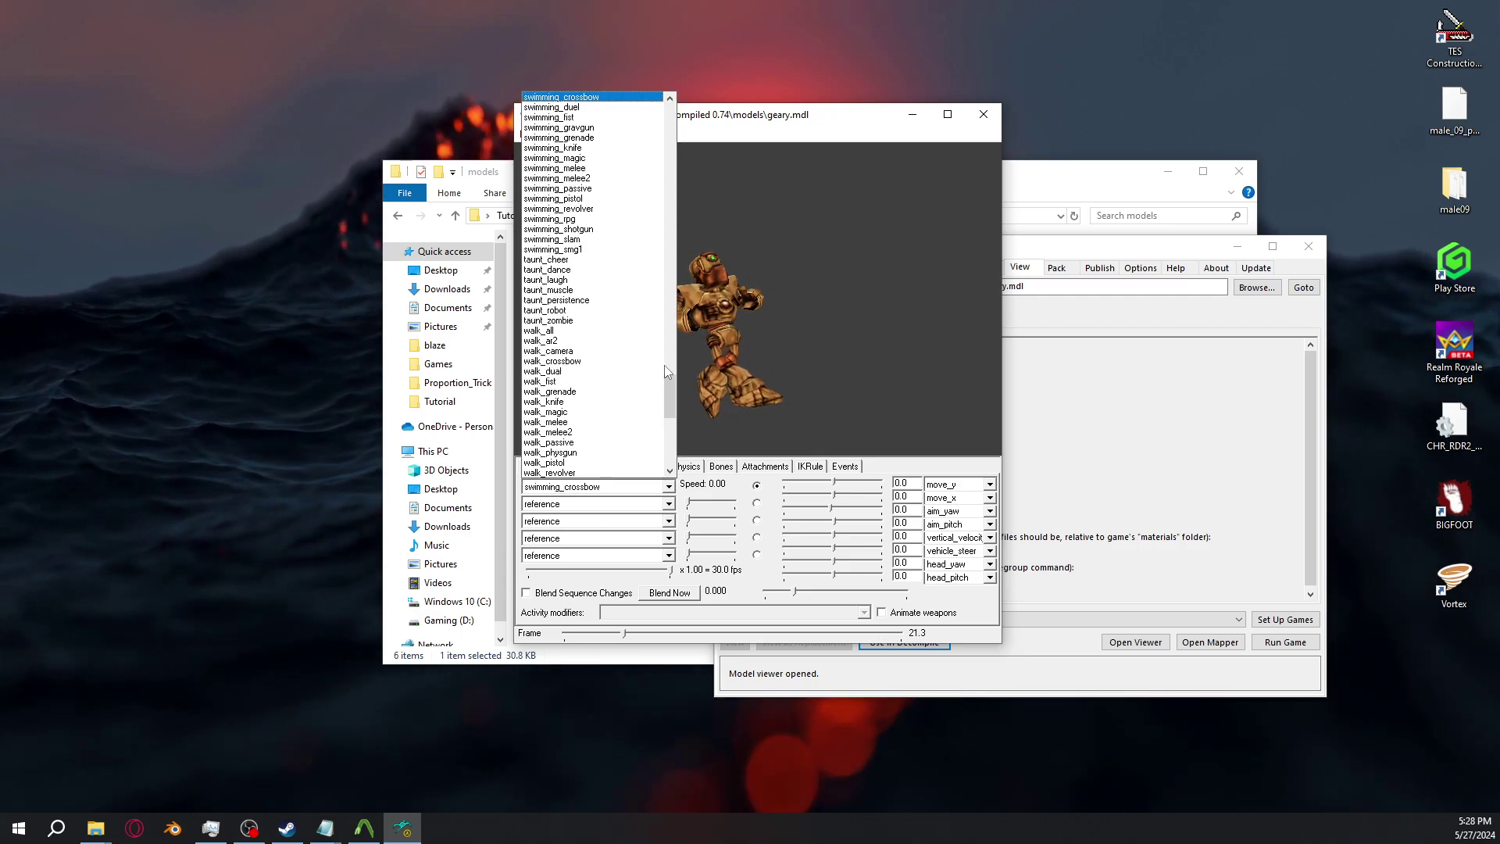
pyautogui.scroll(2, 595, 359)
pyautogui.click(571, 353)
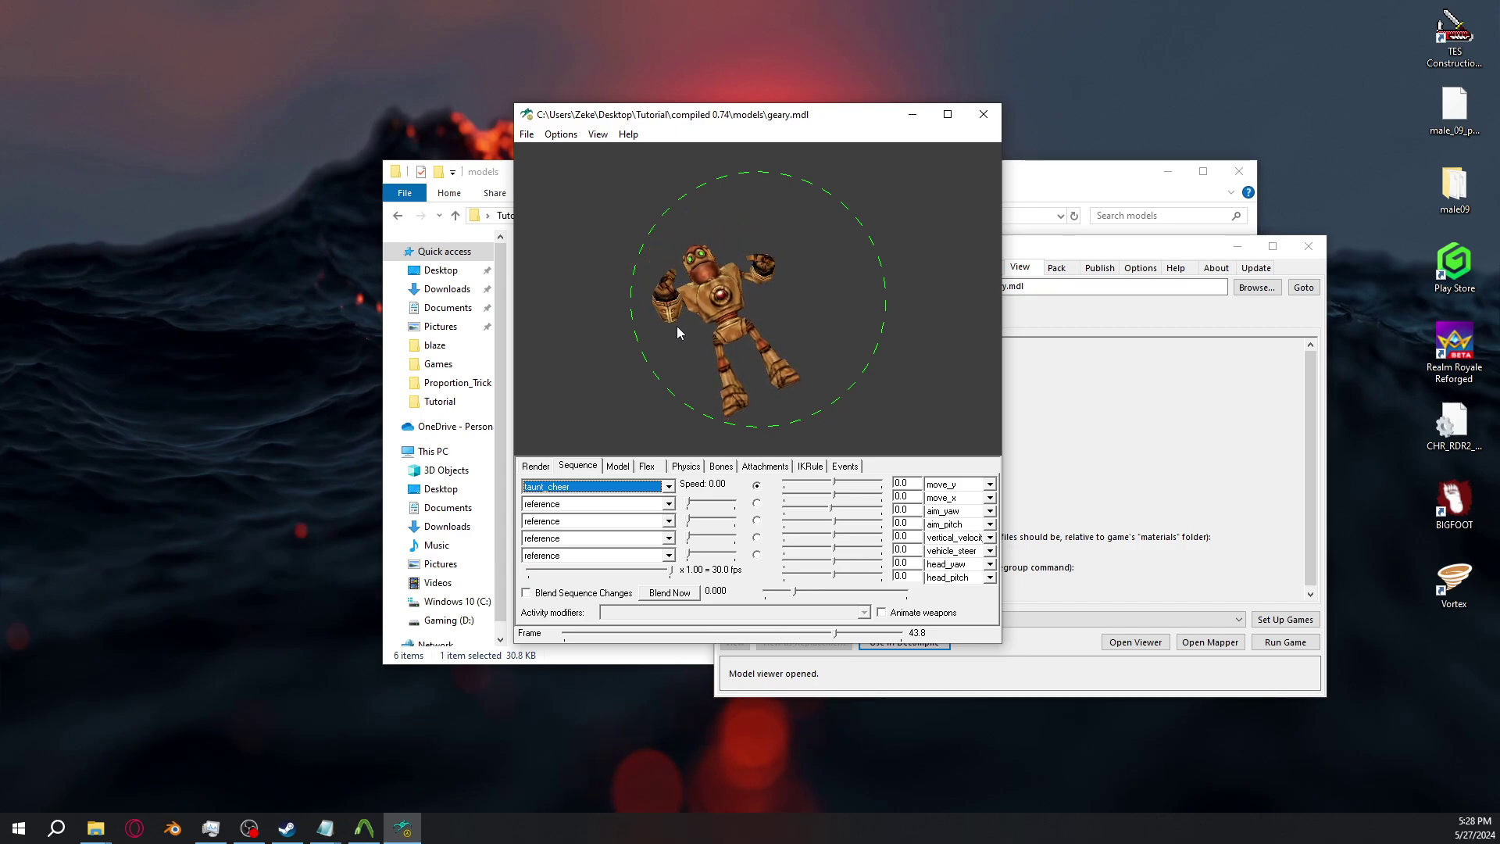
pyautogui.click(668, 485)
pyautogui.scroll(20, 599, 290)
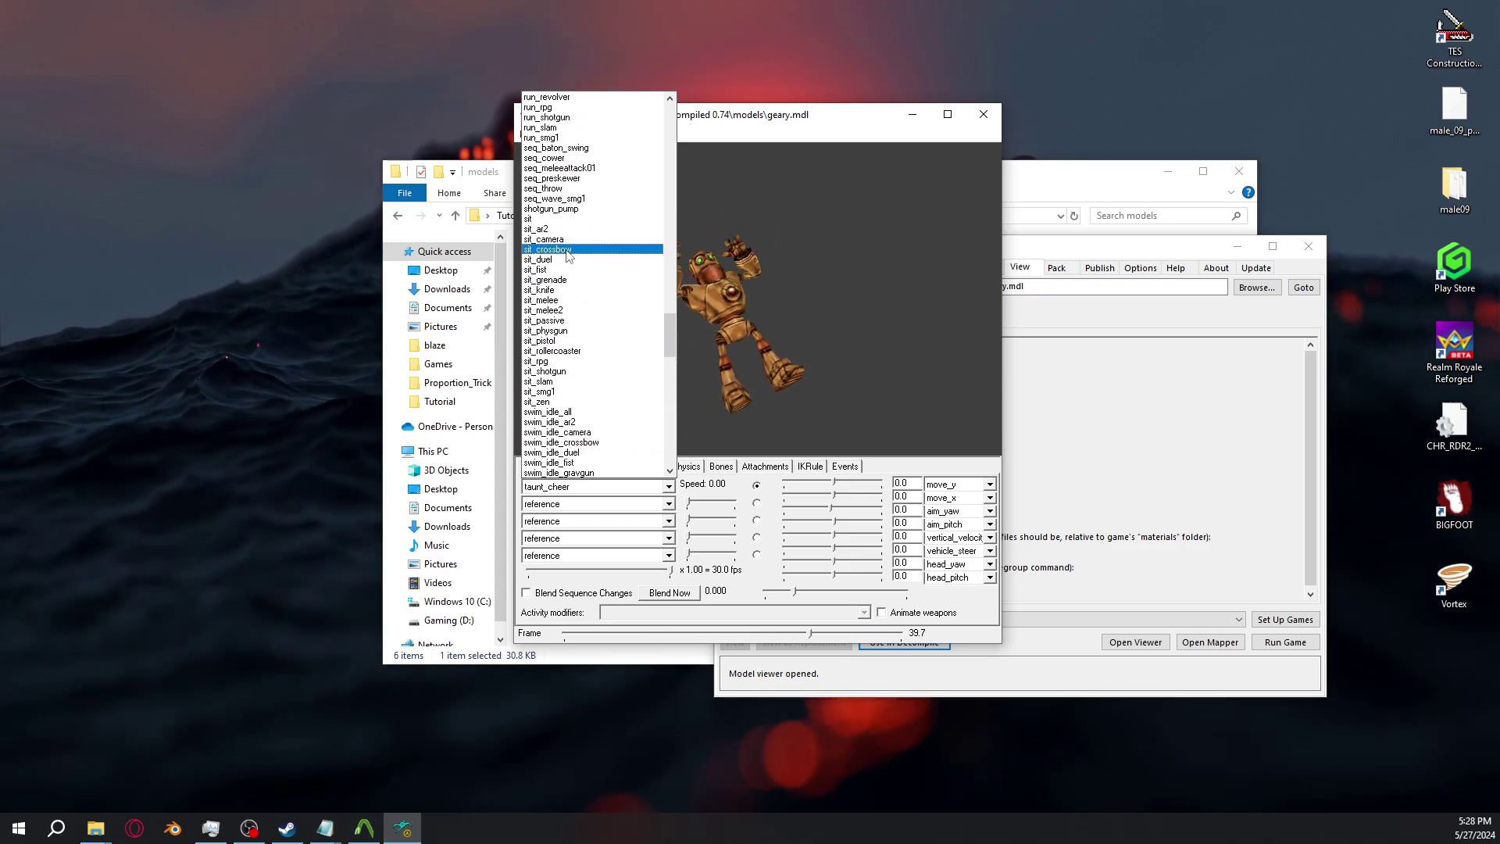
pyautogui.scroll(9, 582, 200)
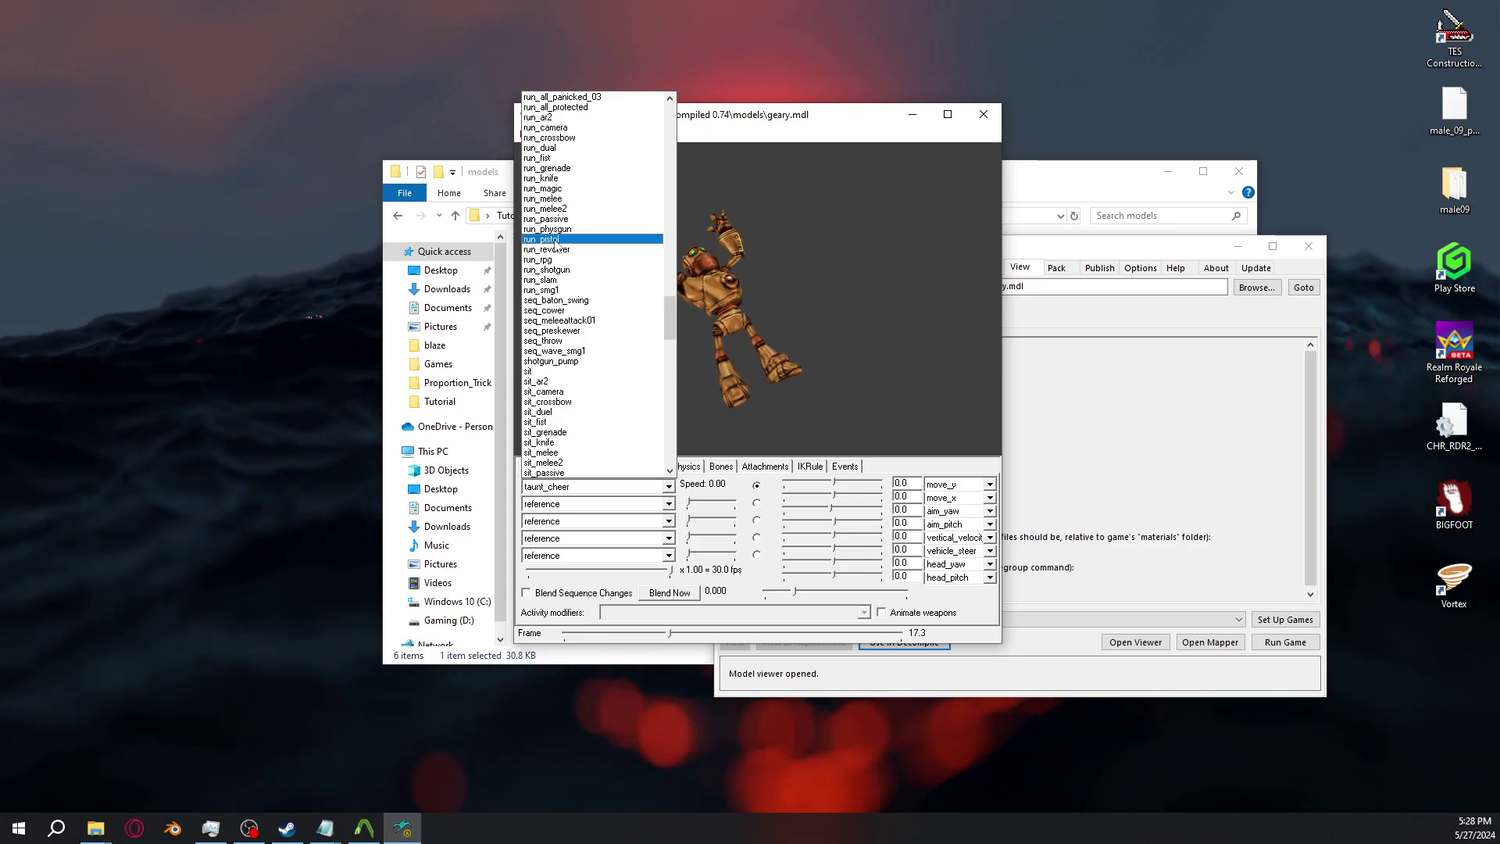
pyautogui.click(570, 230)
pyautogui.moveTo(711, 305); pyautogui.dragTo(654, 444)
# Preview the death_01 and taunt_muscle sequences on the Geary model
pyautogui.click(656, 486)
pyautogui.scroll(5, 635, 286)
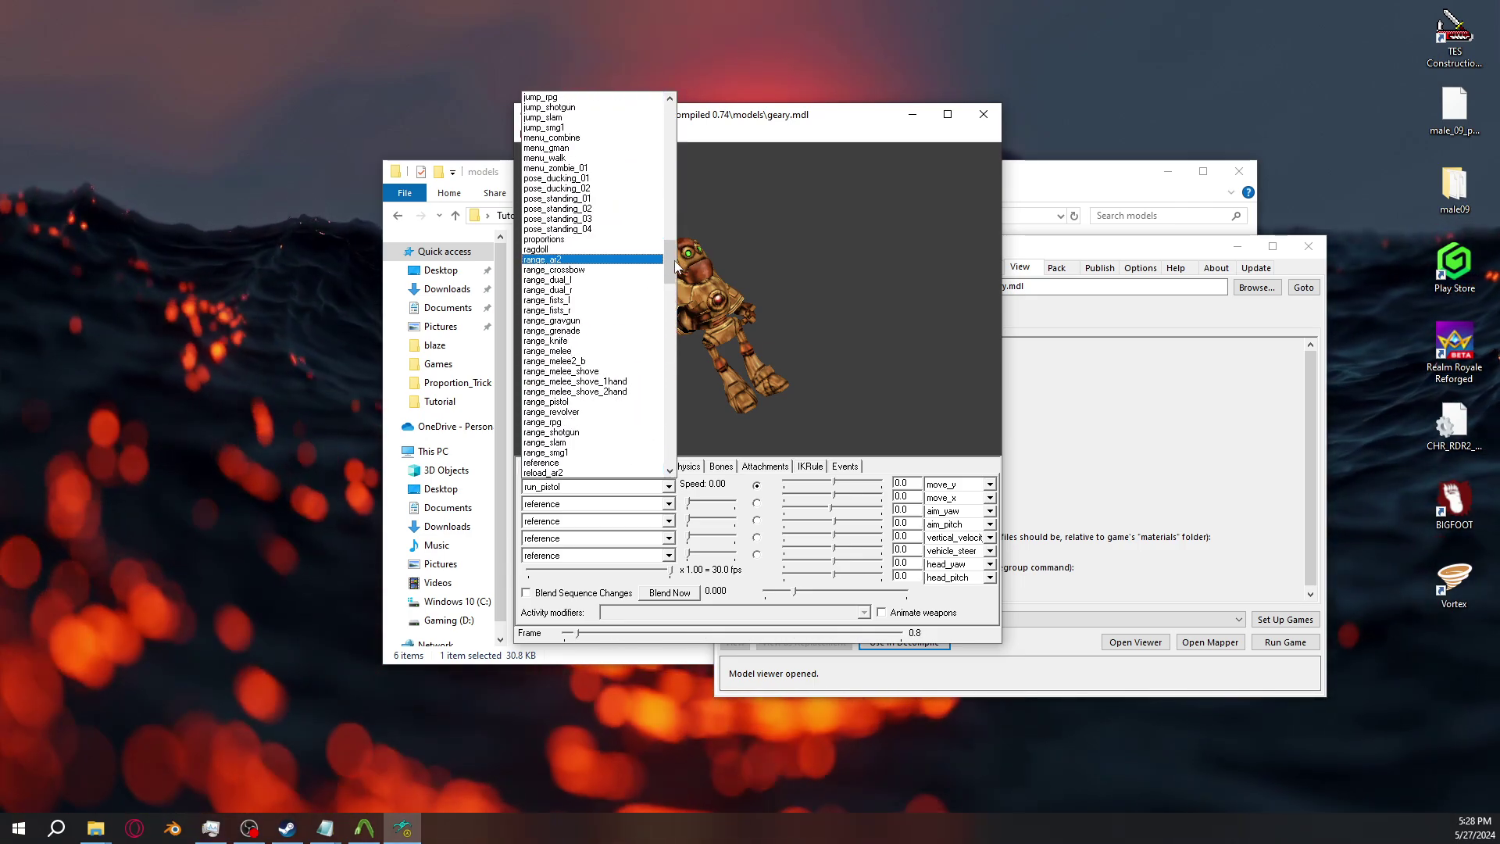
pyautogui.moveTo(669, 281); pyautogui.dragTo(657, 148)
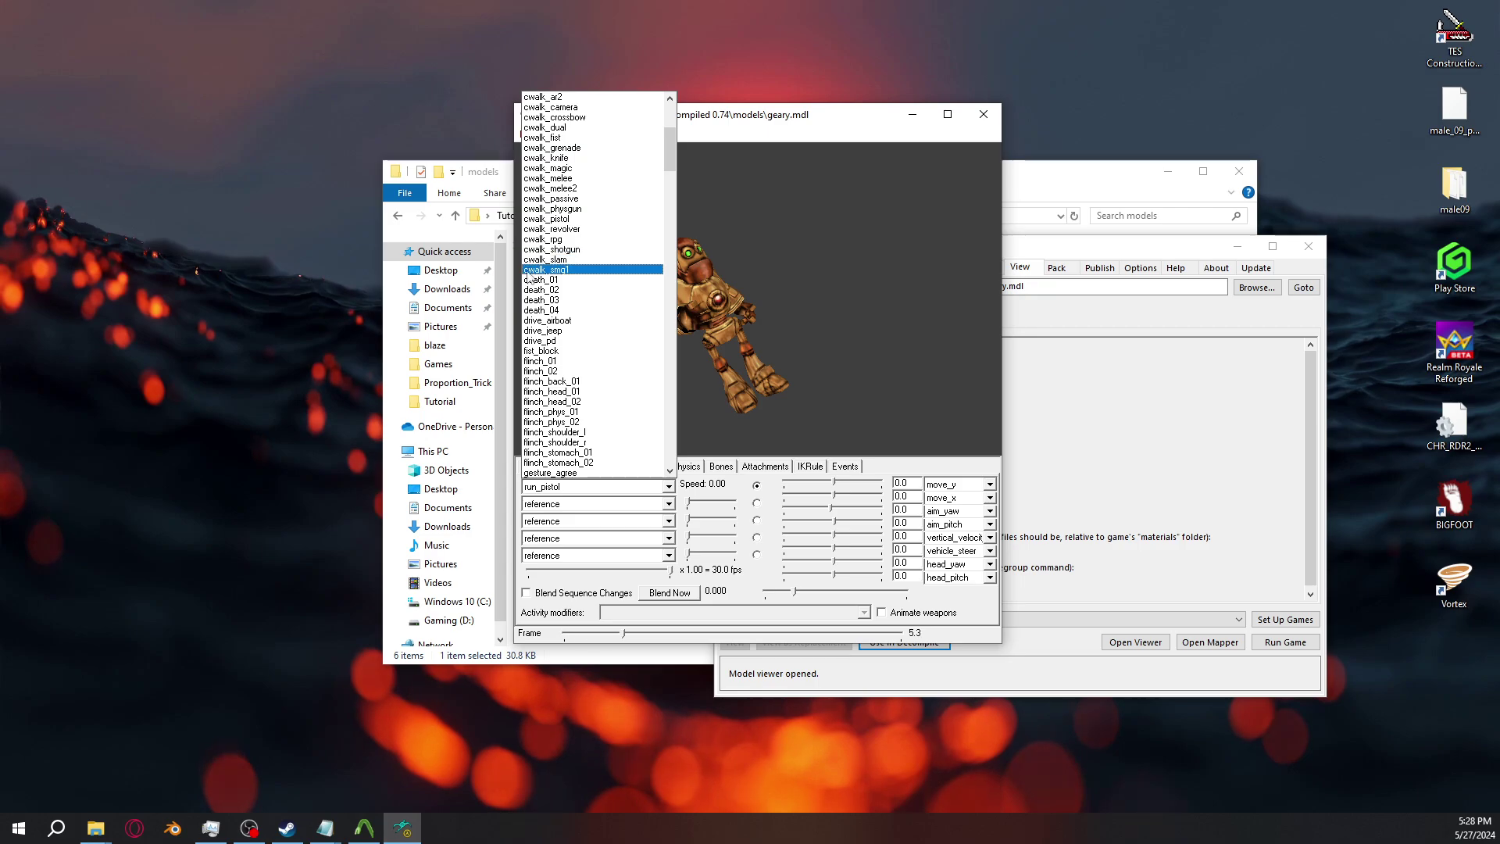
pyautogui.click(529, 279)
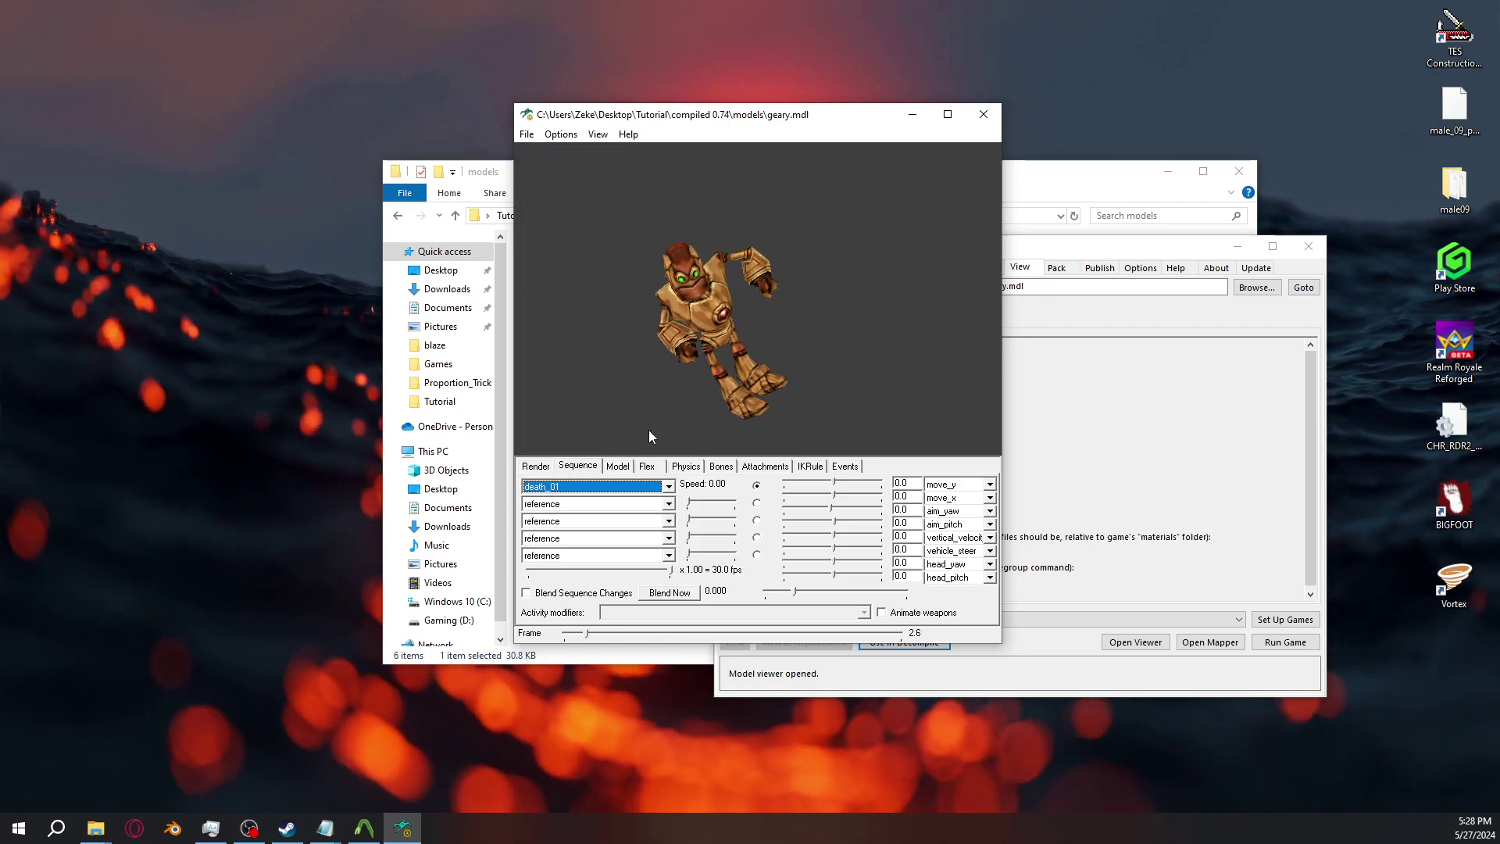
pyautogui.click(670, 488)
pyautogui.moveTo(672, 160); pyautogui.dragTo(633, 413)
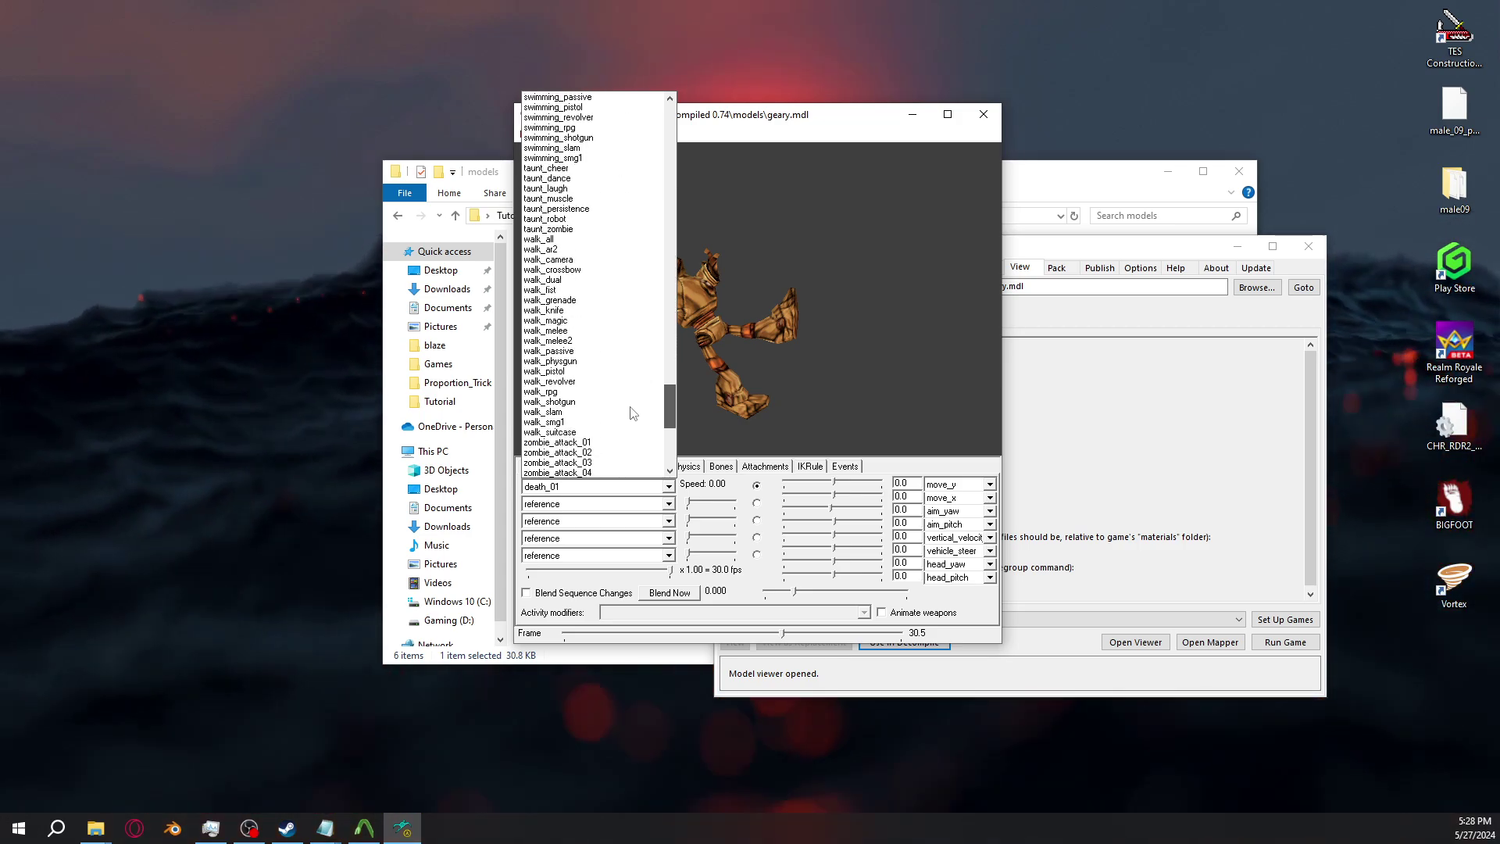
pyautogui.click(547, 199)
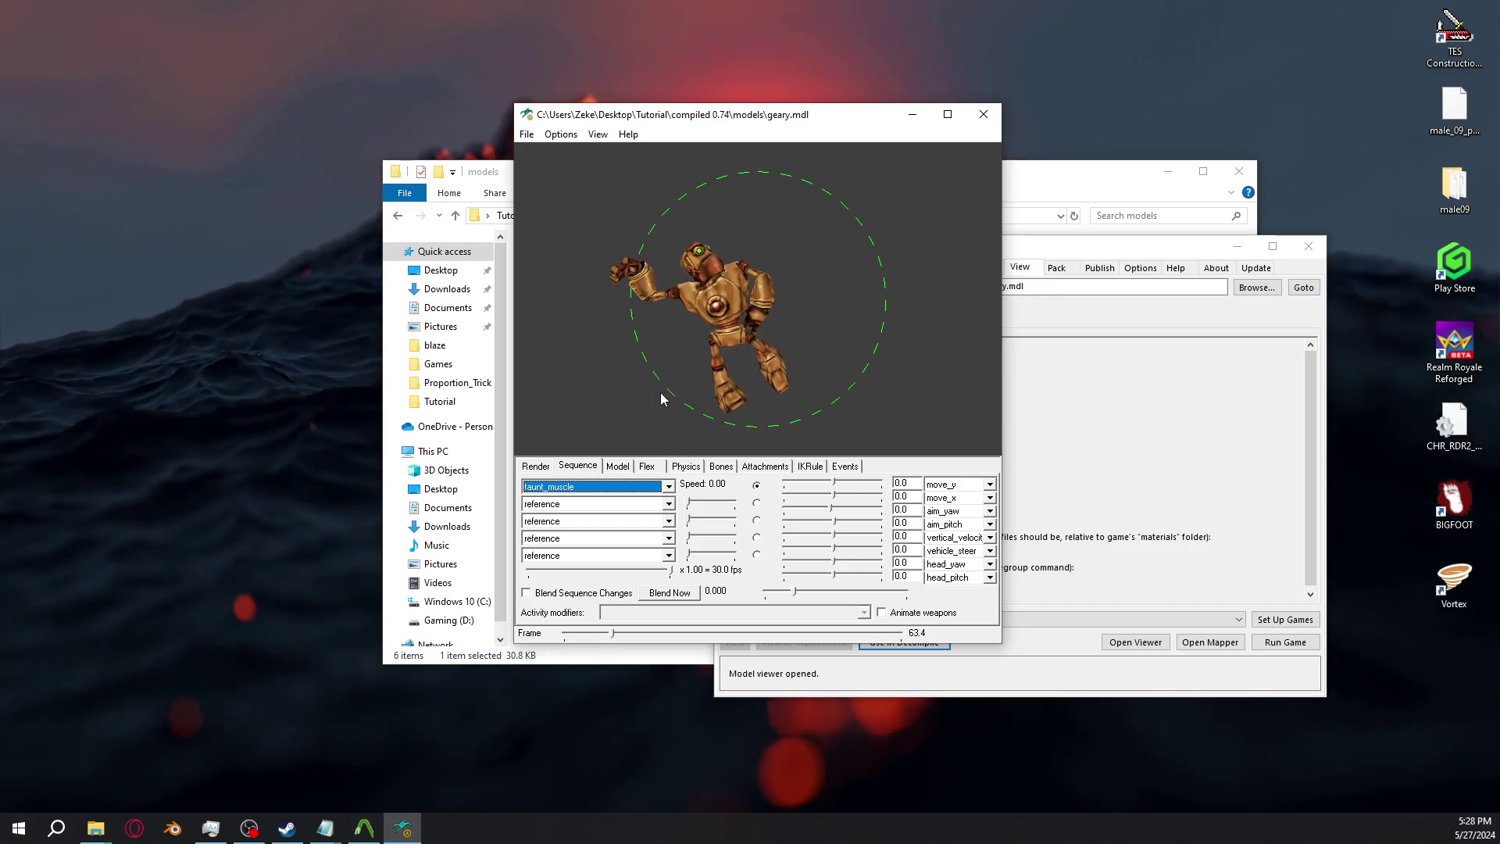
# Preview the zombie_attack_01 and walk_suitcase sequences, inspecting the walking Geary model from different angles
pyautogui.click(662, 486)
pyautogui.scroll(-10, 575, 229)
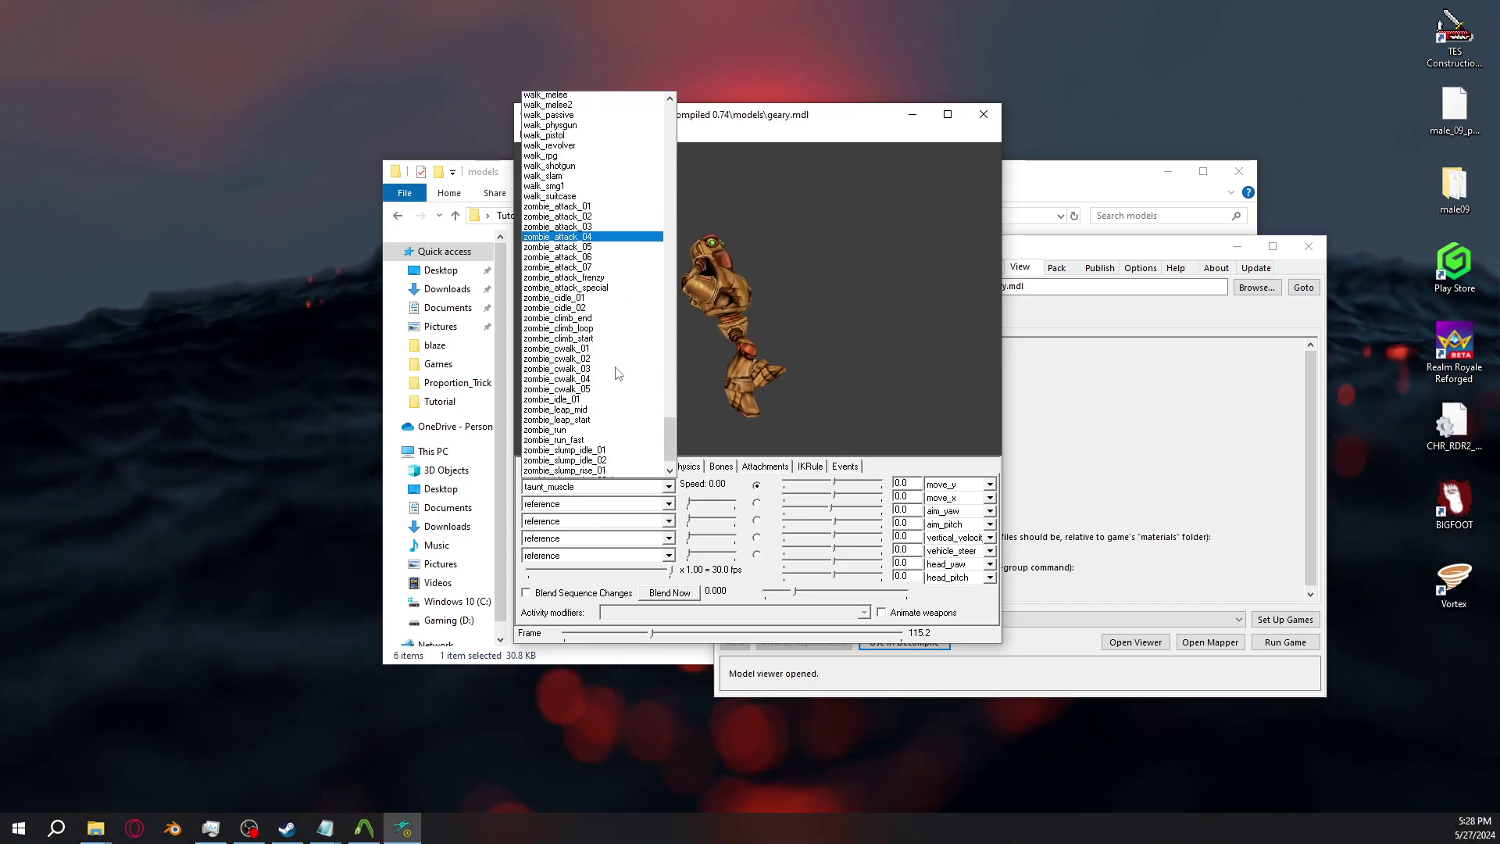
pyautogui.click(574, 158)
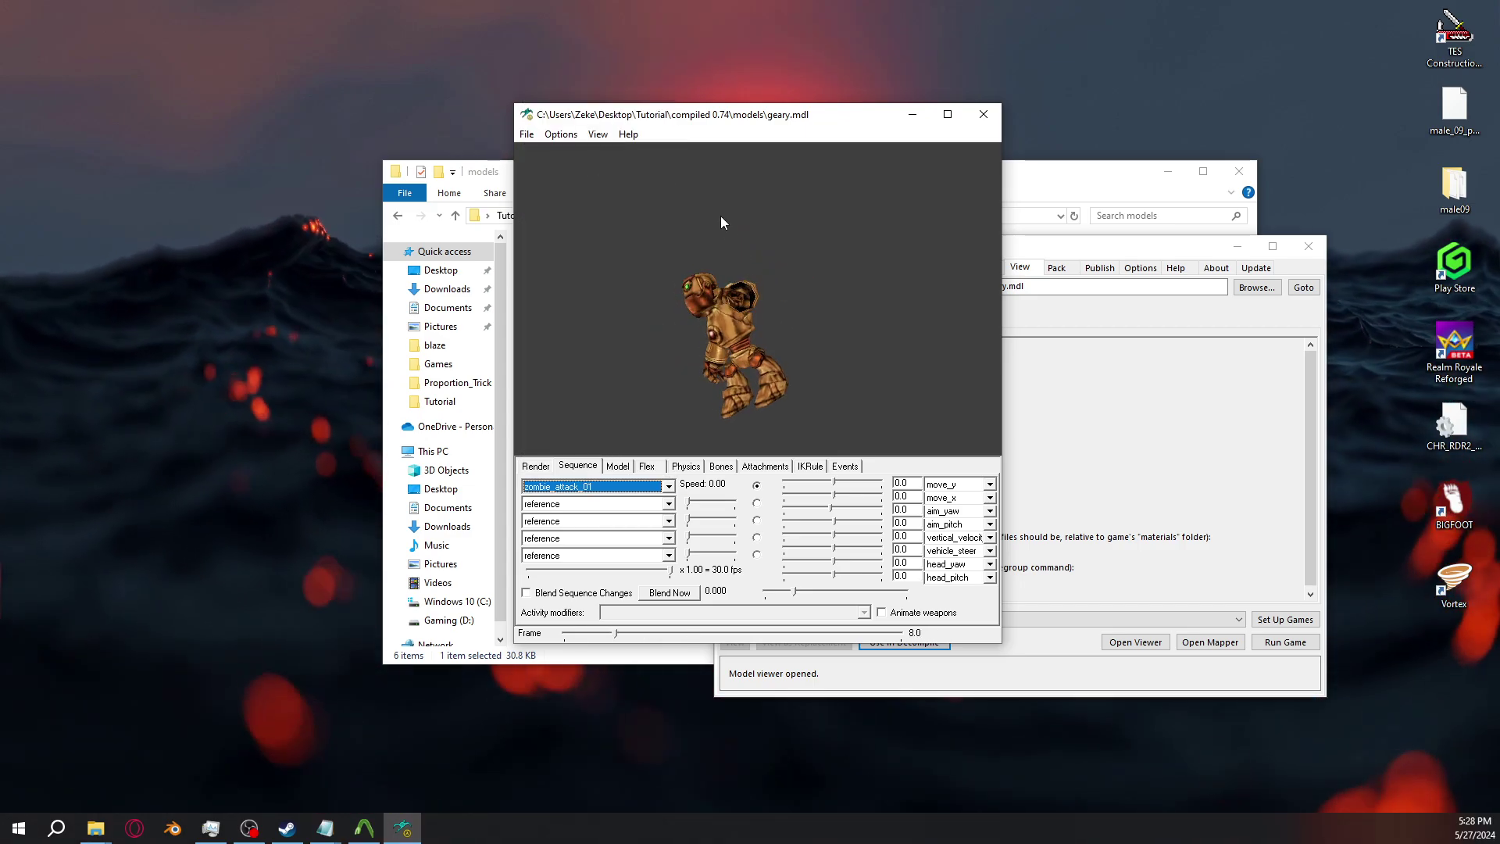
pyautogui.click(663, 486)
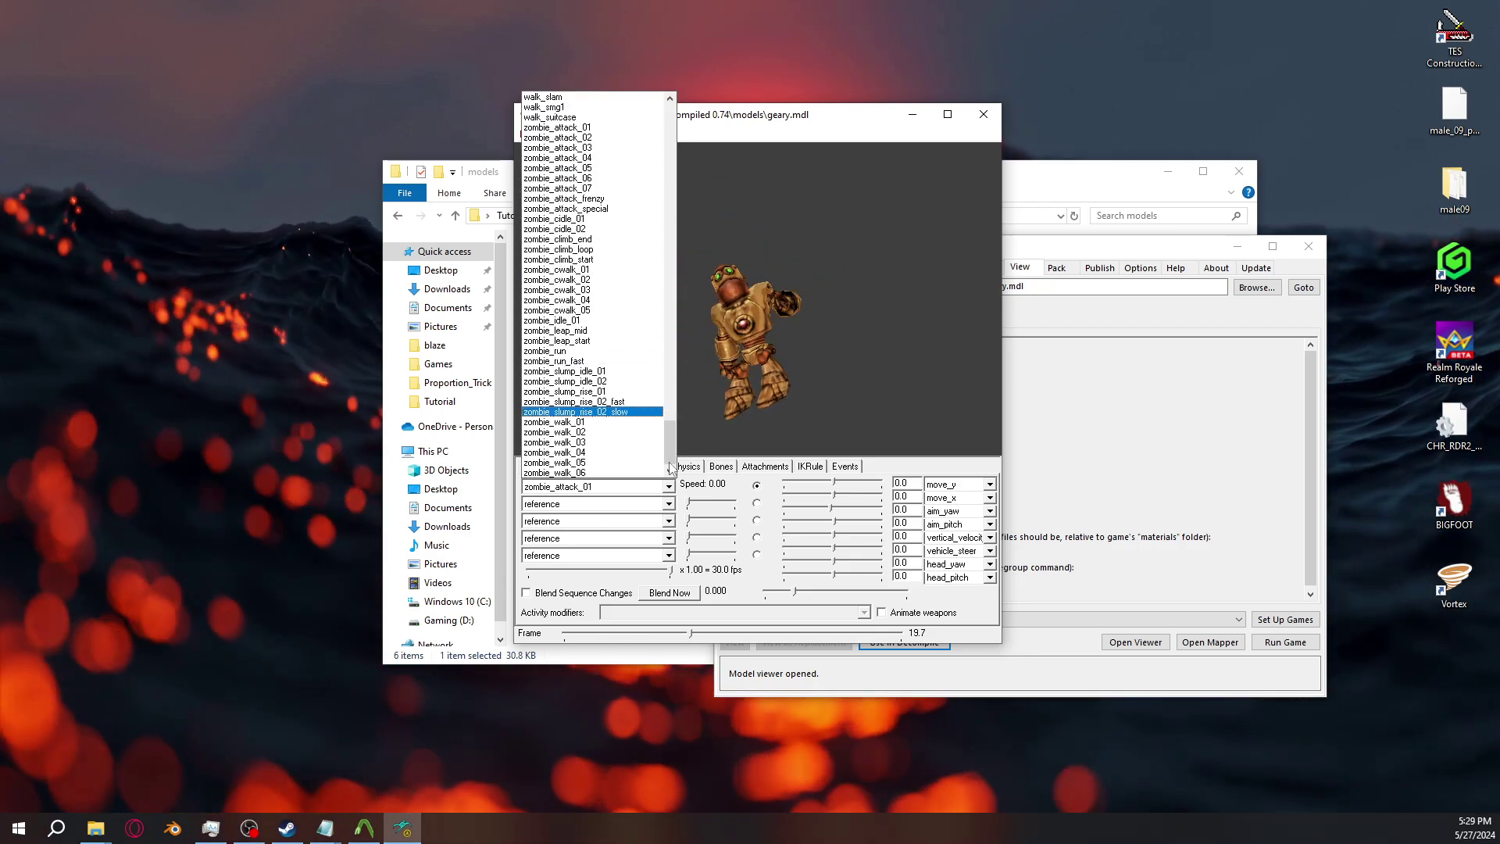
pyautogui.scroll(7, 668, 425)
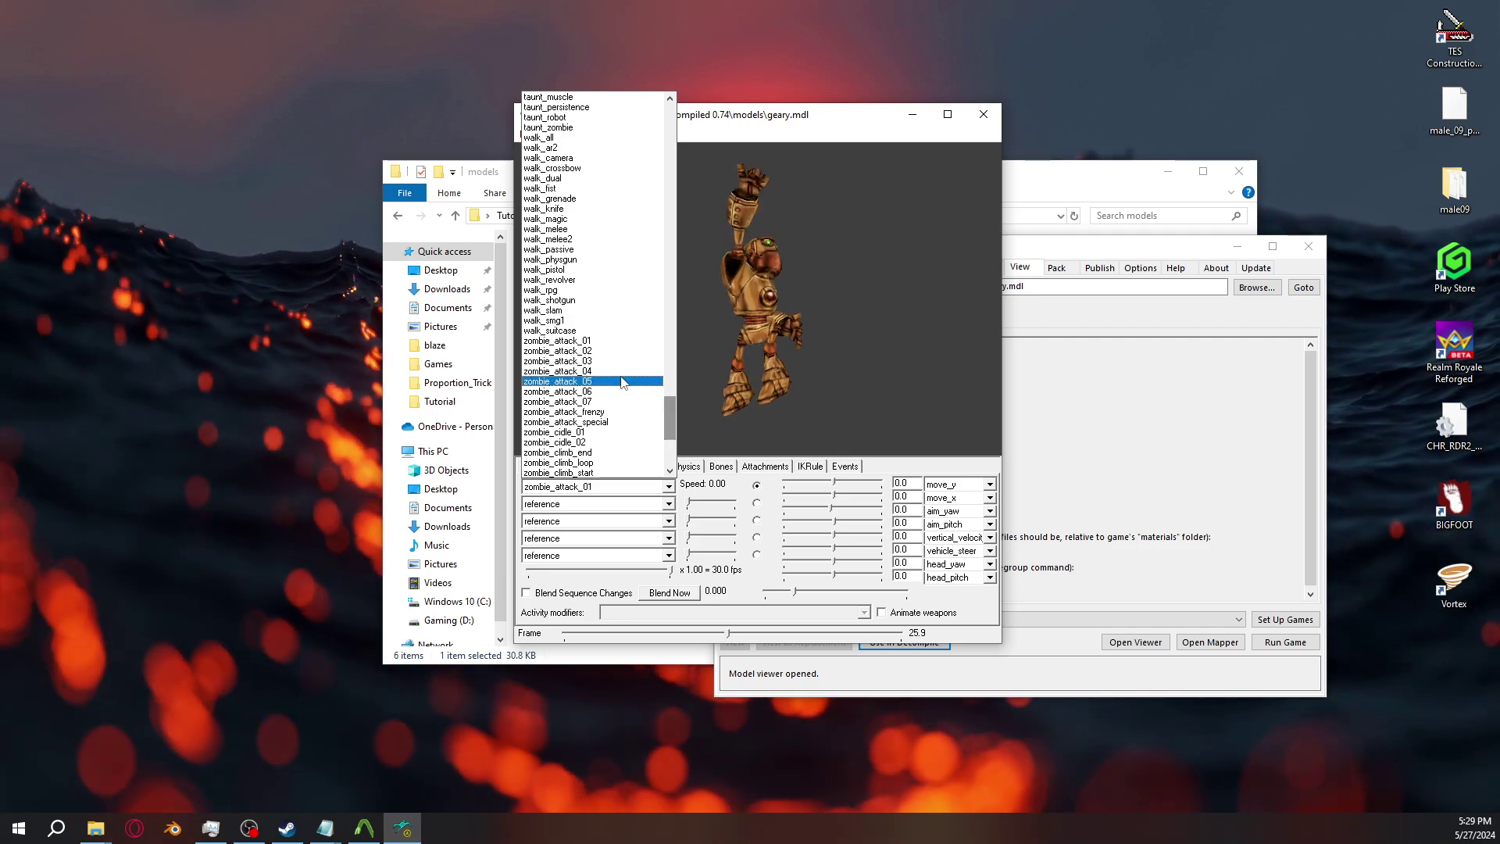
pyautogui.click(592, 331)
pyautogui.moveTo(594, 333); pyautogui.dragTo(732, 352)
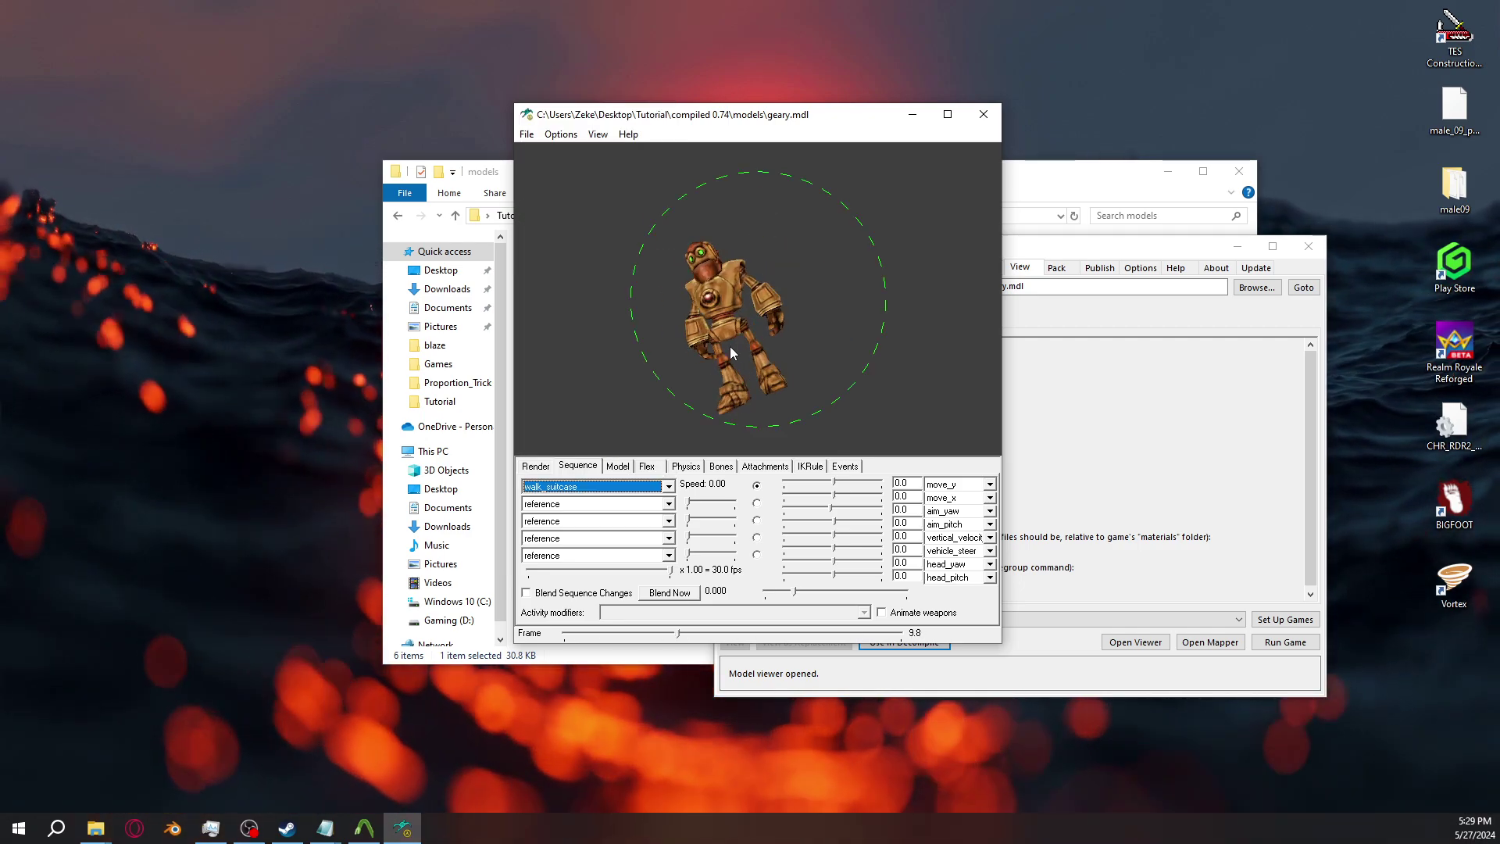
pyautogui.moveTo(859, 349); pyautogui.dragTo(763, 358)
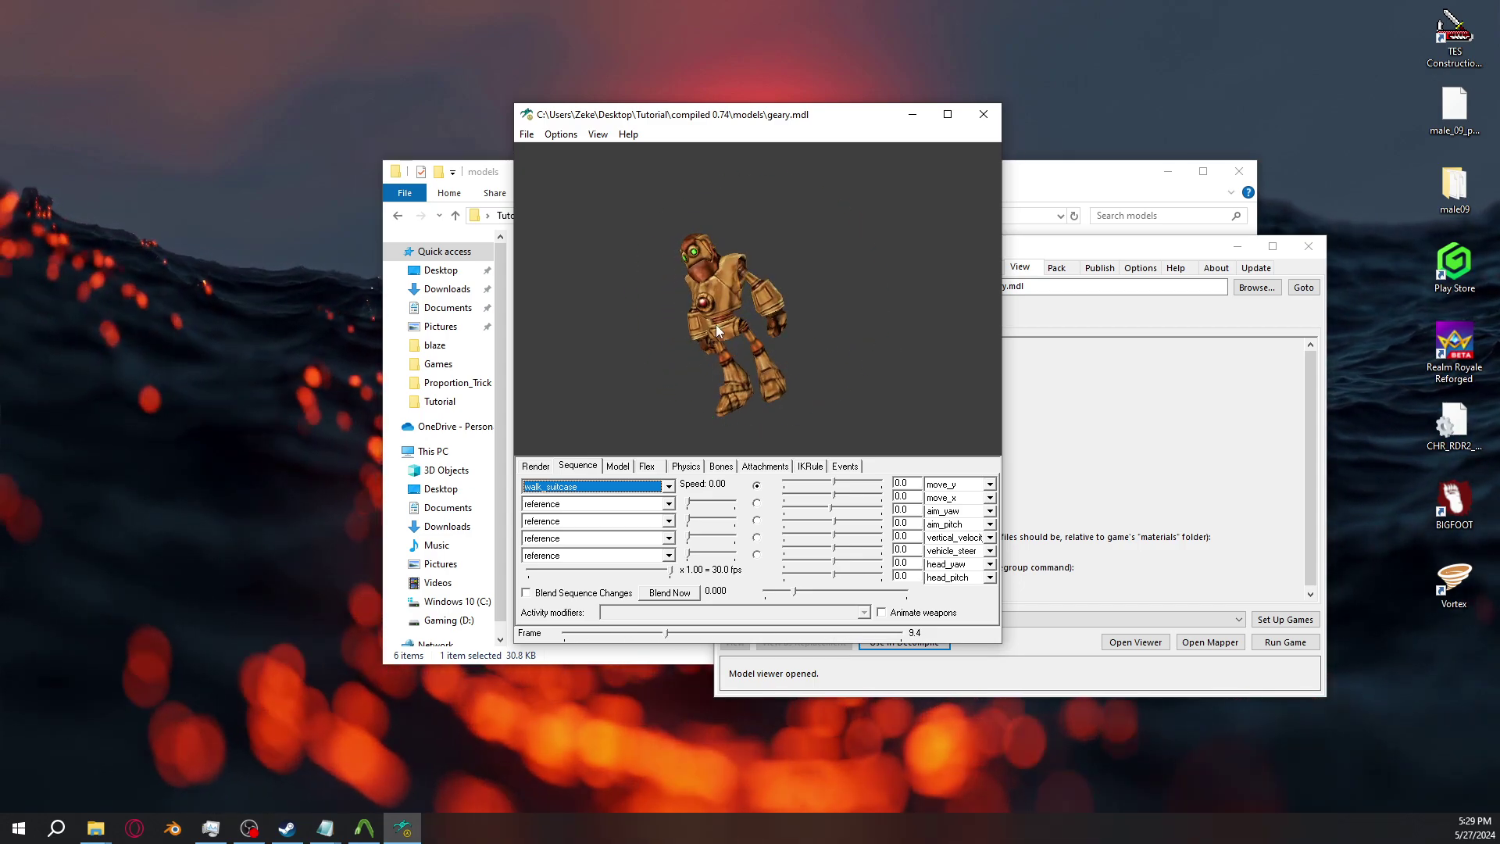
pyautogui.moveTo(664, 322)
pyautogui.mouseDown()
pyautogui.moveTo(608, 305)
pyautogui.moveTo(644, 302)
pyautogui.mouseUp()
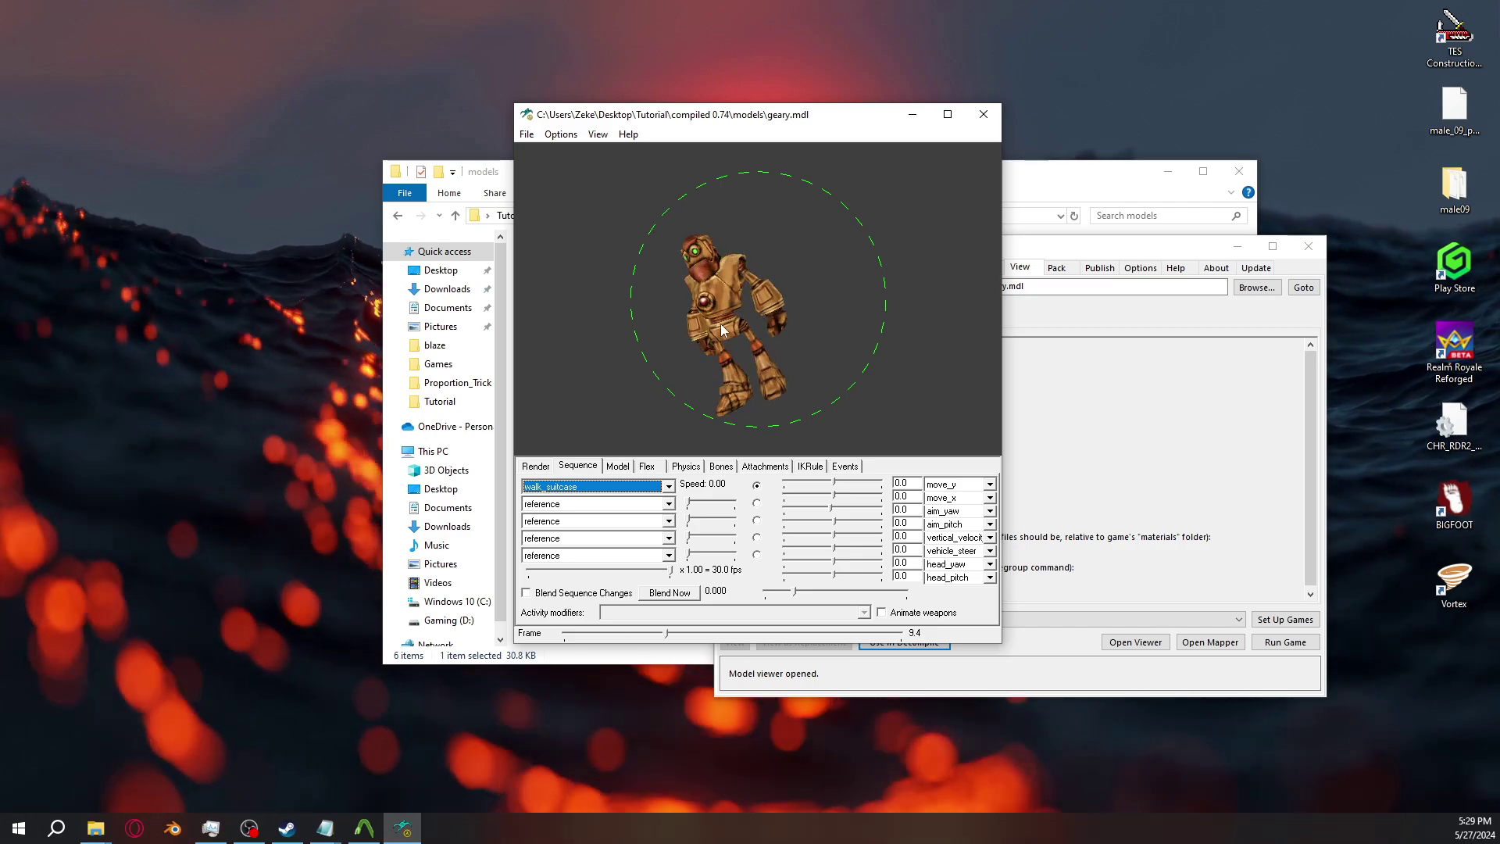
# Close the model viewer after a last look at the walking Geary model and show Crowbar's decompile options, including the $definebone lines
pyautogui.moveTo(749, 321); pyautogui.dragTo(814, 334)
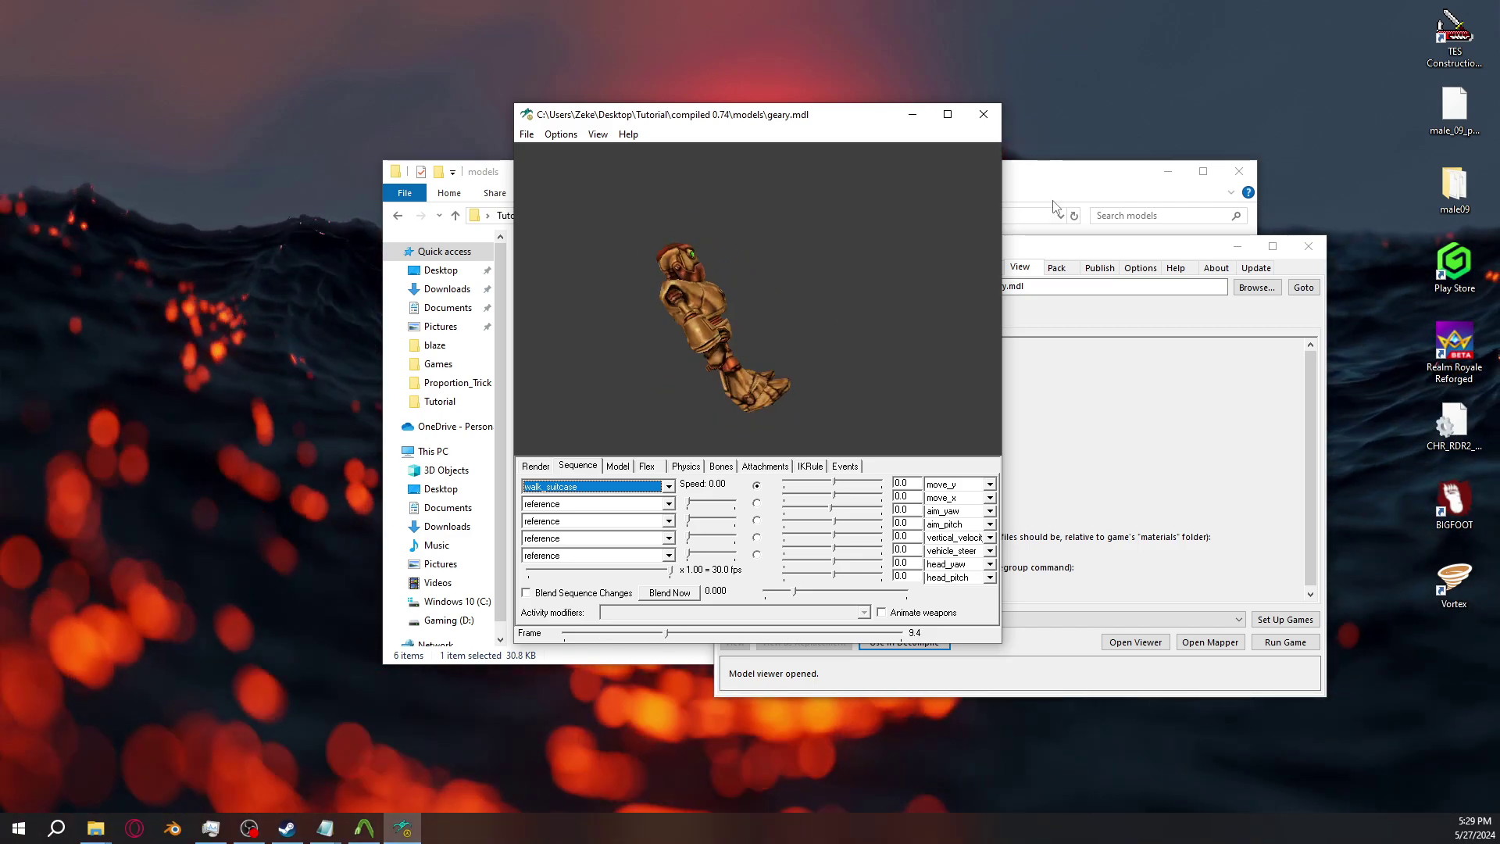
pyautogui.click(983, 115)
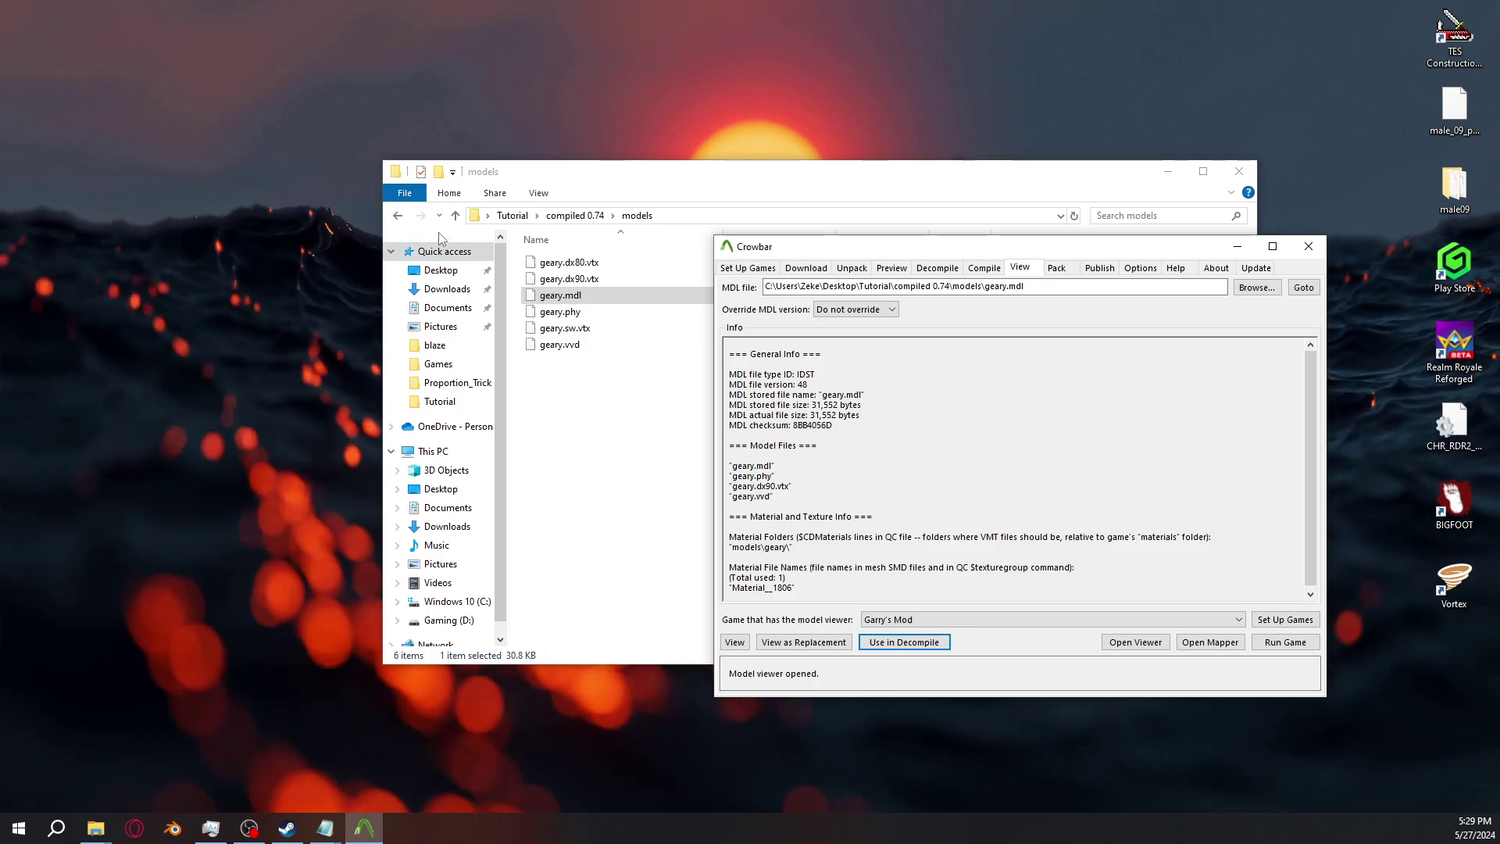
pyautogui.doubleClick(1458, 212)
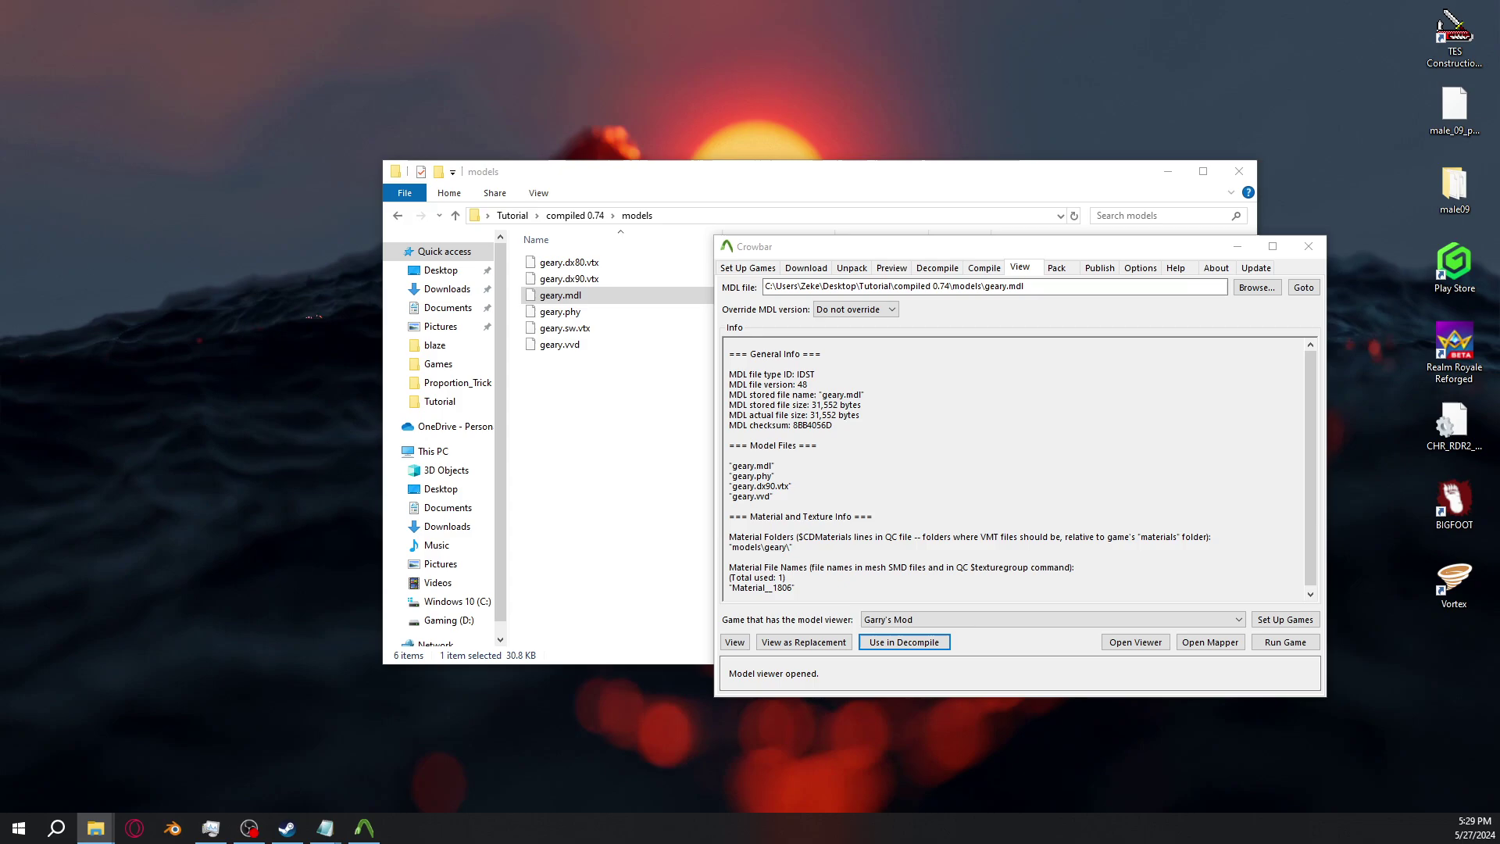
pyautogui.moveTo(1447, 426); pyautogui.dragTo(1448, 435)
pyautogui.moveTo(854, 422); pyautogui.dragTo(773, 575)
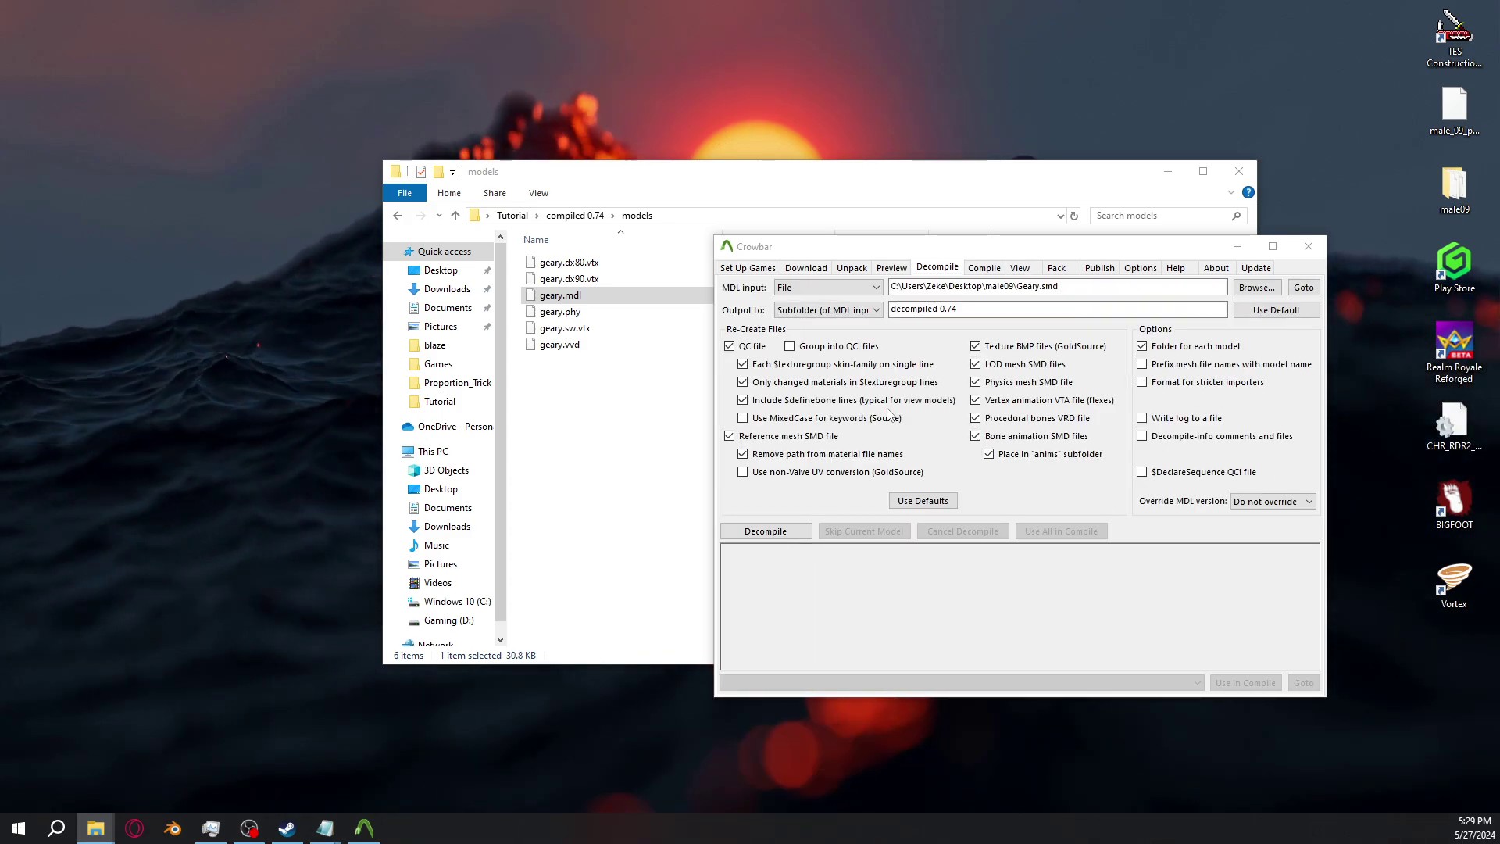
# Reopen geary.mdl in the Garry's Mod model viewer and inspect the textured model from different angles
pyautogui.click(1020, 267)
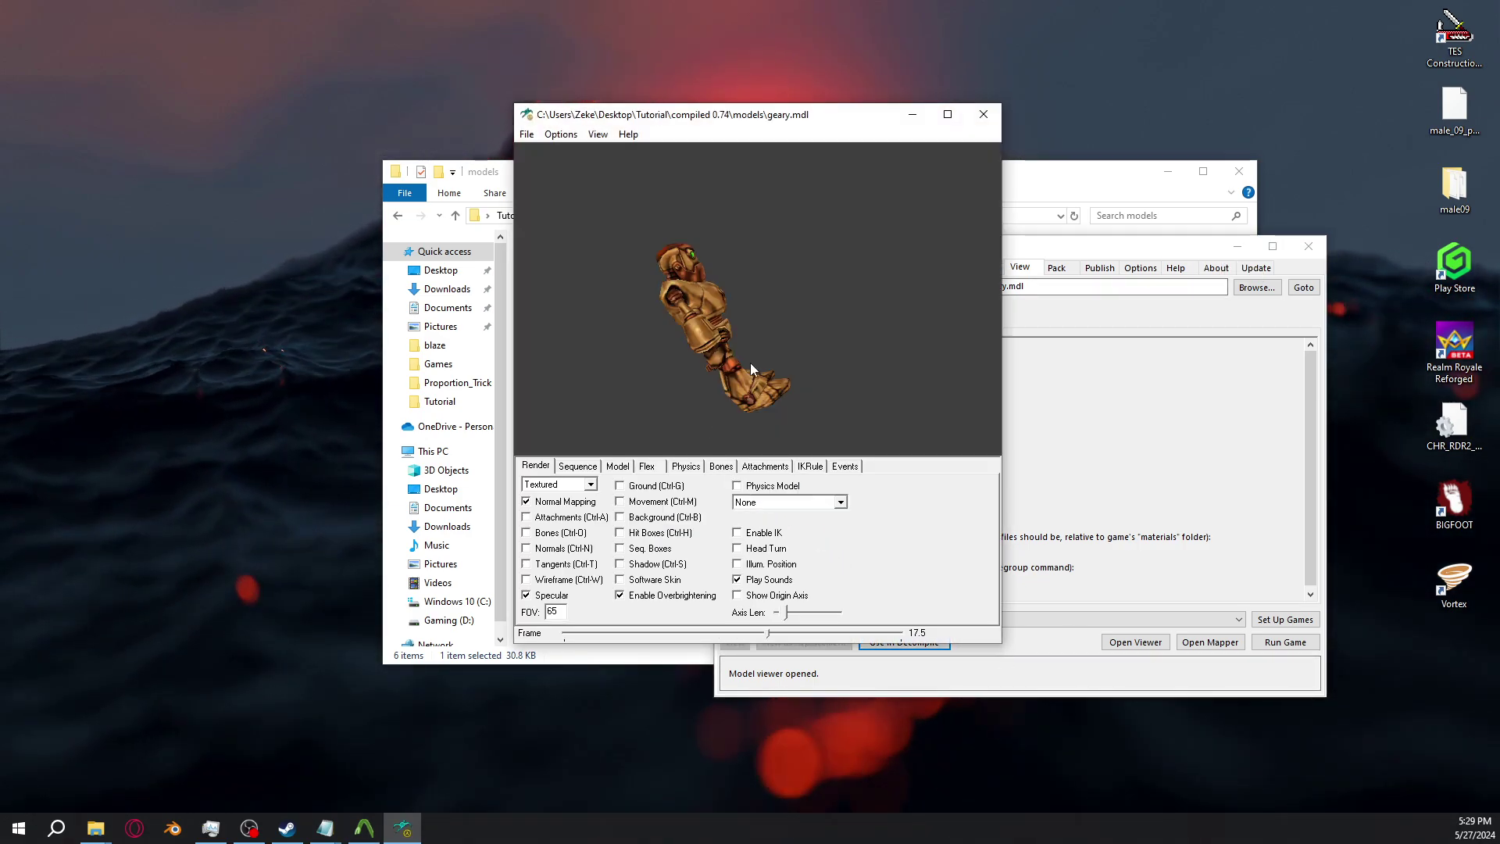
pyautogui.moveTo(745, 252); pyautogui.dragTo(715, 265)
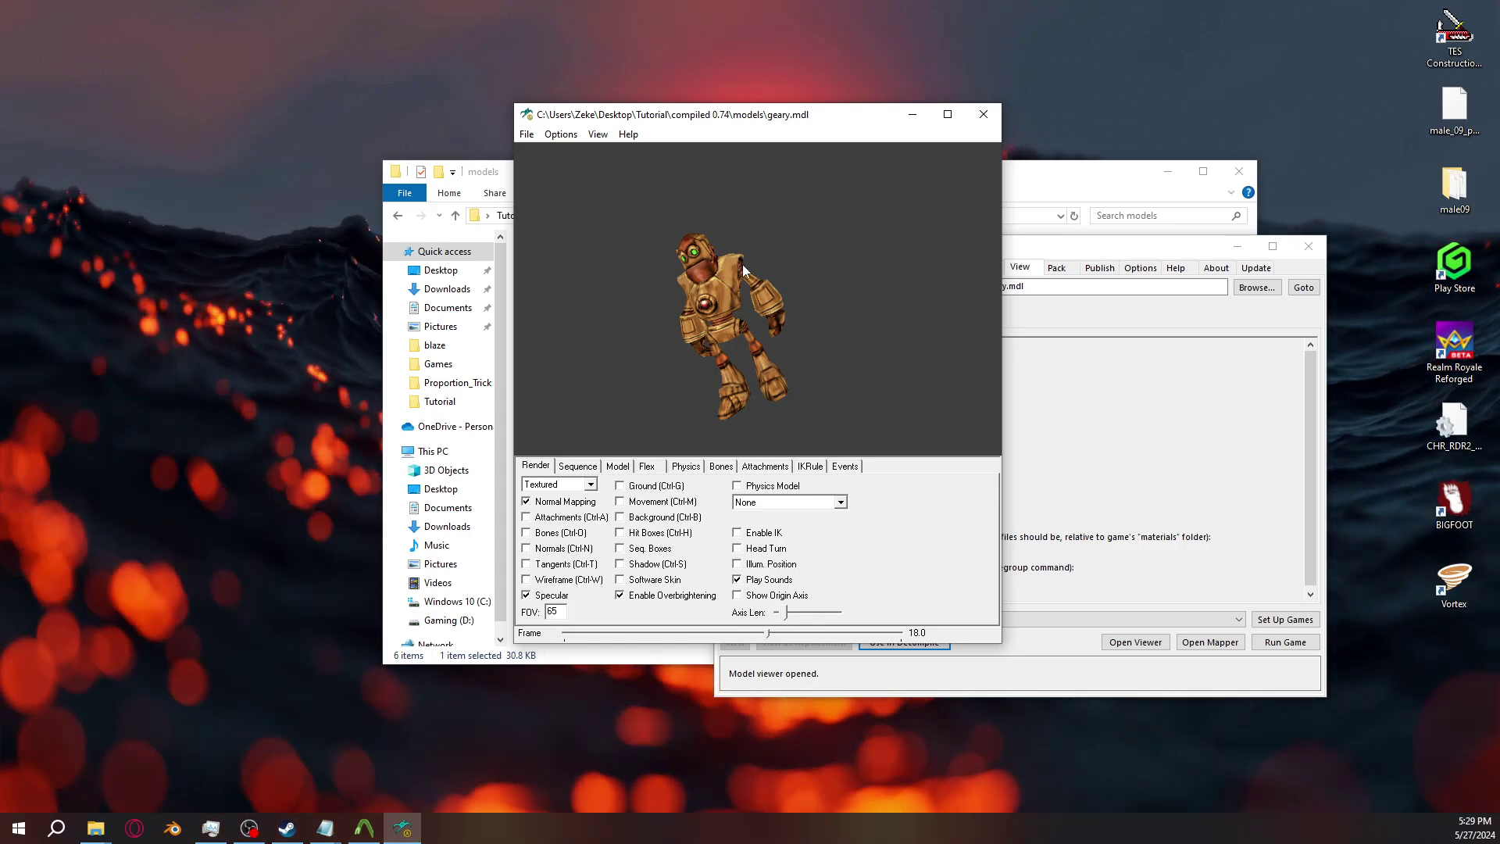
pyautogui.moveTo(727, 268); pyautogui.dragTo(776, 268)
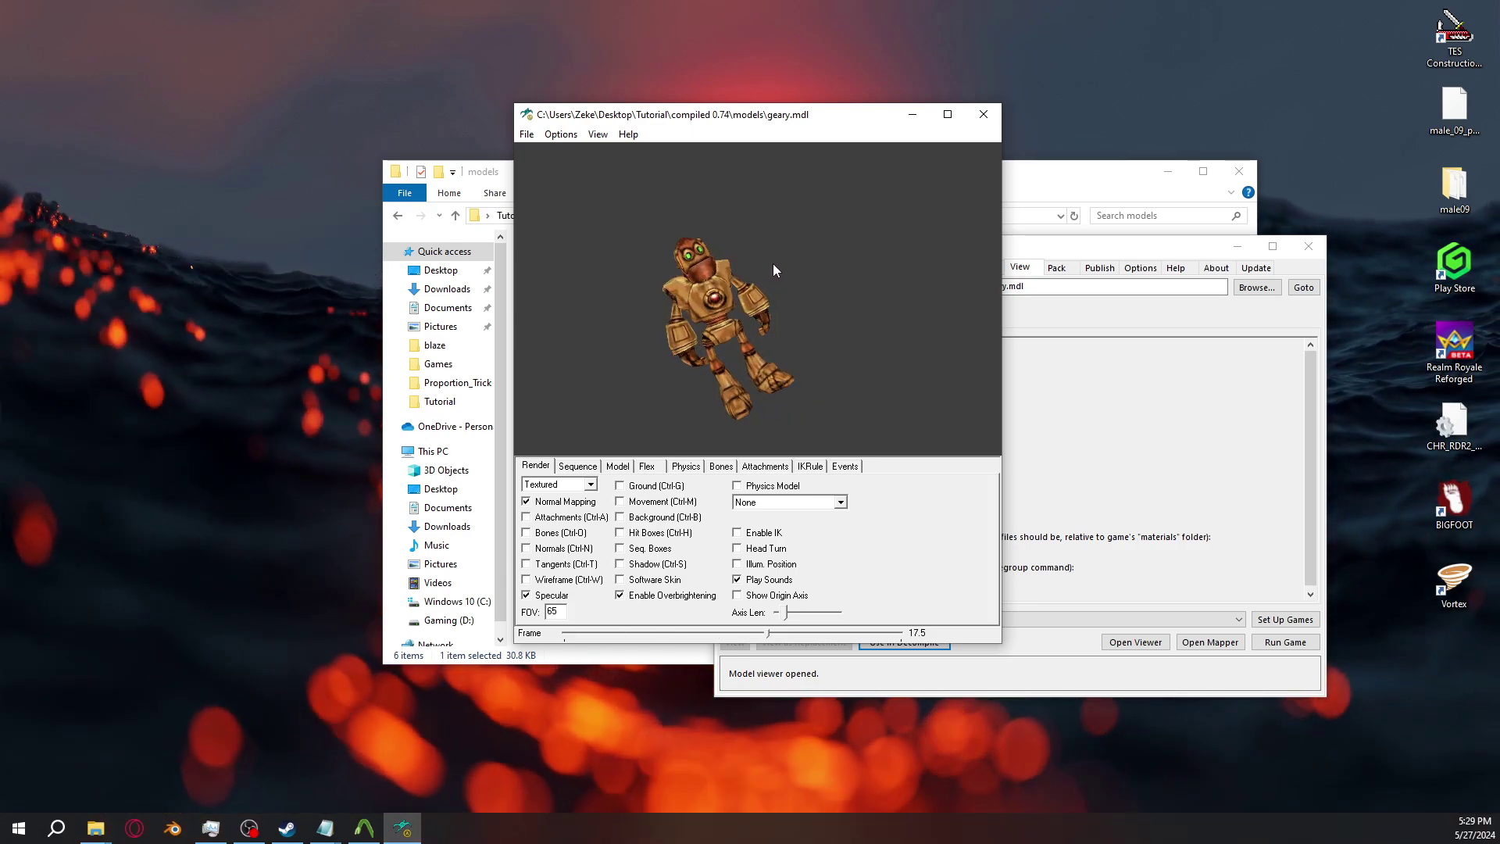
pyautogui.moveTo(752, 274); pyautogui.dragTo(666, 313)
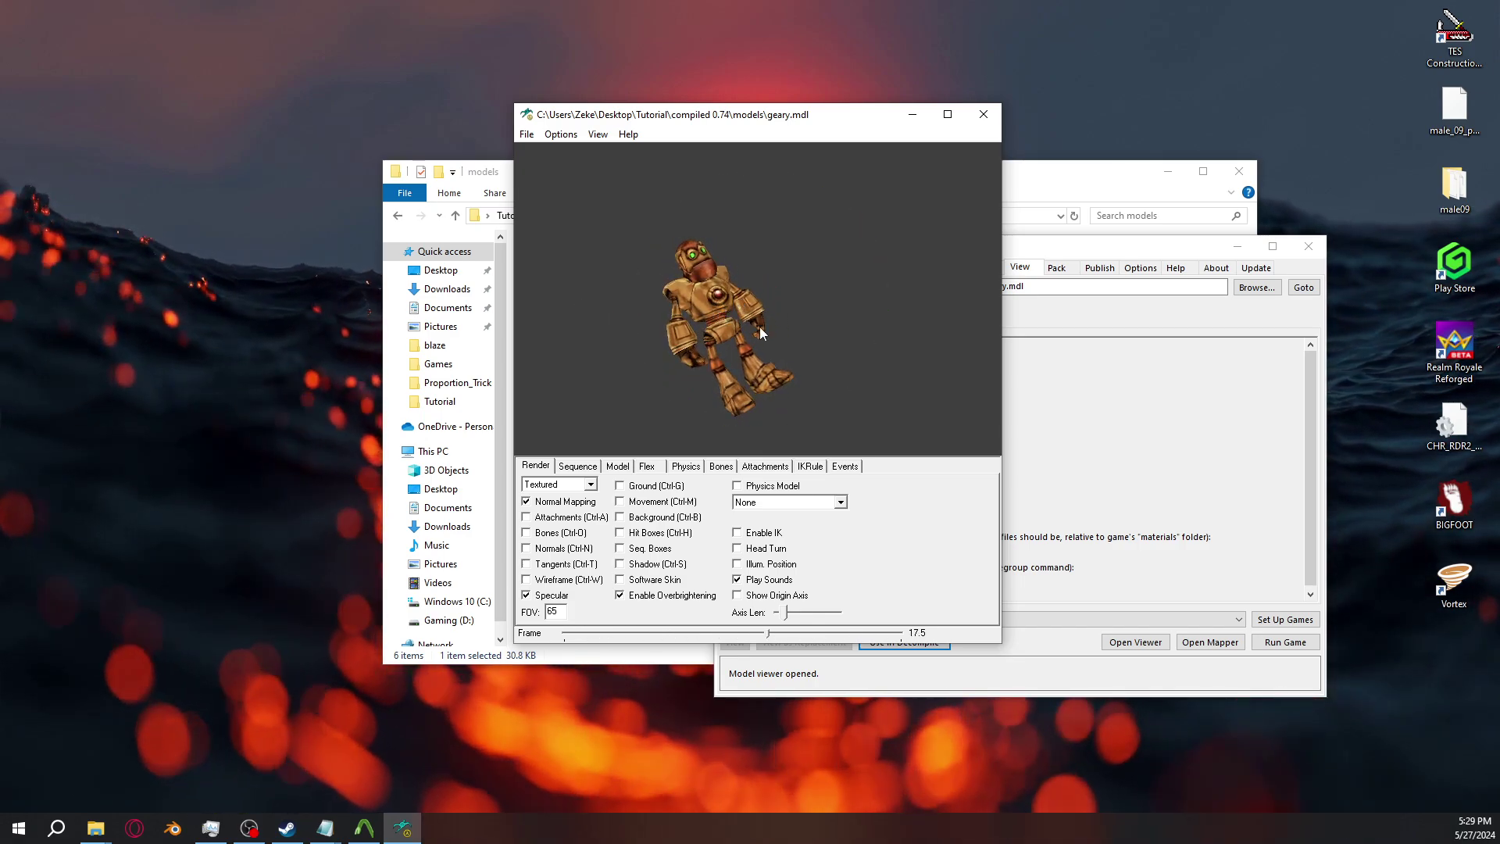
pyautogui.moveTo(760, 332); pyautogui.dragTo(741, 332)
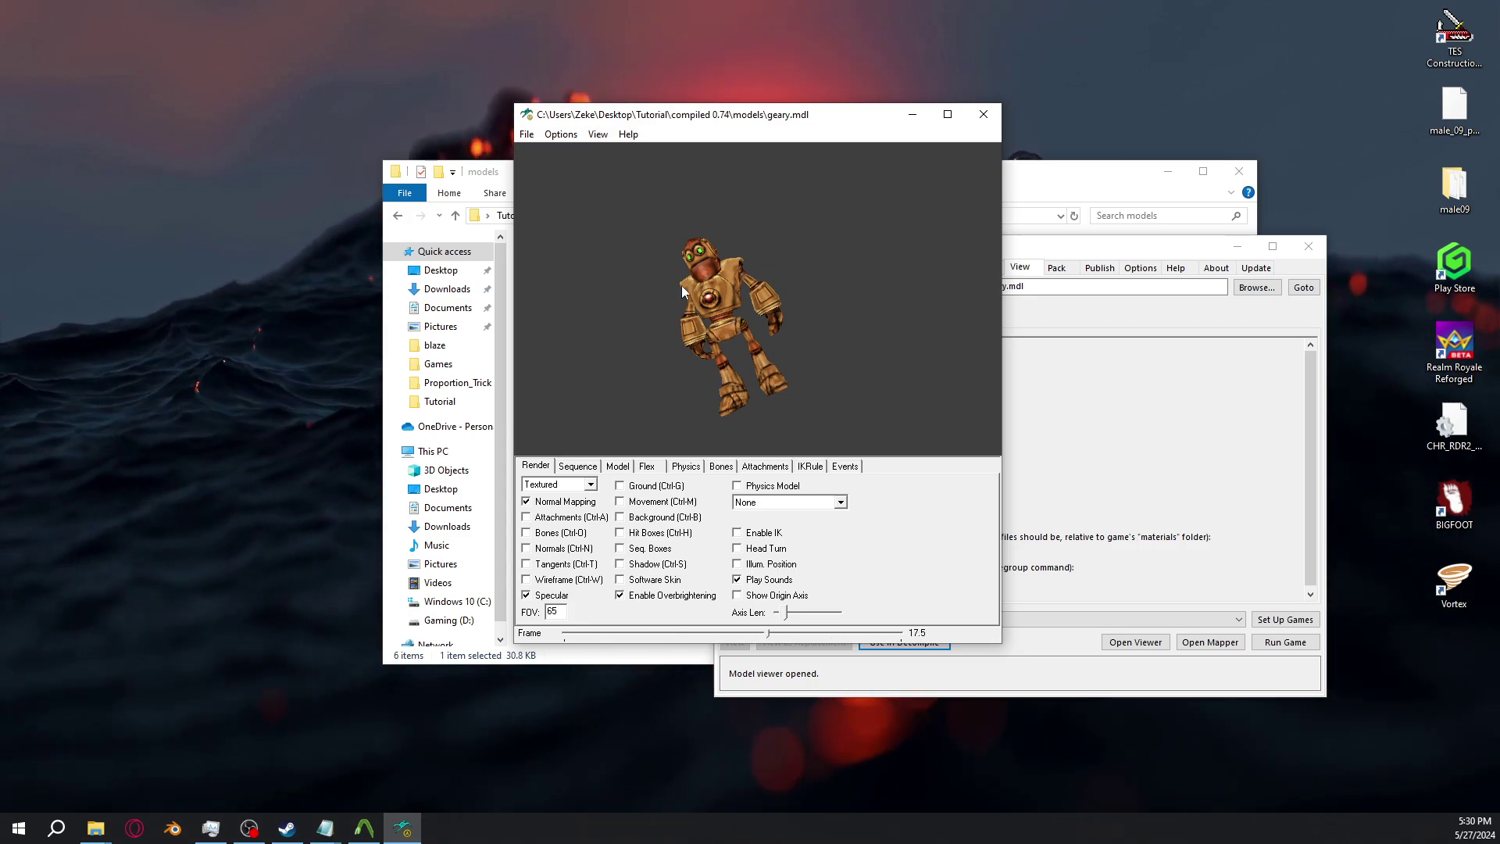
# Browse the Gaming (D:) drive to the SteamLibrary\steamapps\common\GarrysMod\garrysmod folder
pyautogui.click(456, 592)
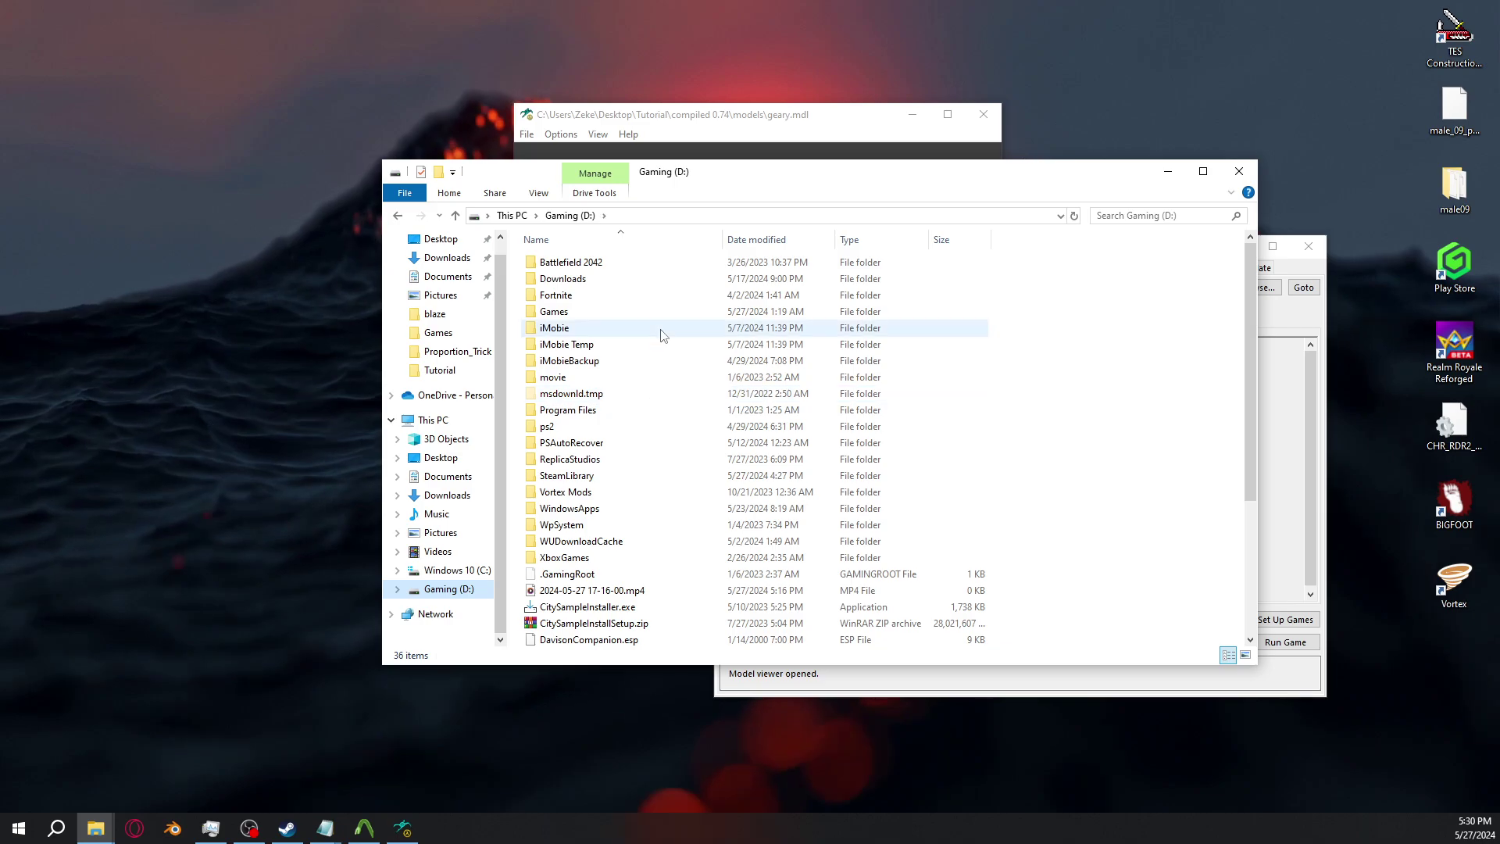
pyautogui.doubleClick(588, 478)
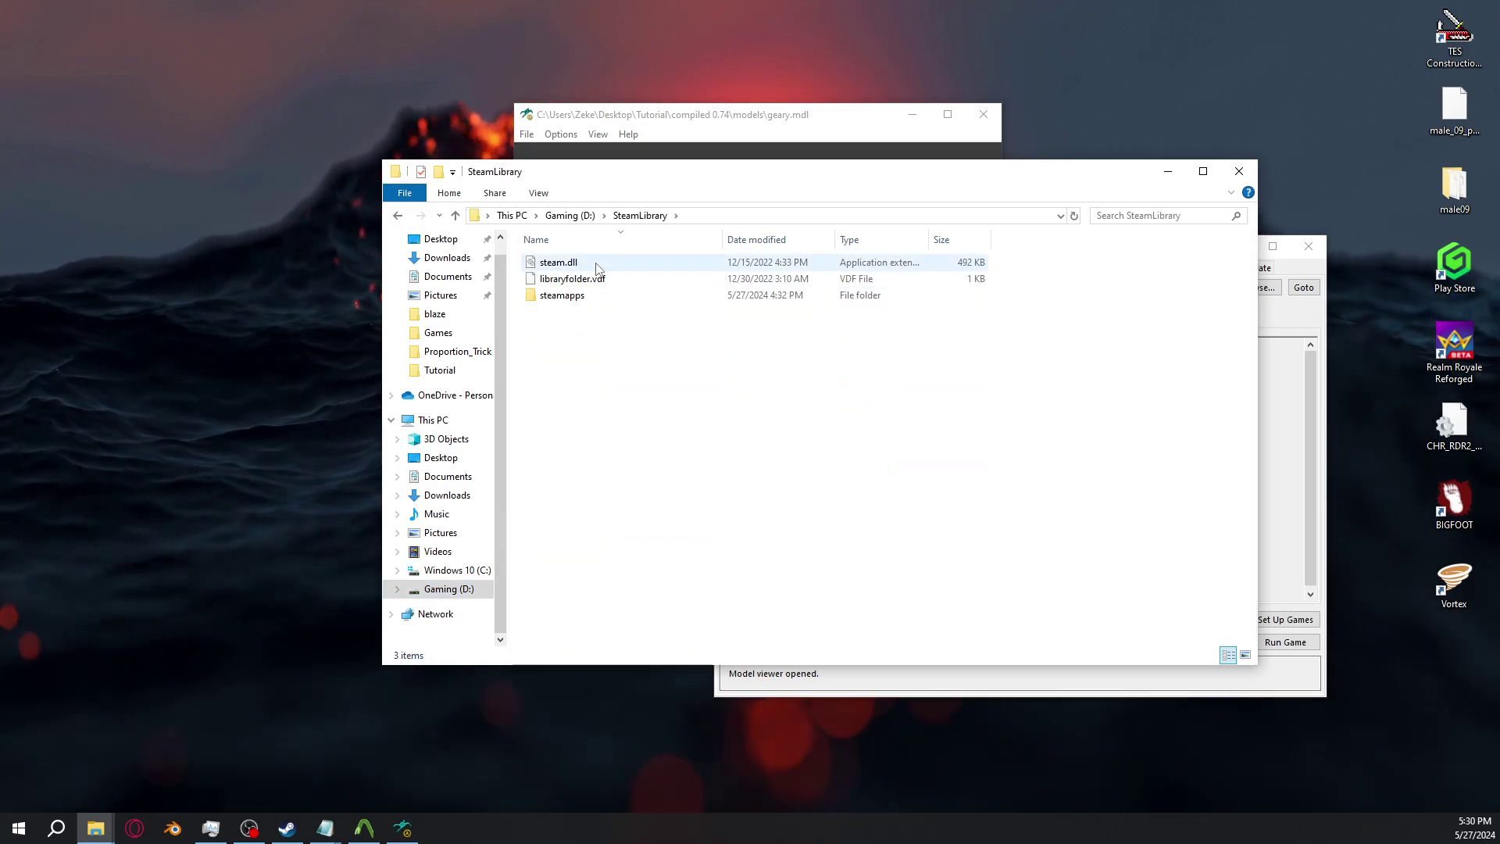
pyautogui.doubleClick(559, 294)
pyautogui.scroll(-5, 579, 471)
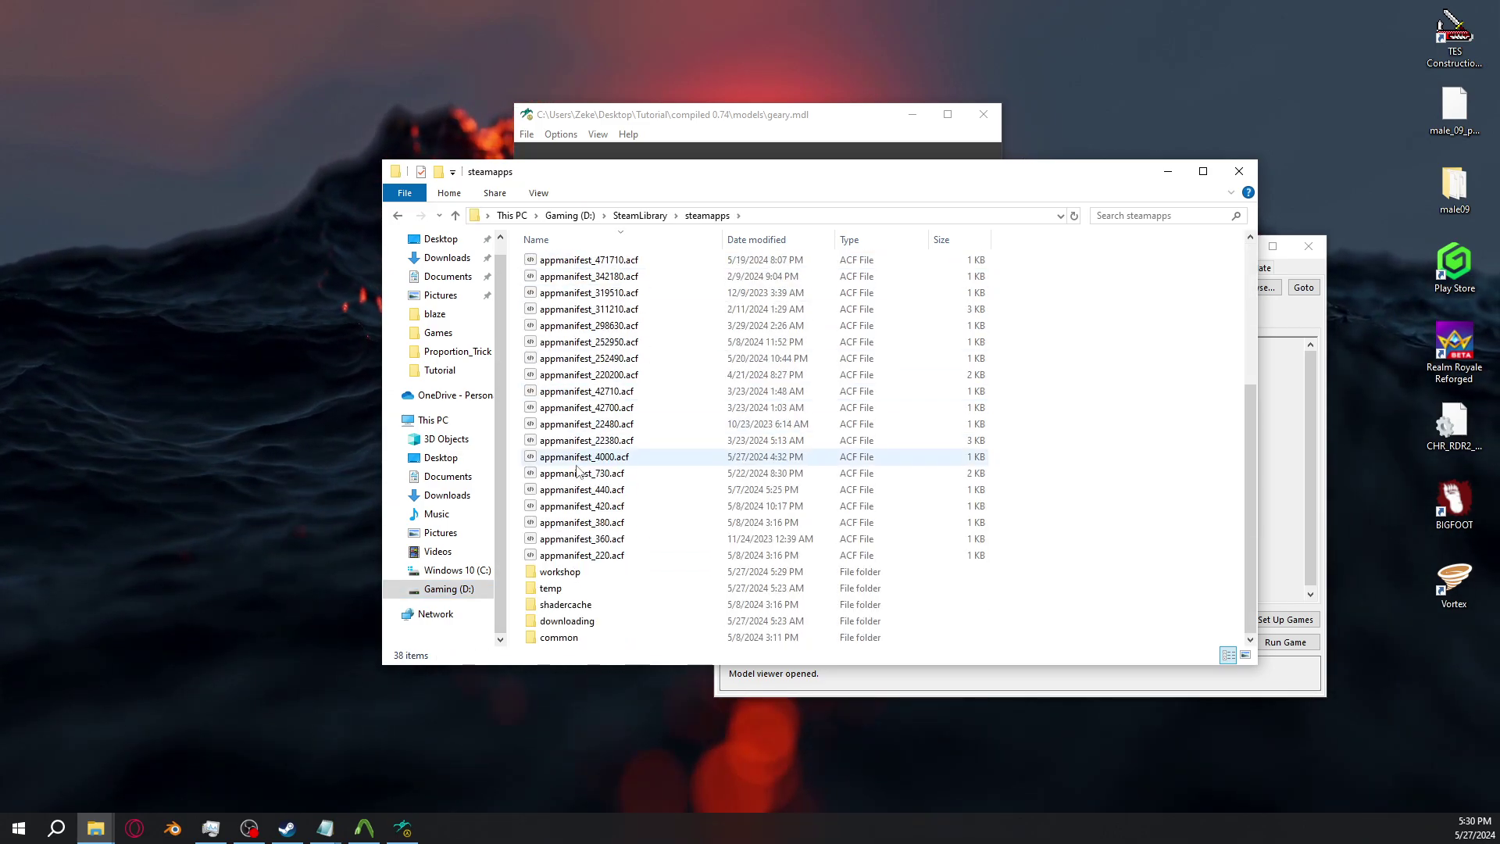
pyautogui.doubleClick(566, 637)
pyautogui.moveTo(593, 172); pyautogui.dragTo(660, 128)
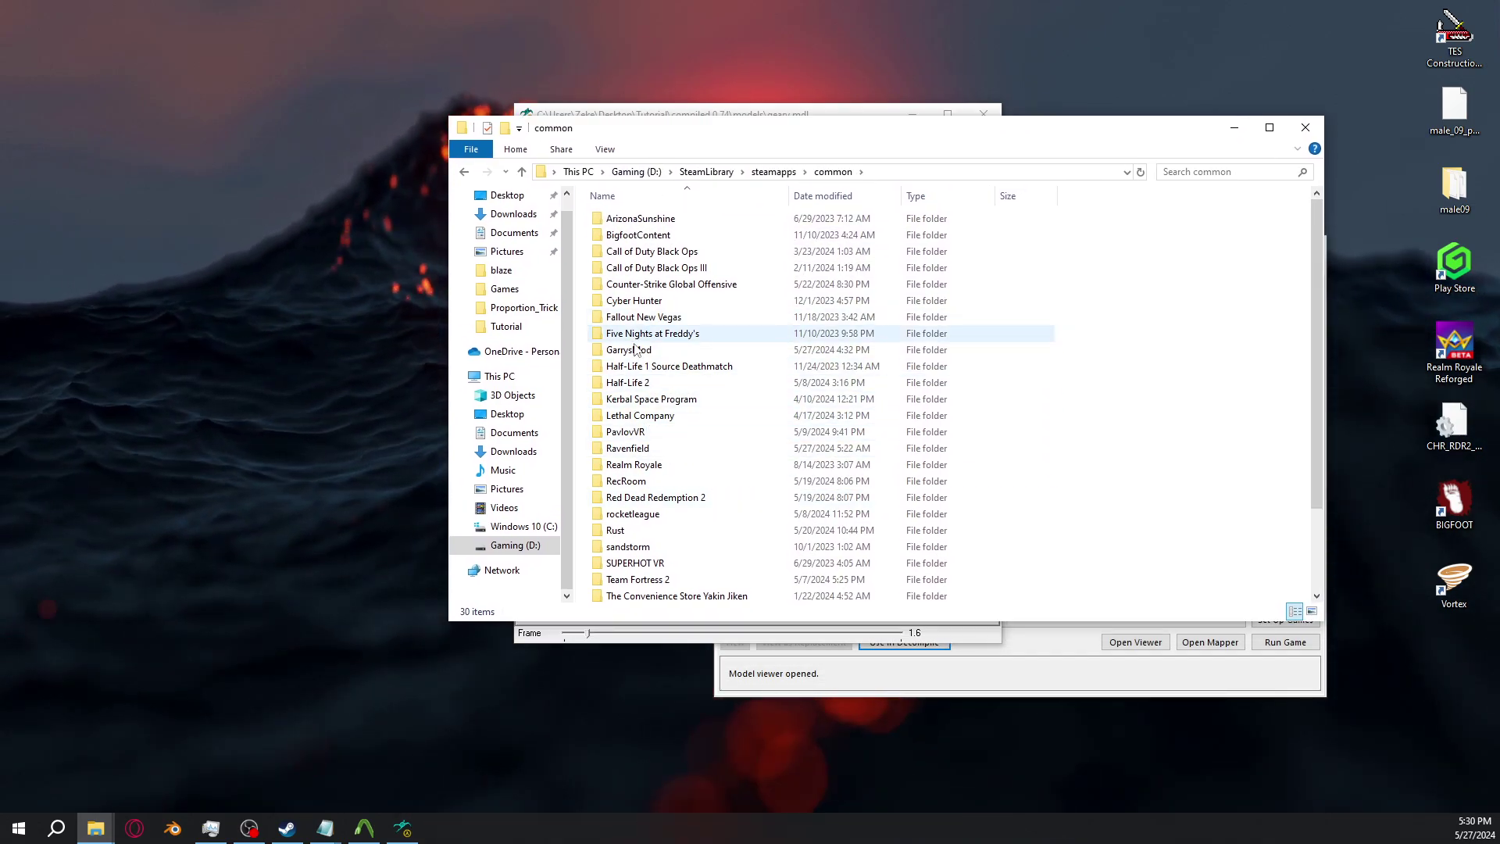
pyautogui.doubleClick(635, 350)
pyautogui.doubleClick(631, 270)
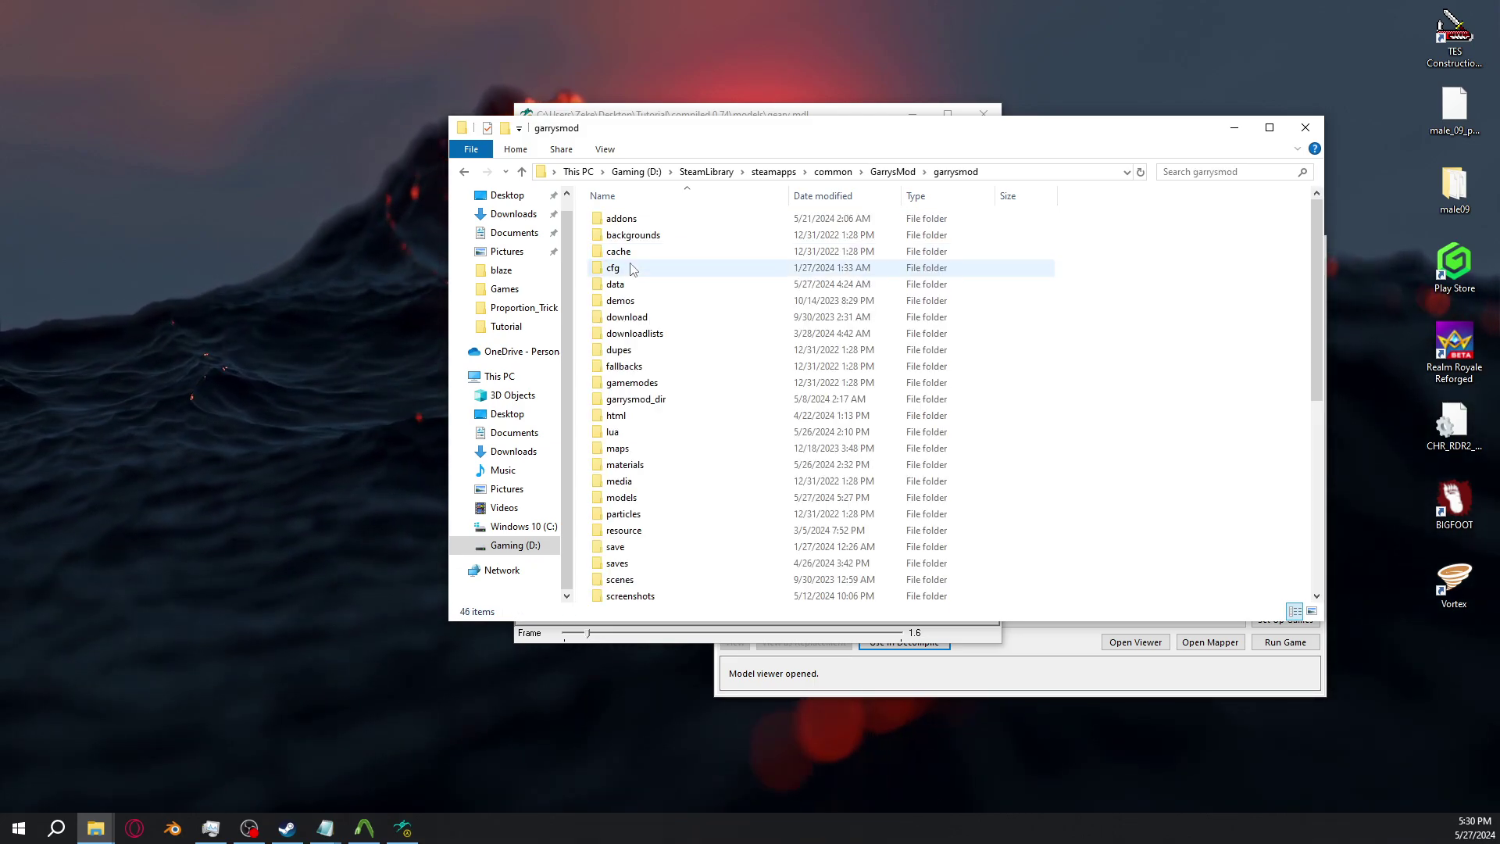
# Open the geary texture folder under materials\models in the garrysmod directory
pyautogui.scroll(-5, 679, 385)
pyautogui.doubleClick(629, 385)
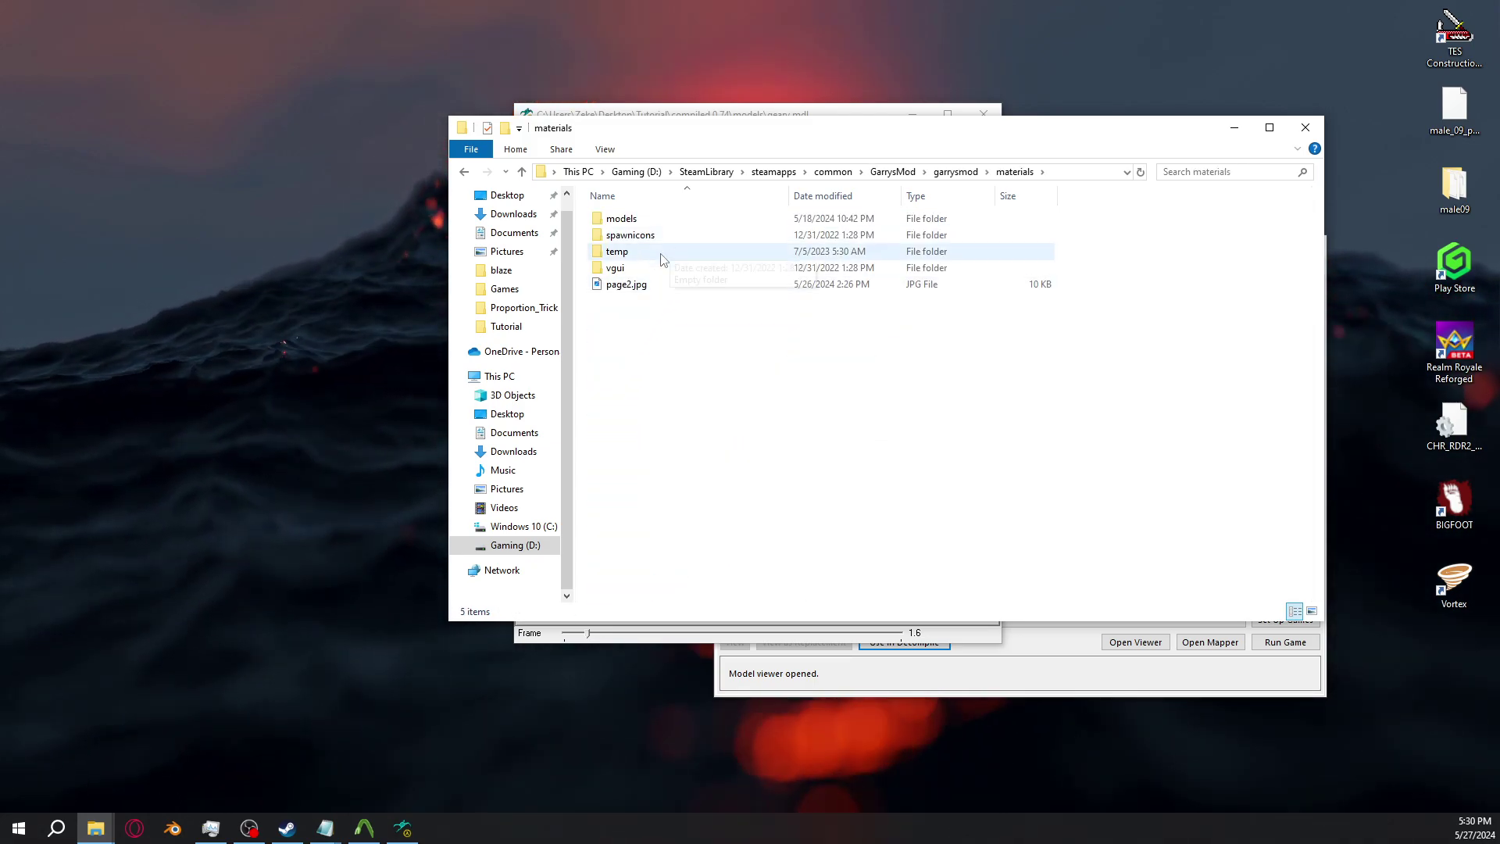
pyautogui.doubleClick(641, 221)
pyautogui.click(629, 237)
pyautogui.doubleClick(629, 235)
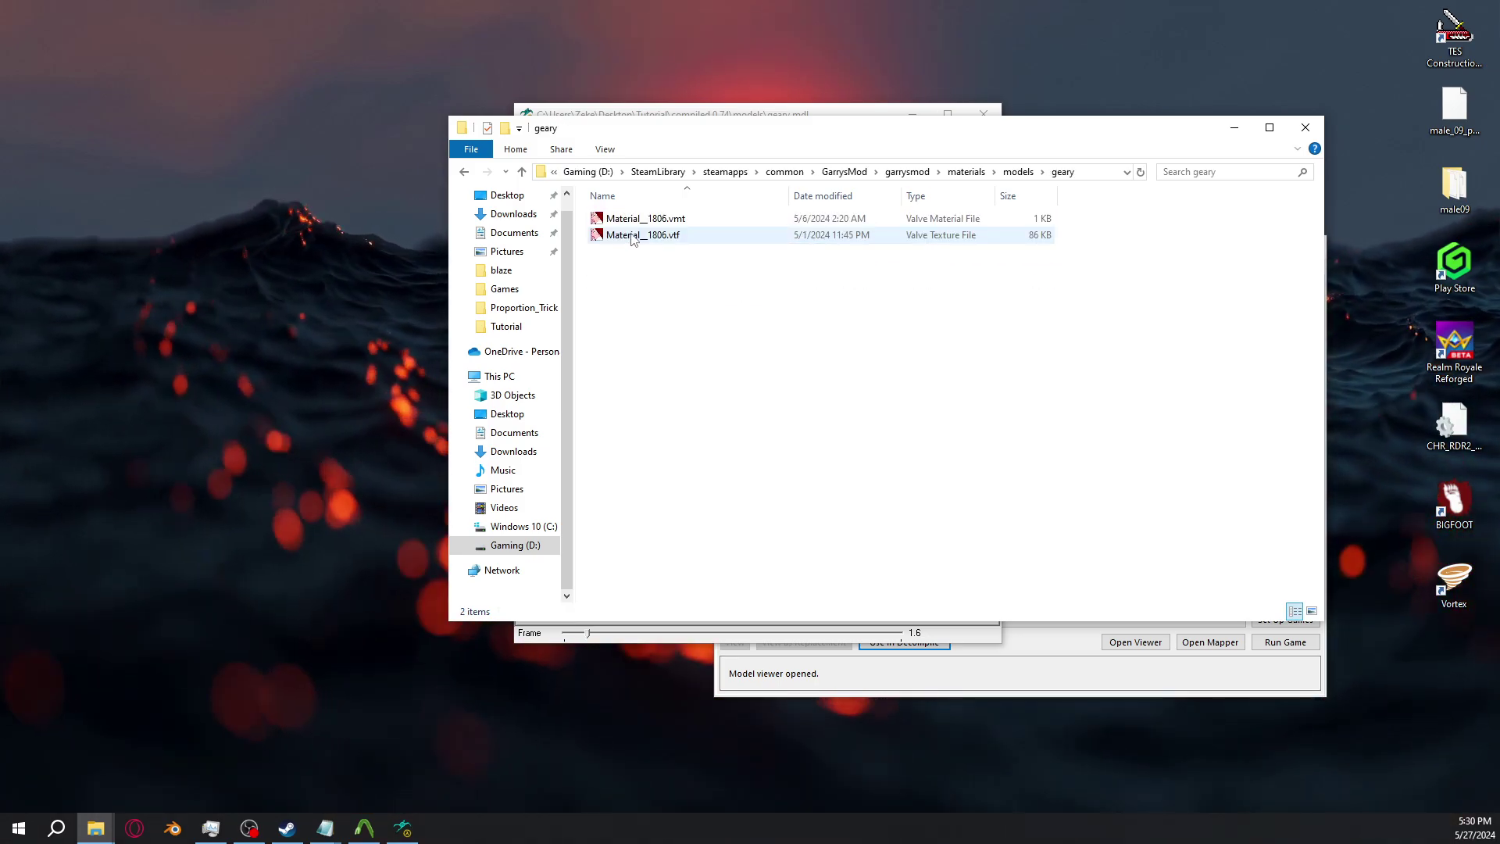
# View the Material__1806.vtf texture in VTFEdit and close it again
pyautogui.moveTo(672, 266); pyautogui.dragTo(633, 212)
pyautogui.doubleClick(653, 237)
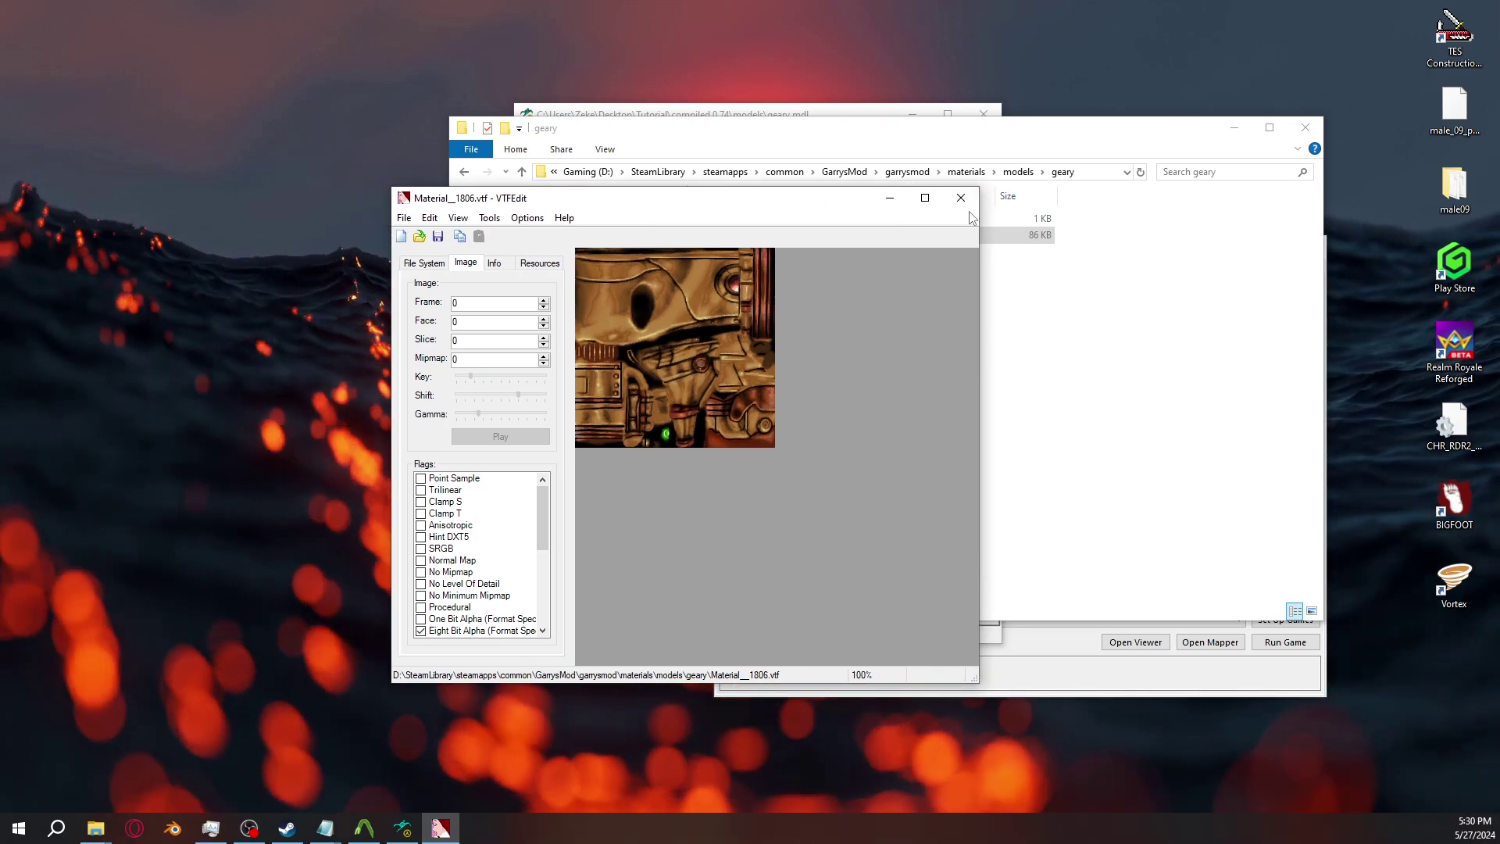
pyautogui.click(961, 197)
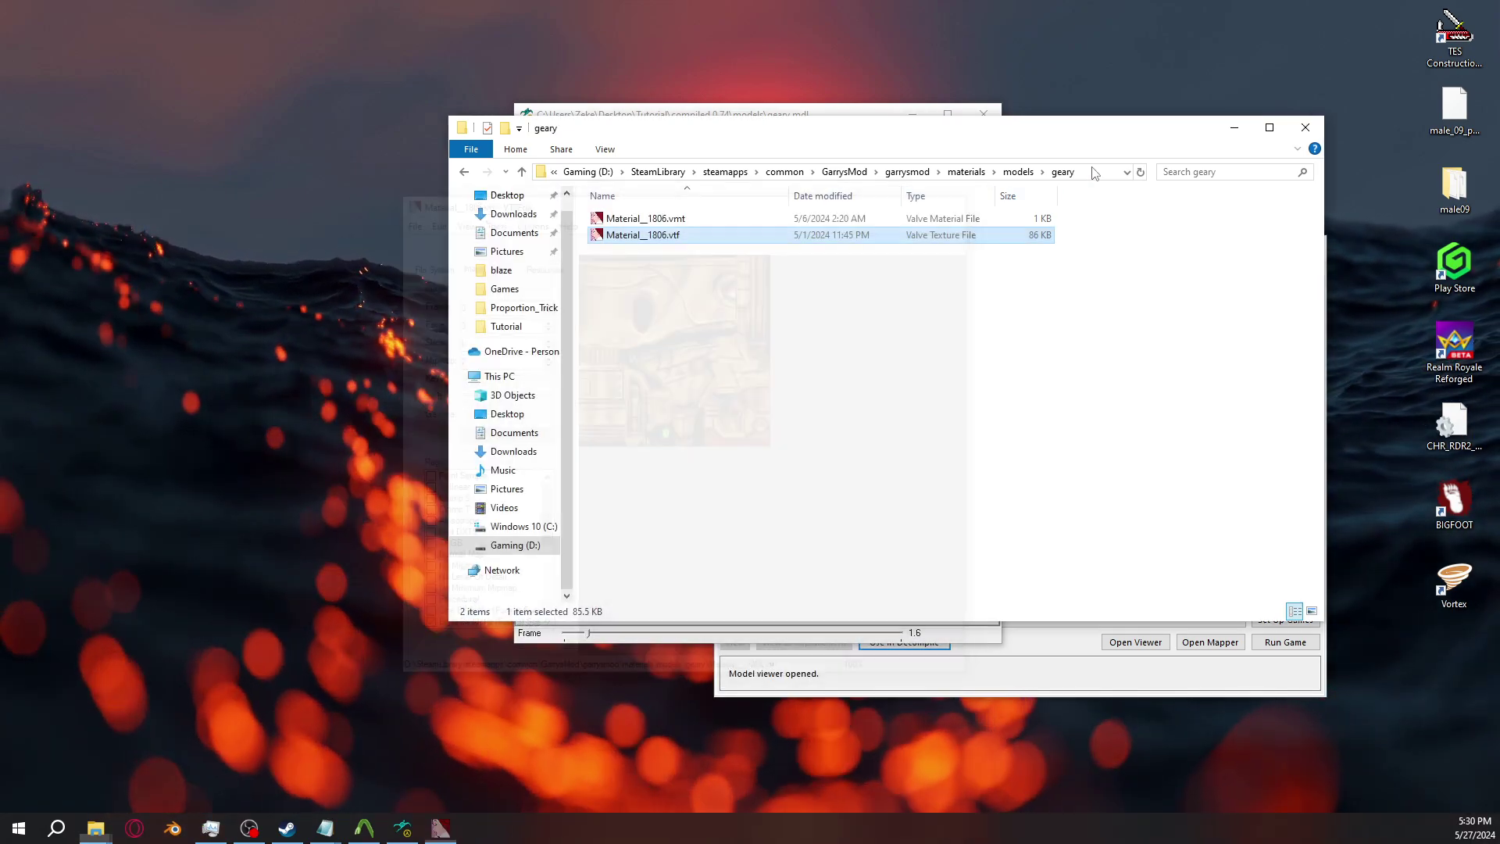
# Minimize the geary materials folder and close both the model viewer and Crowbar
pyautogui.click(1235, 128)
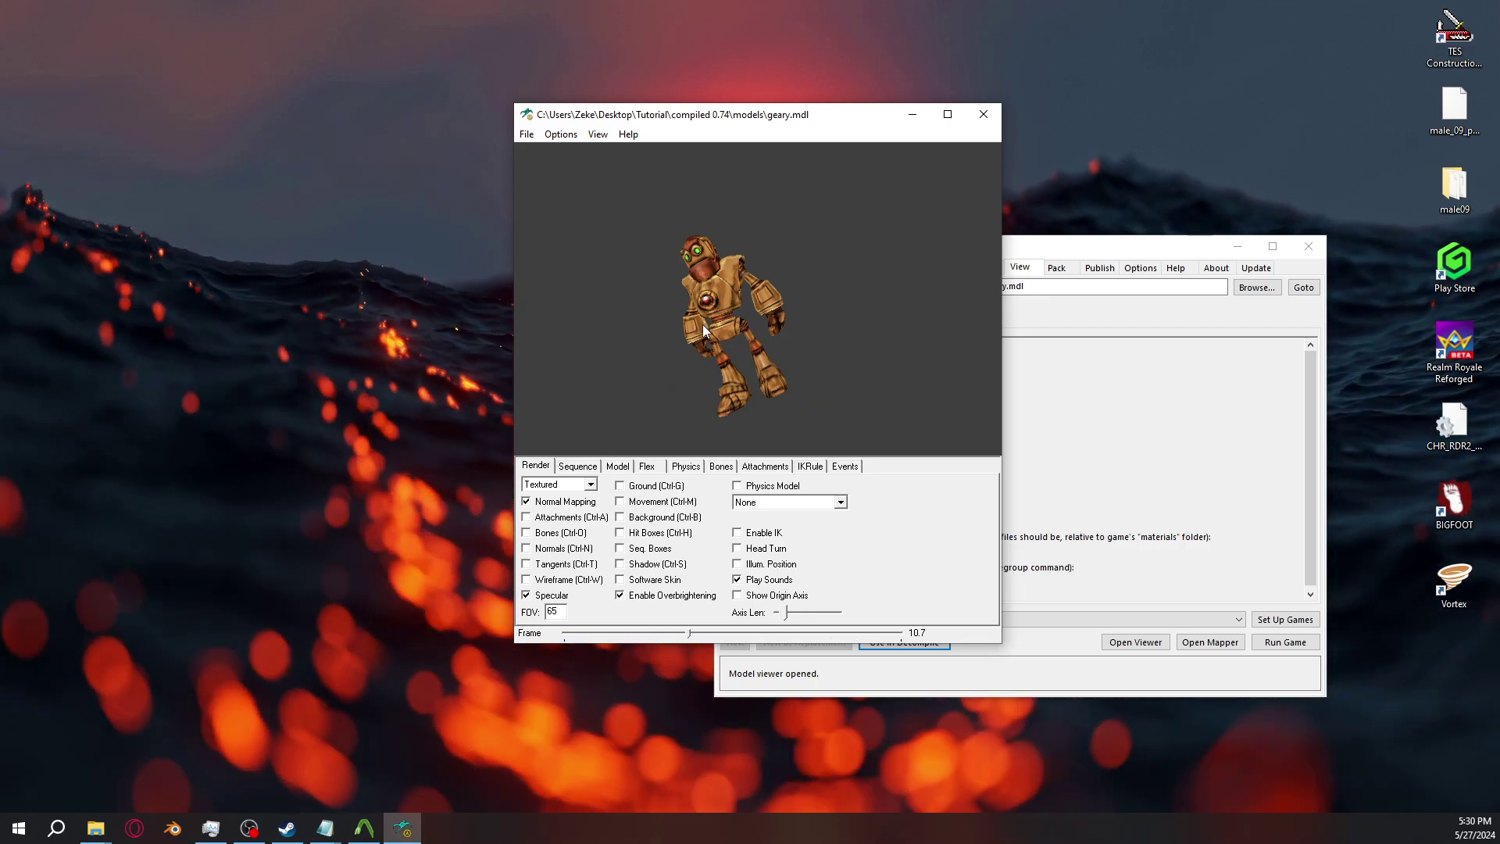
pyautogui.click(977, 118)
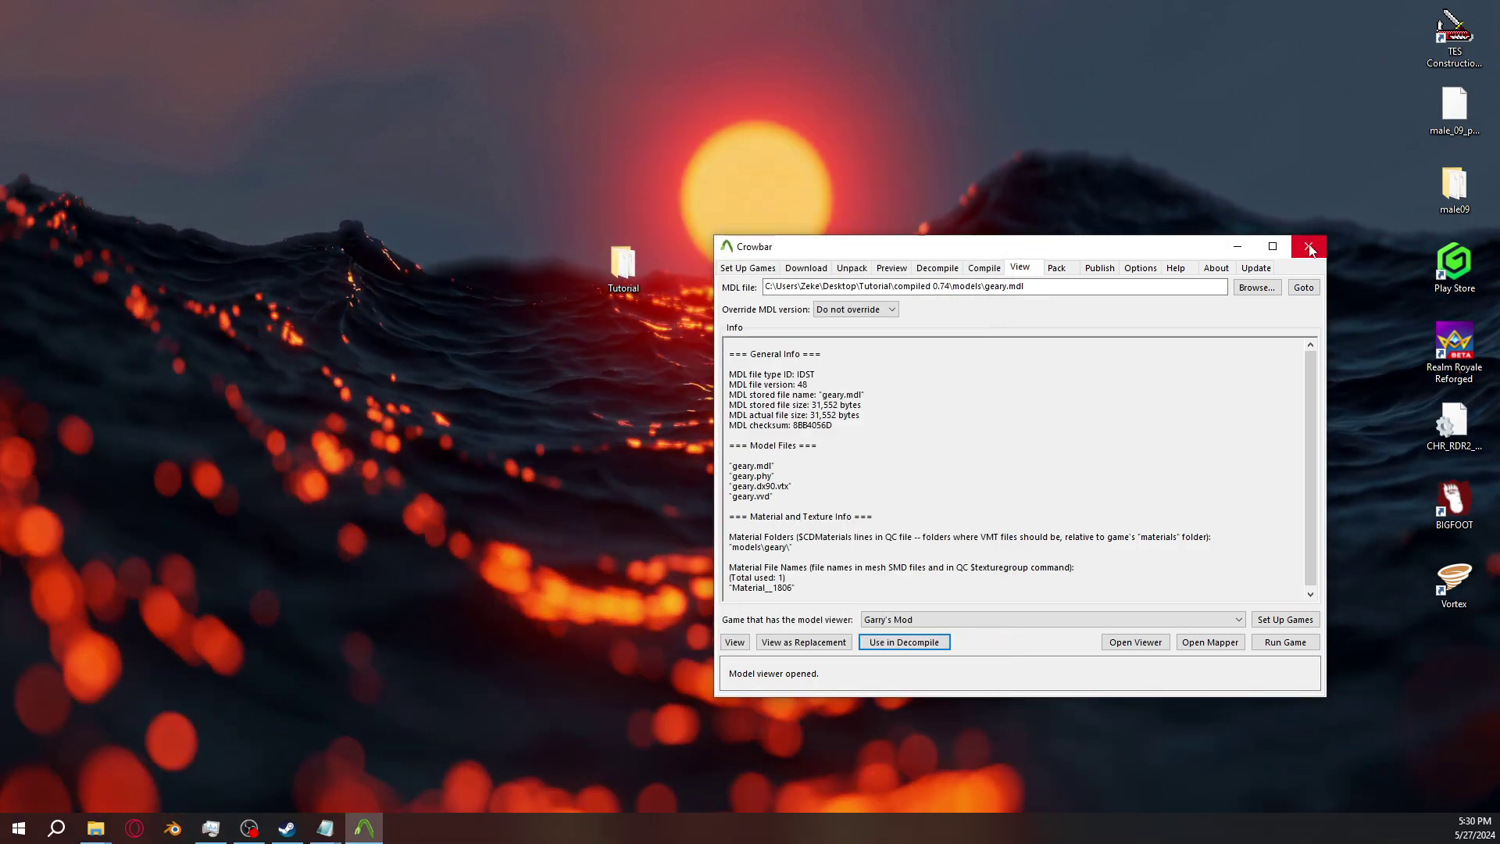
pyautogui.click(1306, 246)
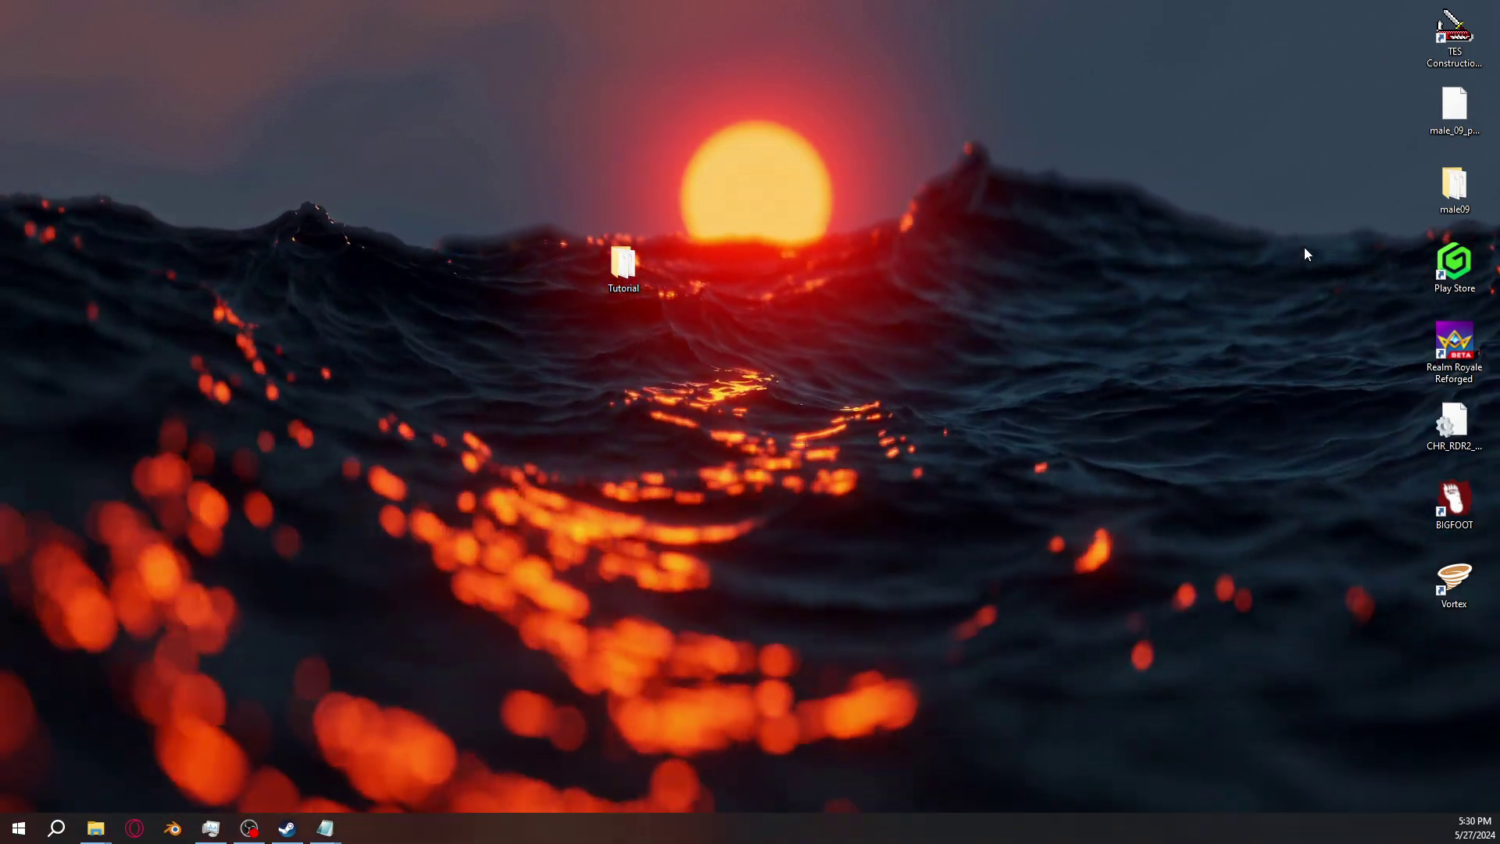